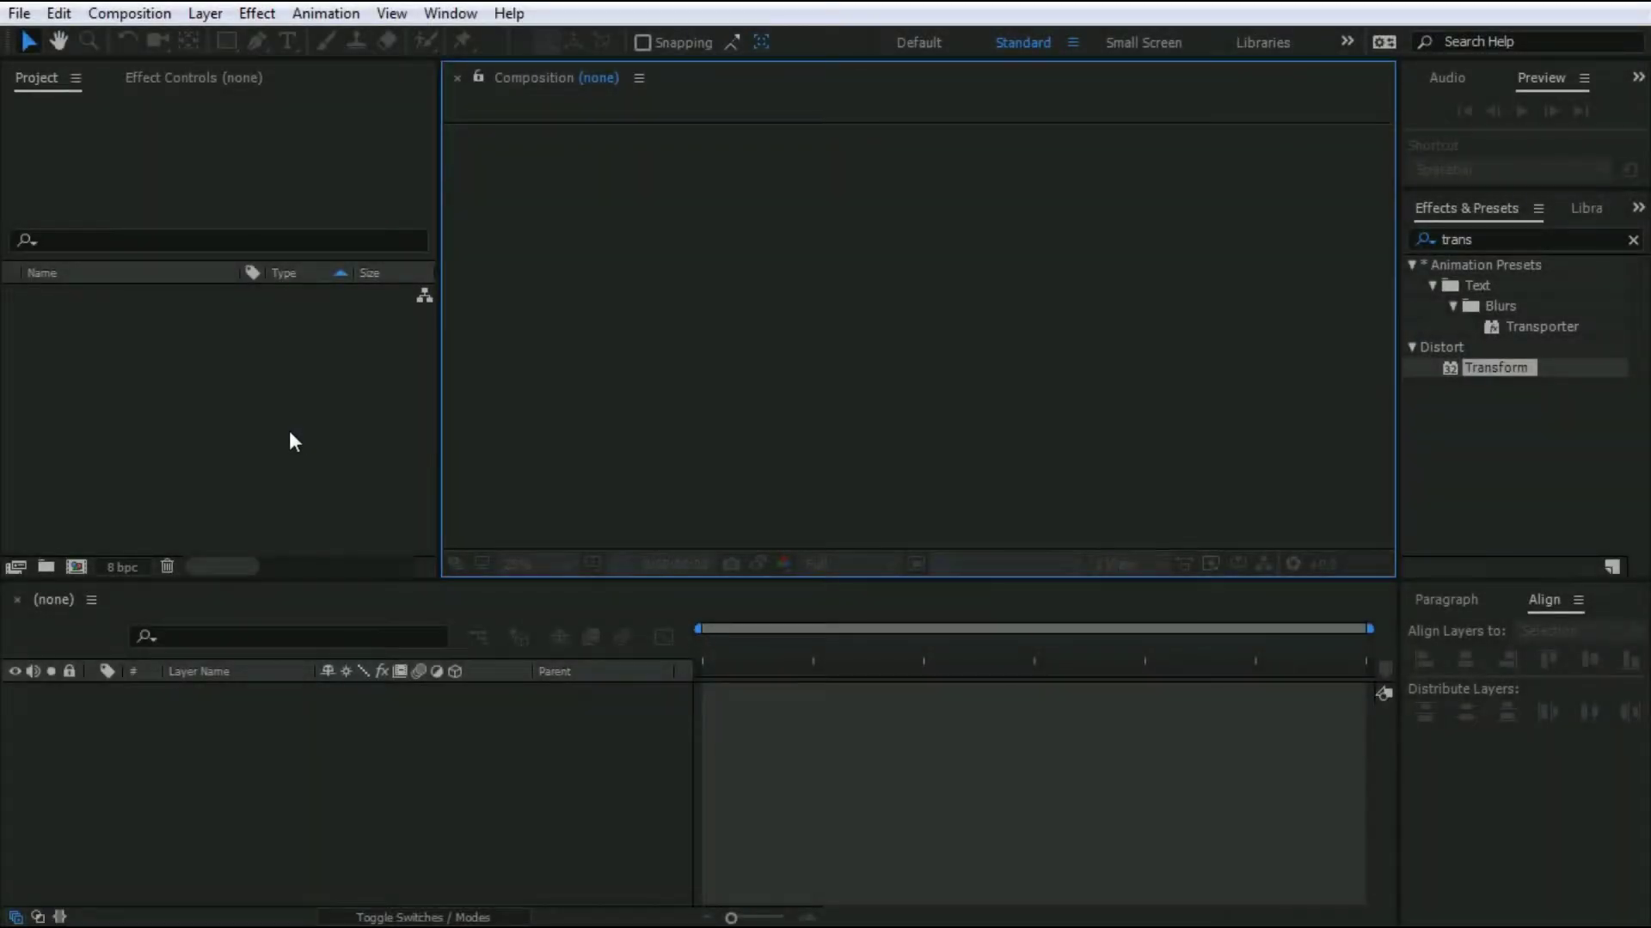
Create a new composition named Title Opener.
right_click(290, 435)
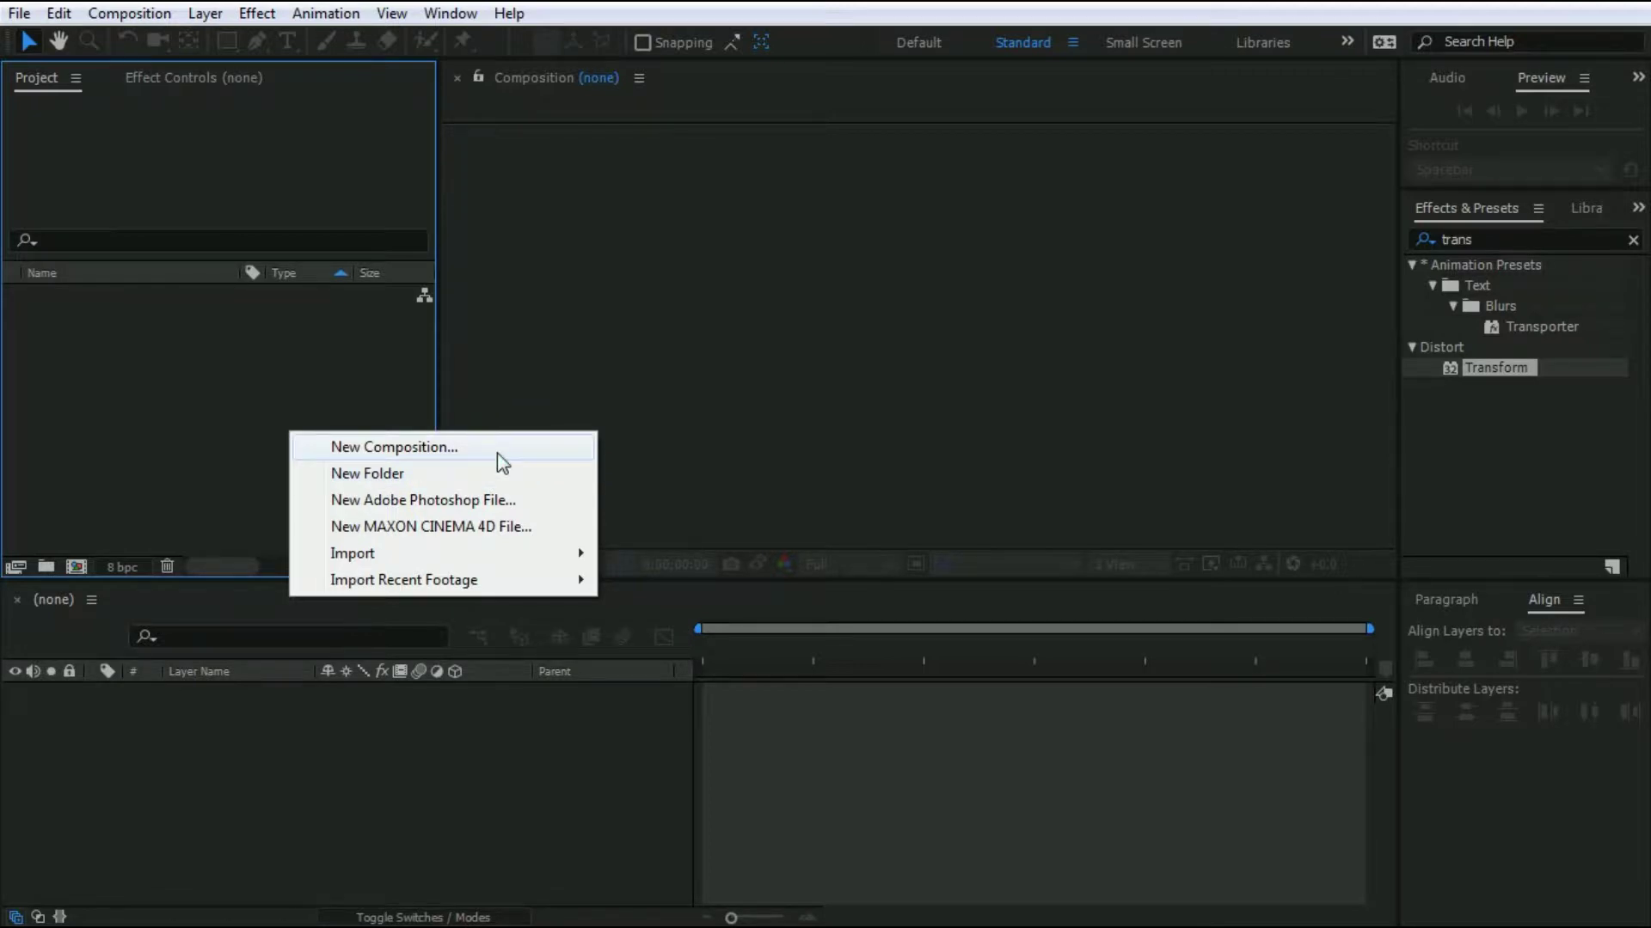
click(499, 454)
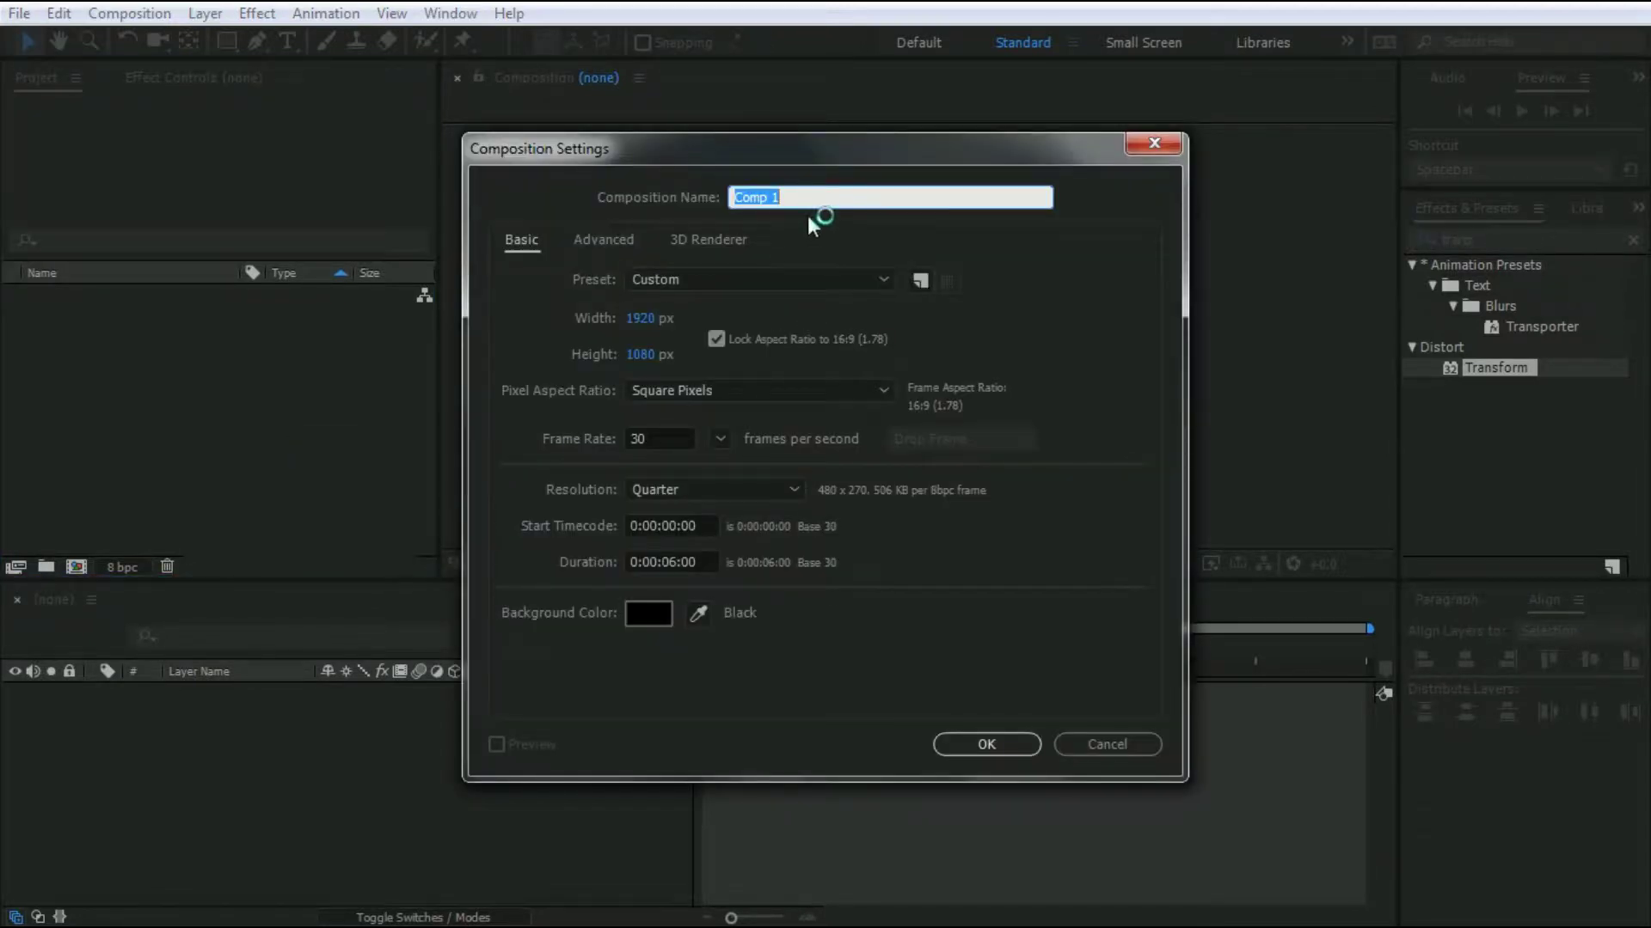
text(Title Opener)
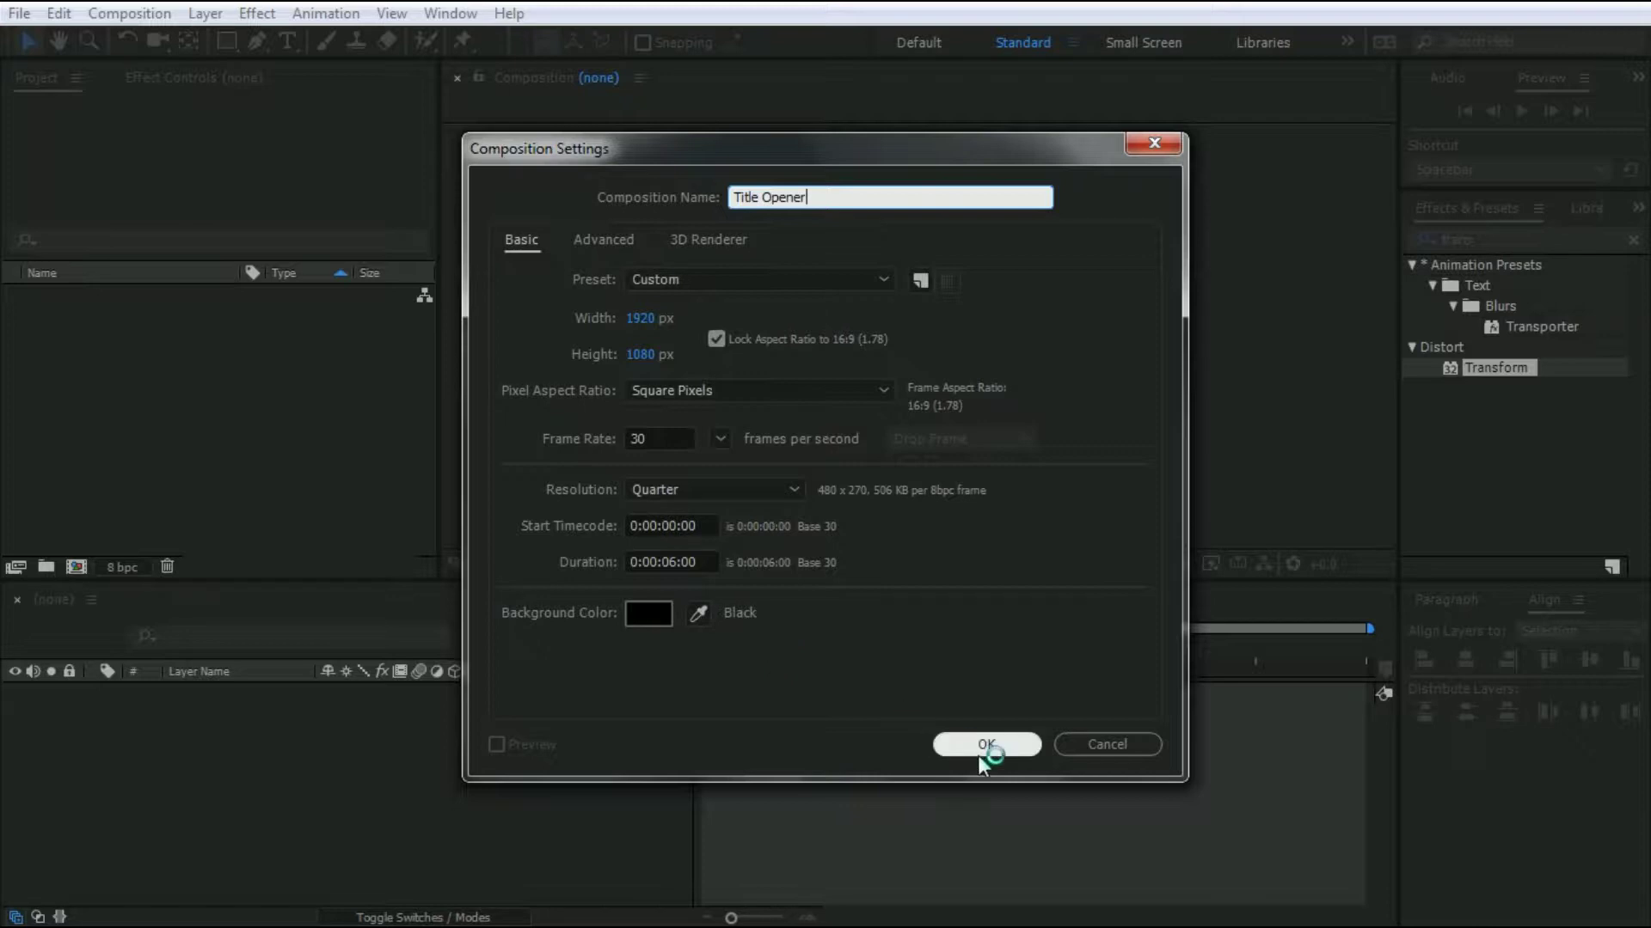
Add a composition-sized white (FFFFFF) solid layer named BG.
right_click(274, 755)
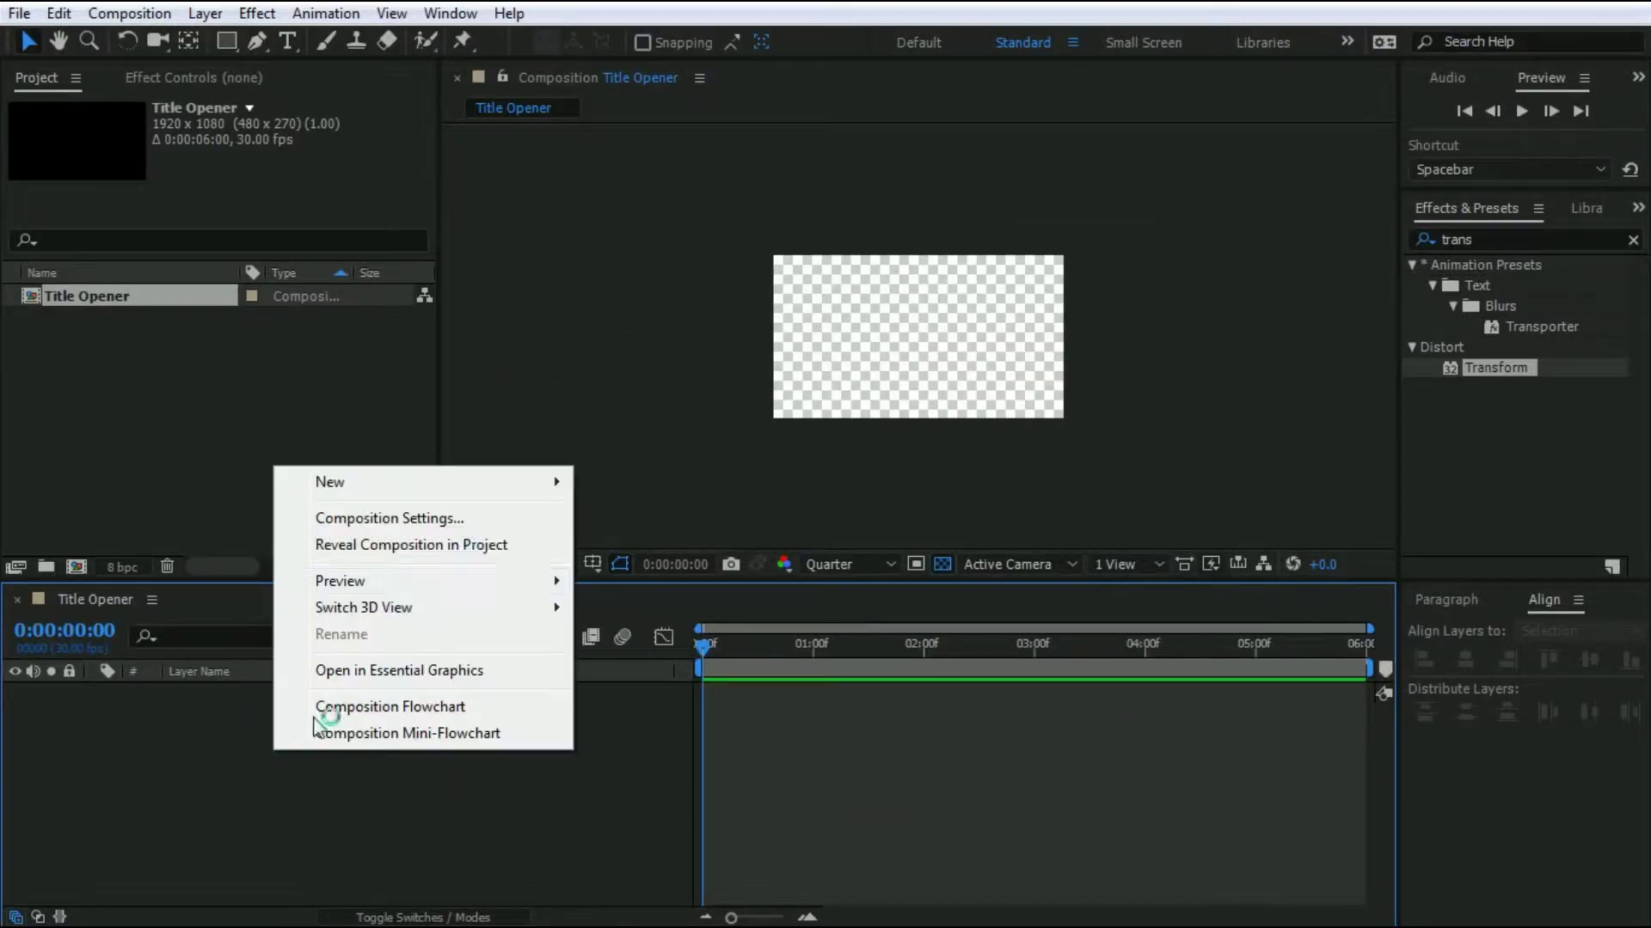
mouse_move(497, 483)
click(656, 554)
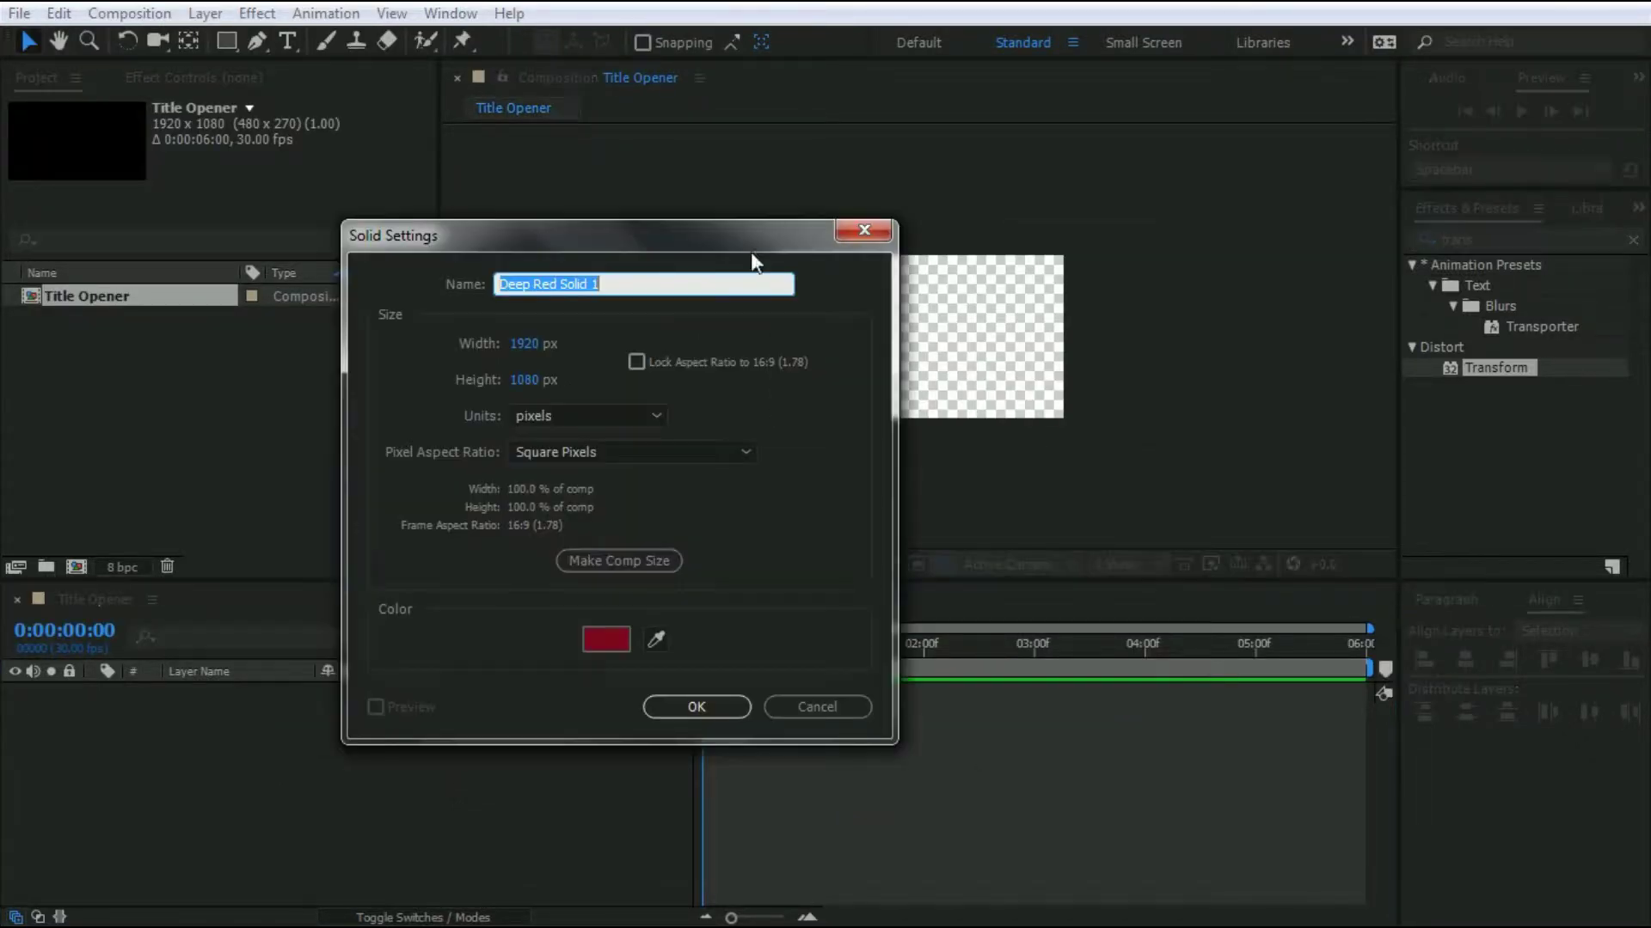
text(BG)
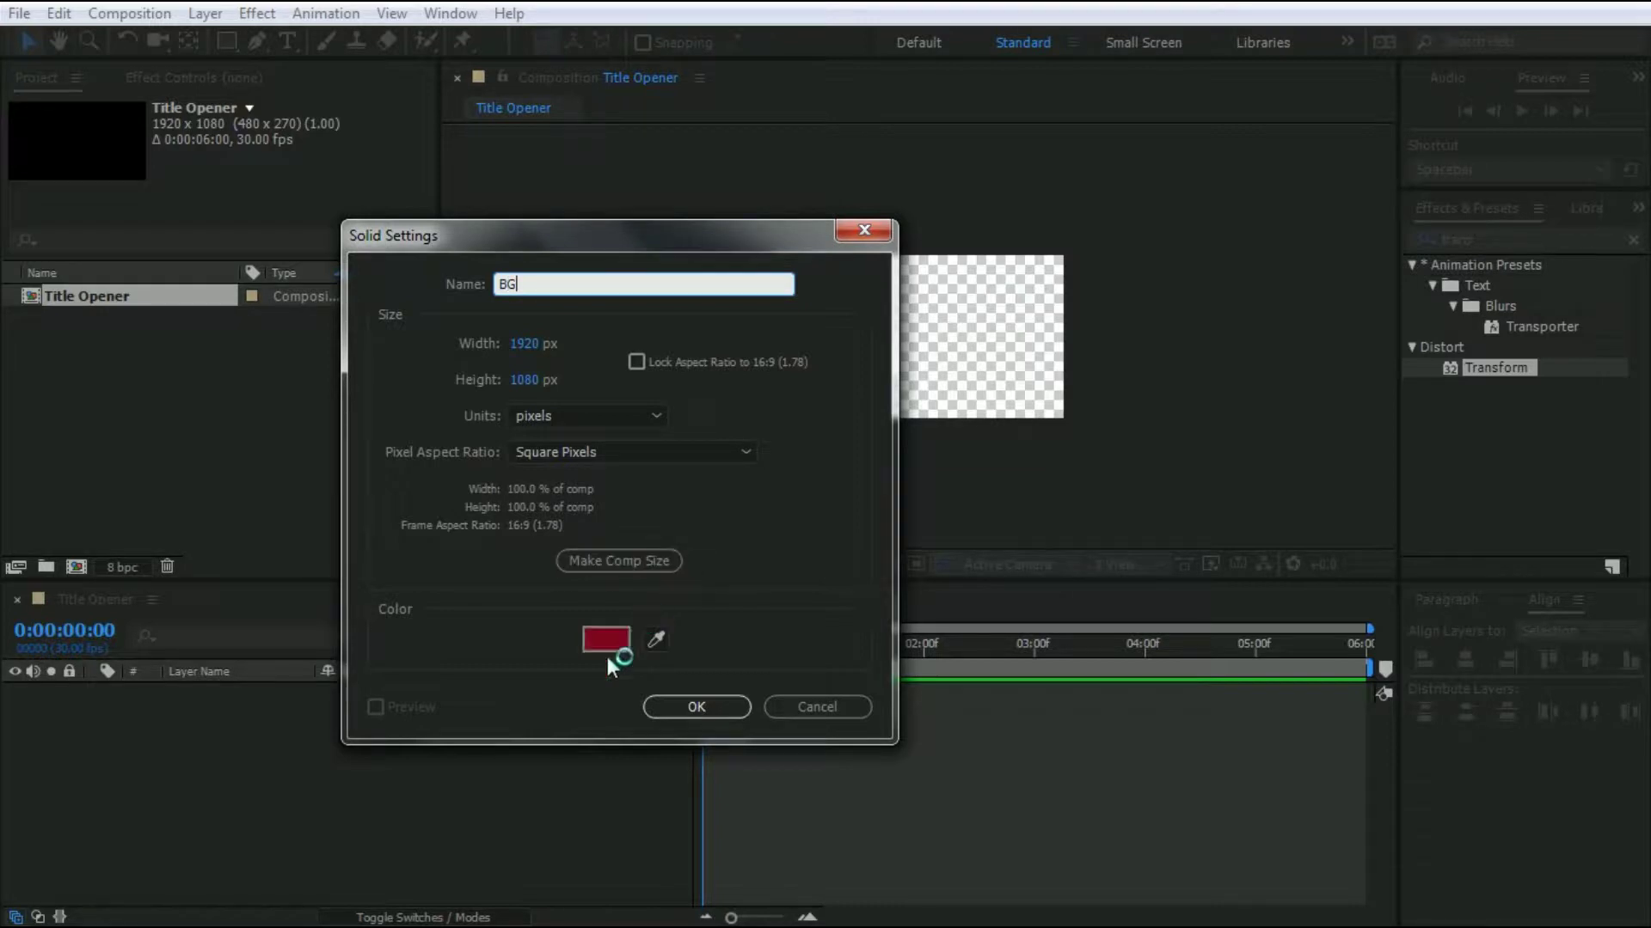
click(612, 568)
click(611, 640)
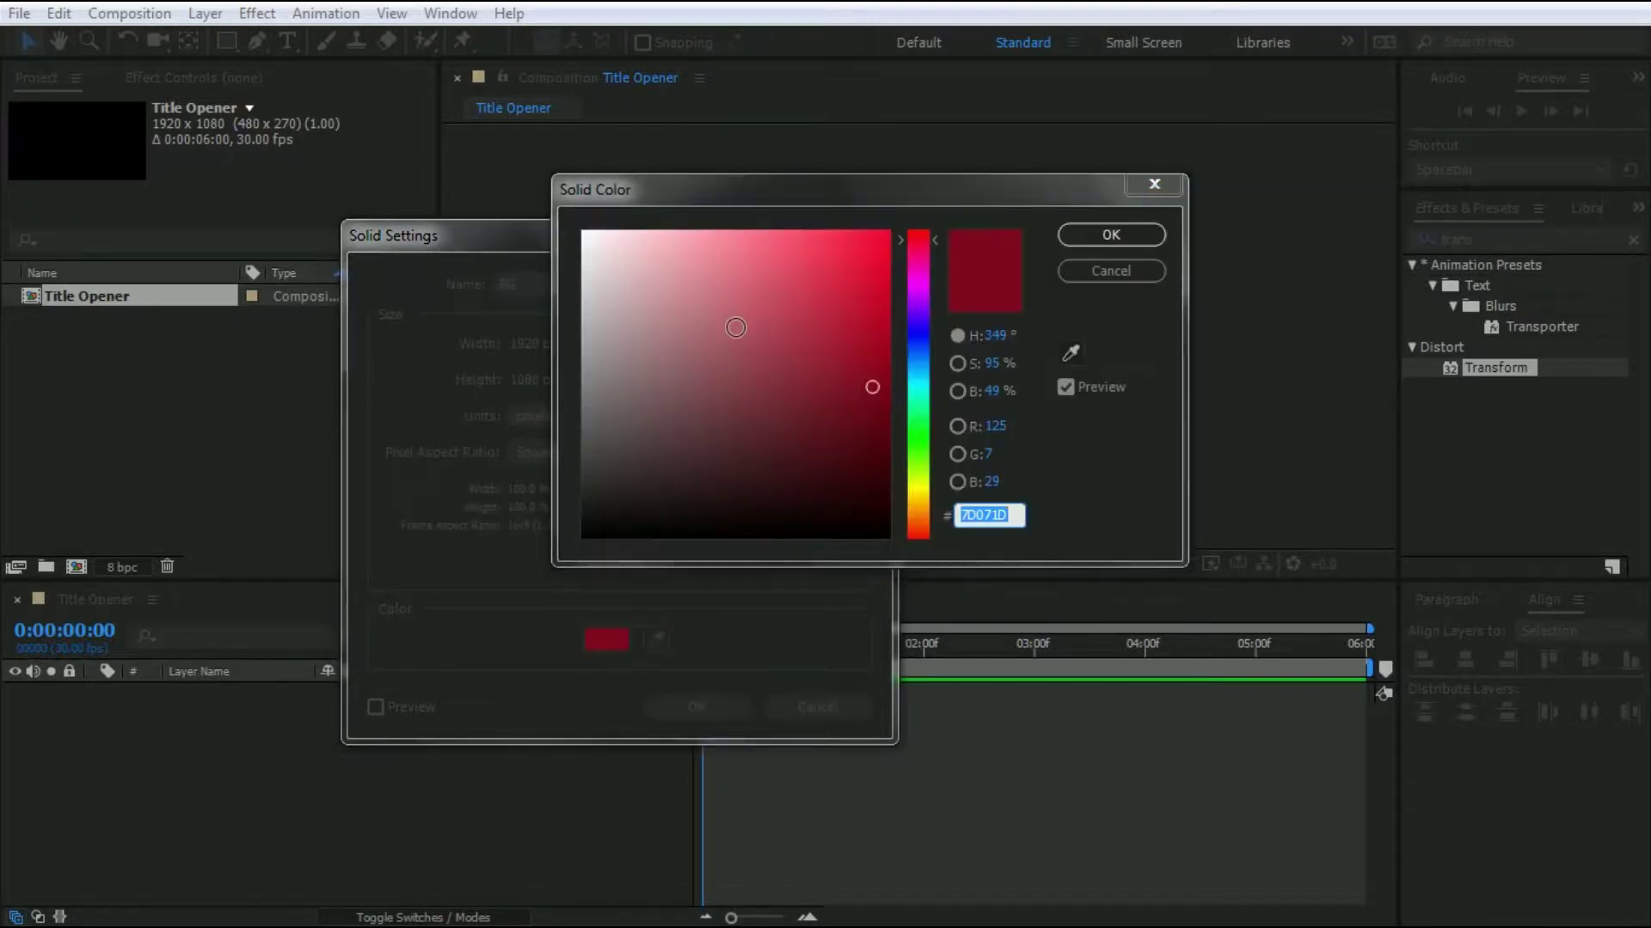
text(FFFFFF)
click(1113, 234)
click(695, 707)
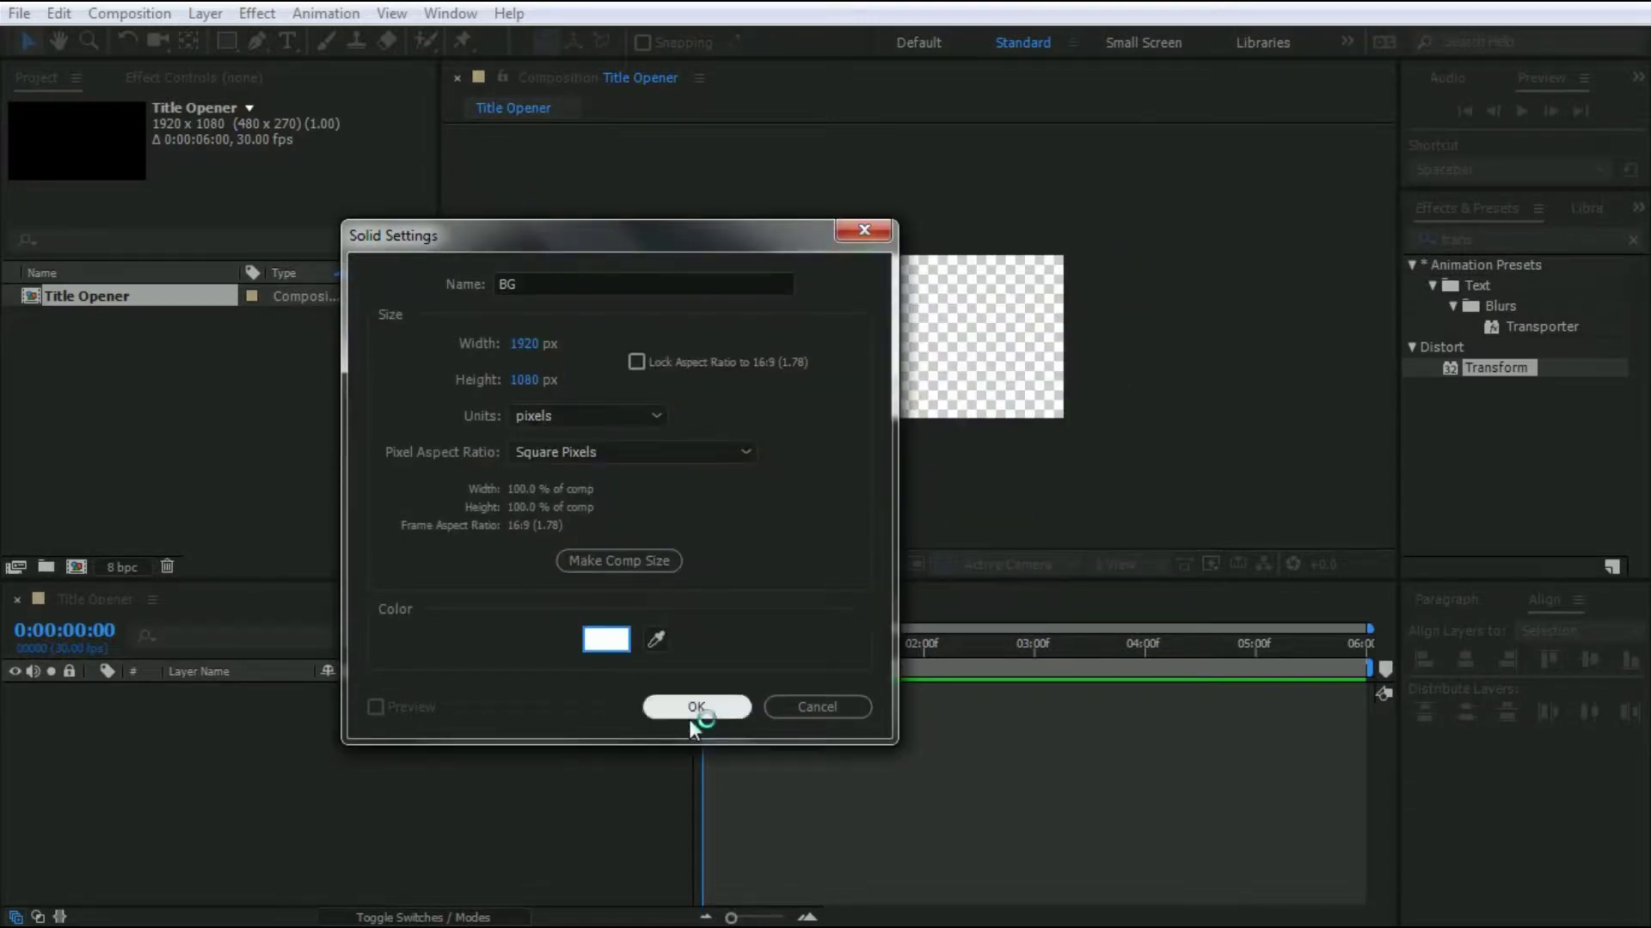
click(266, 753)
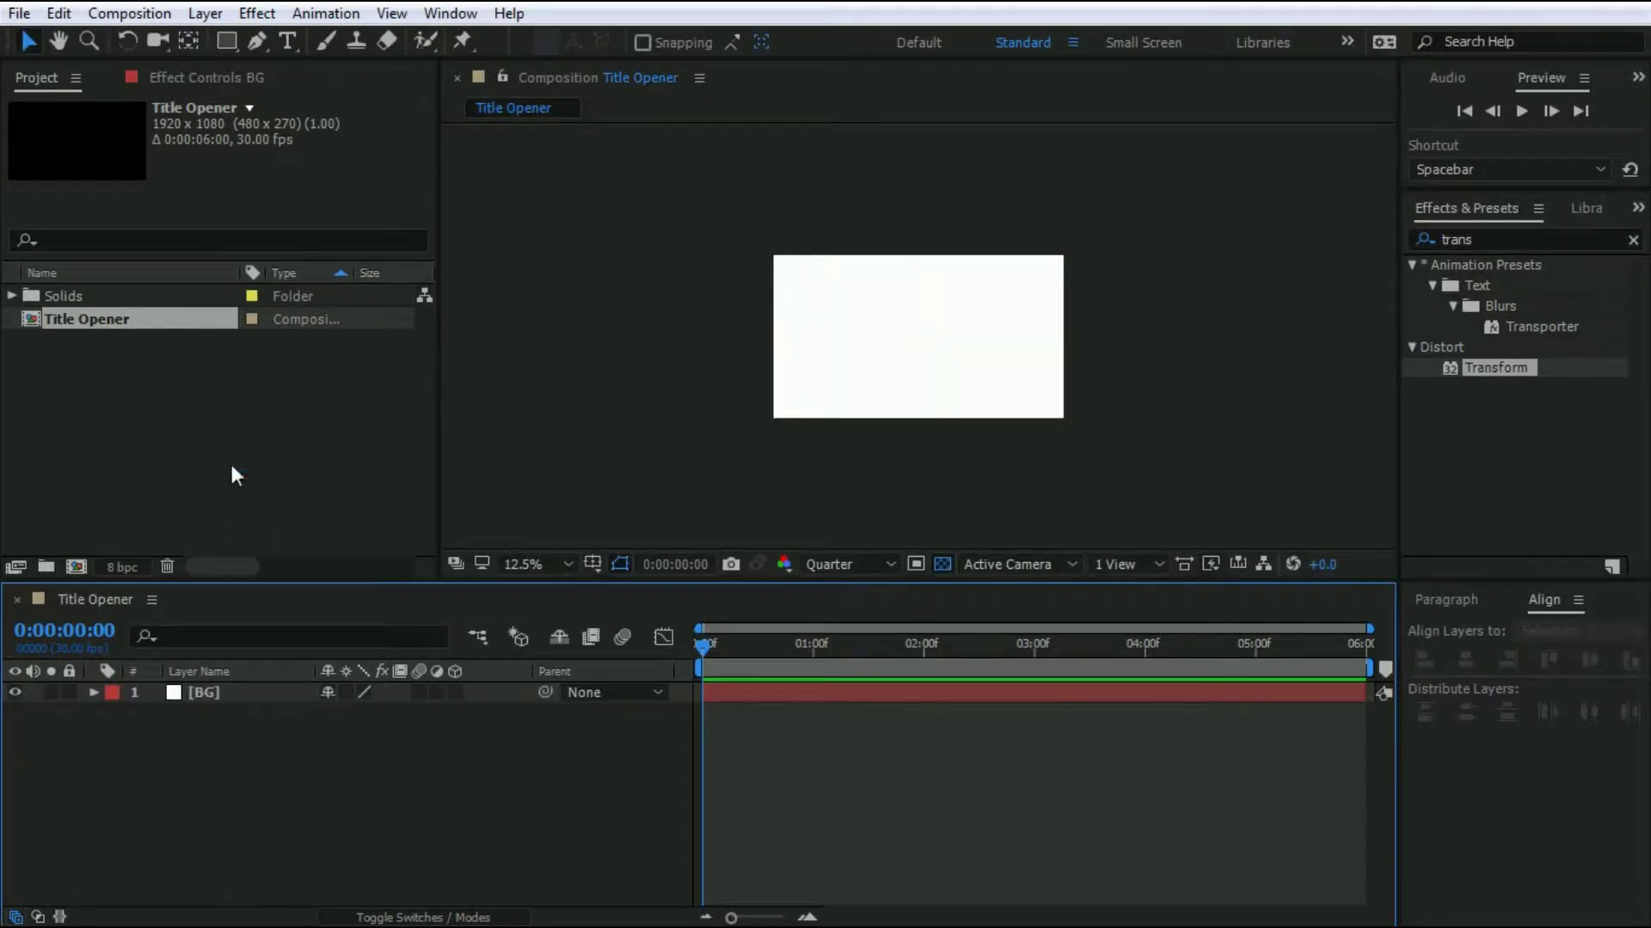
Create a second composition named Title Animation.
right_click(226, 450)
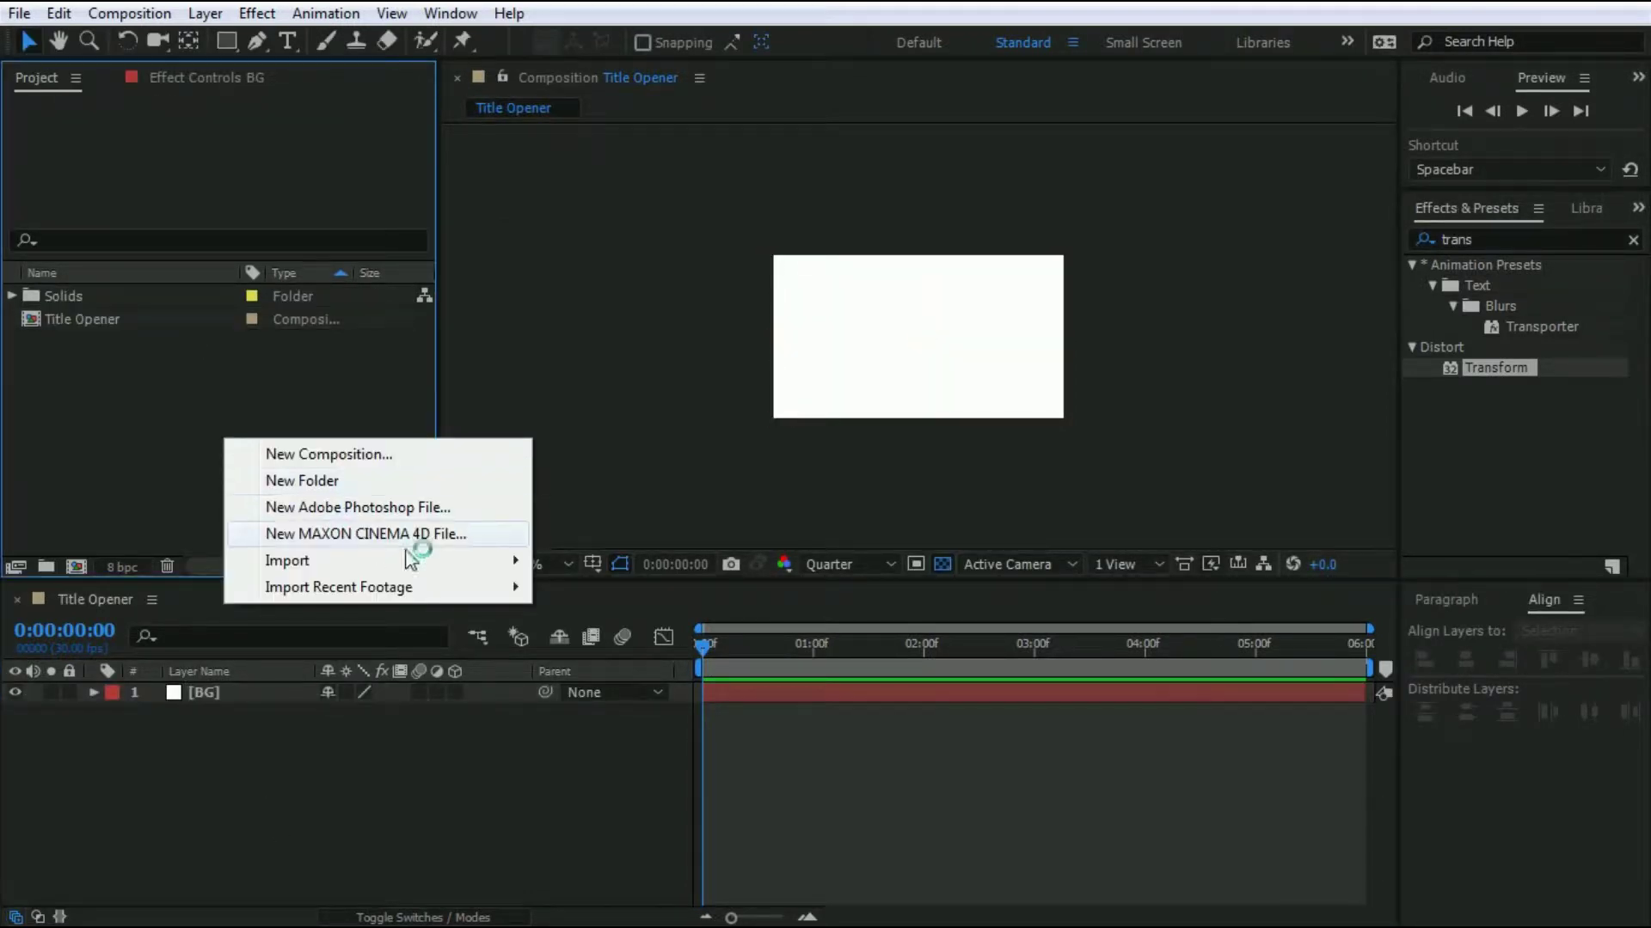
click(458, 461)
text(Title Animation)
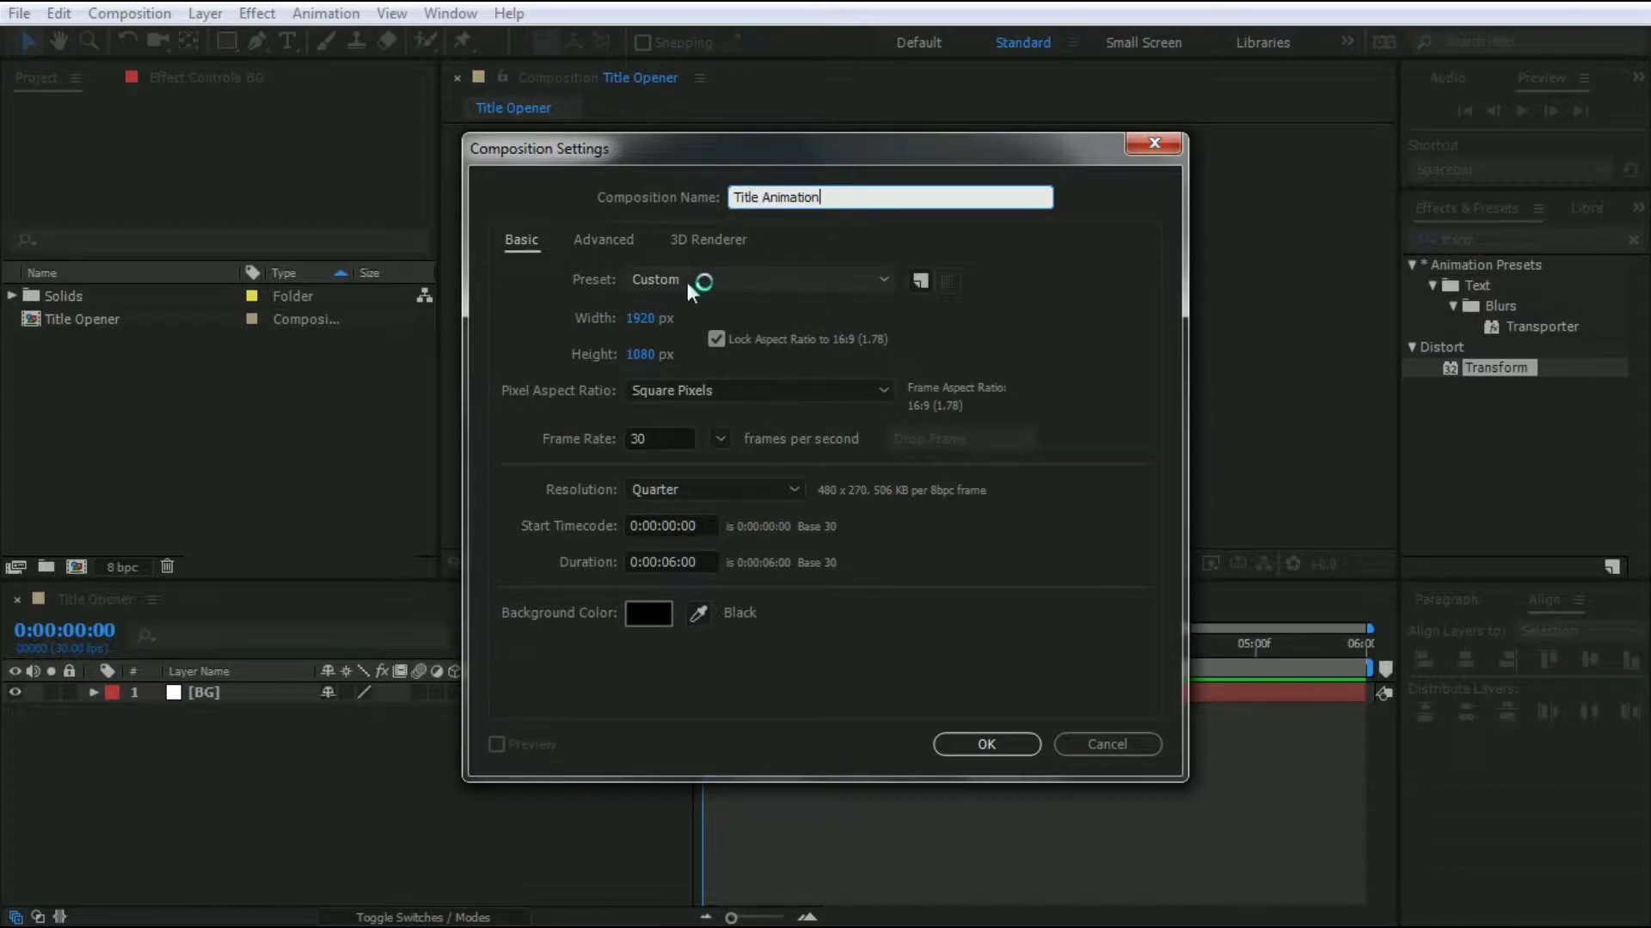
click(986, 745)
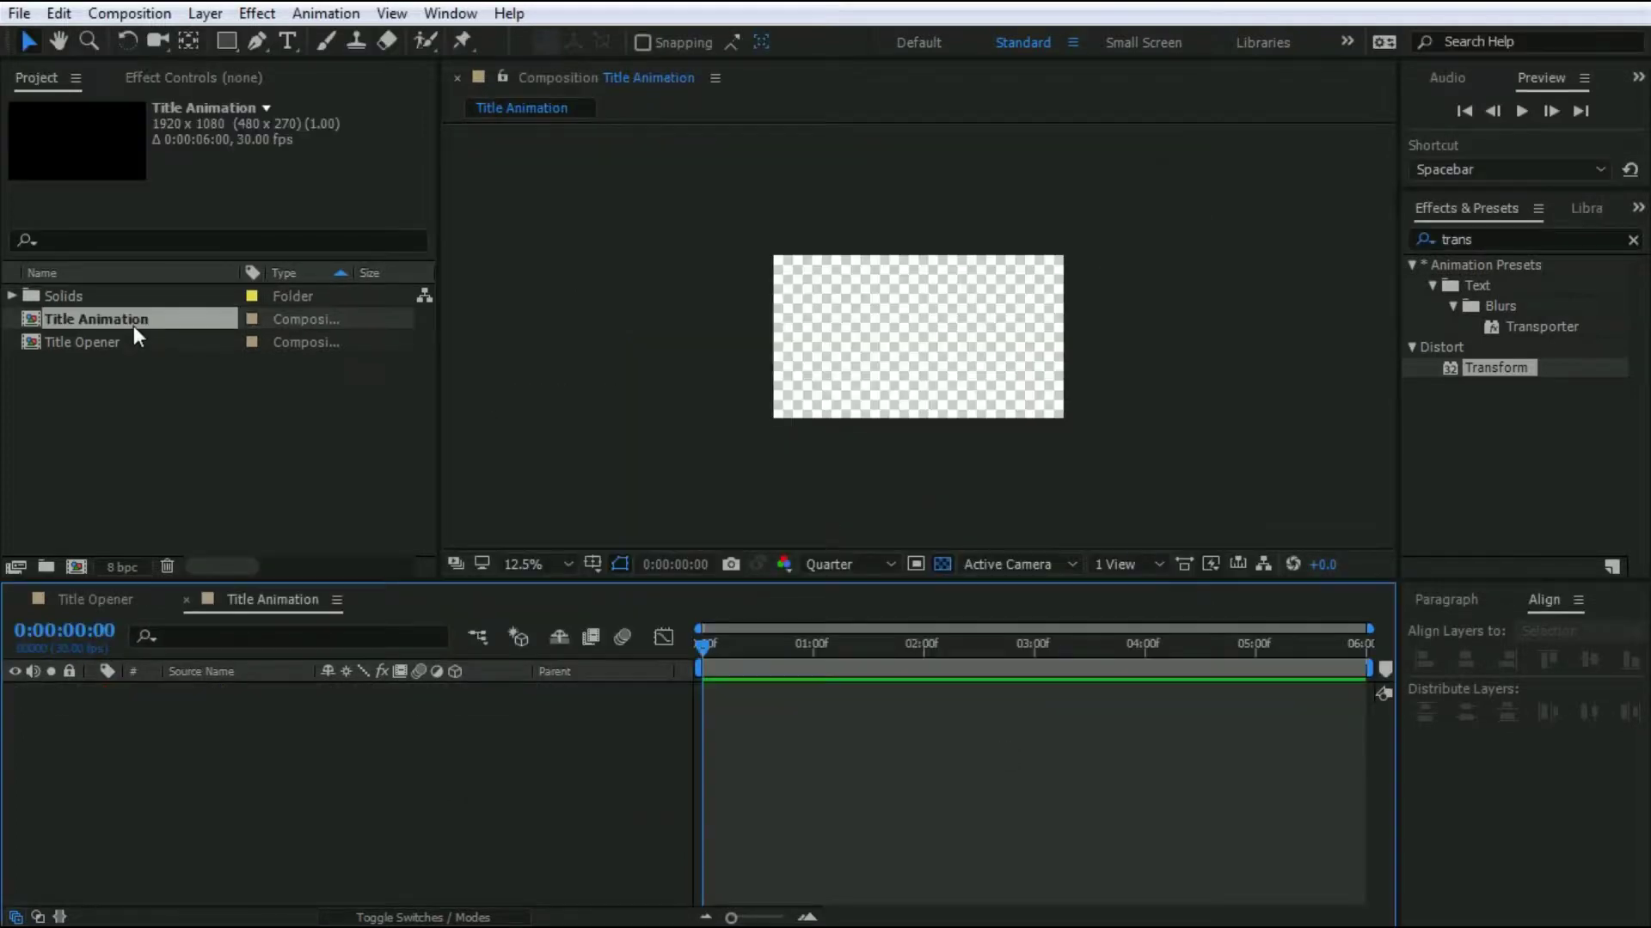
Add a full-frame deep red (A5102F) solid layer named Line 1.
right_click(266, 806)
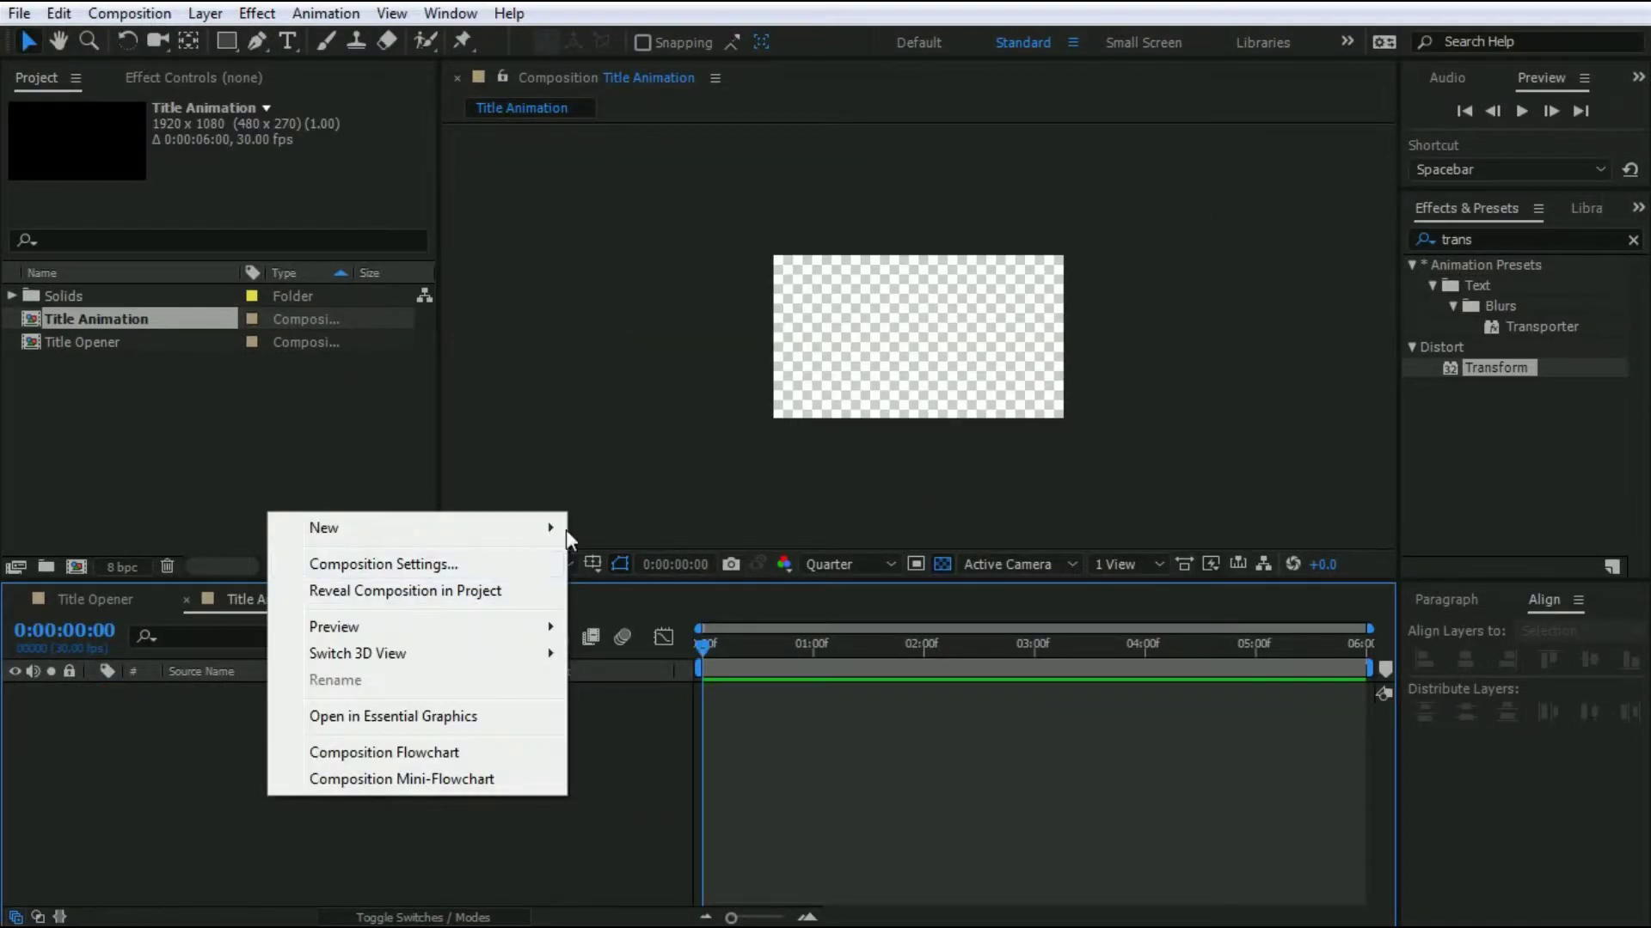
mouse_move(554, 529)
click(611, 593)
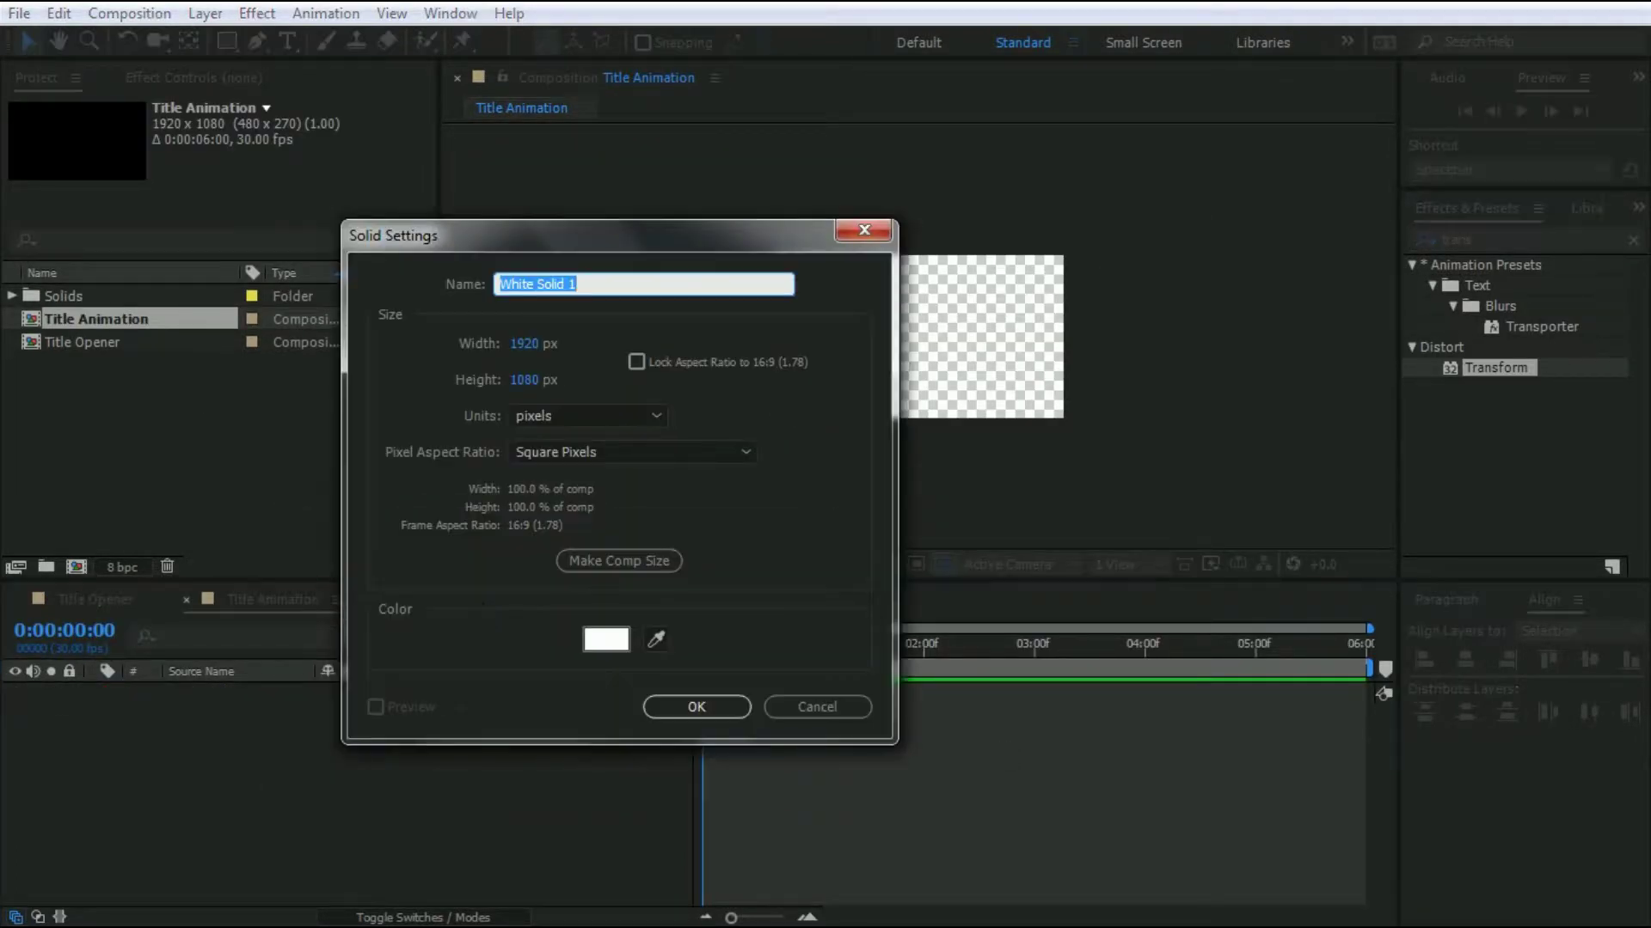
click(613, 648)
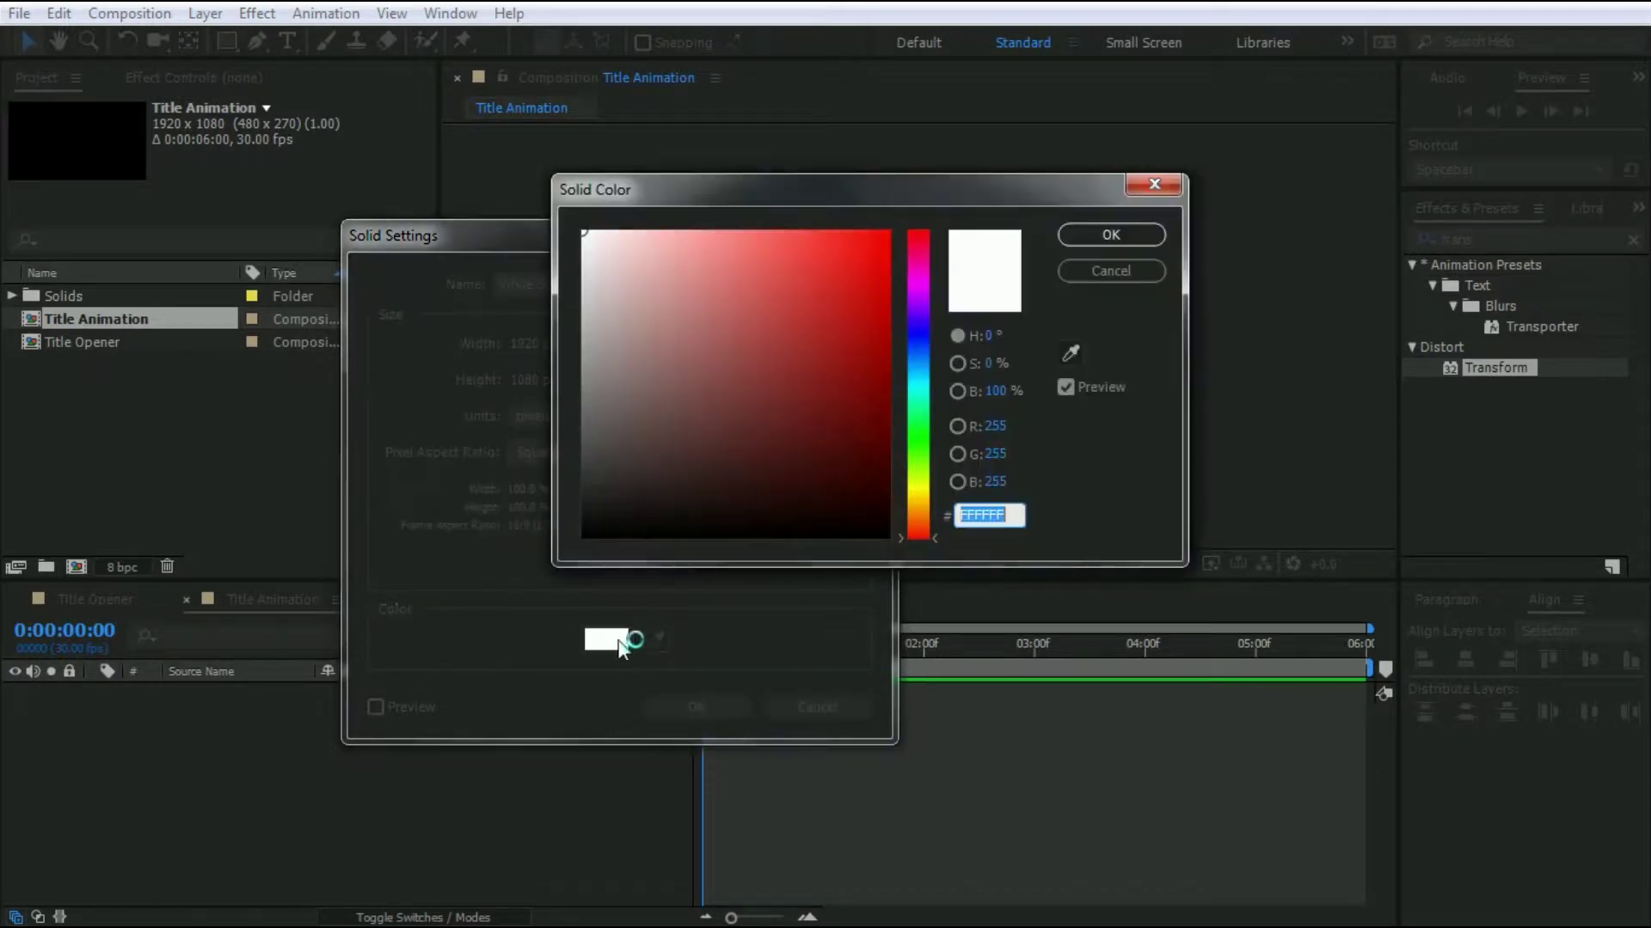
click(917, 250)
drag(916, 250, 917, 241)
mouse_move(839, 355)
mouse_down()
mouse_move(870, 379)
mouse_move(862, 340)
mouse_up()
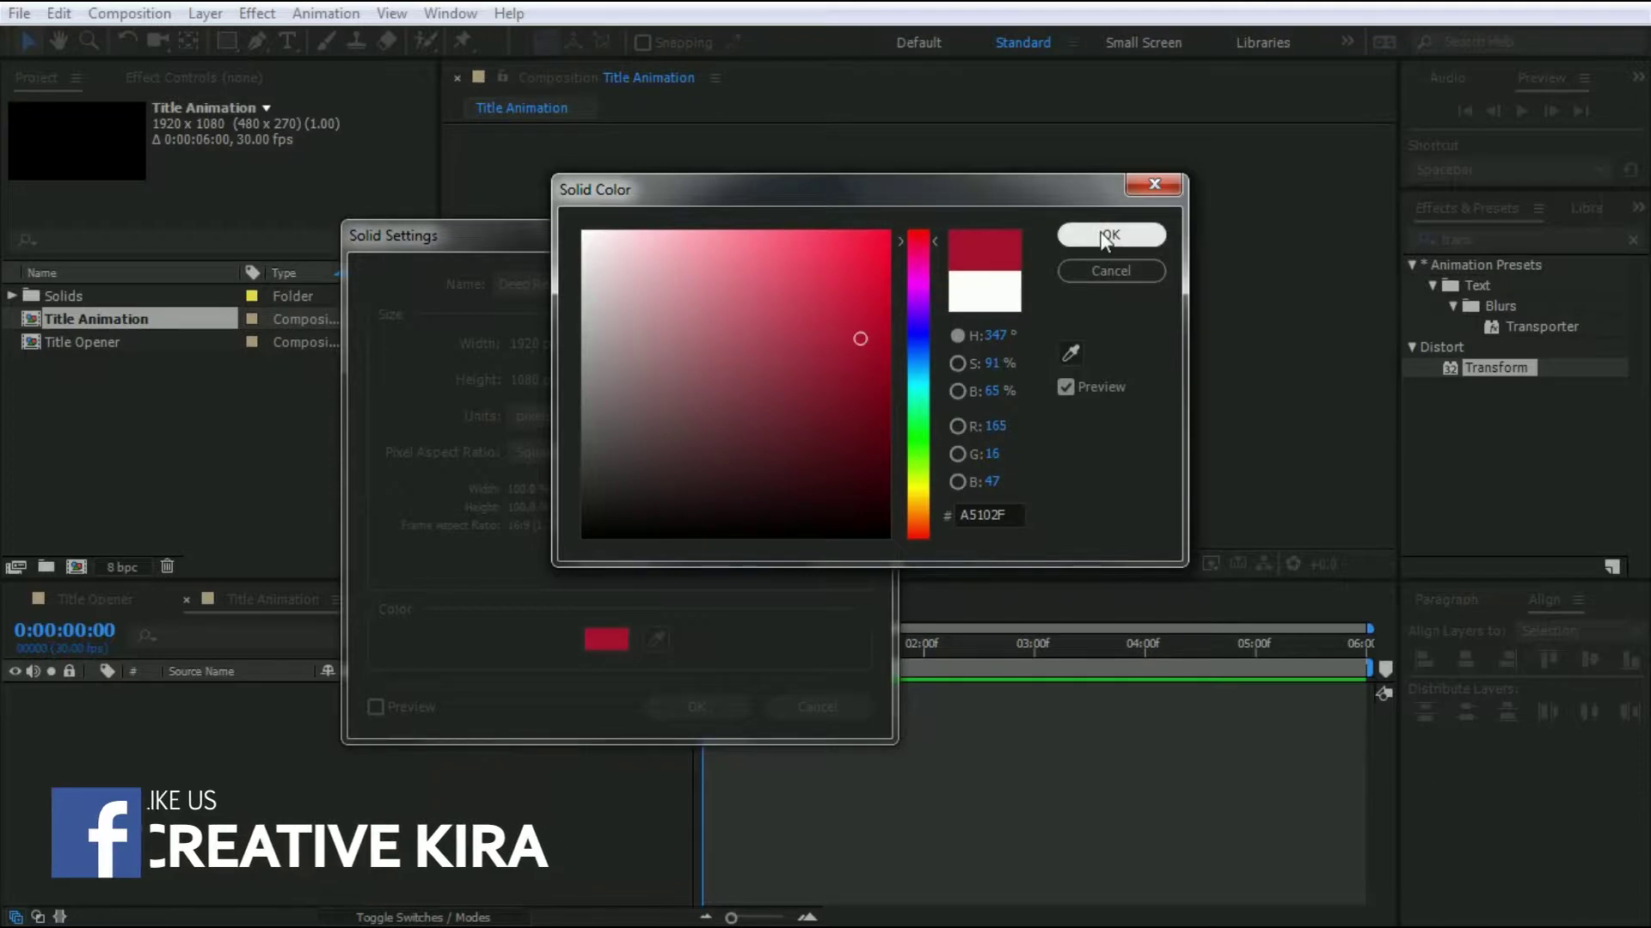
click(1111, 234)
triple_click(602, 283)
text(L)
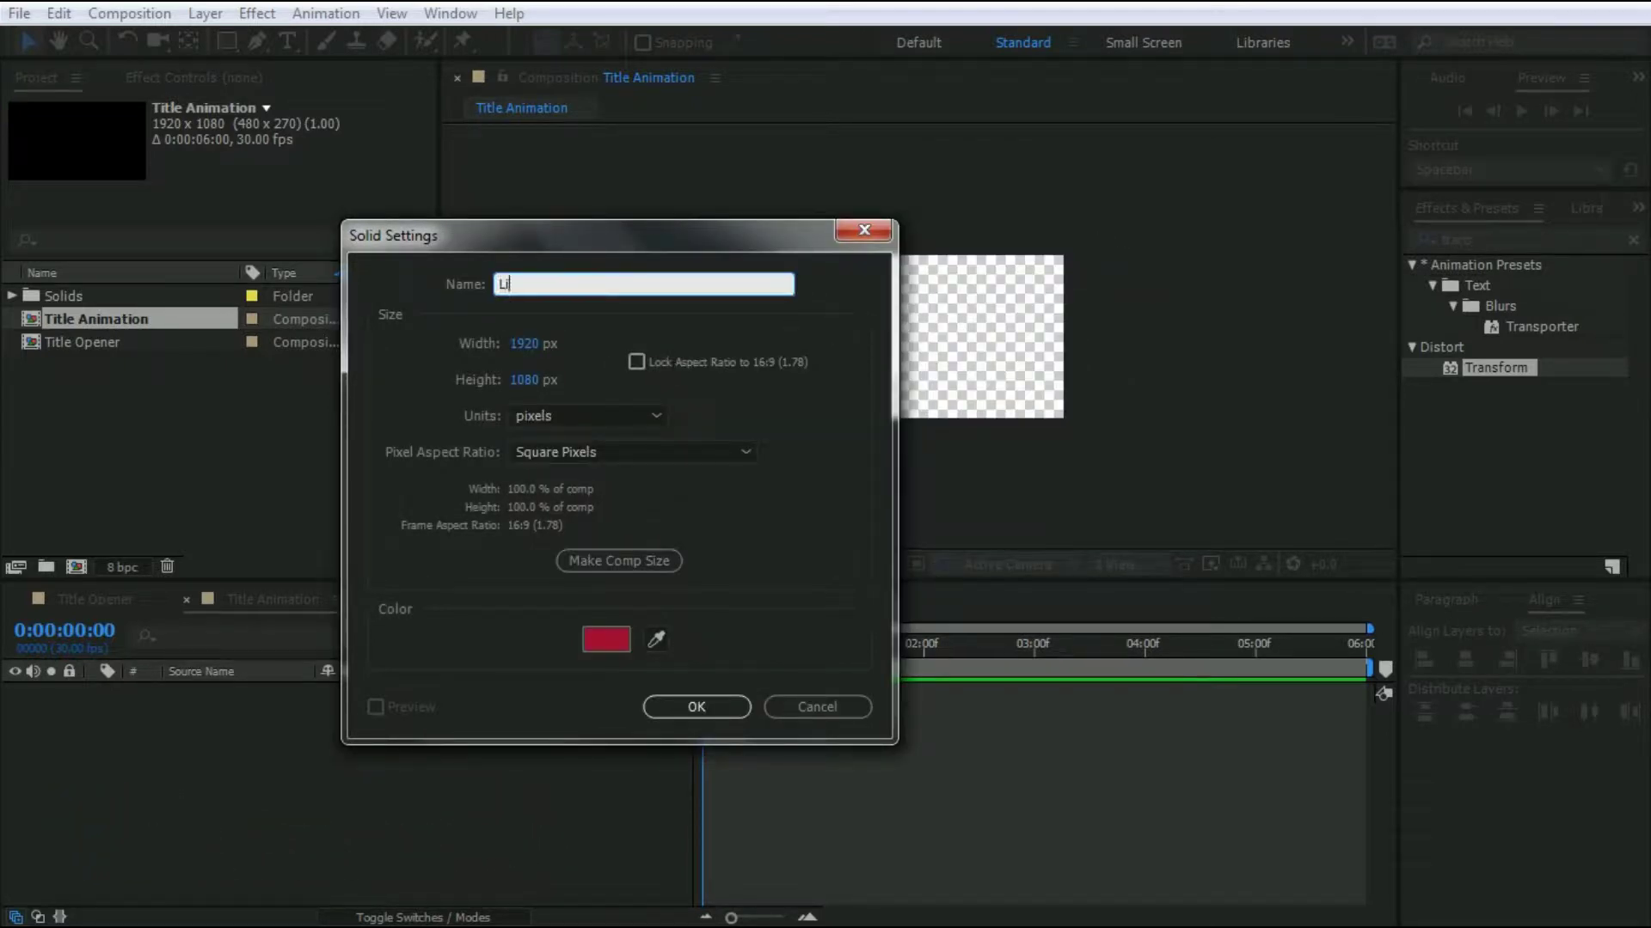
text(ine 1)
click(687, 711)
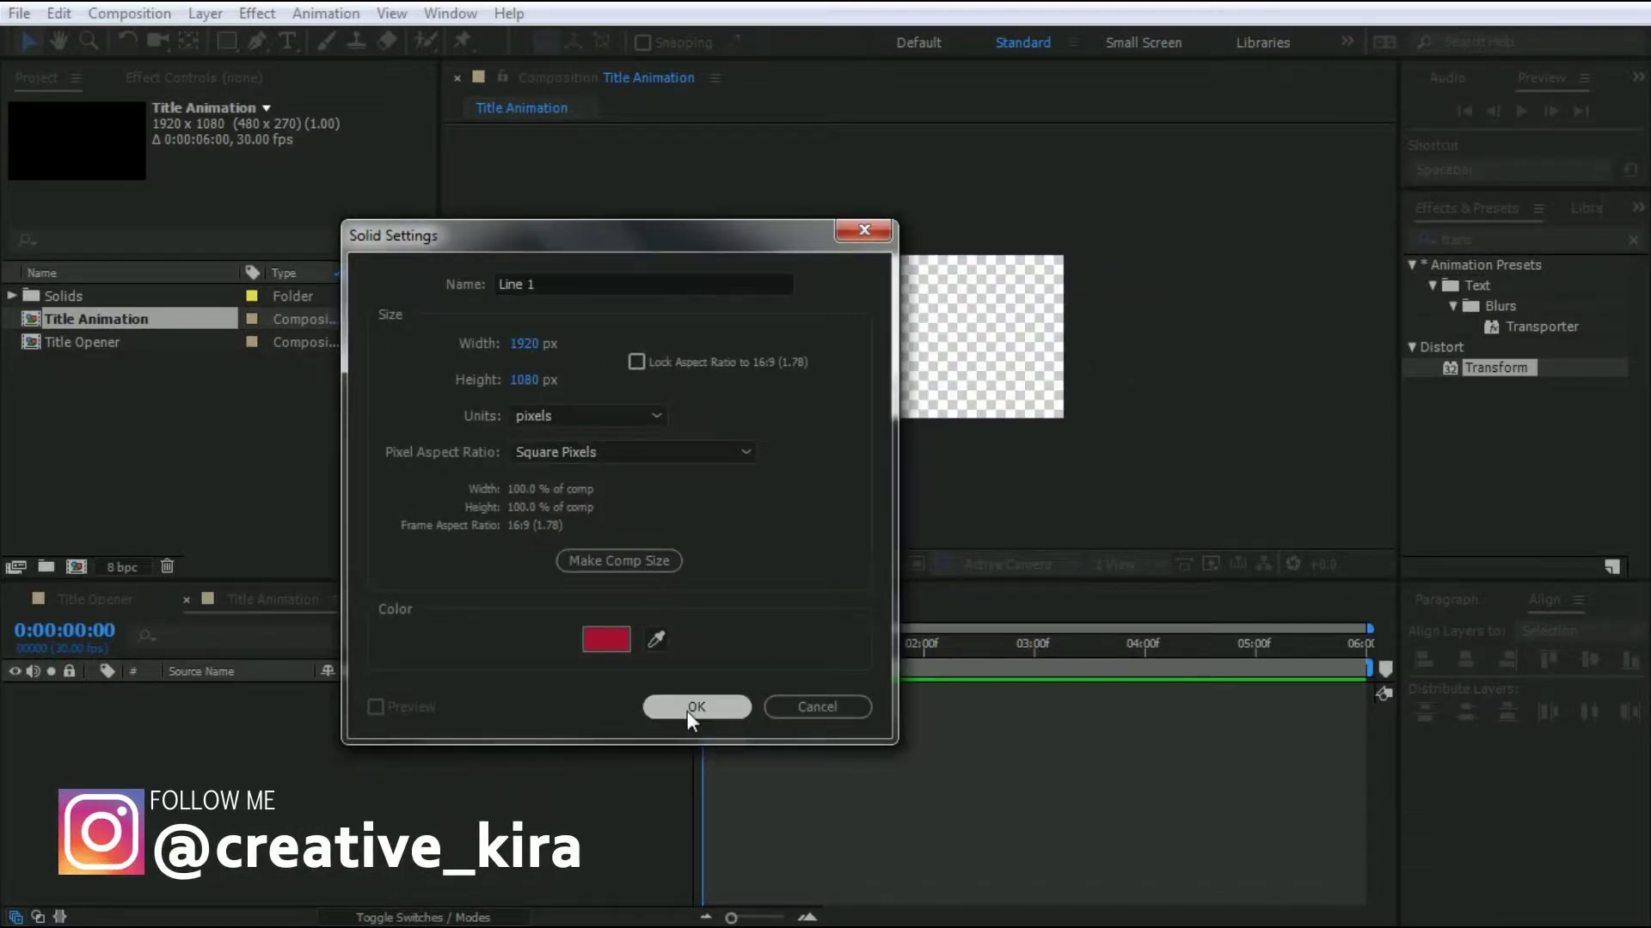
Flatten Line 1 into a thin line by scaling it to 70% width and 1.5% height.
key(s)
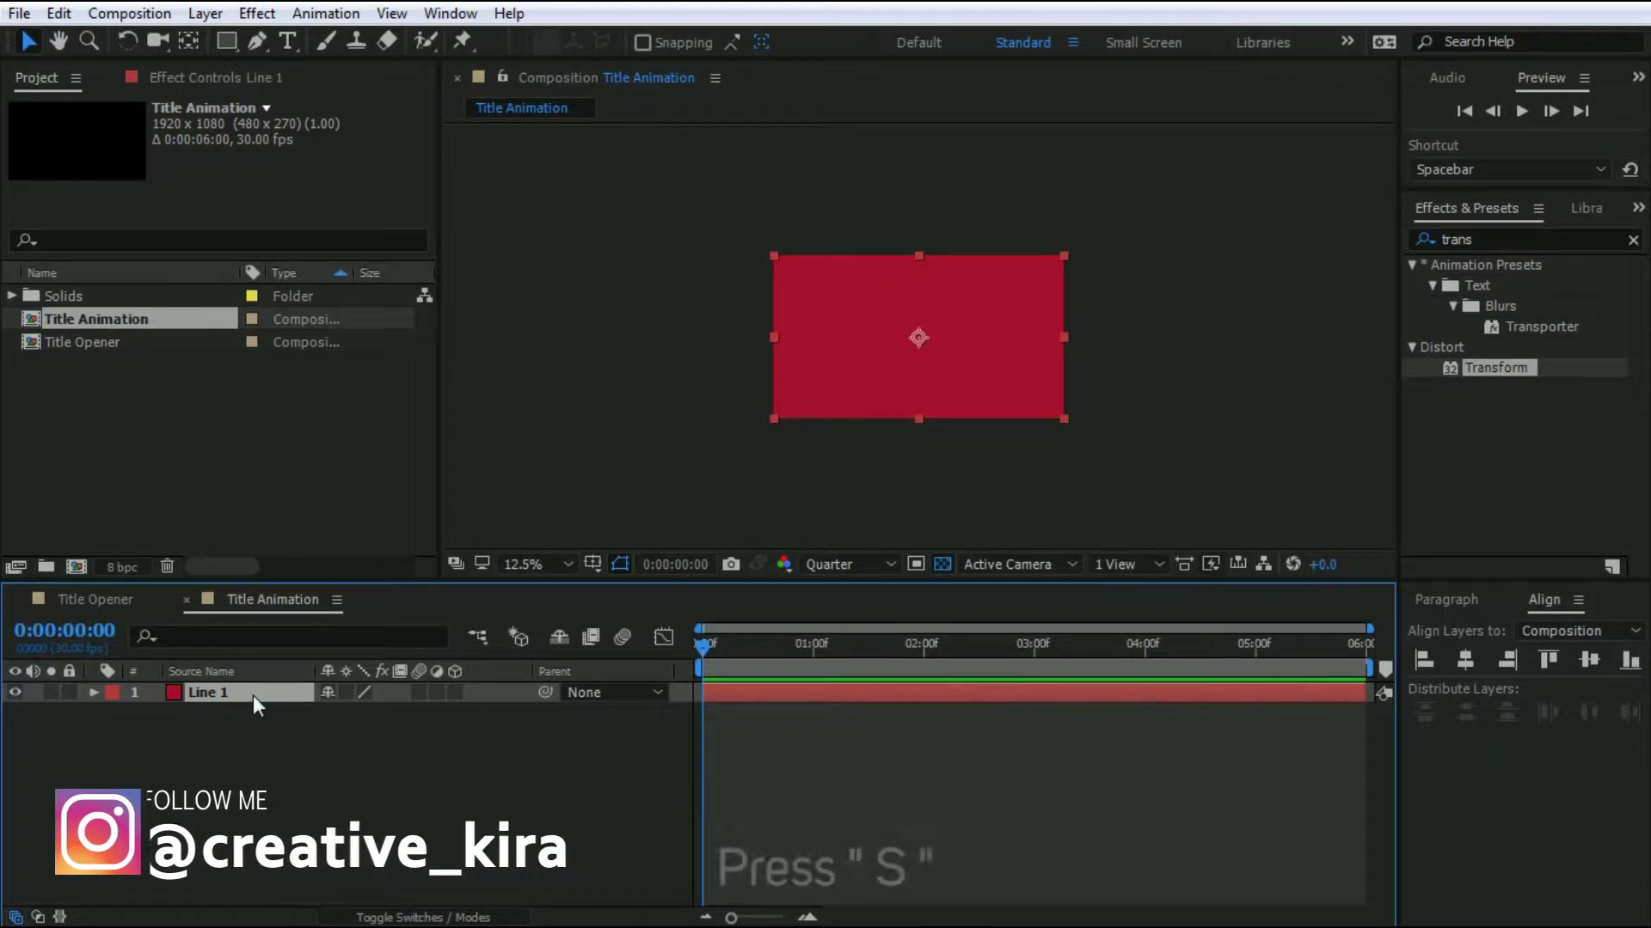
click(402, 713)
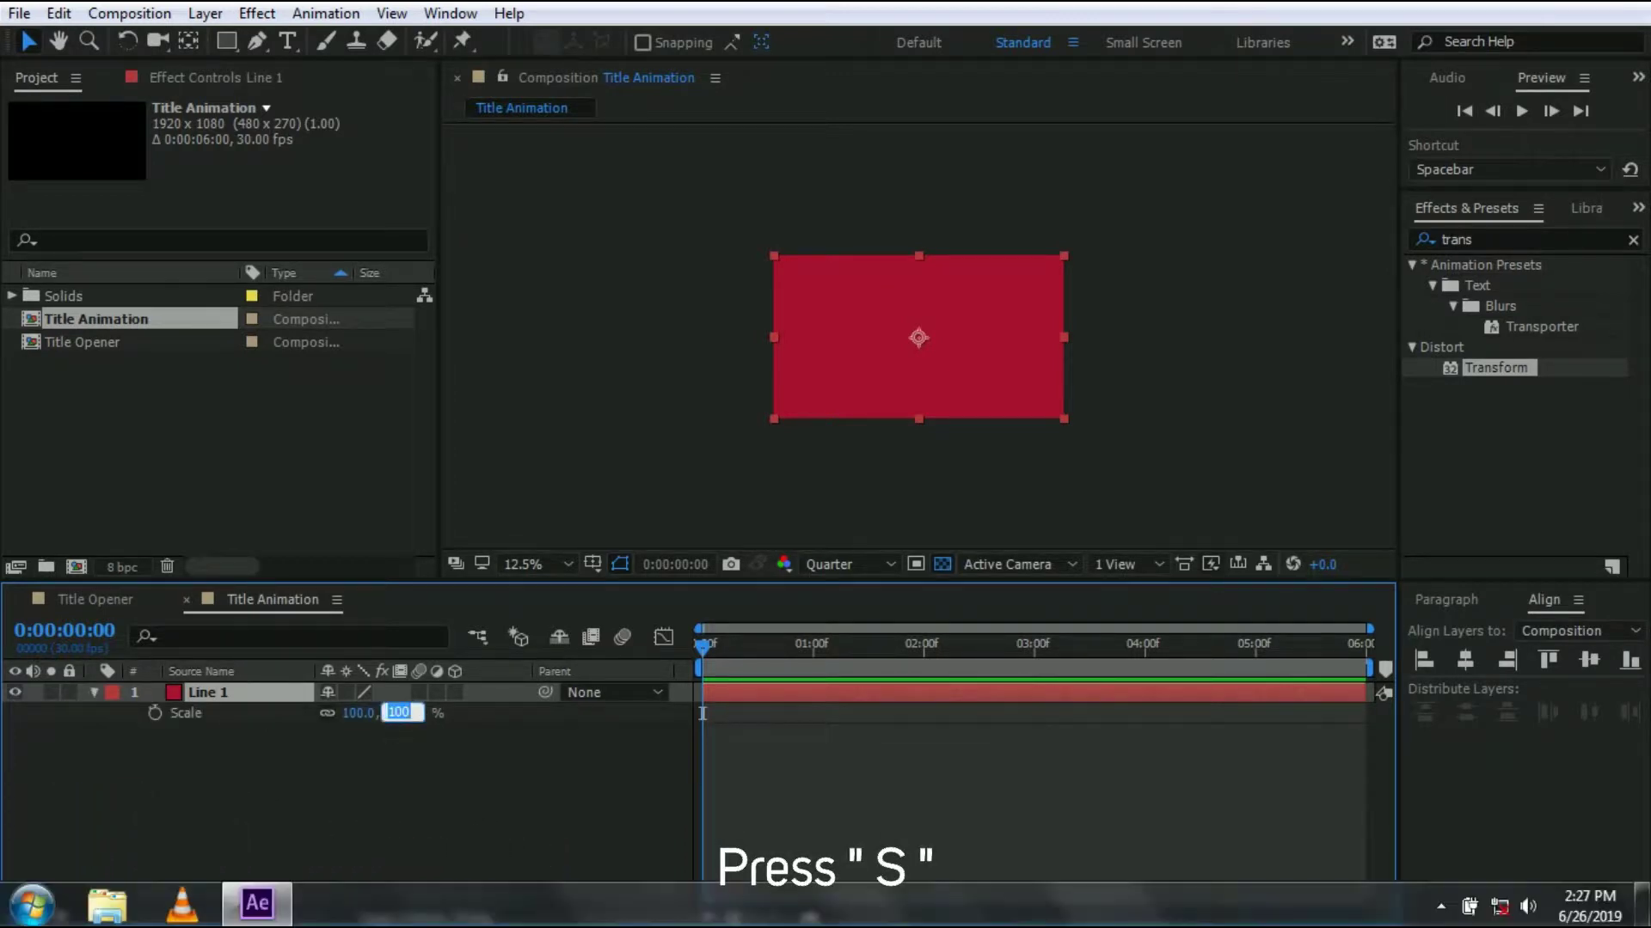
click(369, 813)
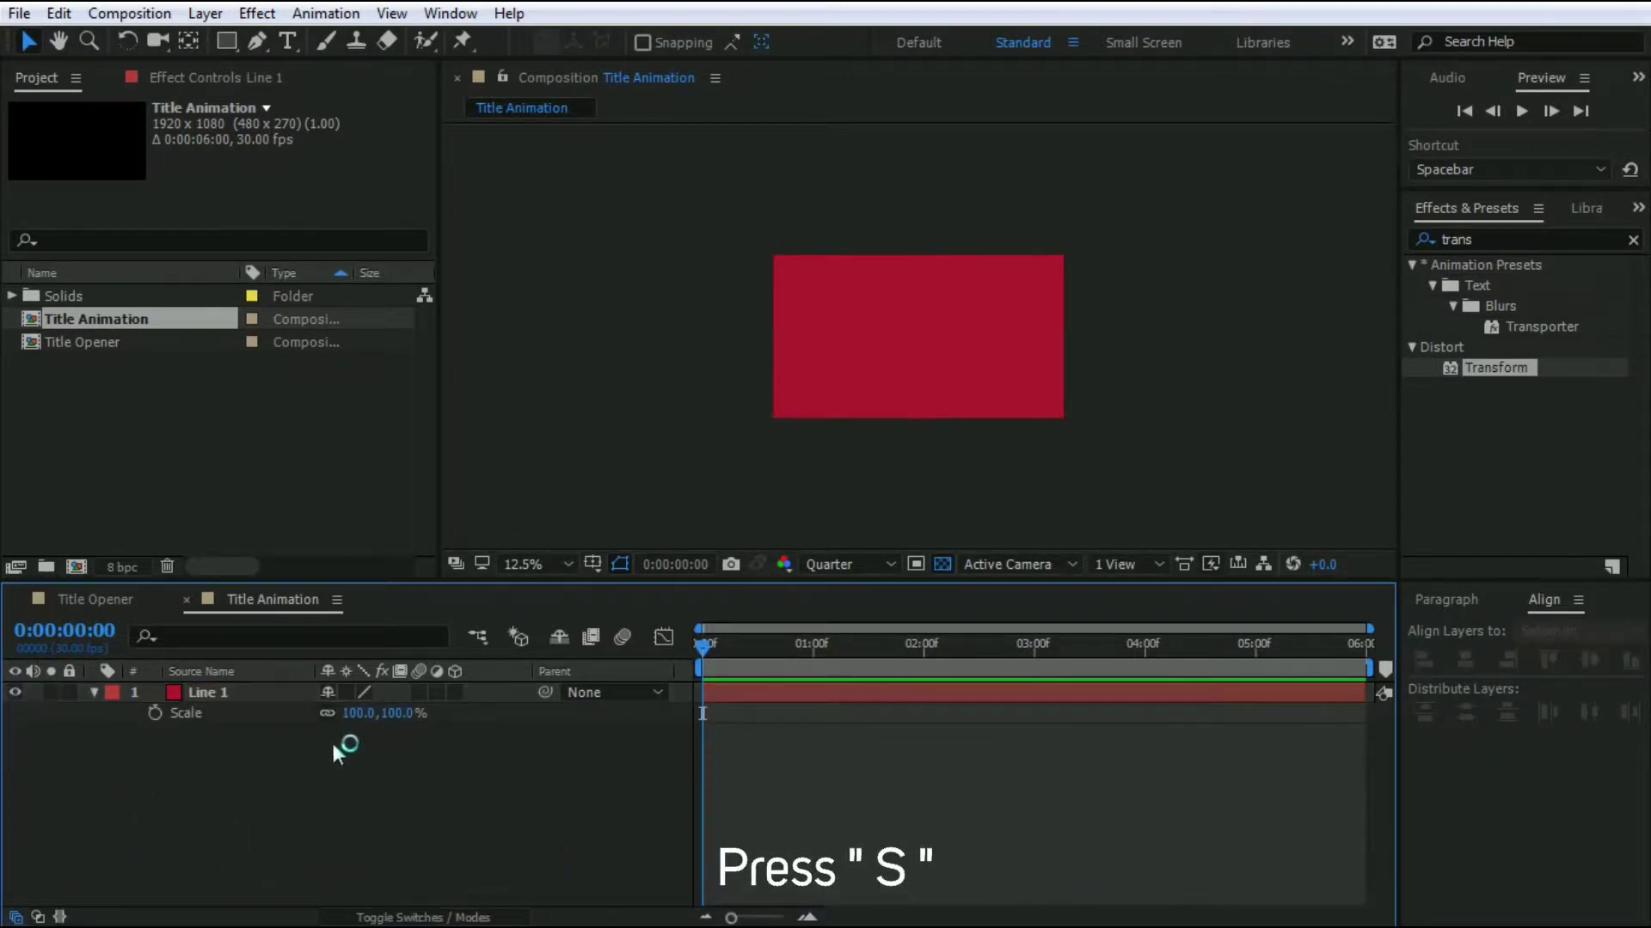
click(401, 715)
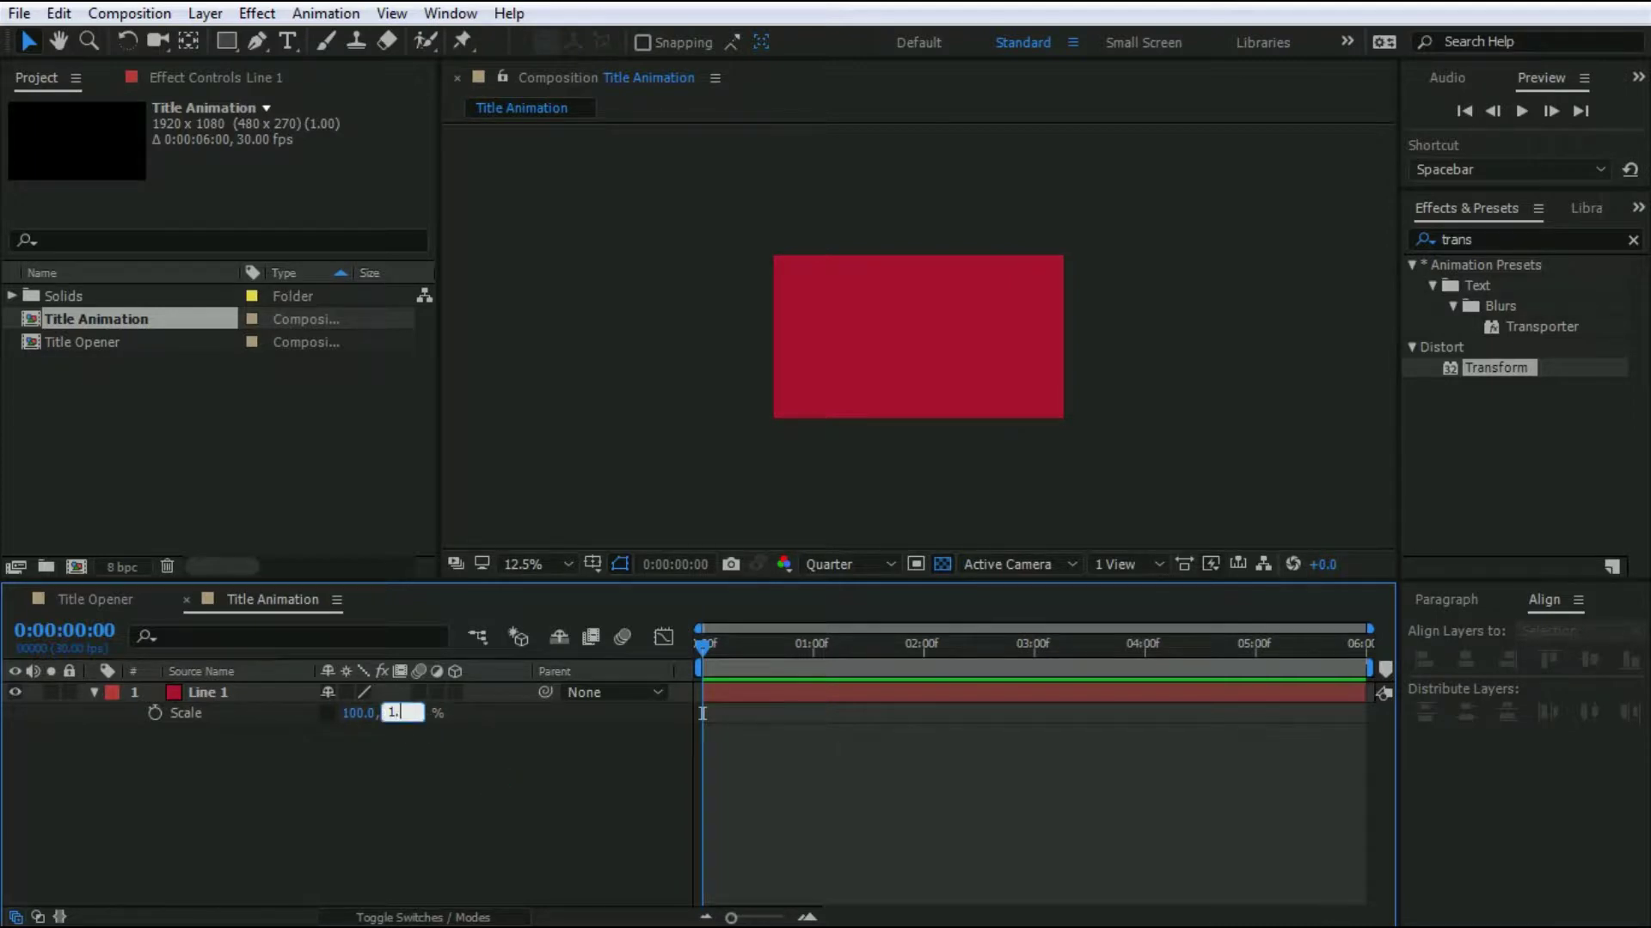
text(1.5)
key(Return)
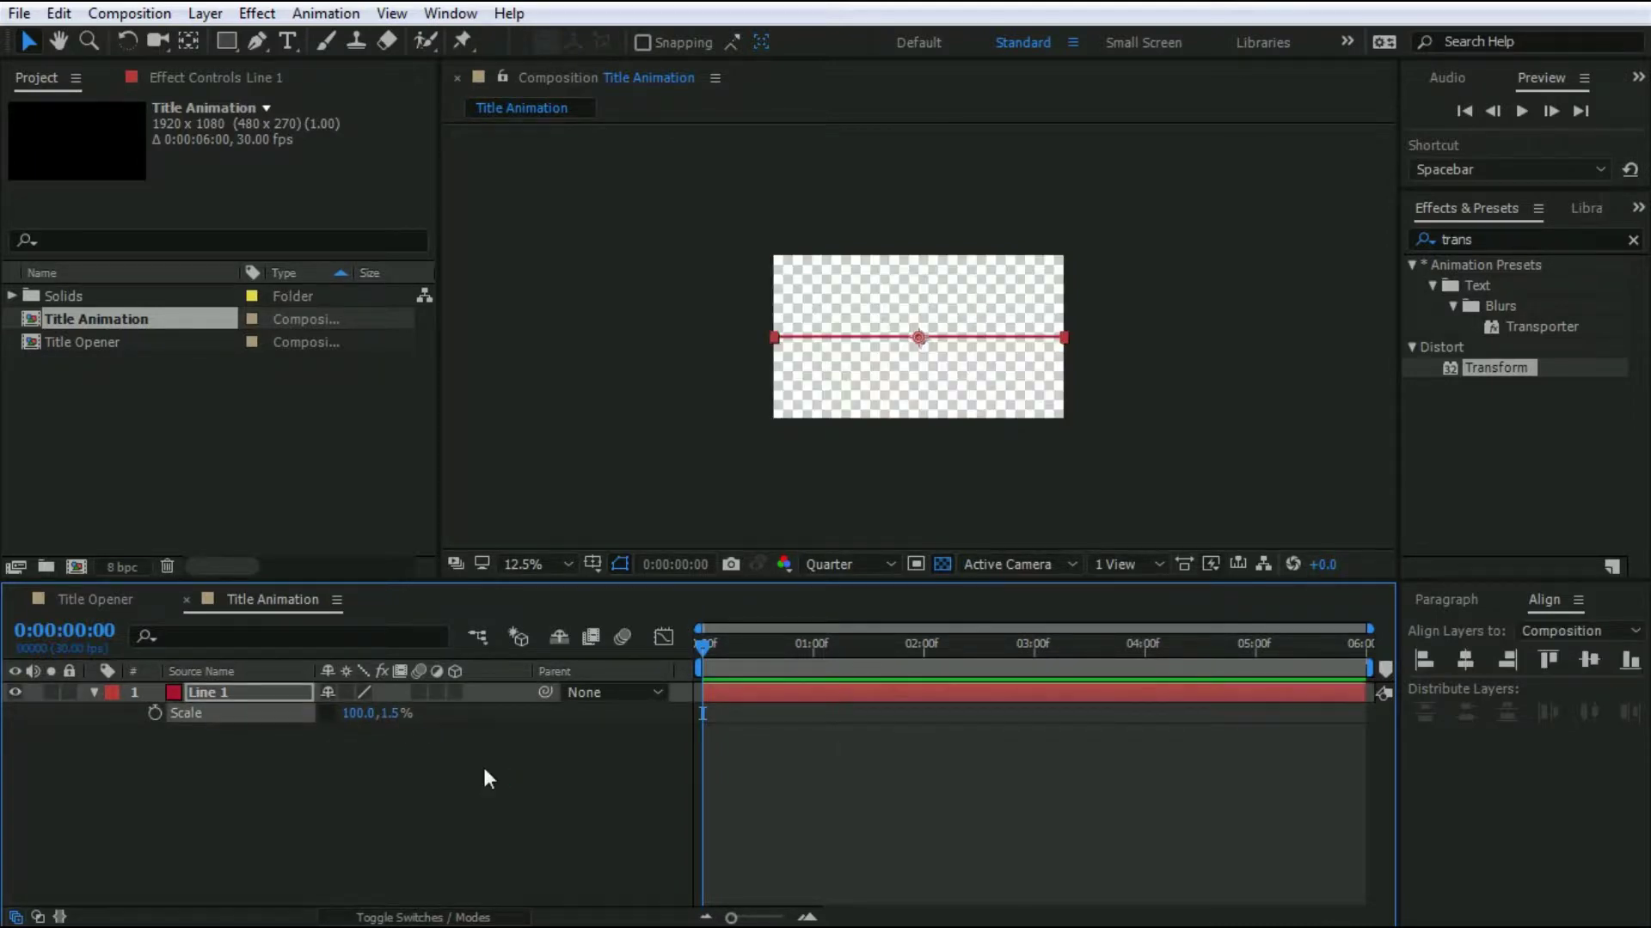
click(483, 765)
click(357, 713)
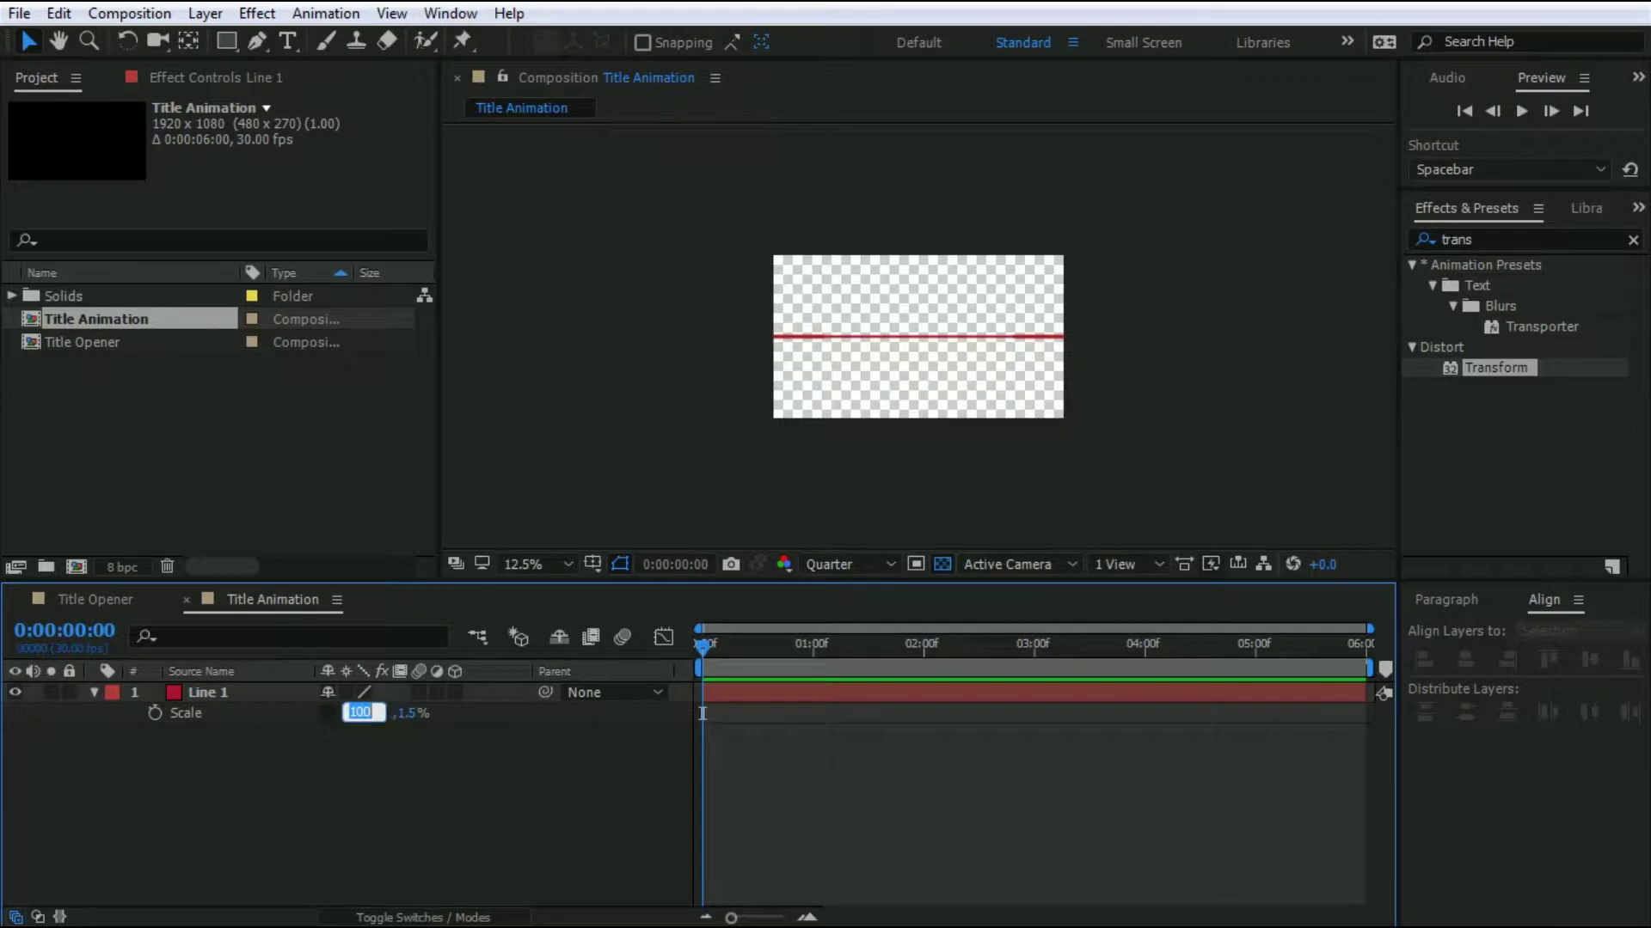
text(70)
key(Return)
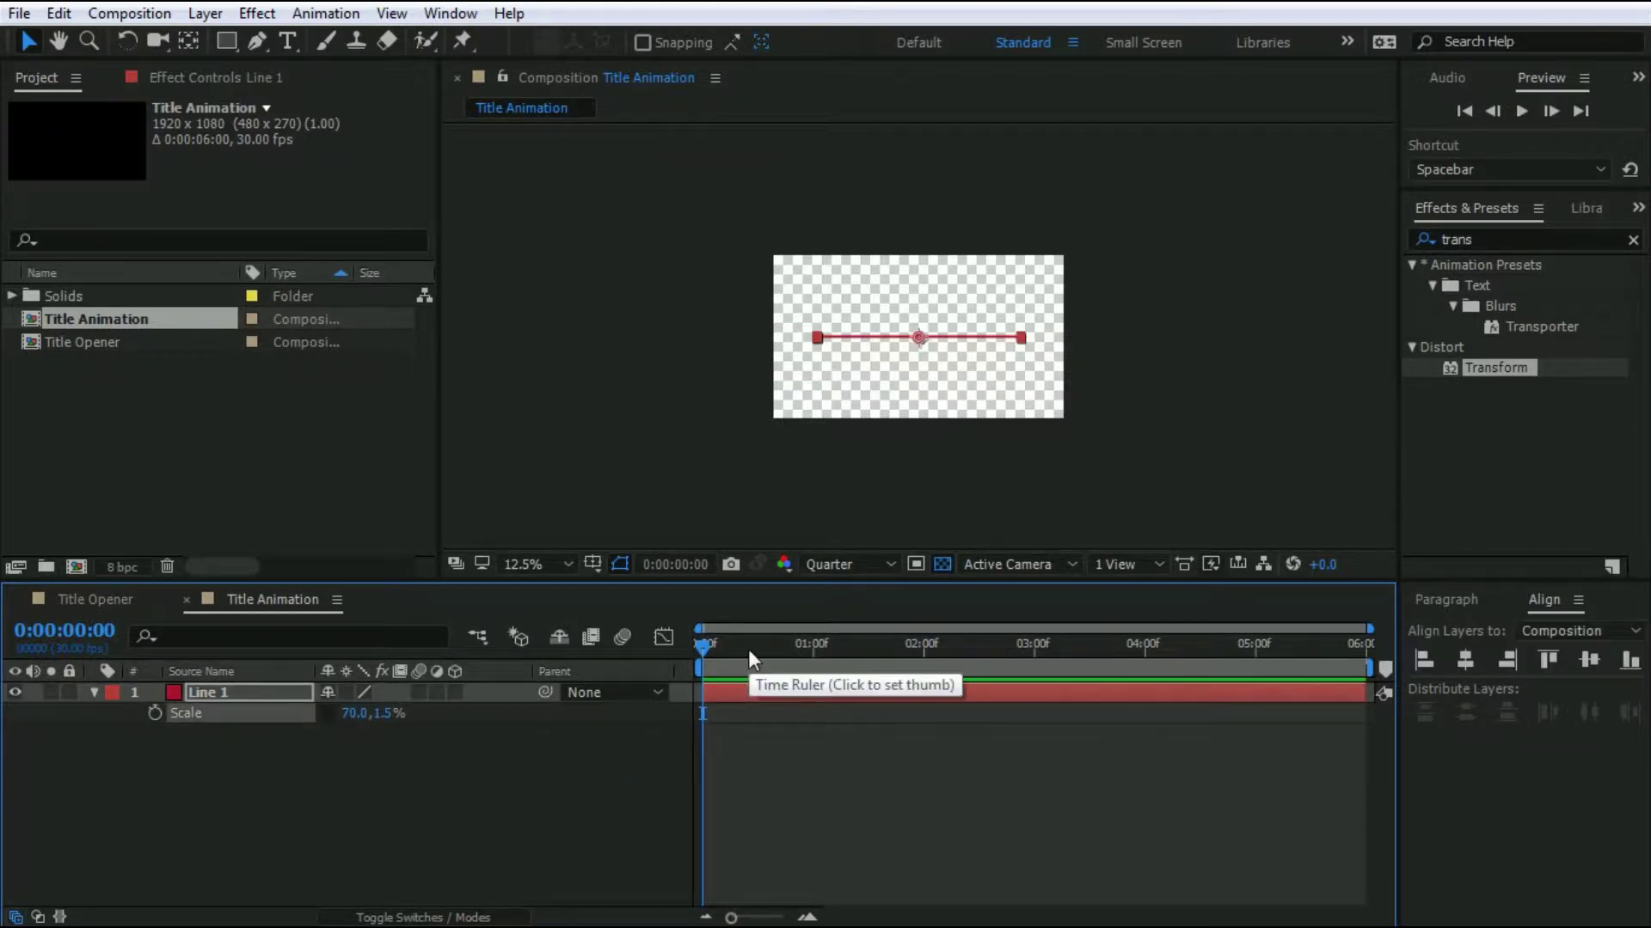
key(period)
Duplicate Line 1 and rename the copy Line 2.
click(256, 692)
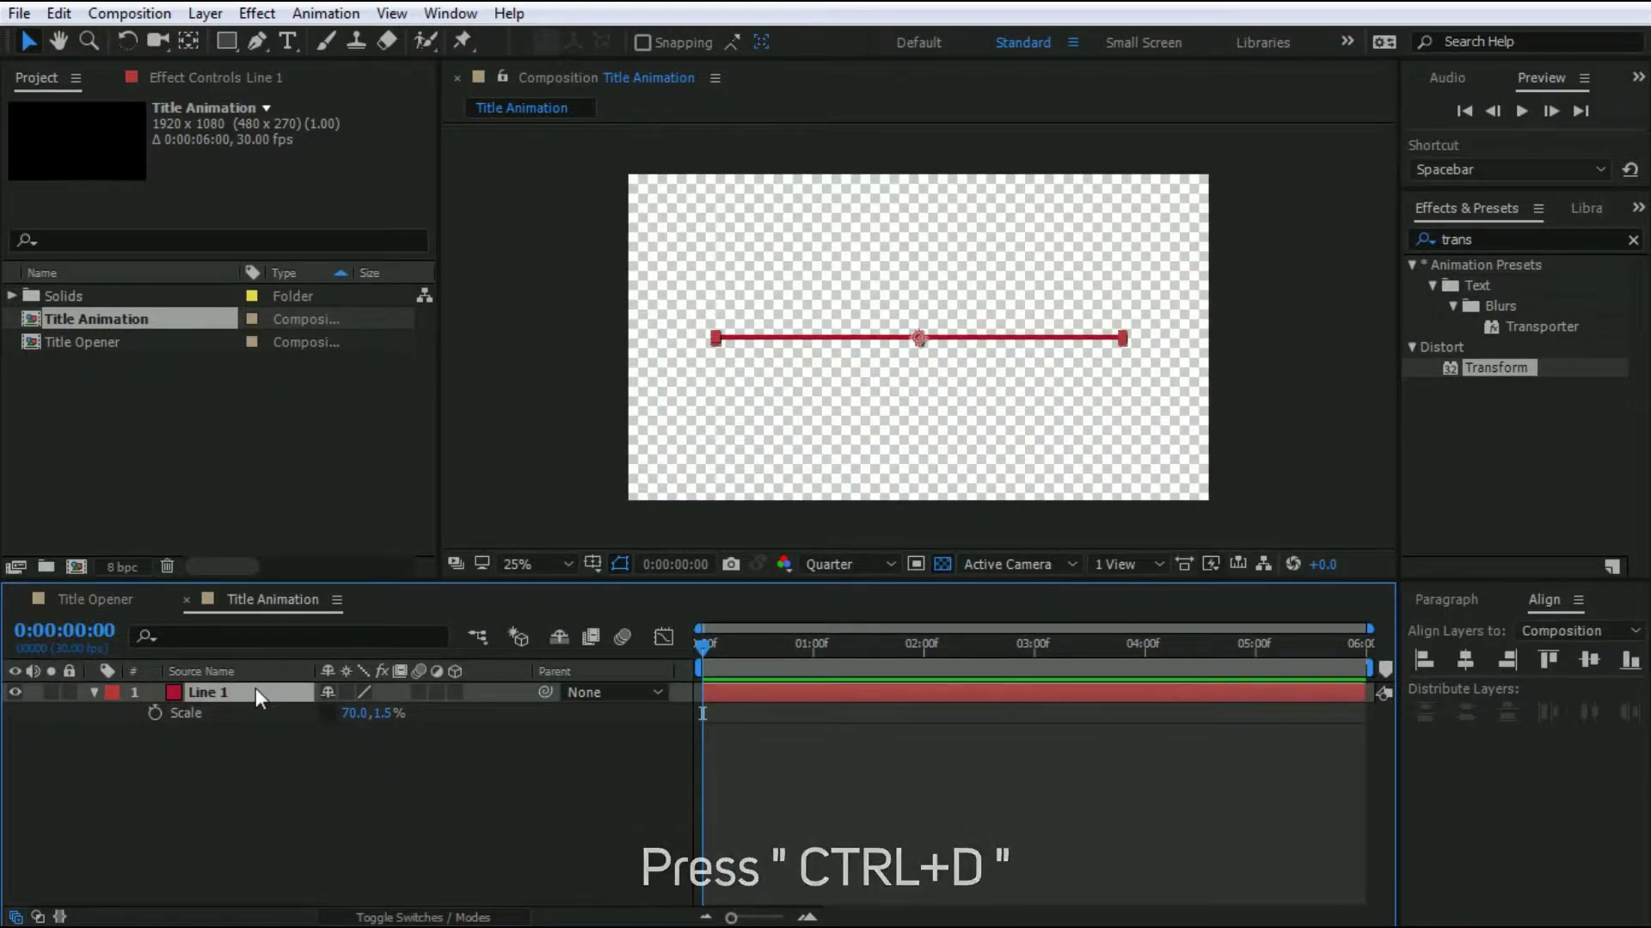
key(ctrl+d)
click(90, 711)
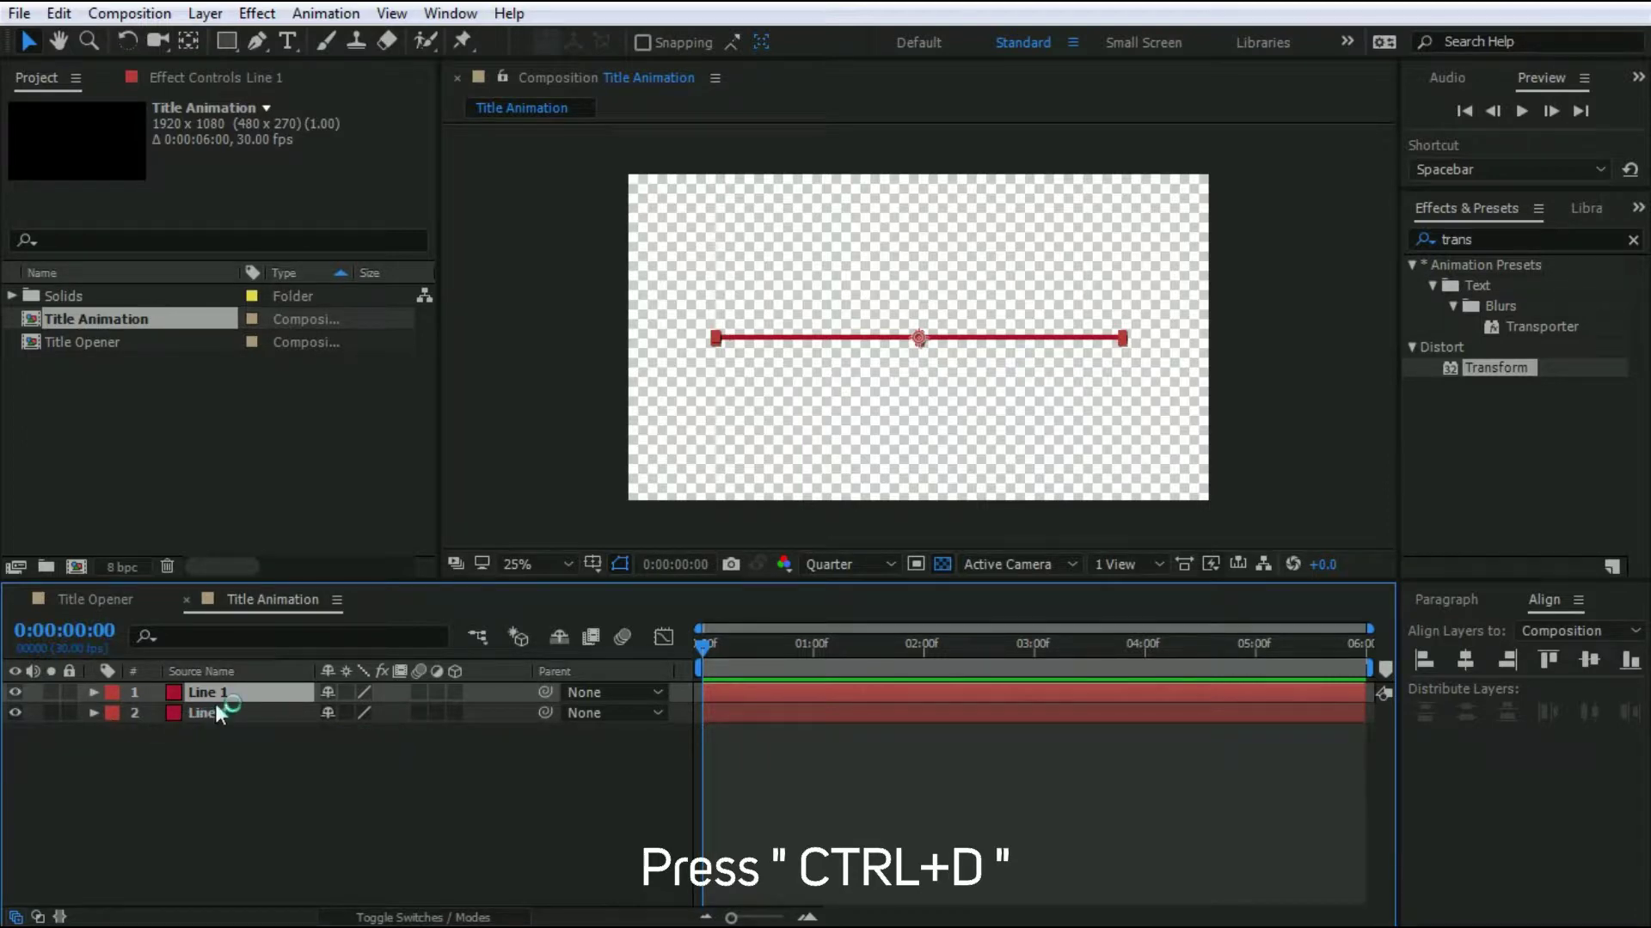
right_click(254, 701)
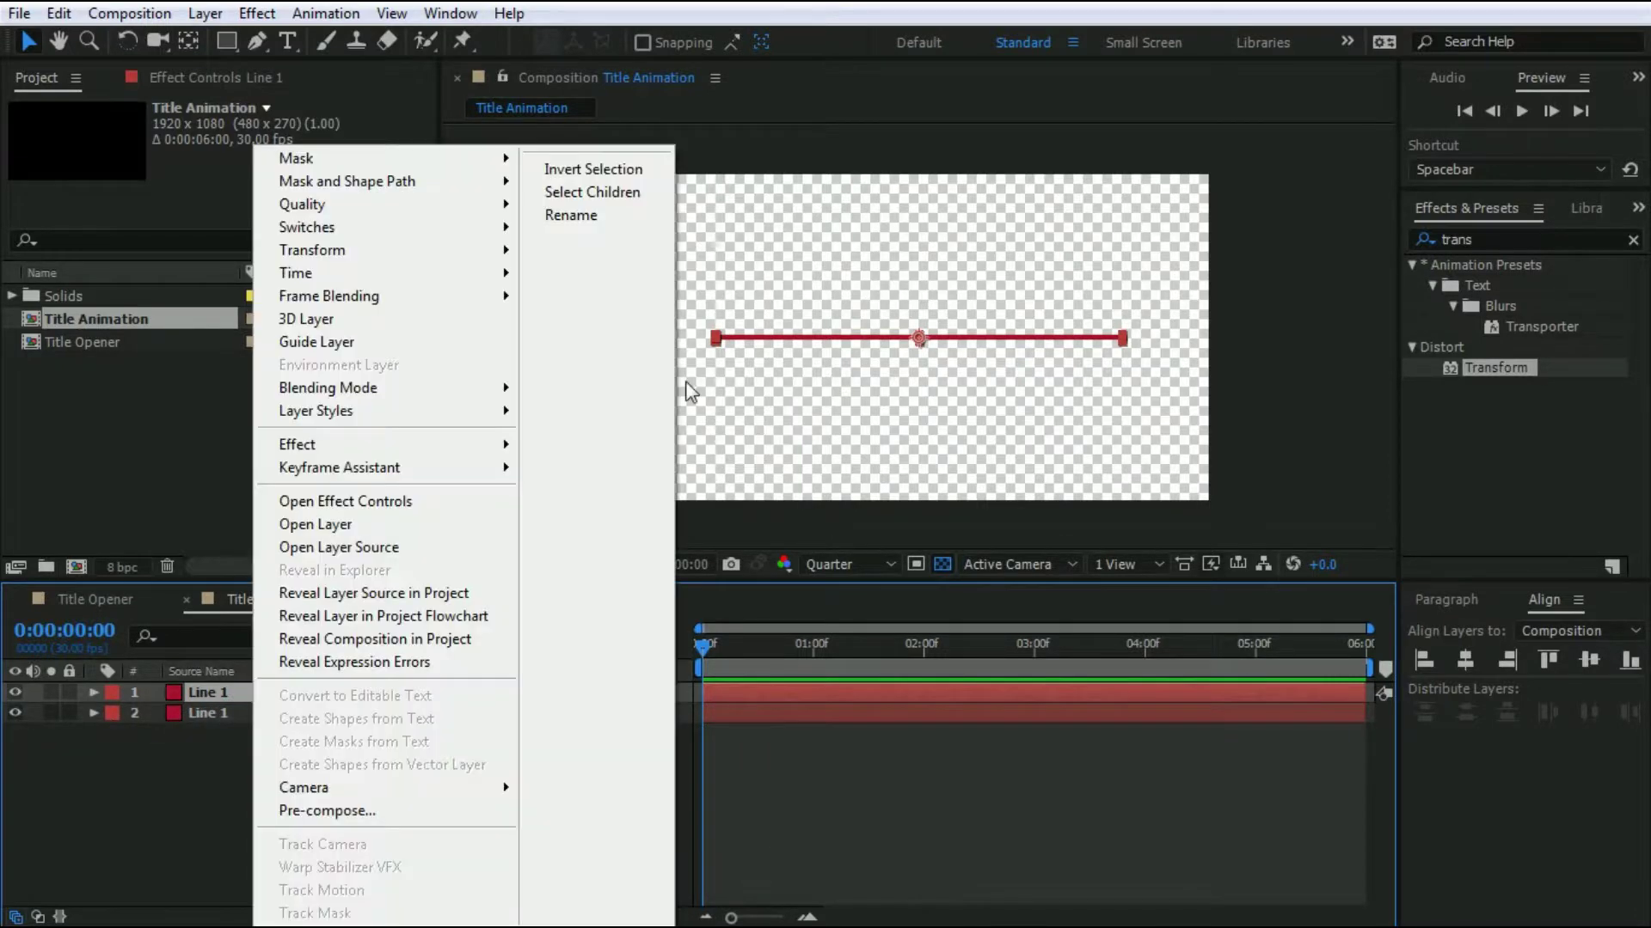
click(608, 214)
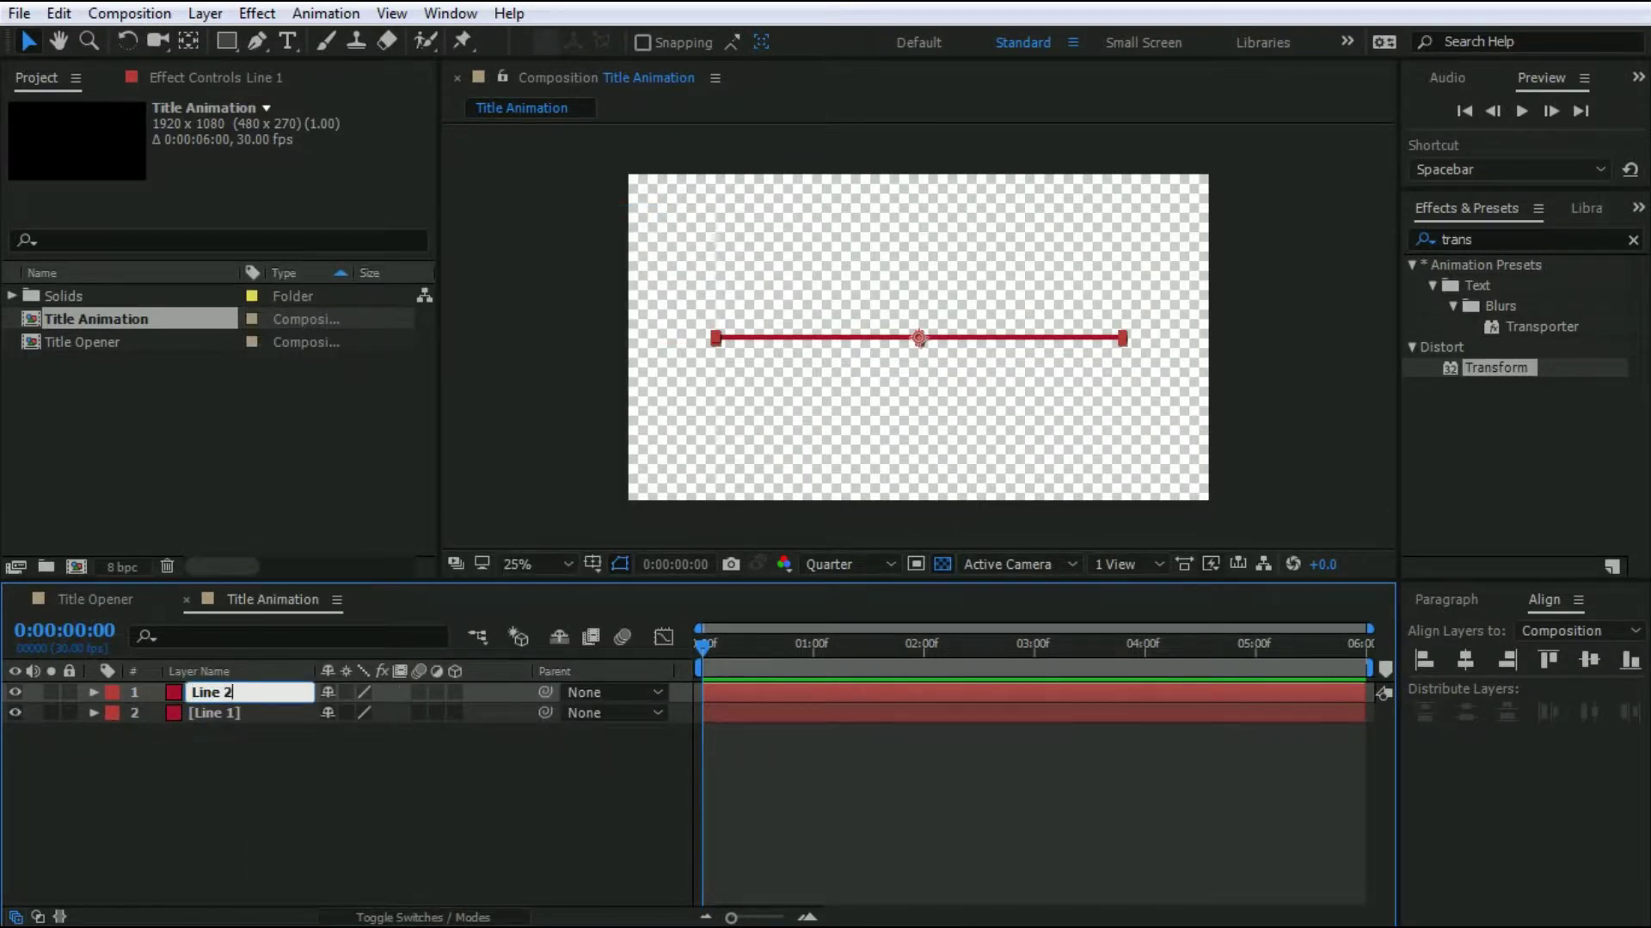
click(353, 791)
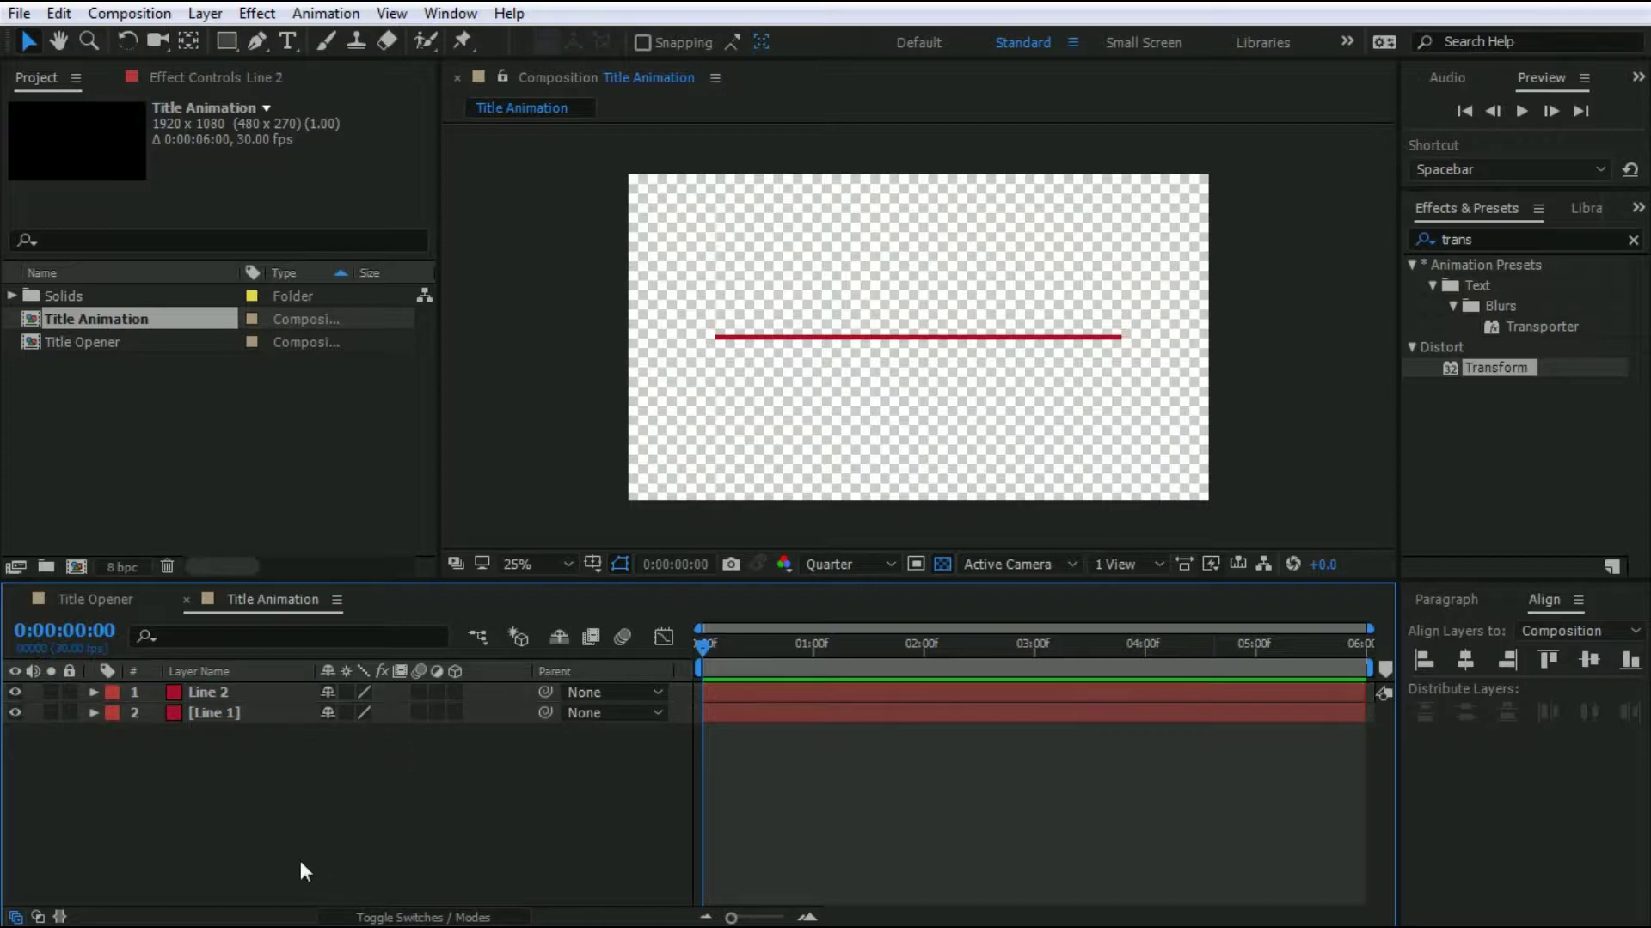
Set Line 2's position to 960,460 and Line 1's to 960,620, then collapse both layers.
click(249, 702)
shift+click(249, 713)
key(p)
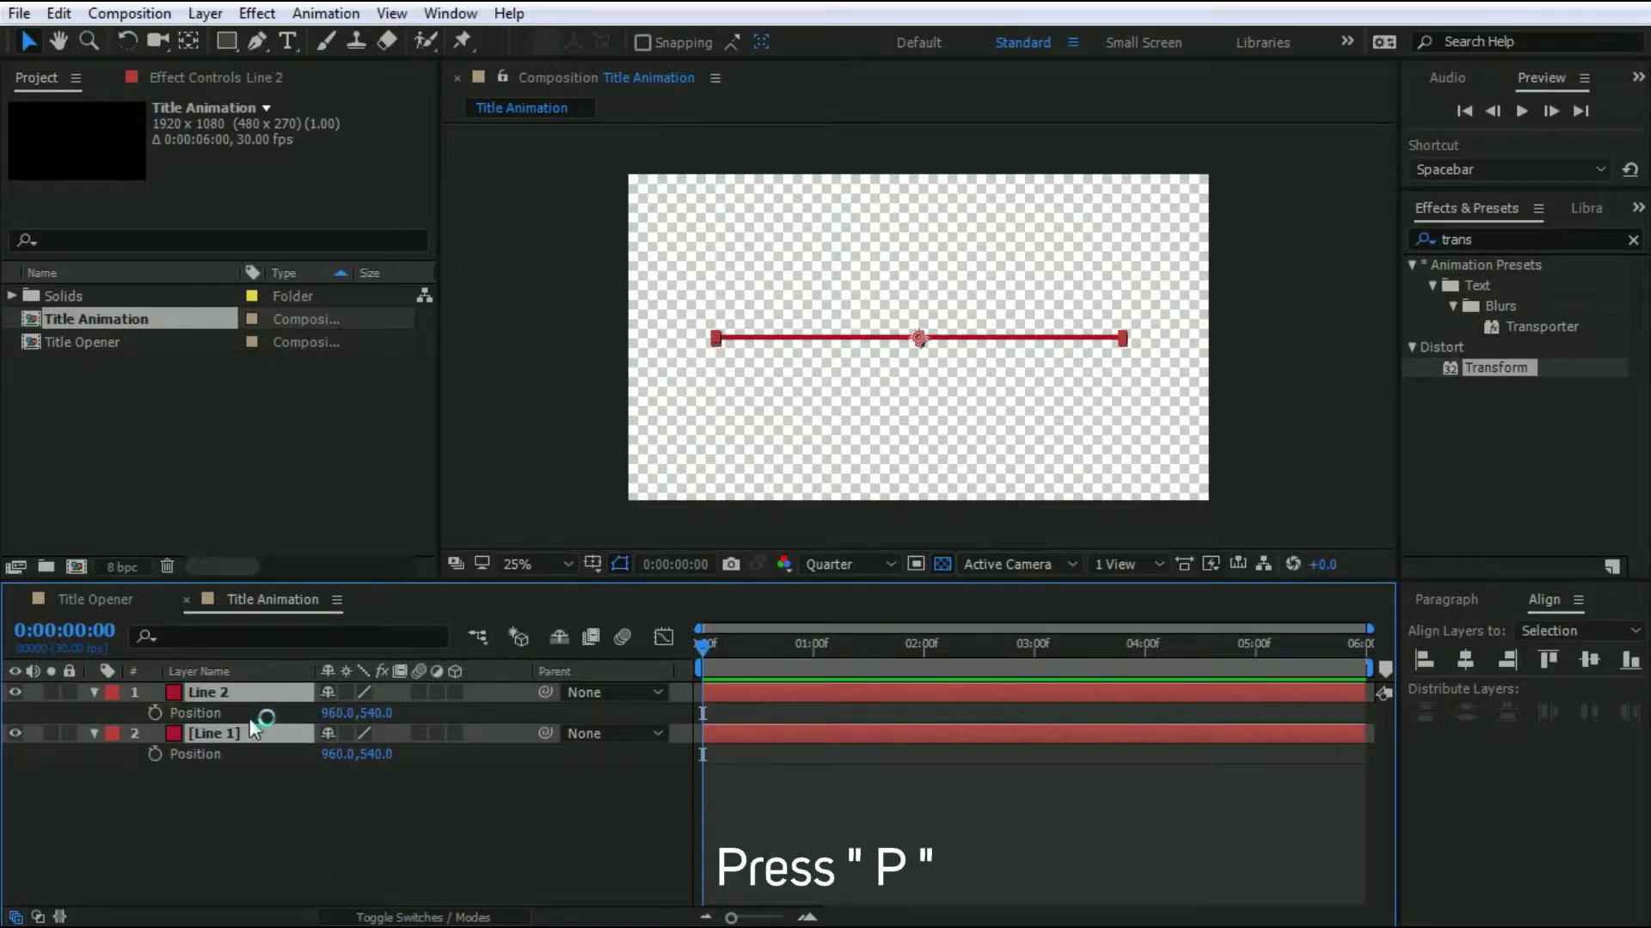
click(378, 798)
click(377, 713)
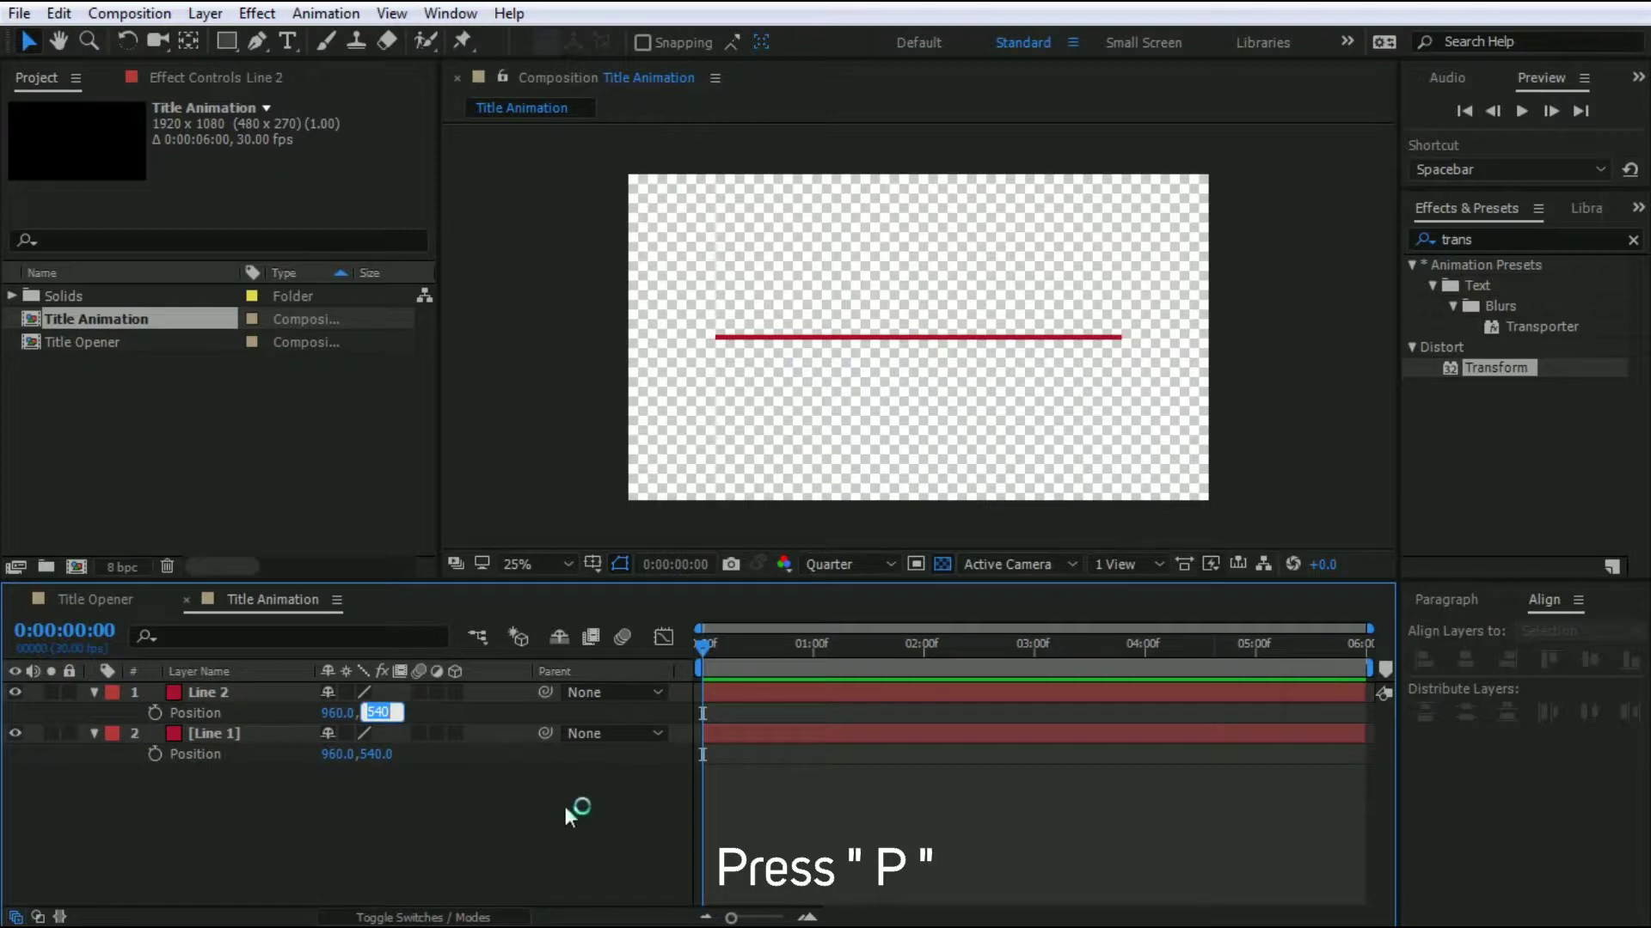
text(460)
key(Return)
click(378, 754)
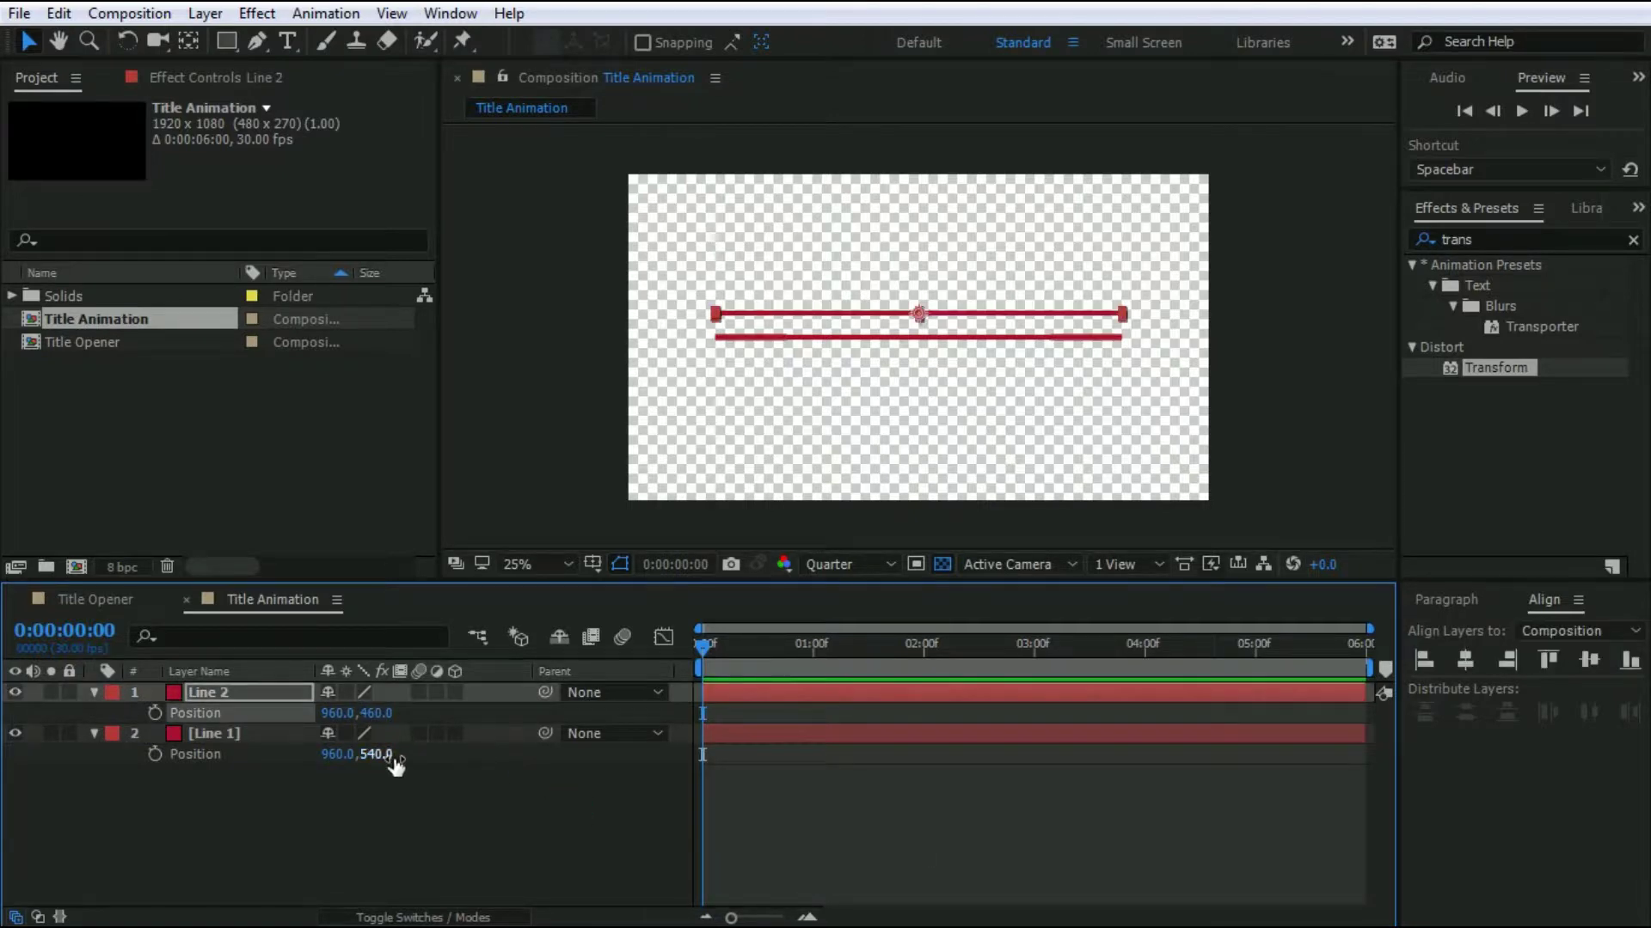
text(620)
key(Return)
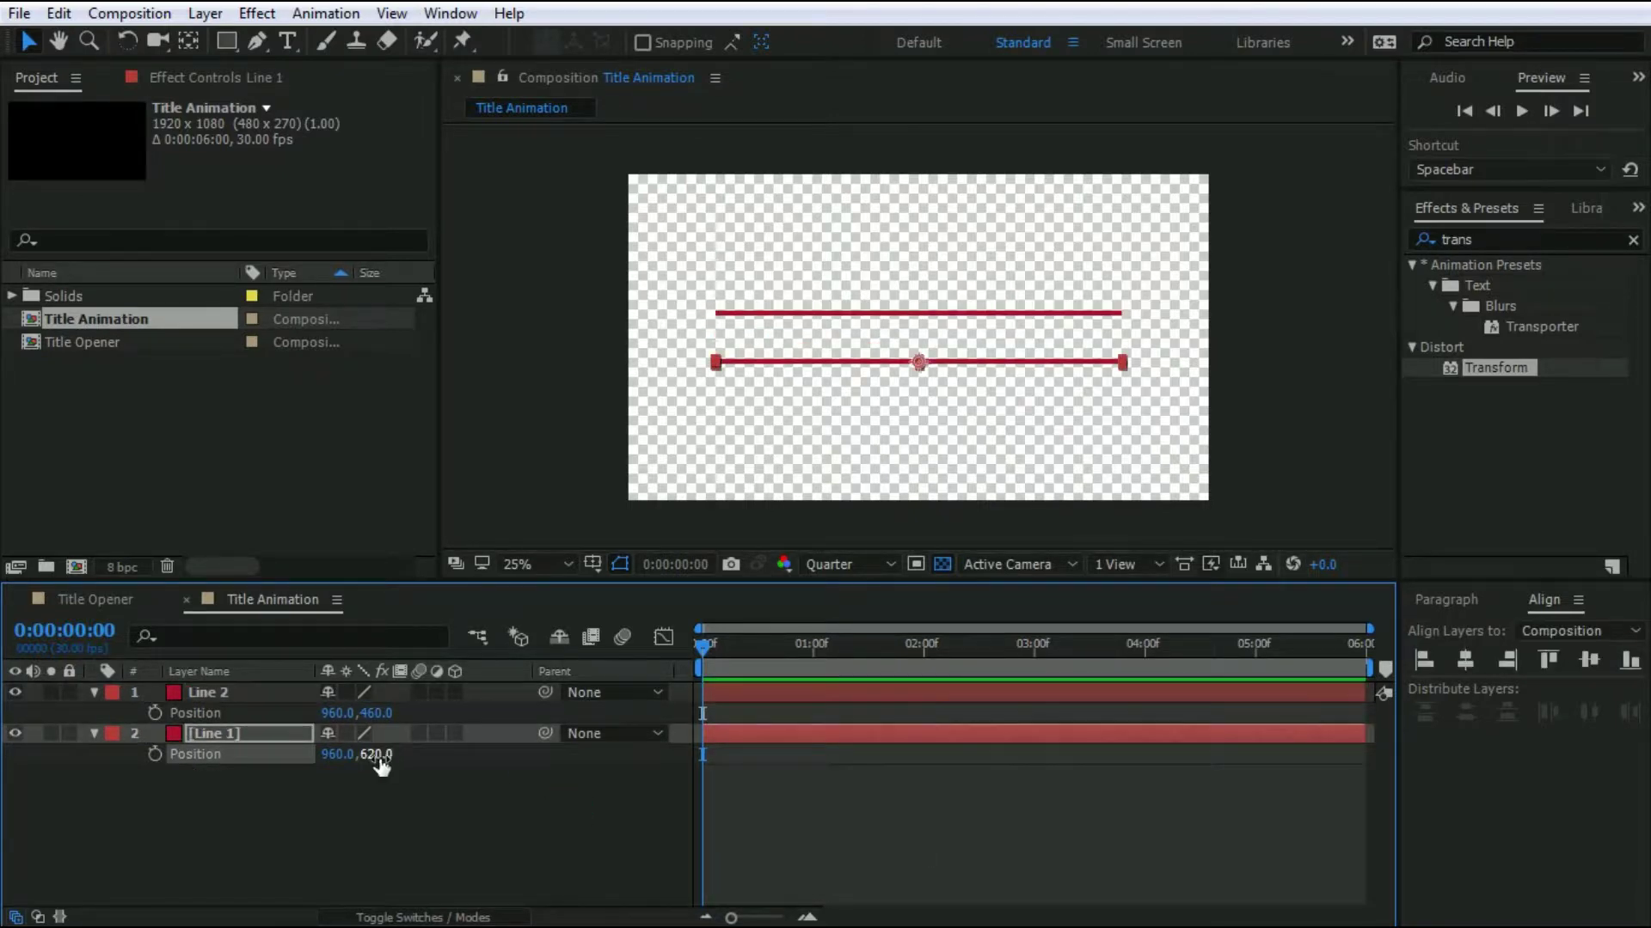
click(296, 814)
click(93, 693)
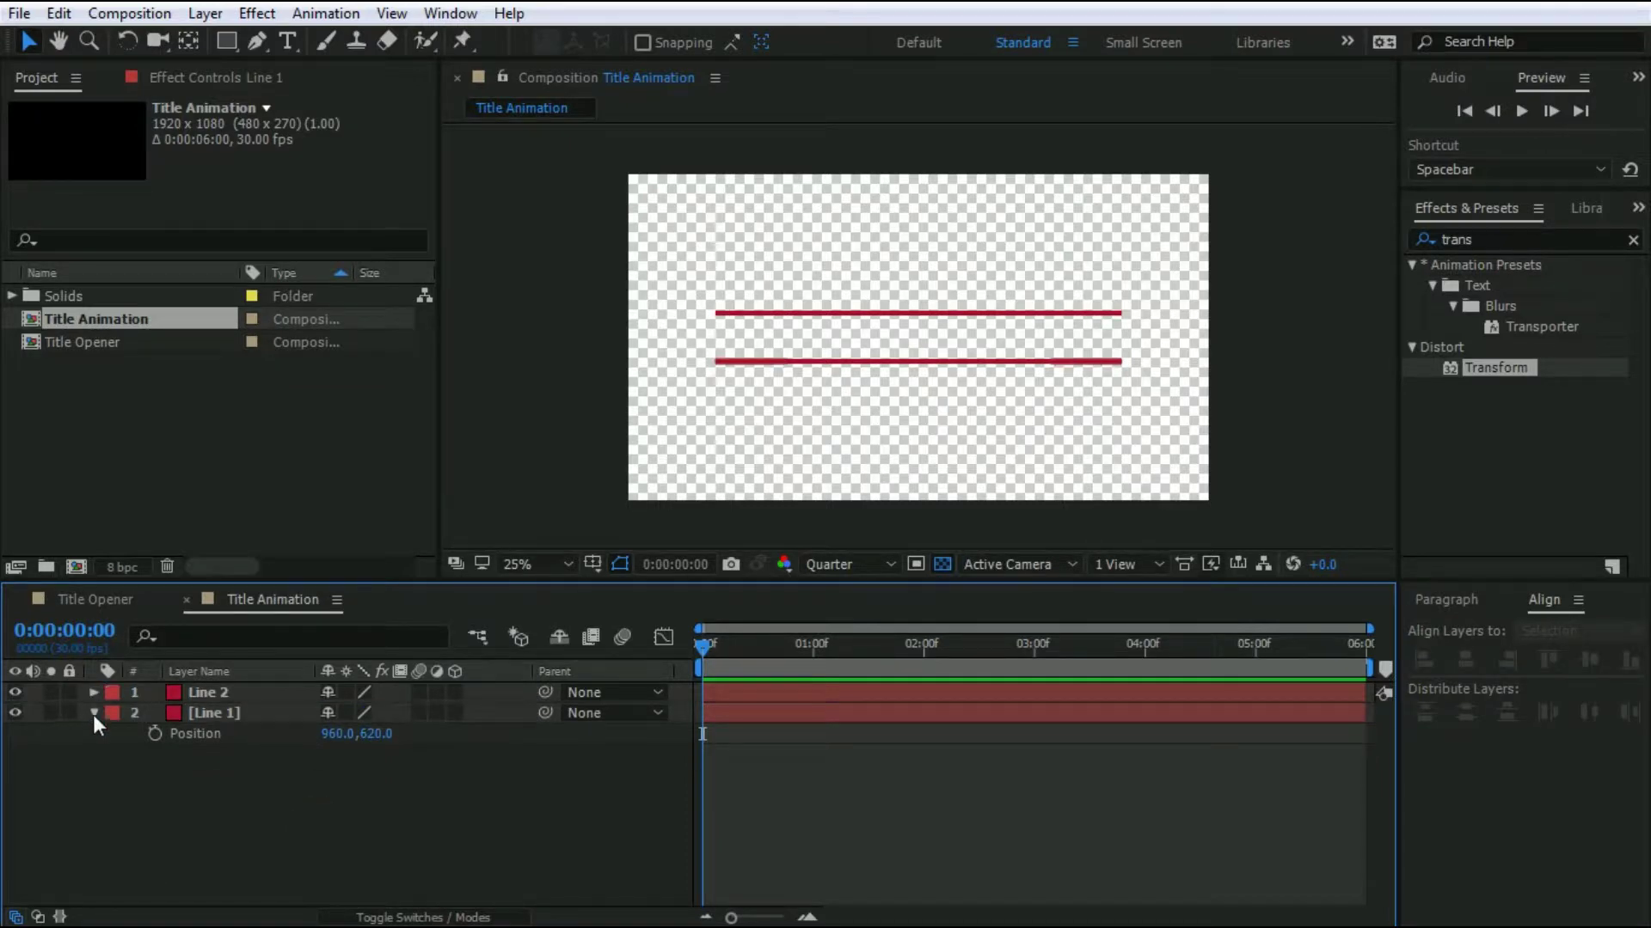
click(93, 713)
Add a new empty text layer to Title Animation.
right_click(302, 789)
mouse_move(531, 539)
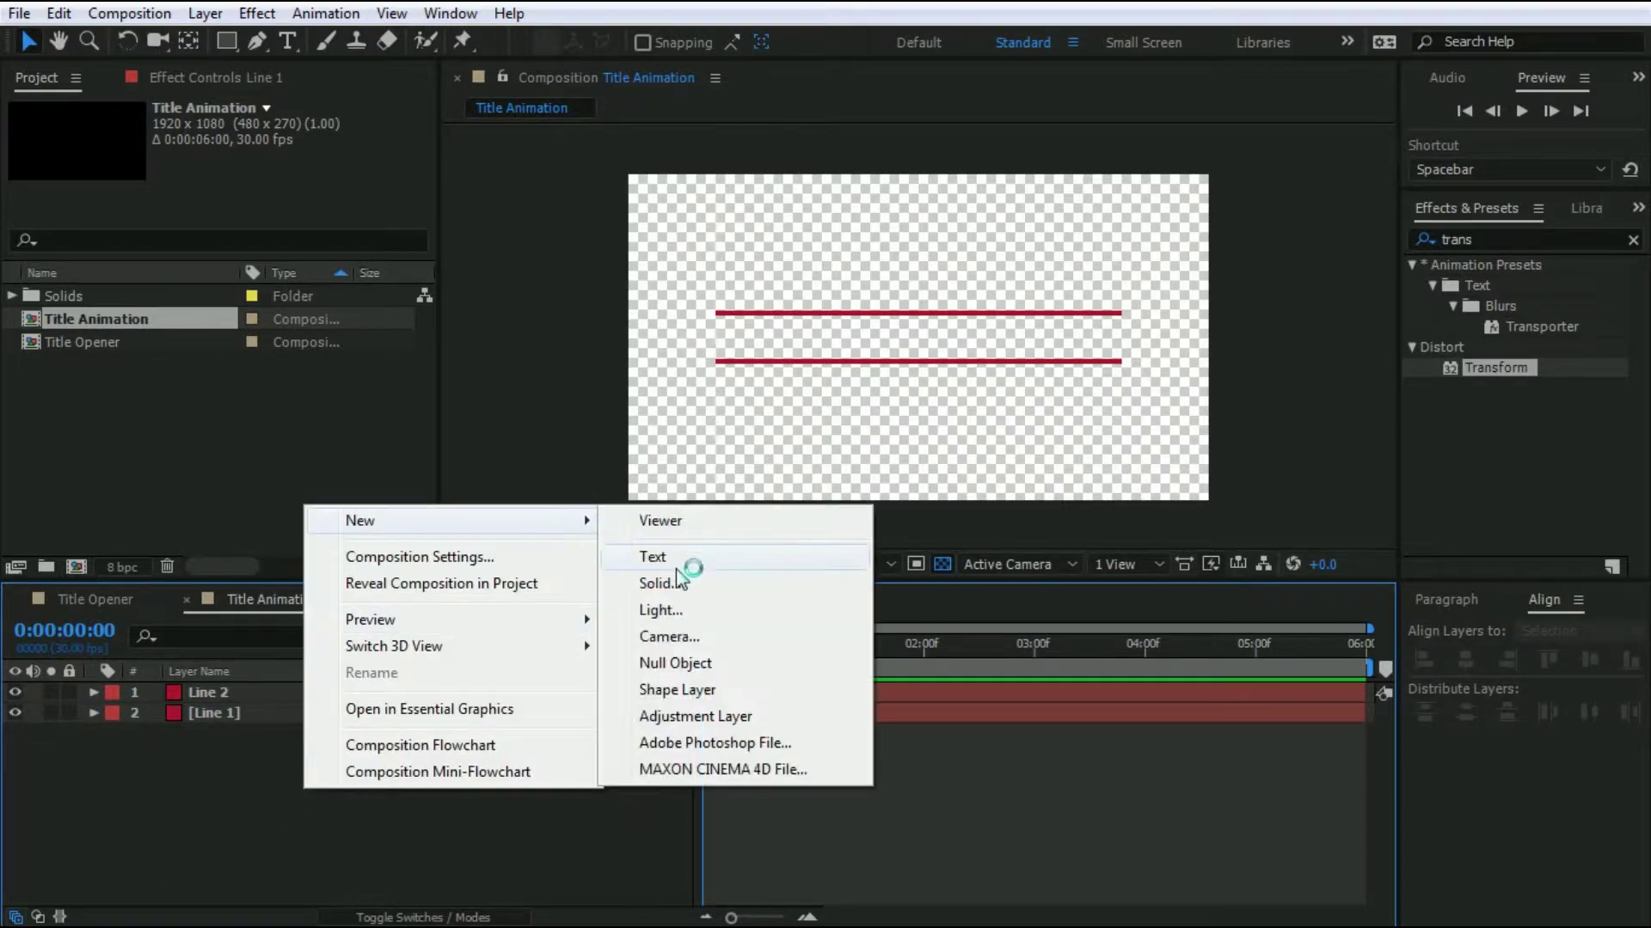
click(653, 556)
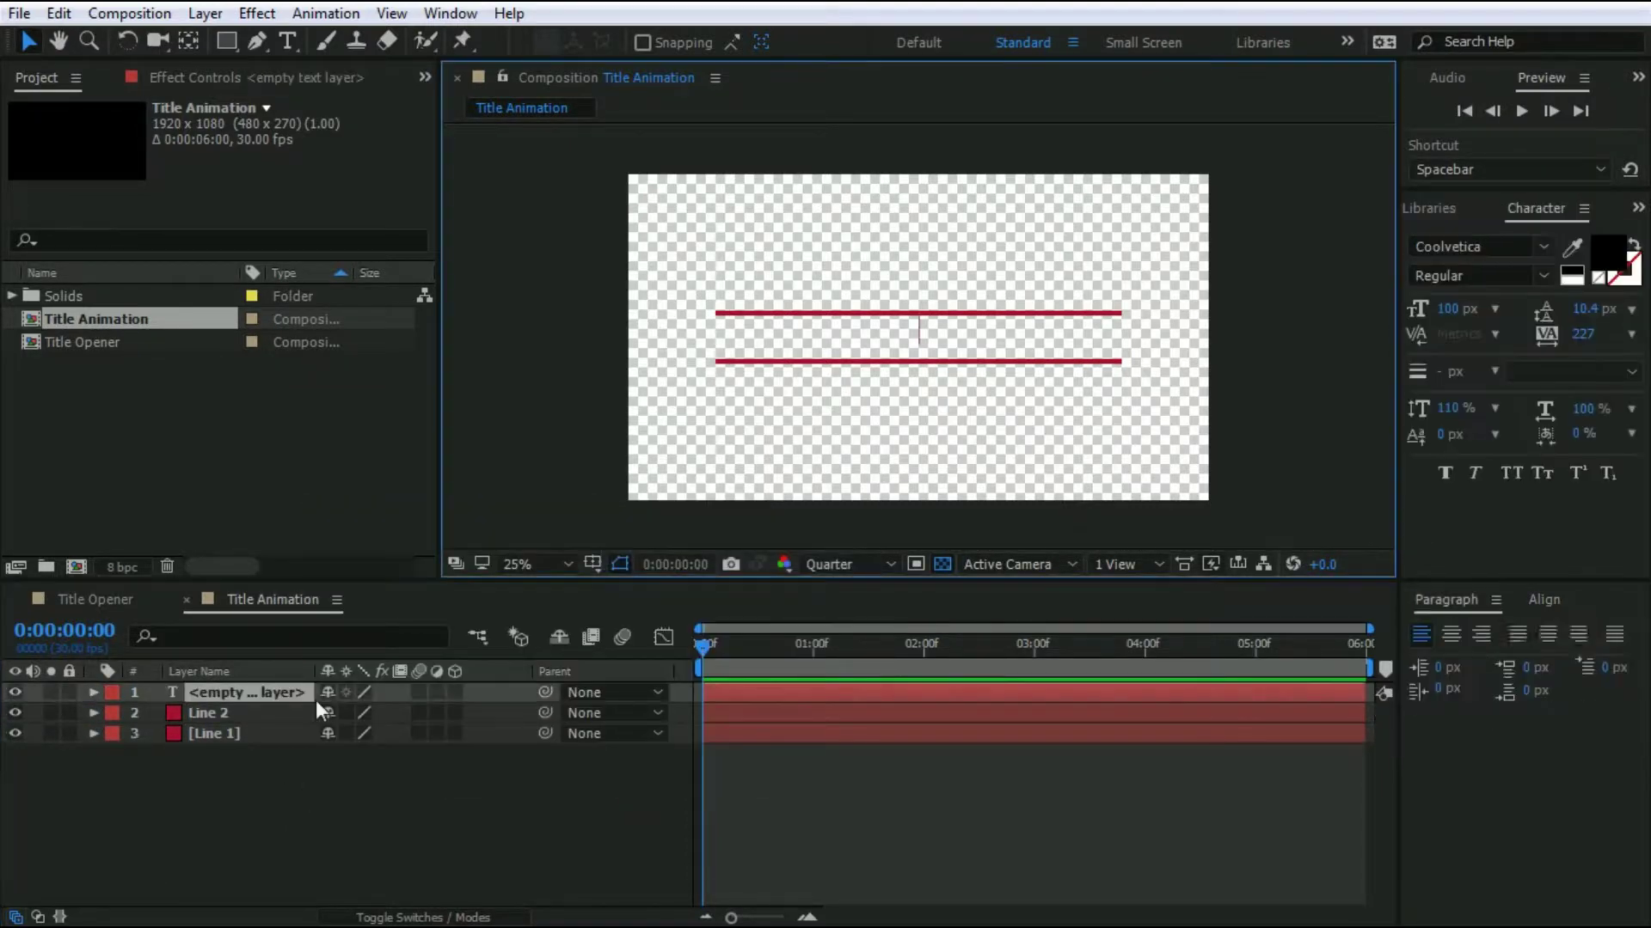
Pre-compose the text layer, moving all attributes, into a composition named Text.
right_click(260, 703)
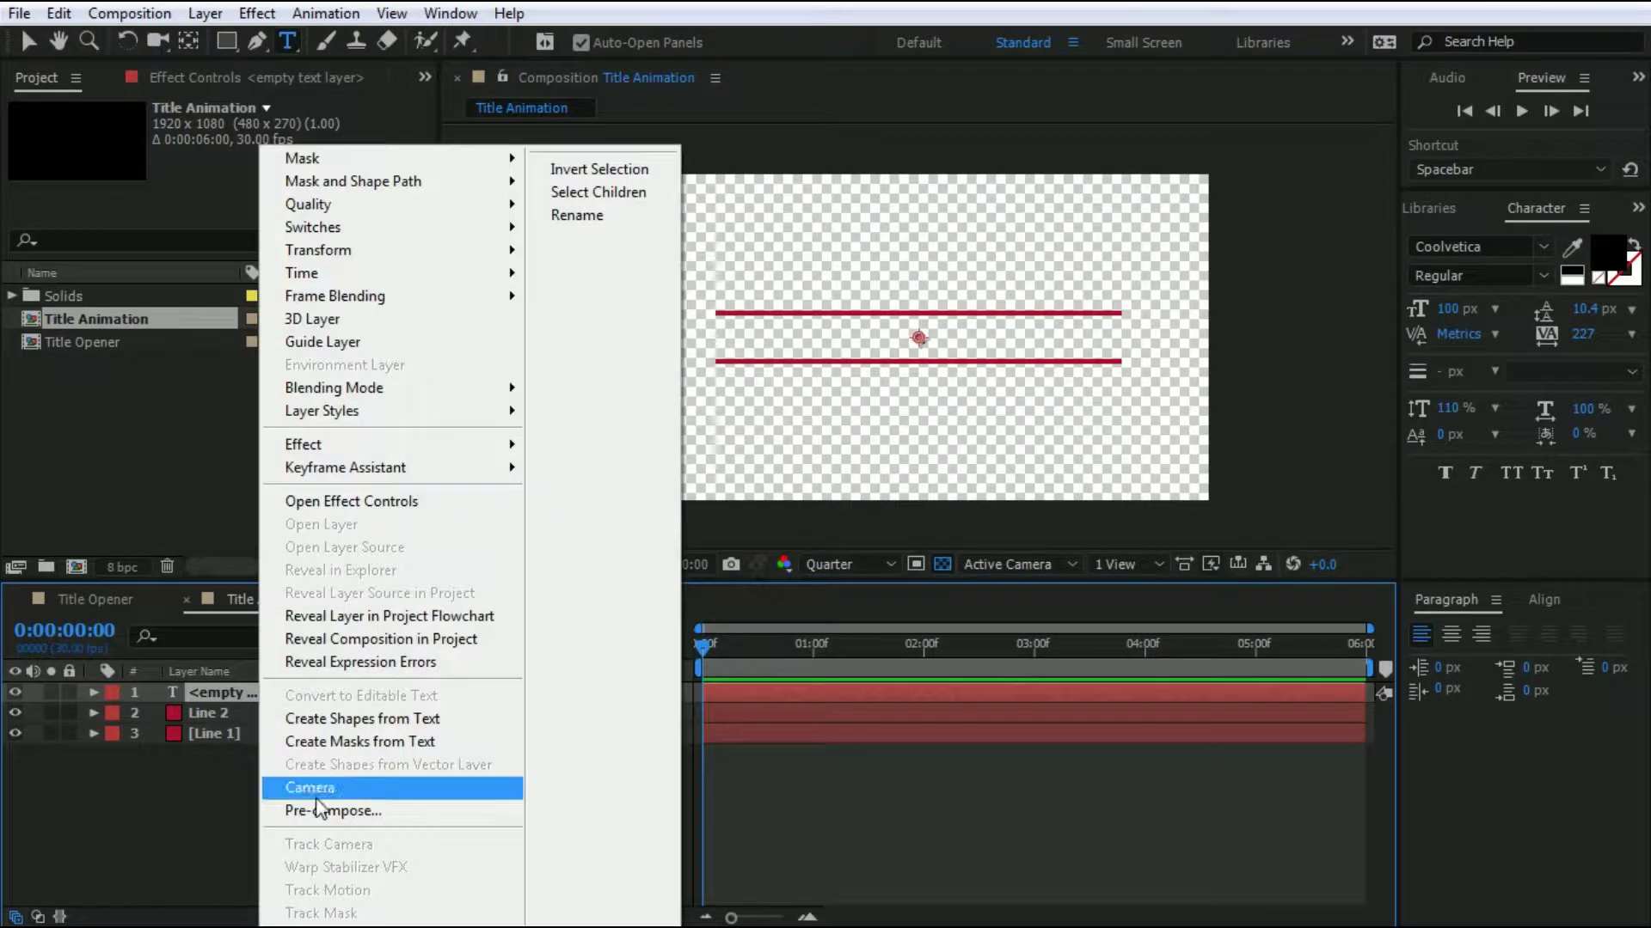
click(318, 804)
click(628, 458)
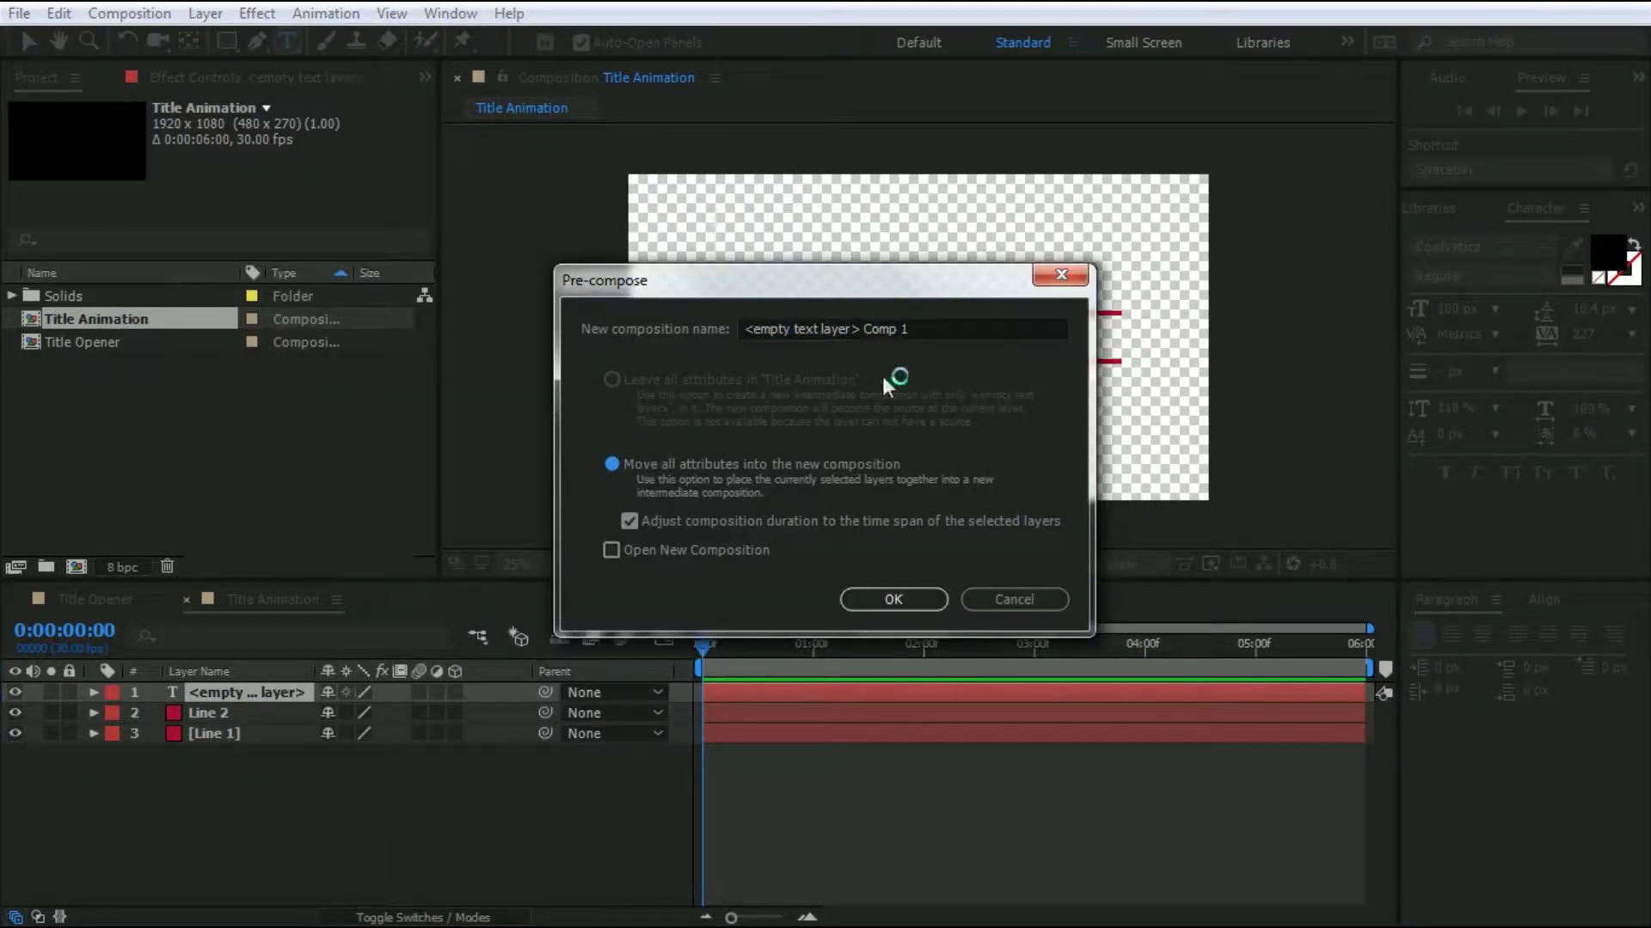
click(922, 335)
text(Text)
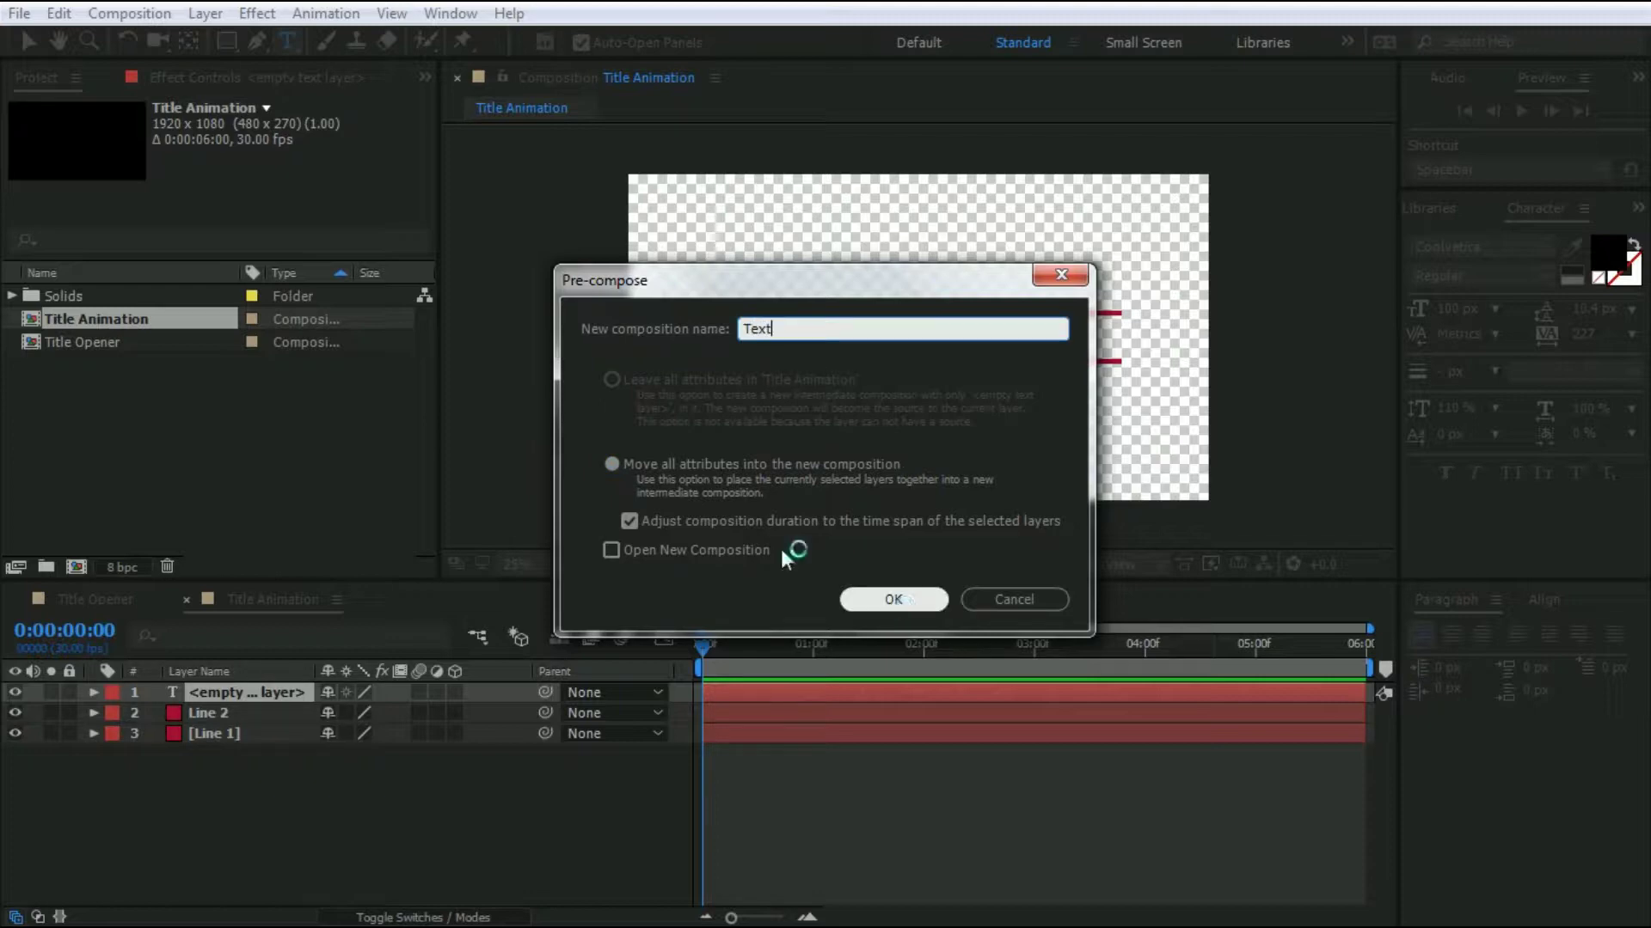
click(892, 599)
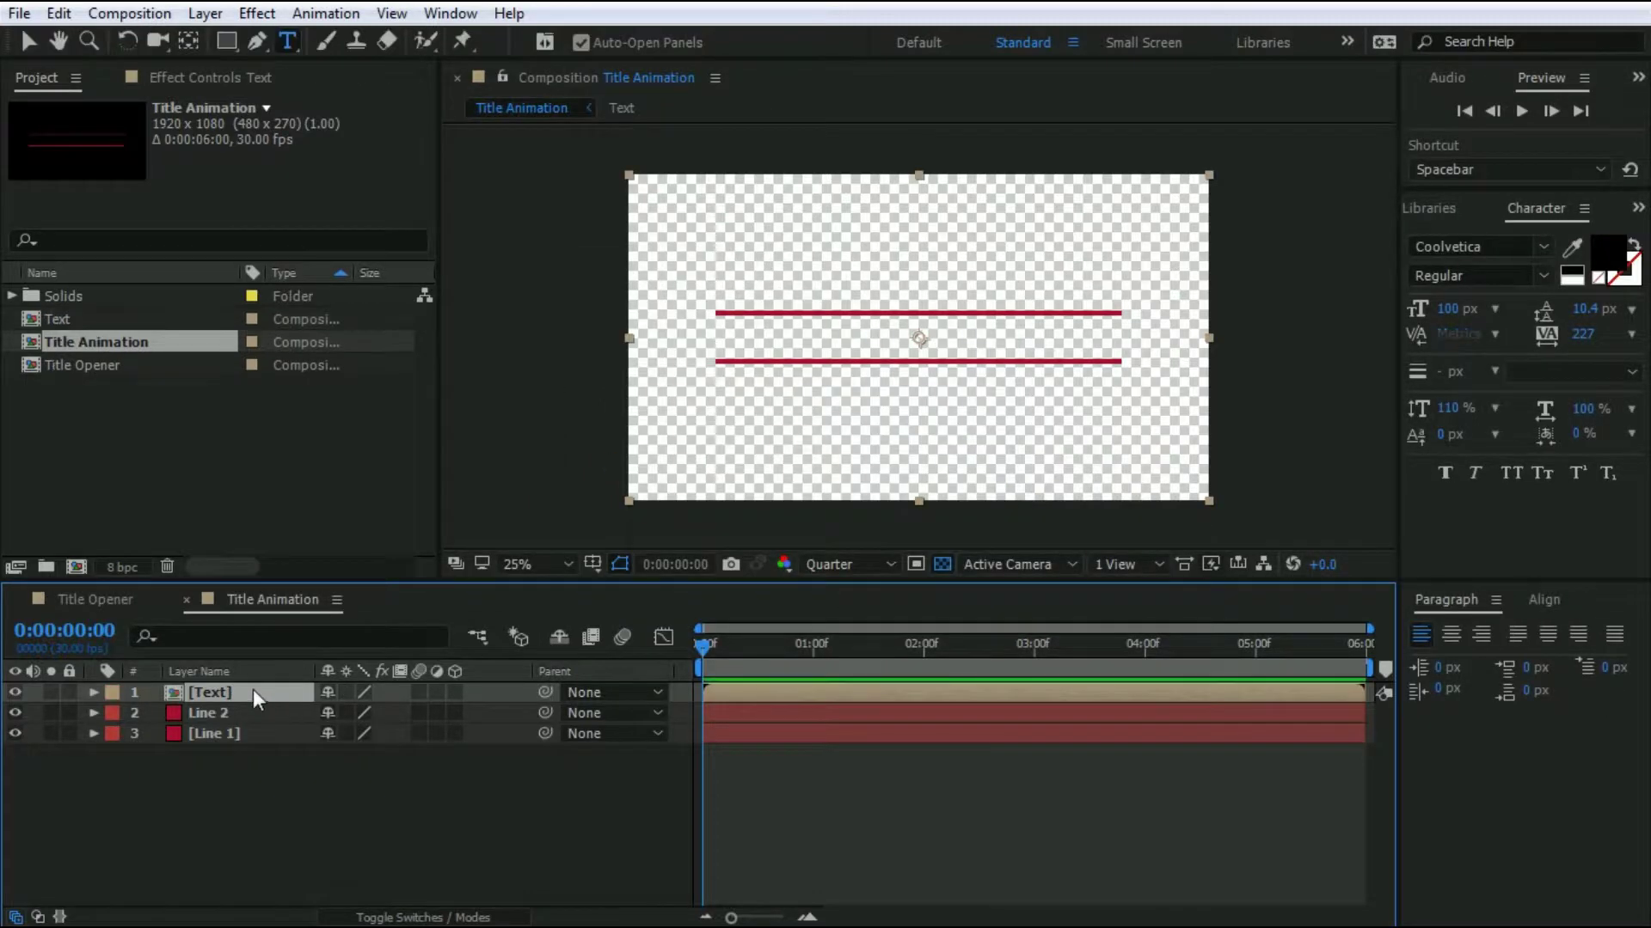
Inside the Text composition, type MOTION GRAPHICS into the empty text layer.
double_click(234, 698)
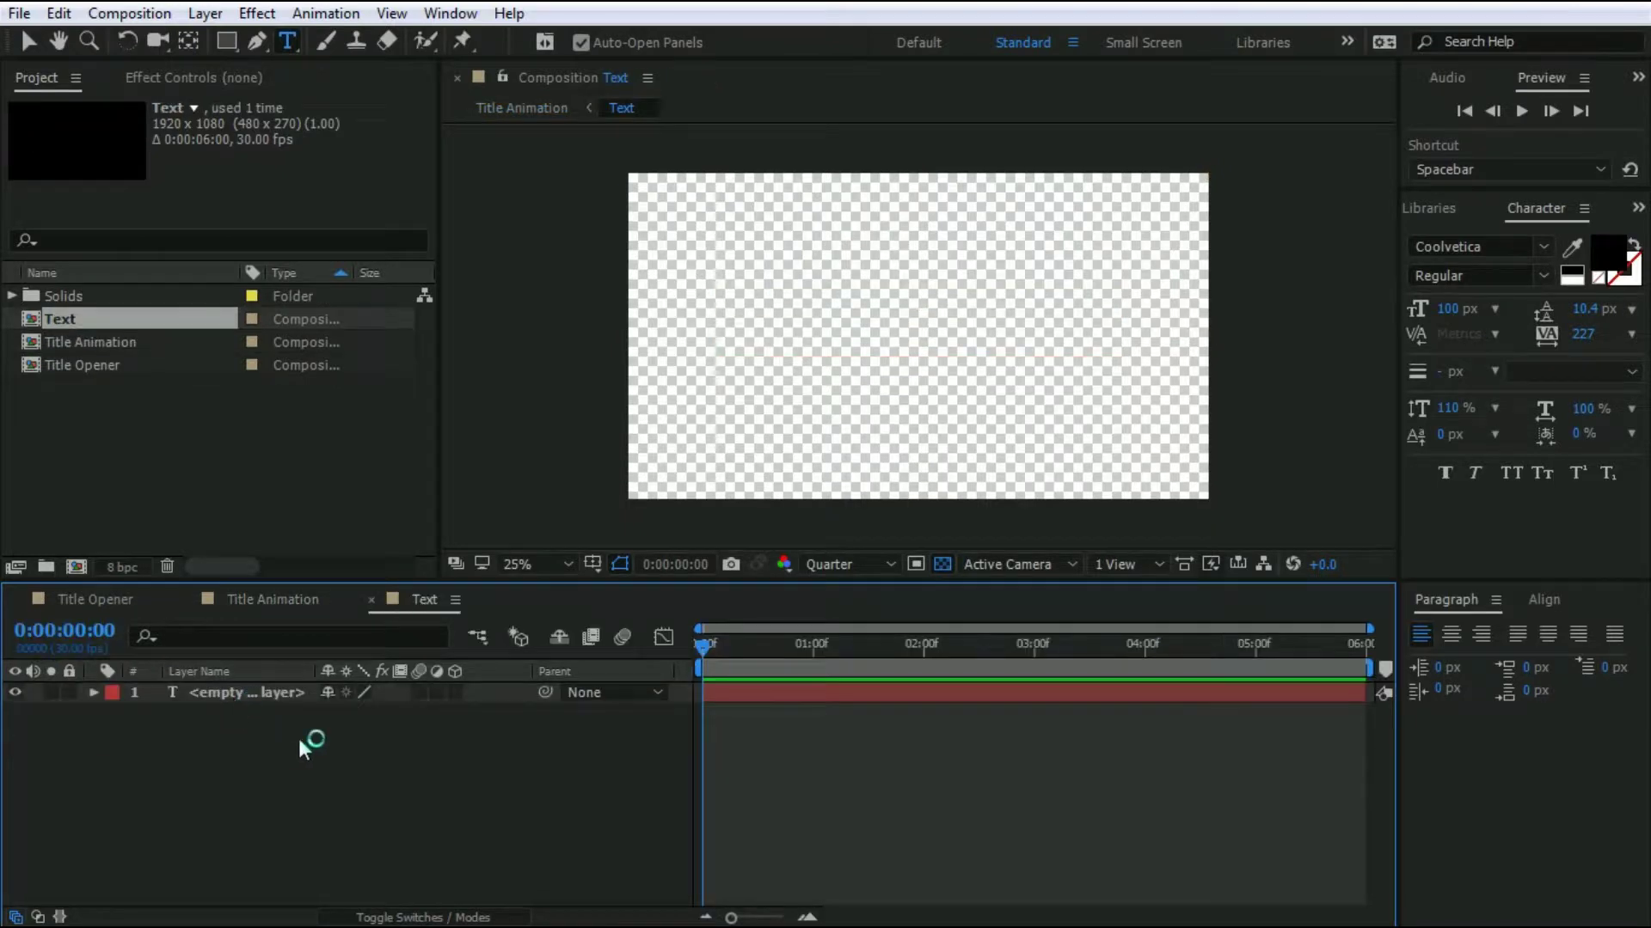
double_click(280, 694)
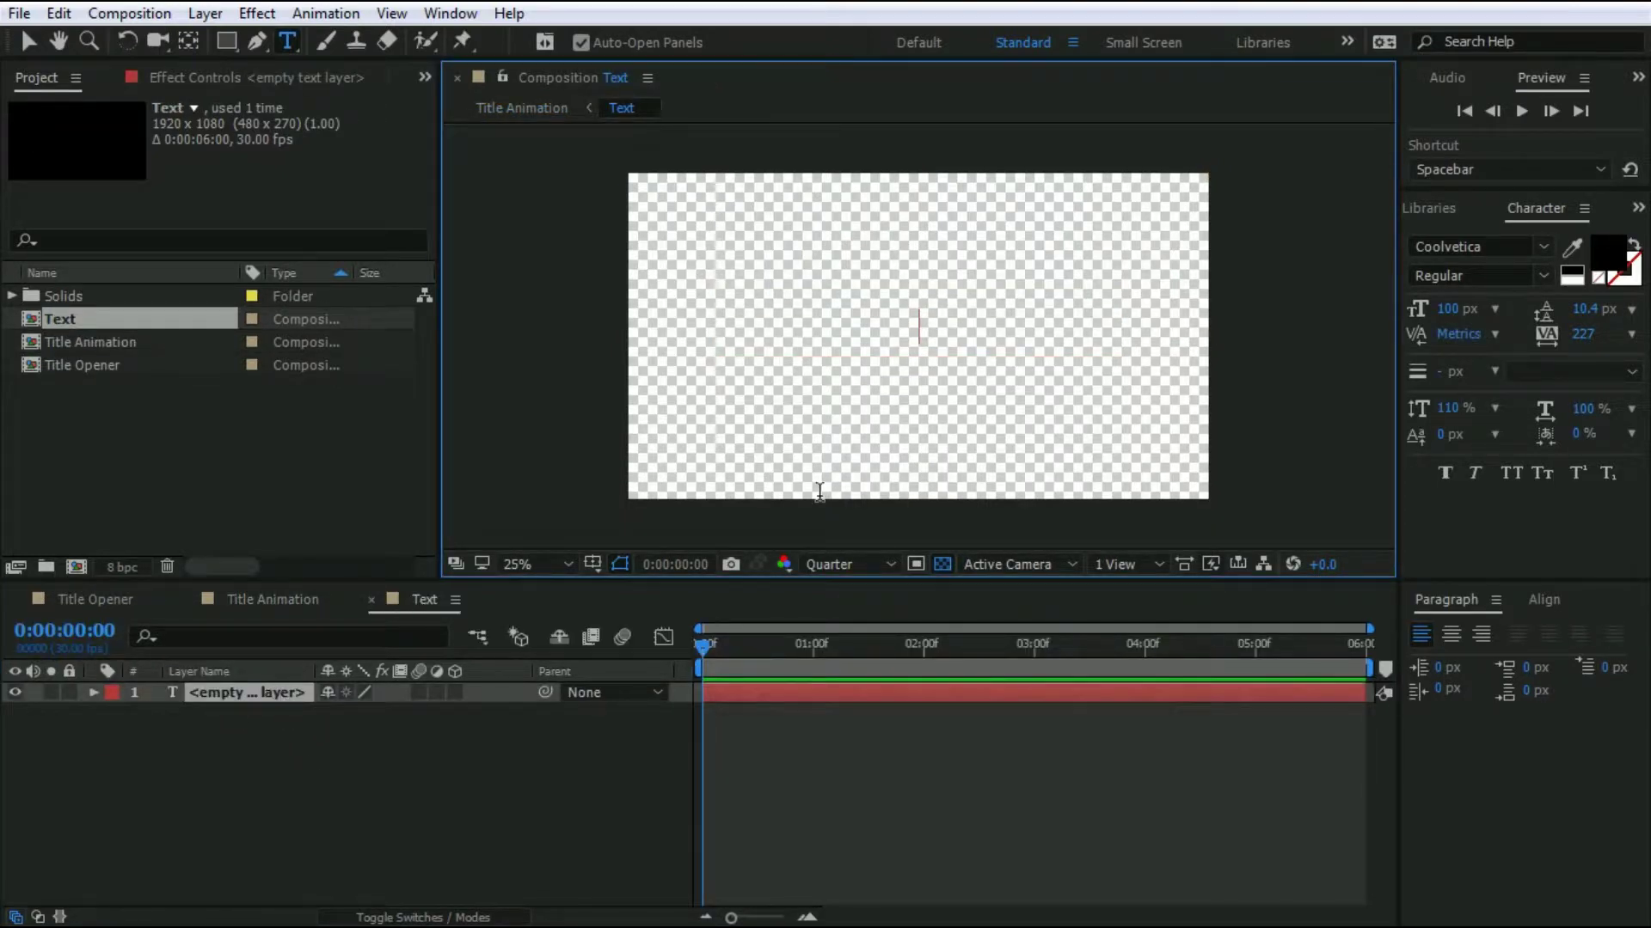
text(MOT)
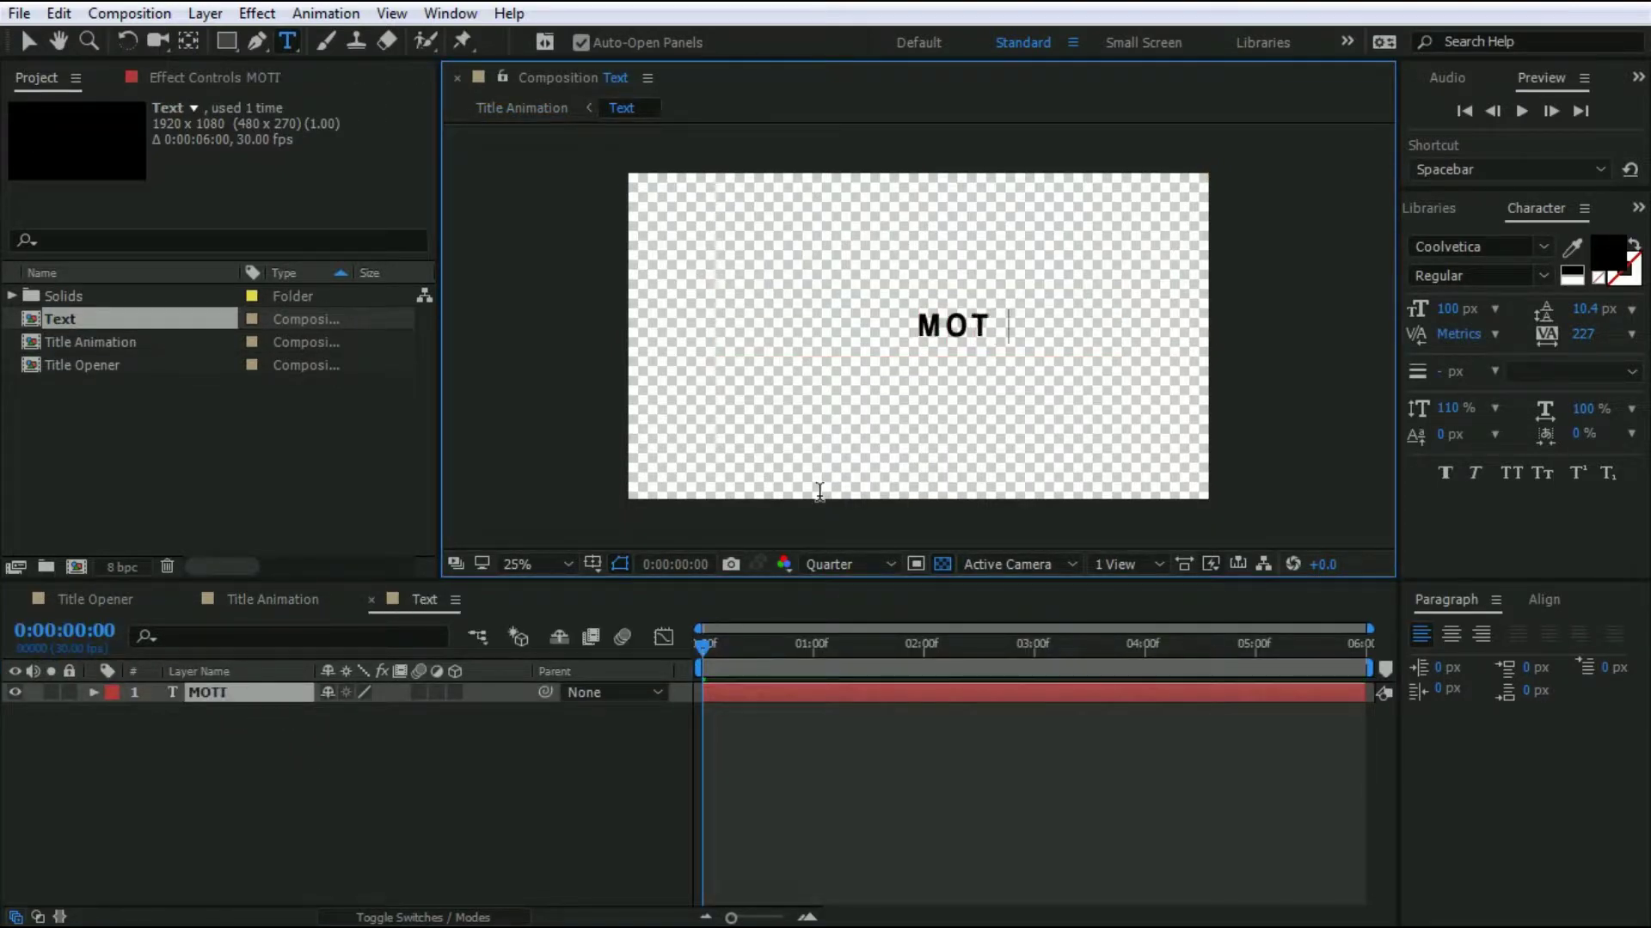
text(ION GRAPH)
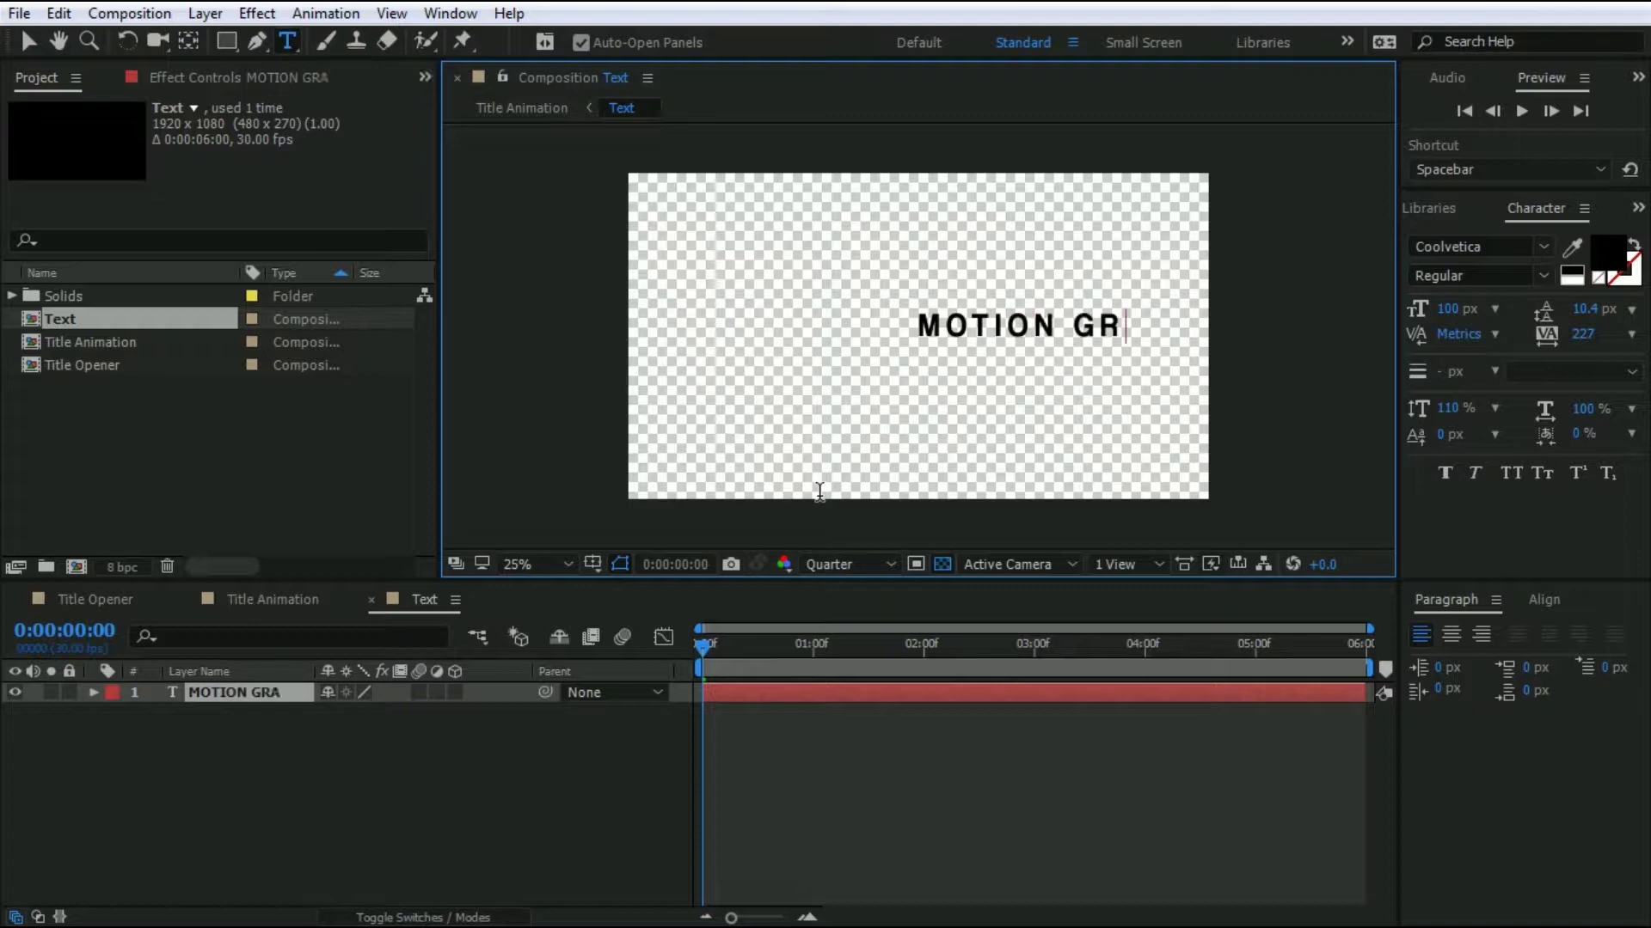
text(ICS)
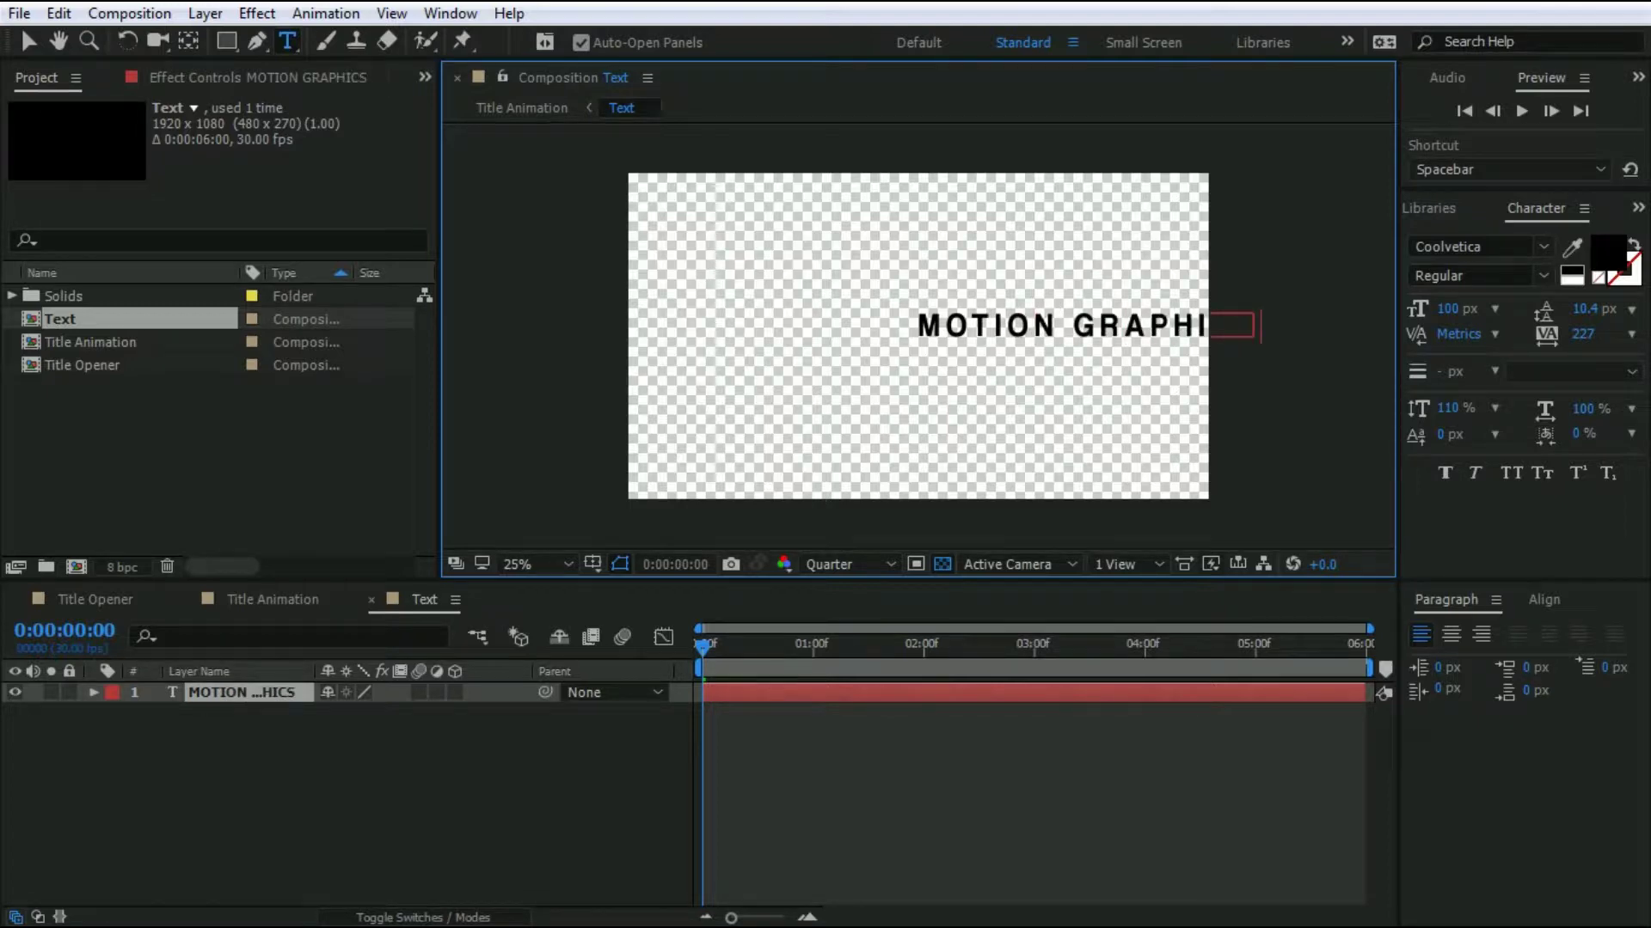
click(21, 54)
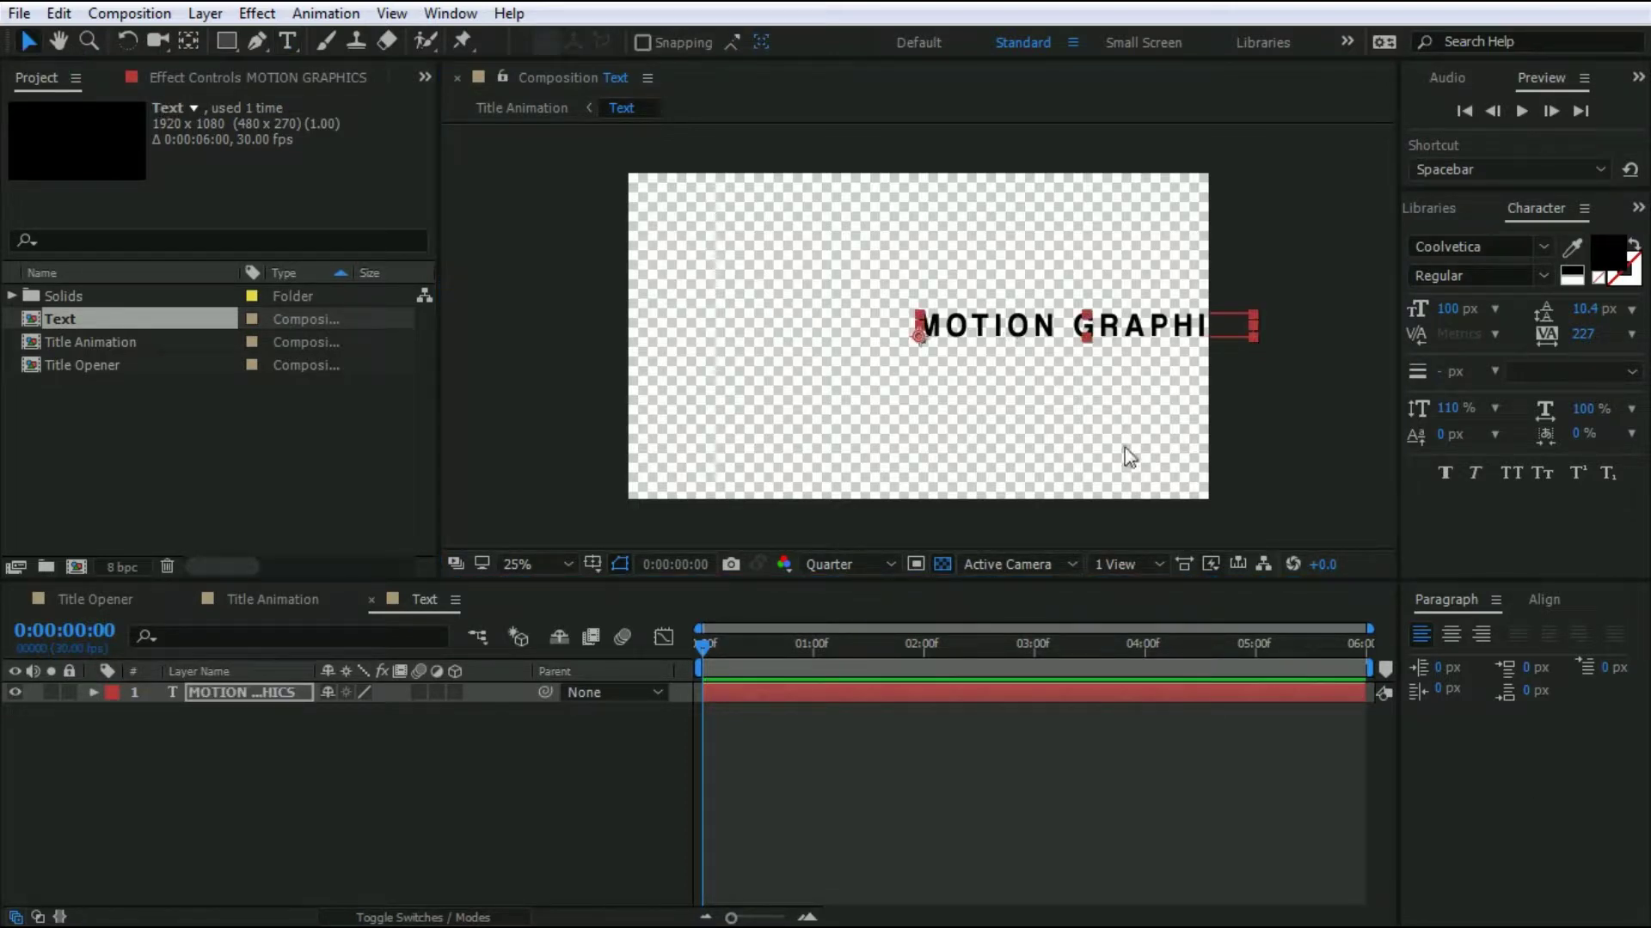
Centre the text layer's anchor point on the title with Ctrl+Alt+Home.
key(period)
drag(788, 148, 459, 129)
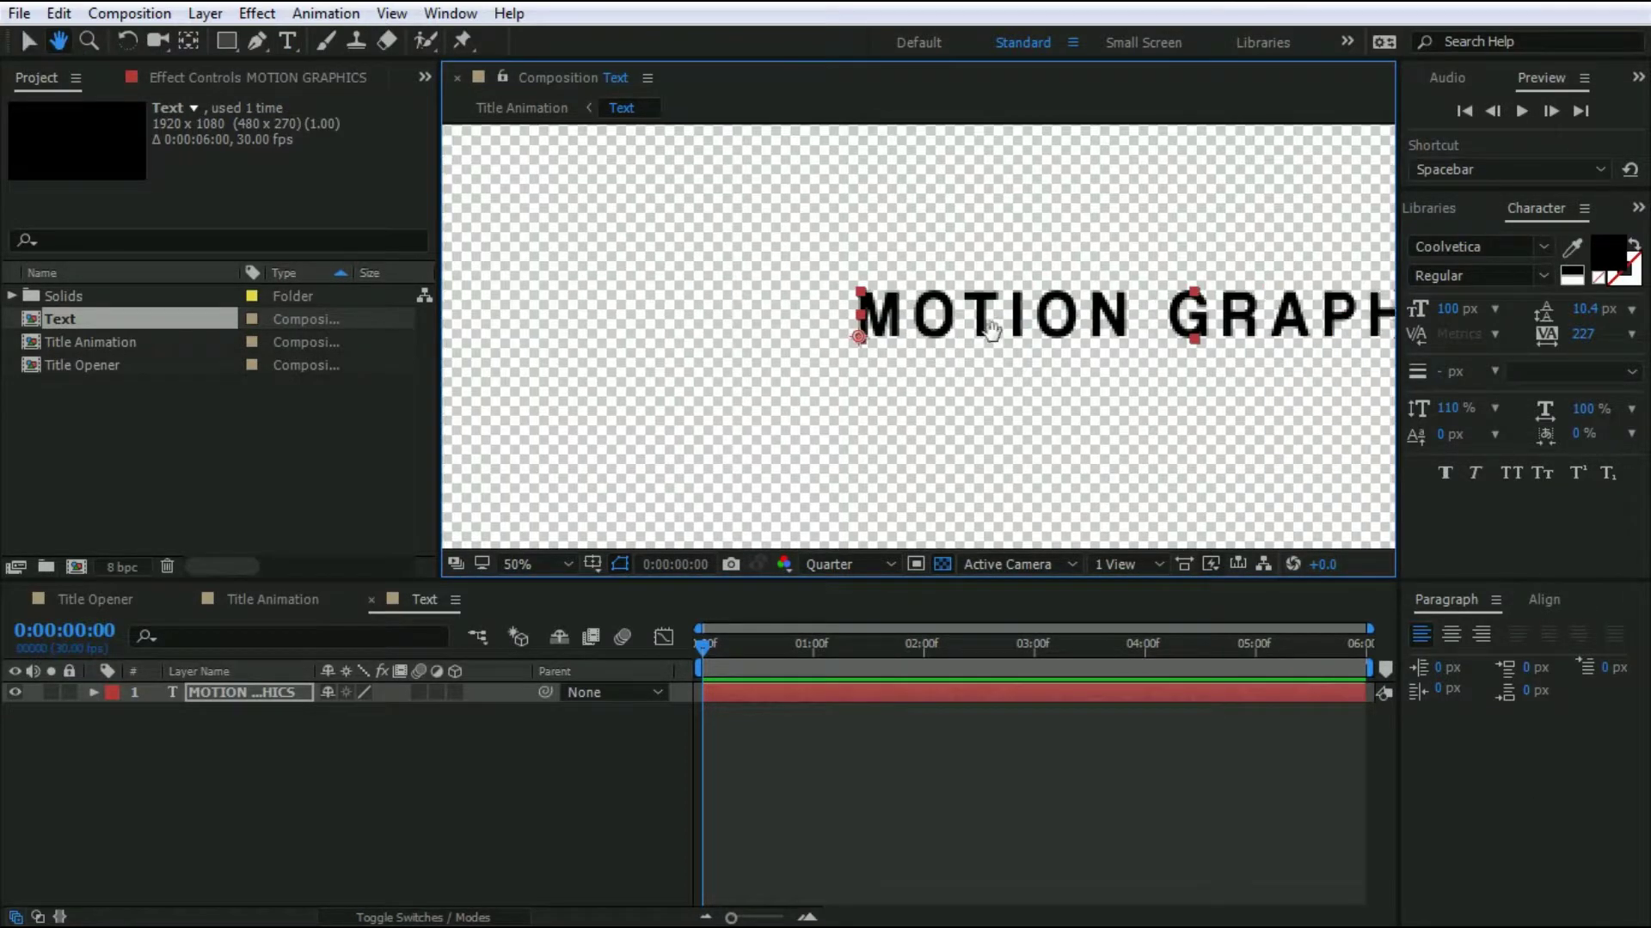
click(187, 43)
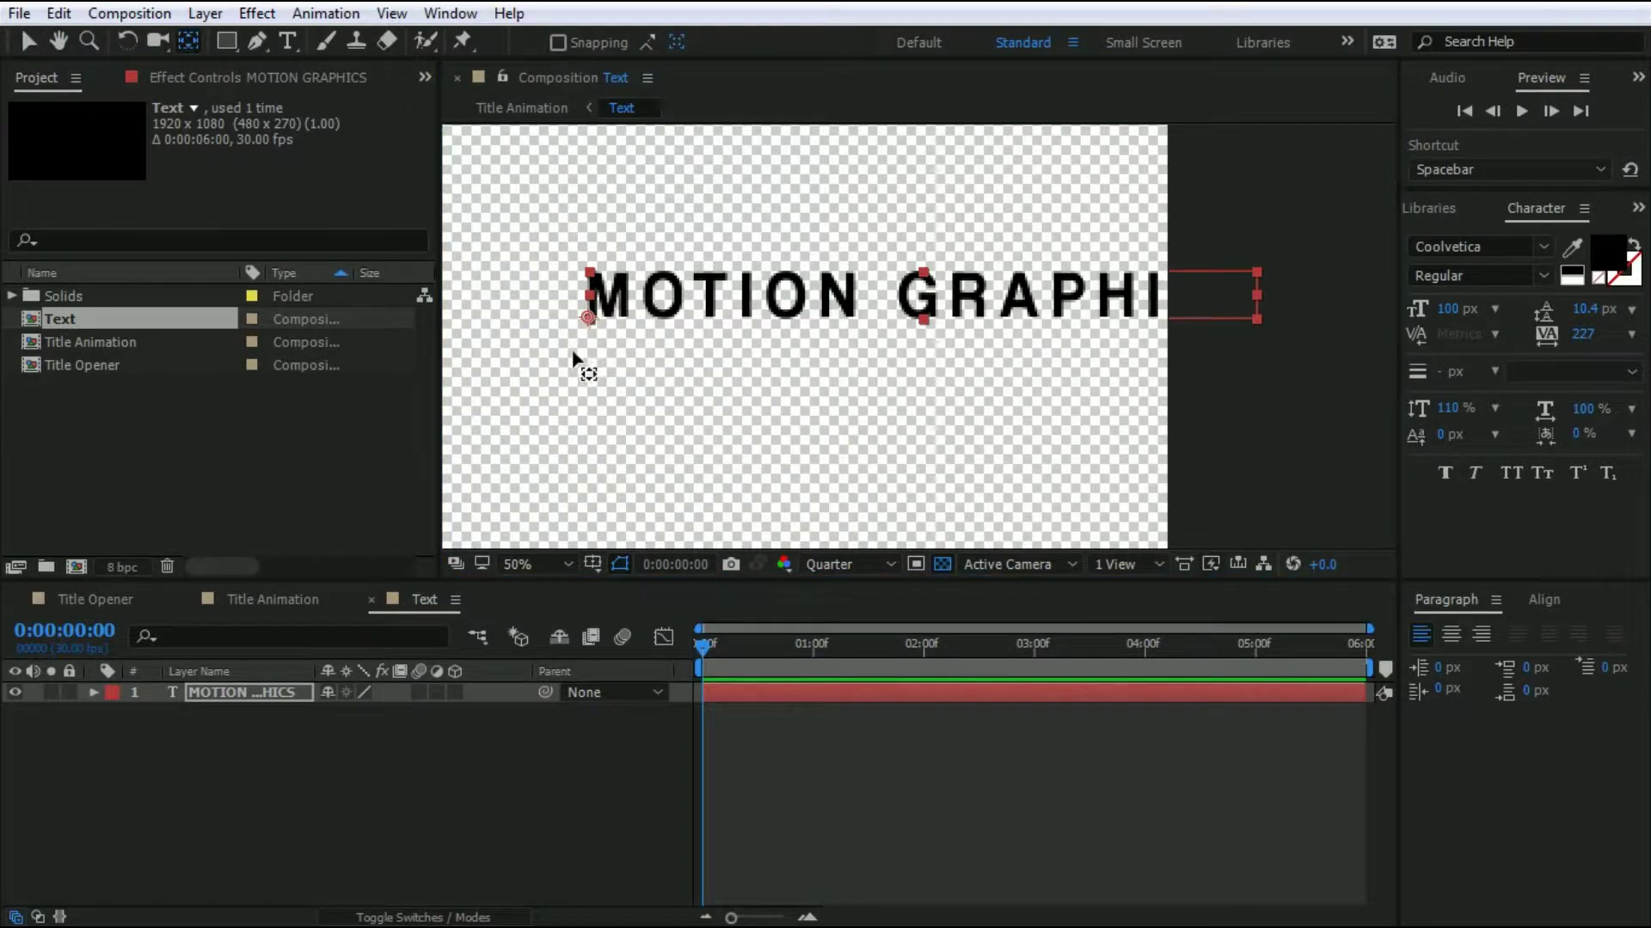
key(Caps_Lock)
key(ctrl+alt+Home)
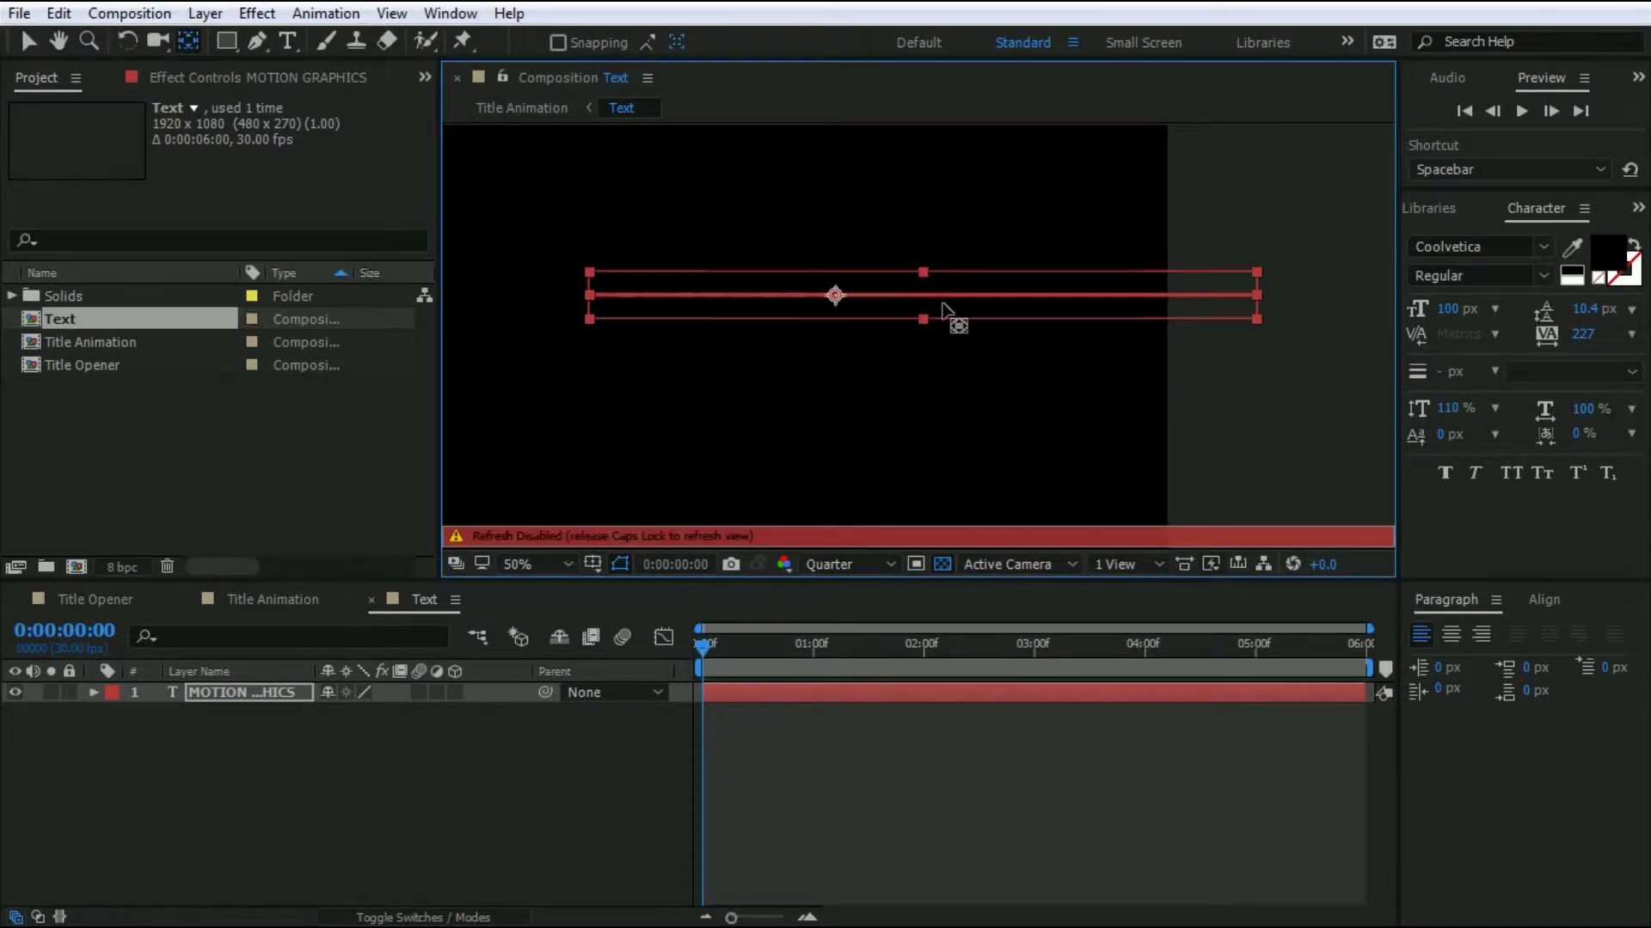
key(Caps_Lock)
key(comma)
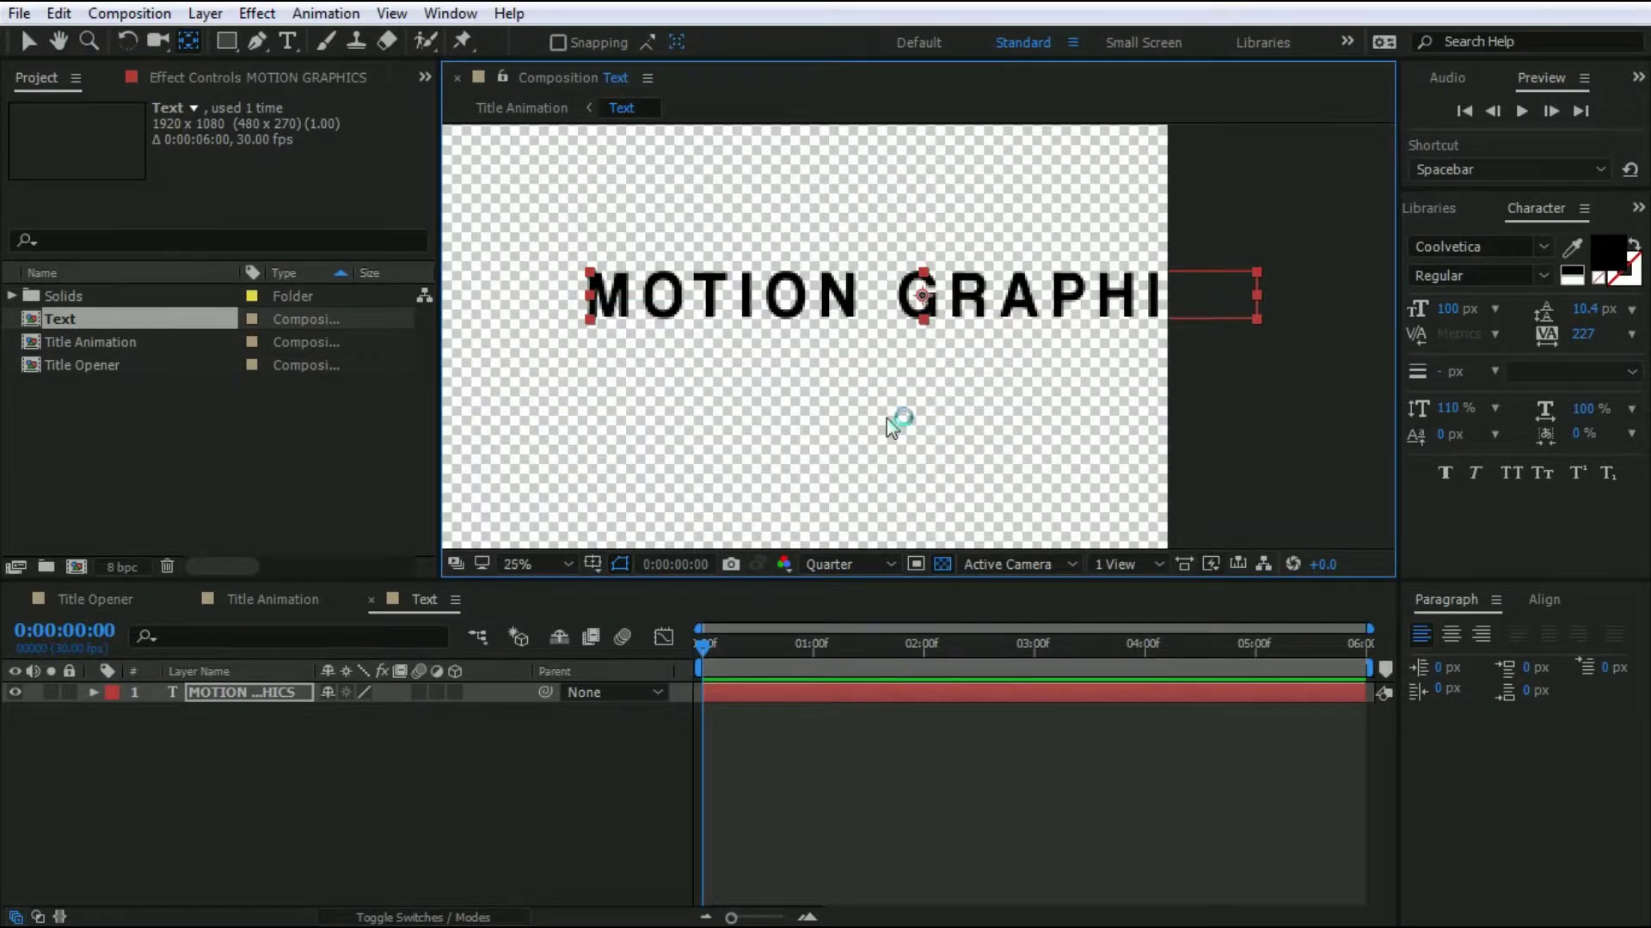
Align the MOTION GRAPHICS text horizontally and vertically to the composition centre.
click(1536, 601)
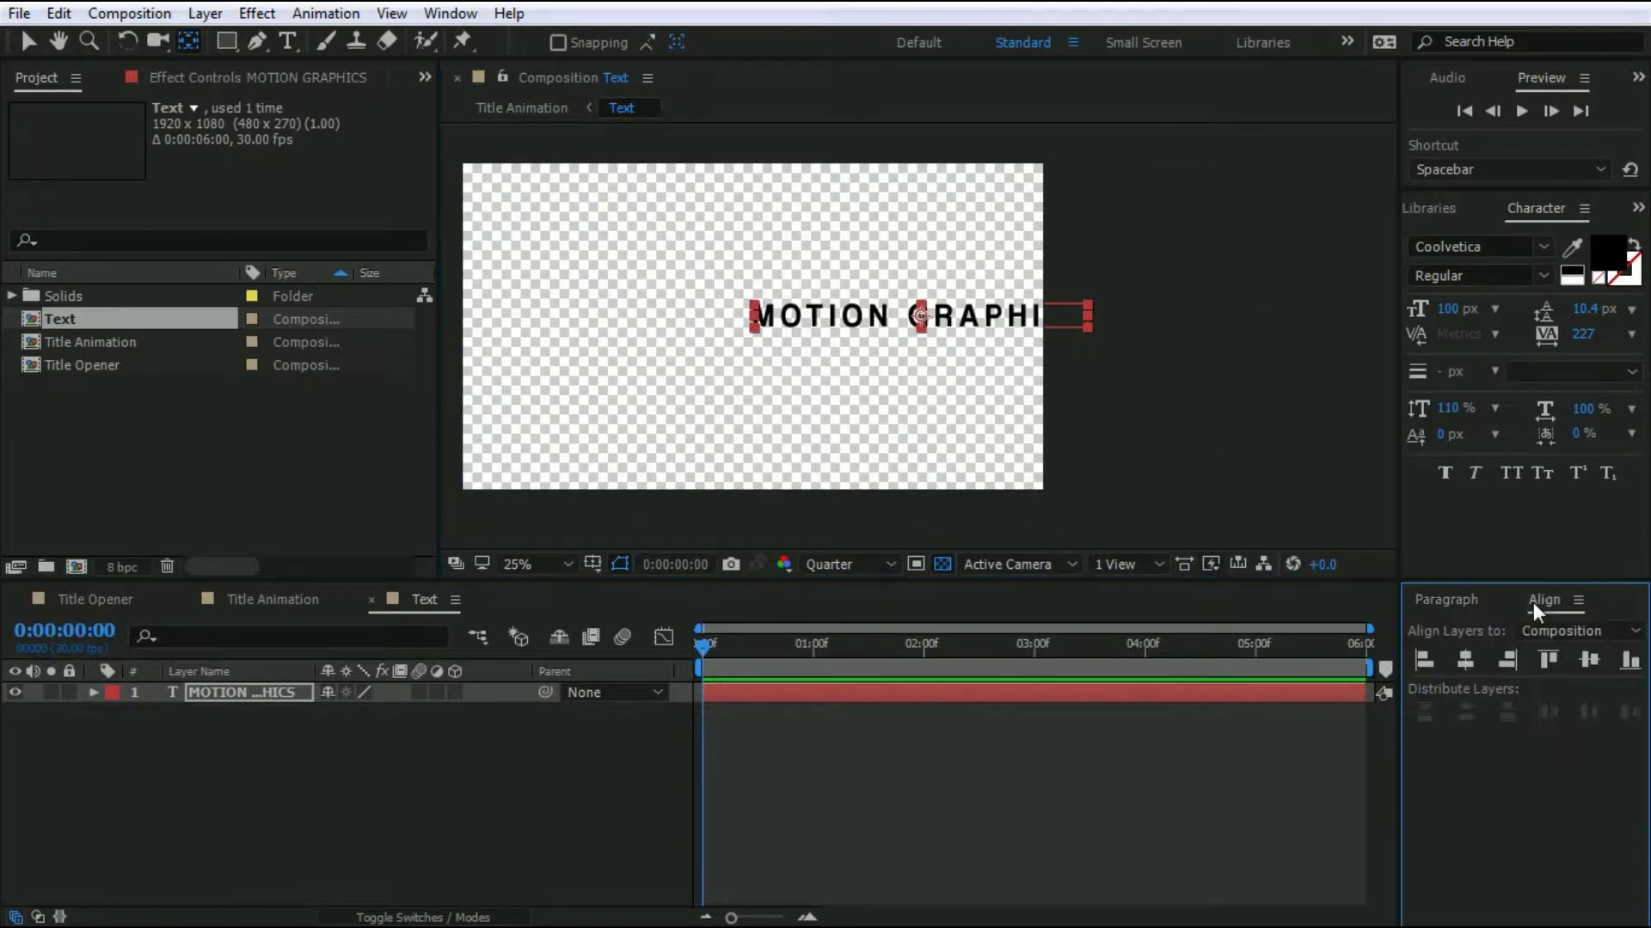
click(1466, 659)
click(1592, 666)
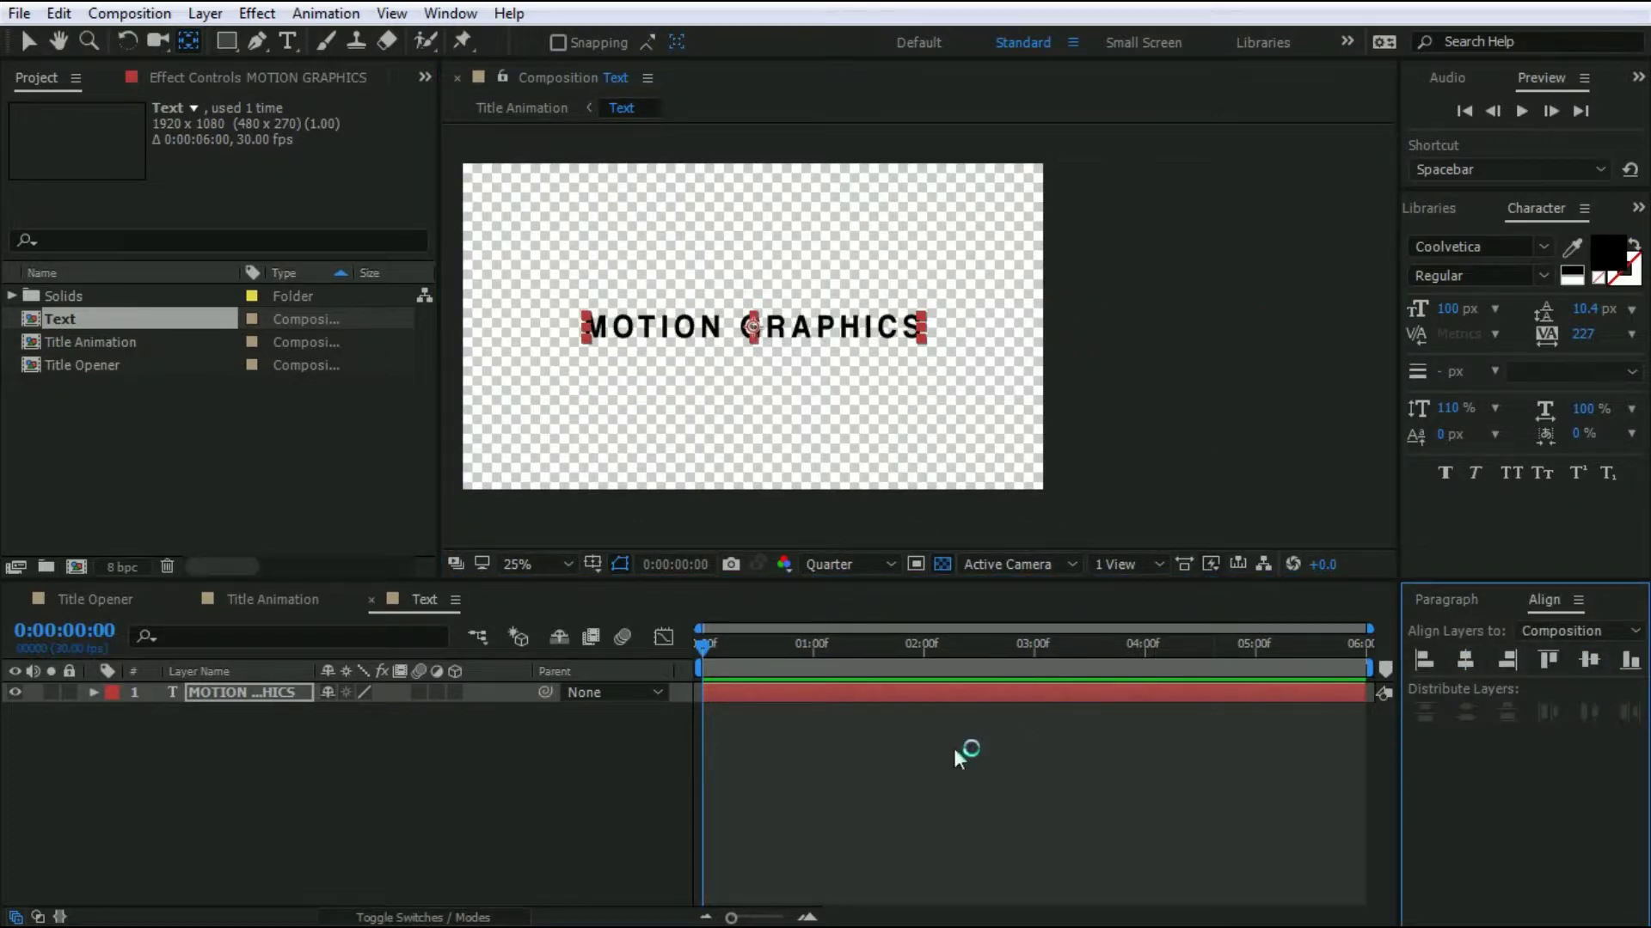
click(516, 750)
click(273, 692)
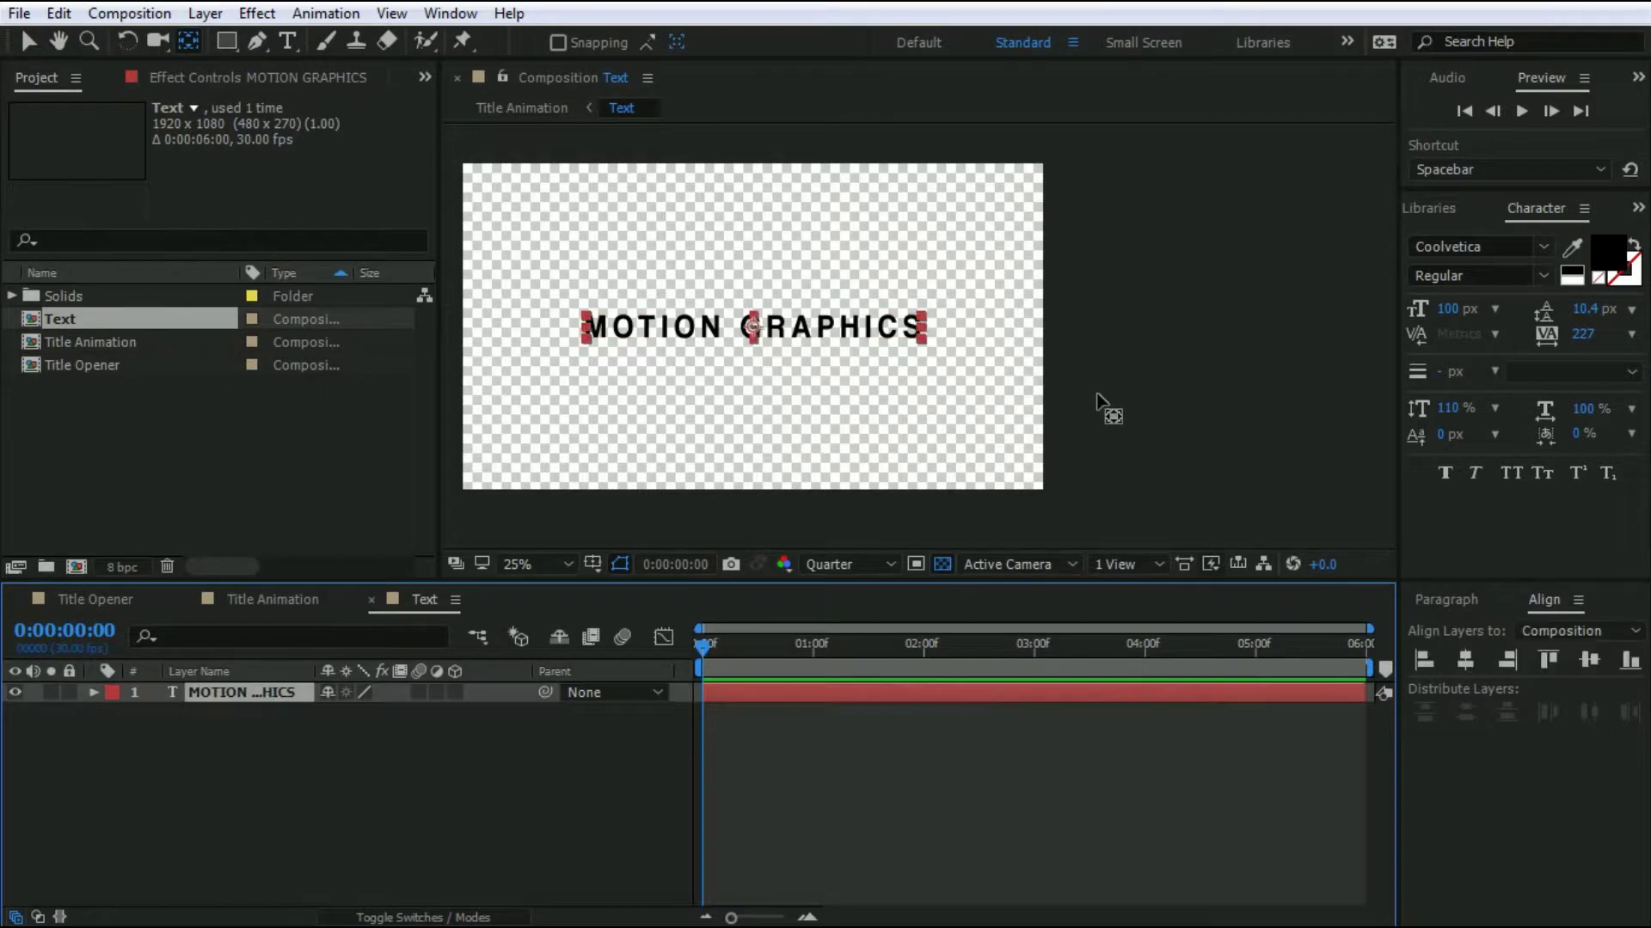
Fill the MOTION GRAPHICS text with grey 505050 and preview it in Title Animation.
click(1603, 271)
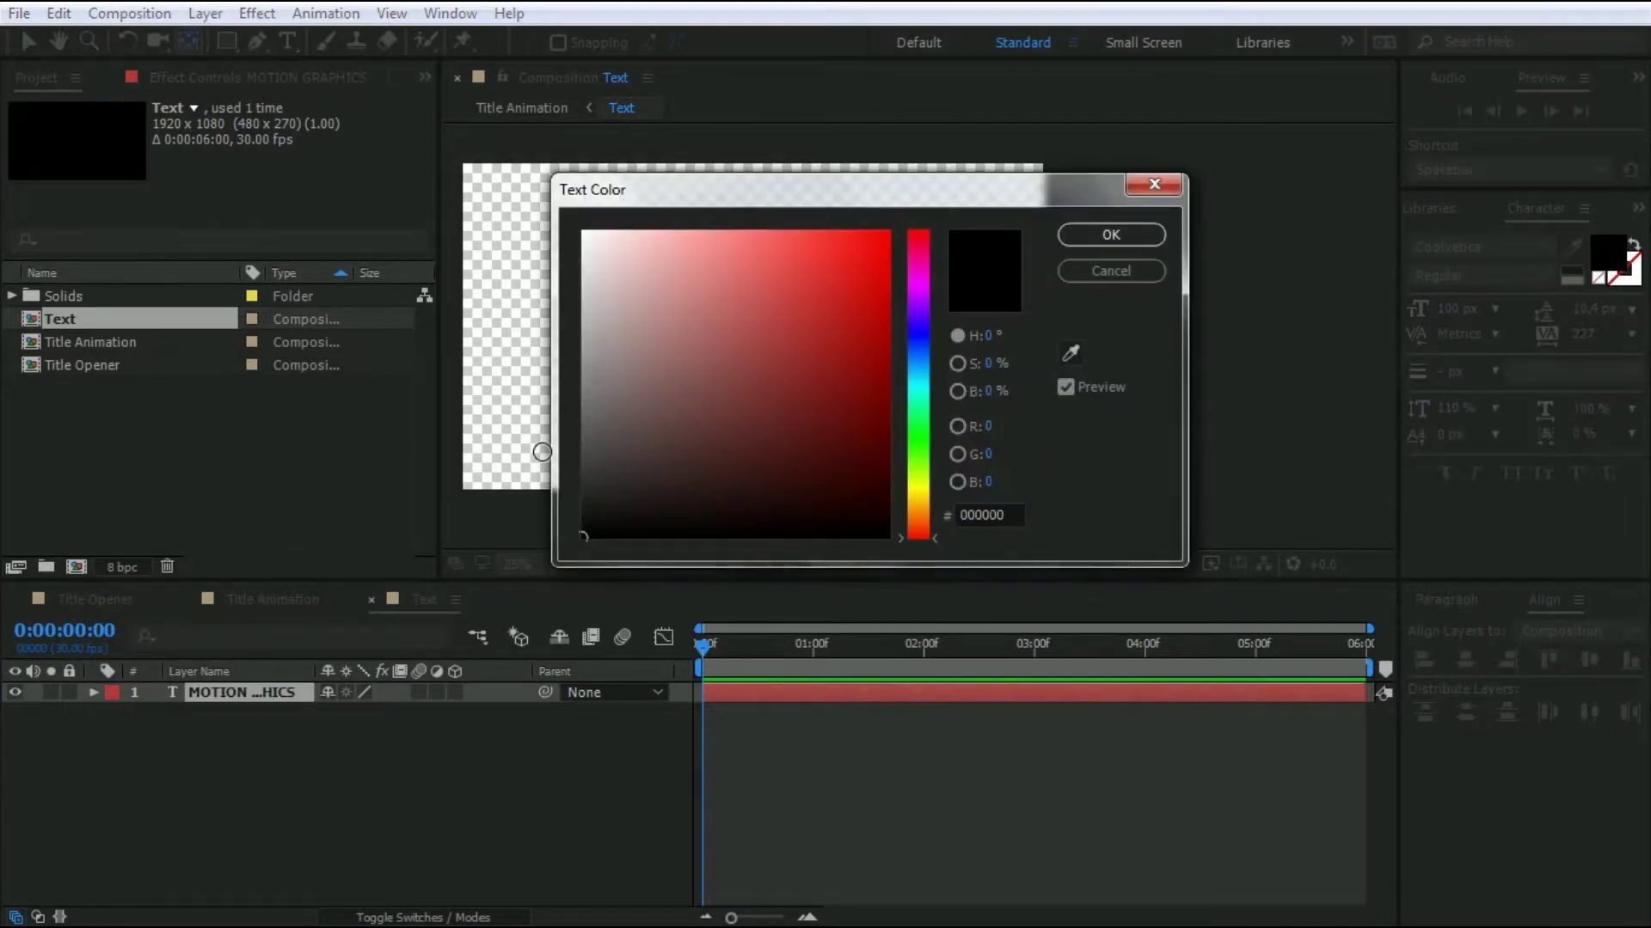
text(505050)
click(1111, 235)
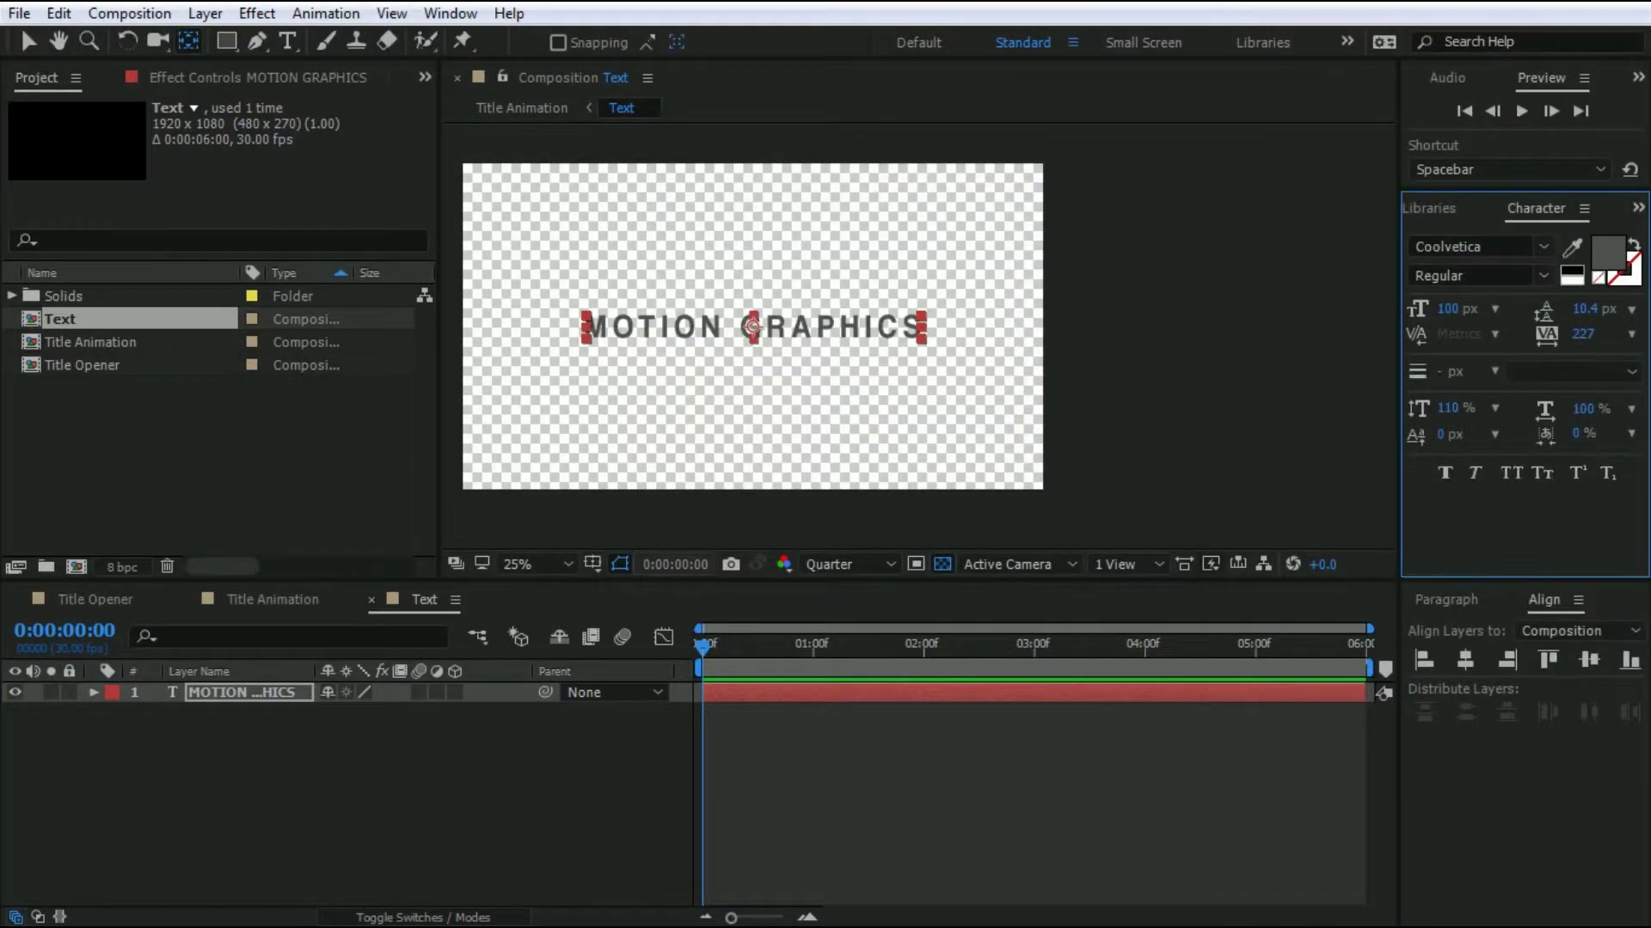
click(289, 755)
click(310, 612)
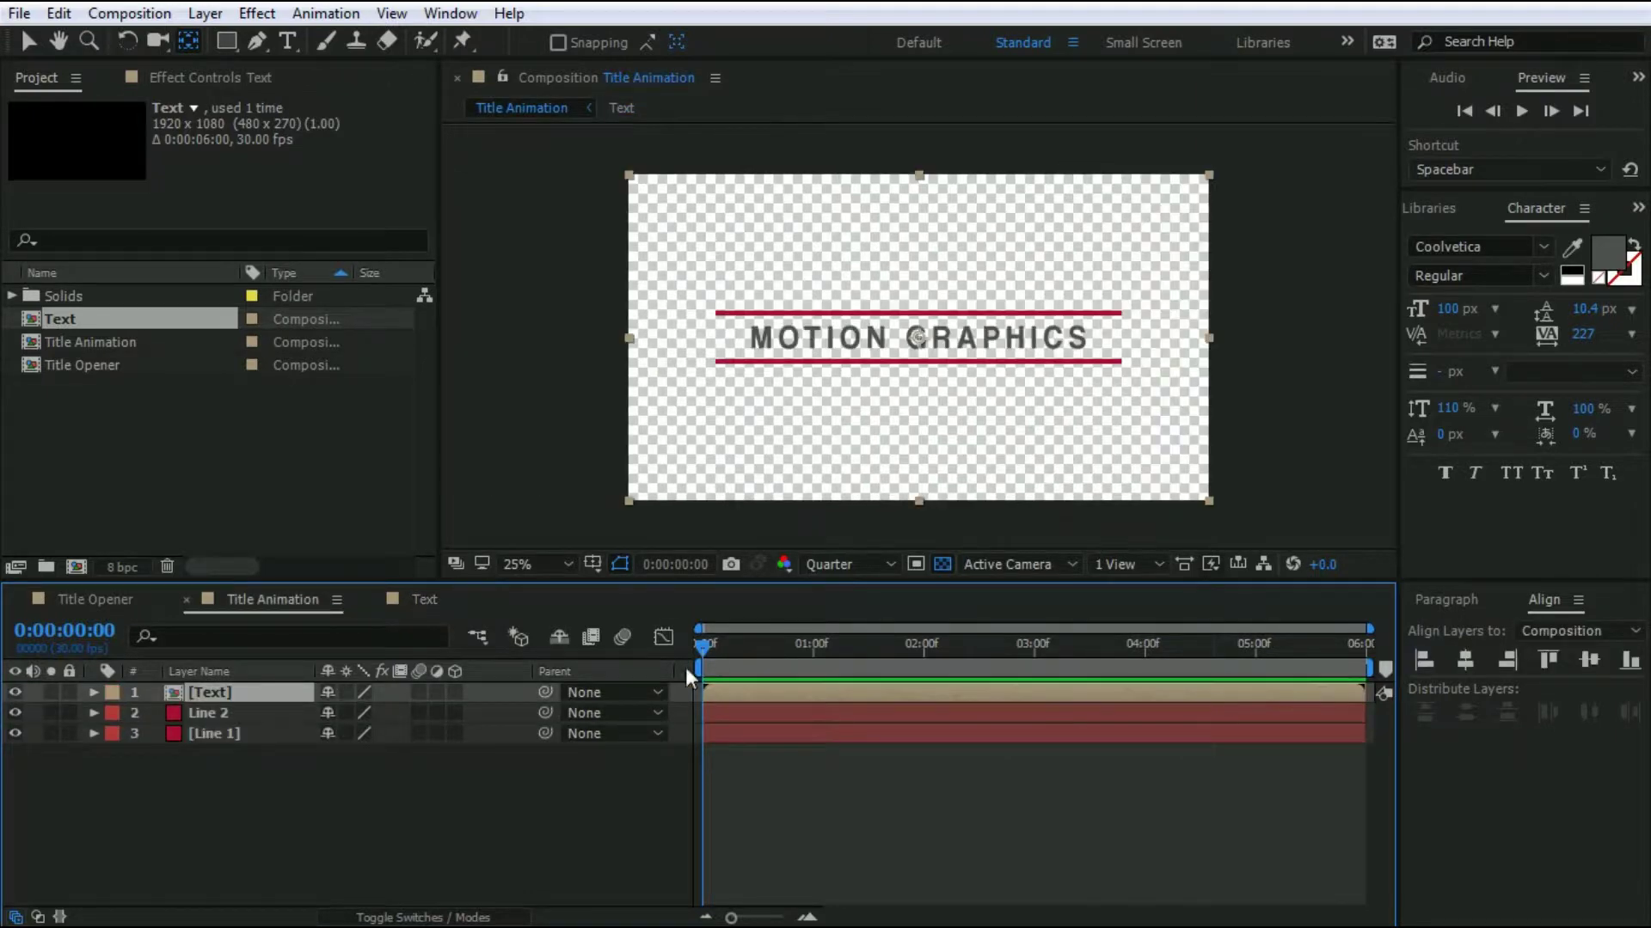
Darken the title's fill to 373737 and return to Title Animation.
click(424, 600)
click(254, 694)
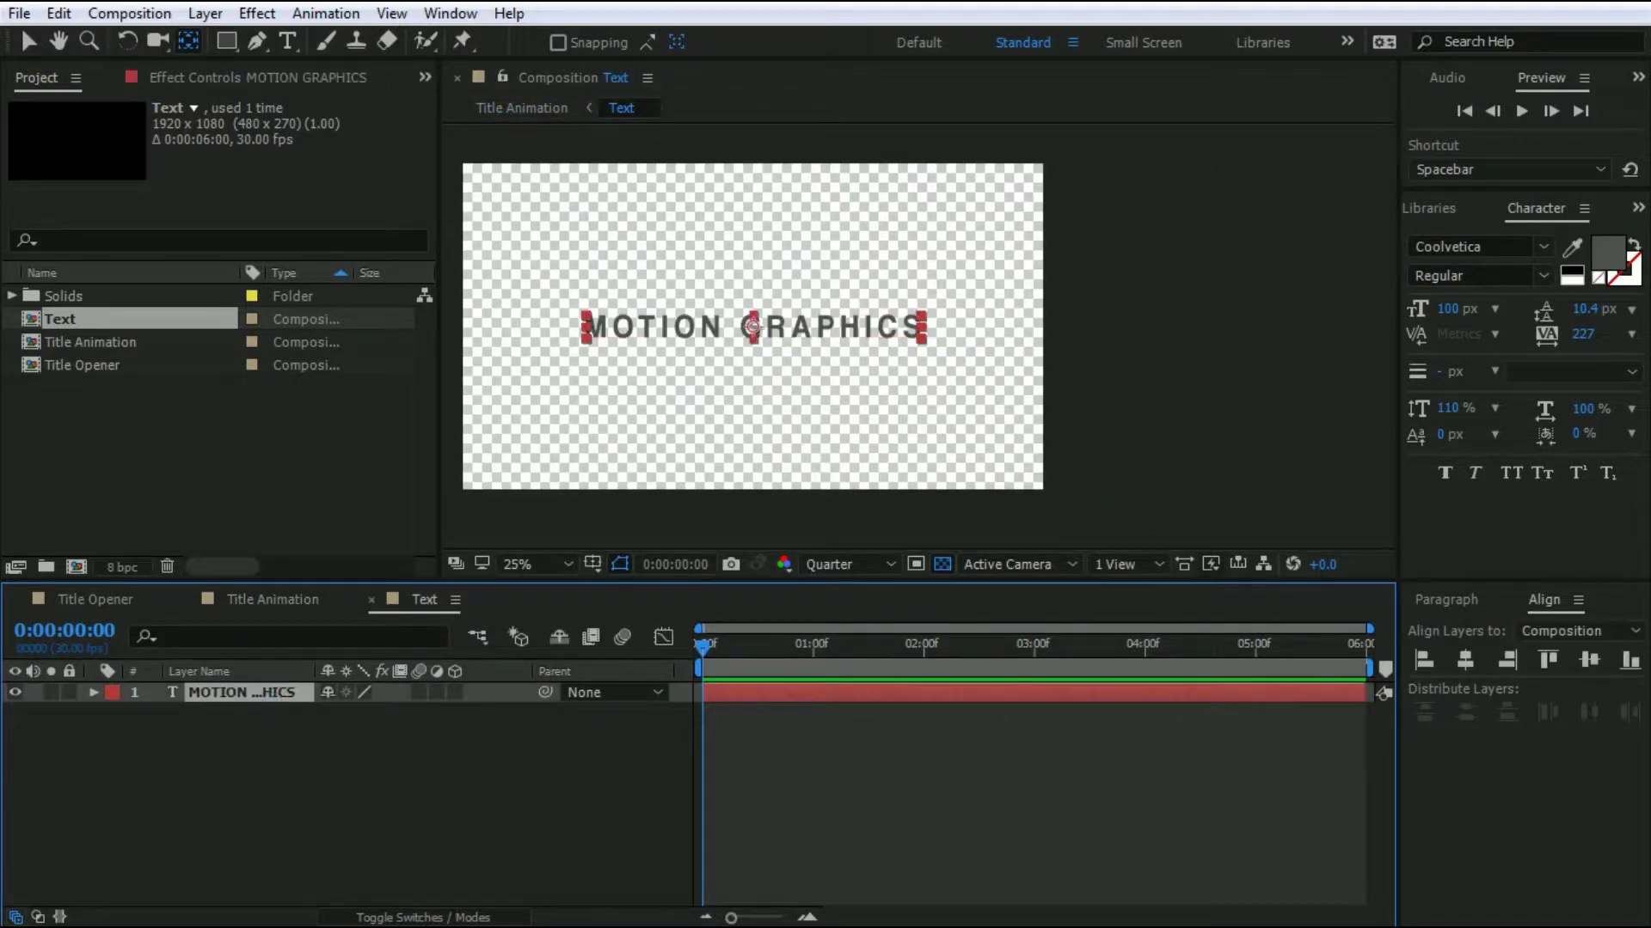
click(1606, 258)
drag(580, 439, 588, 473)
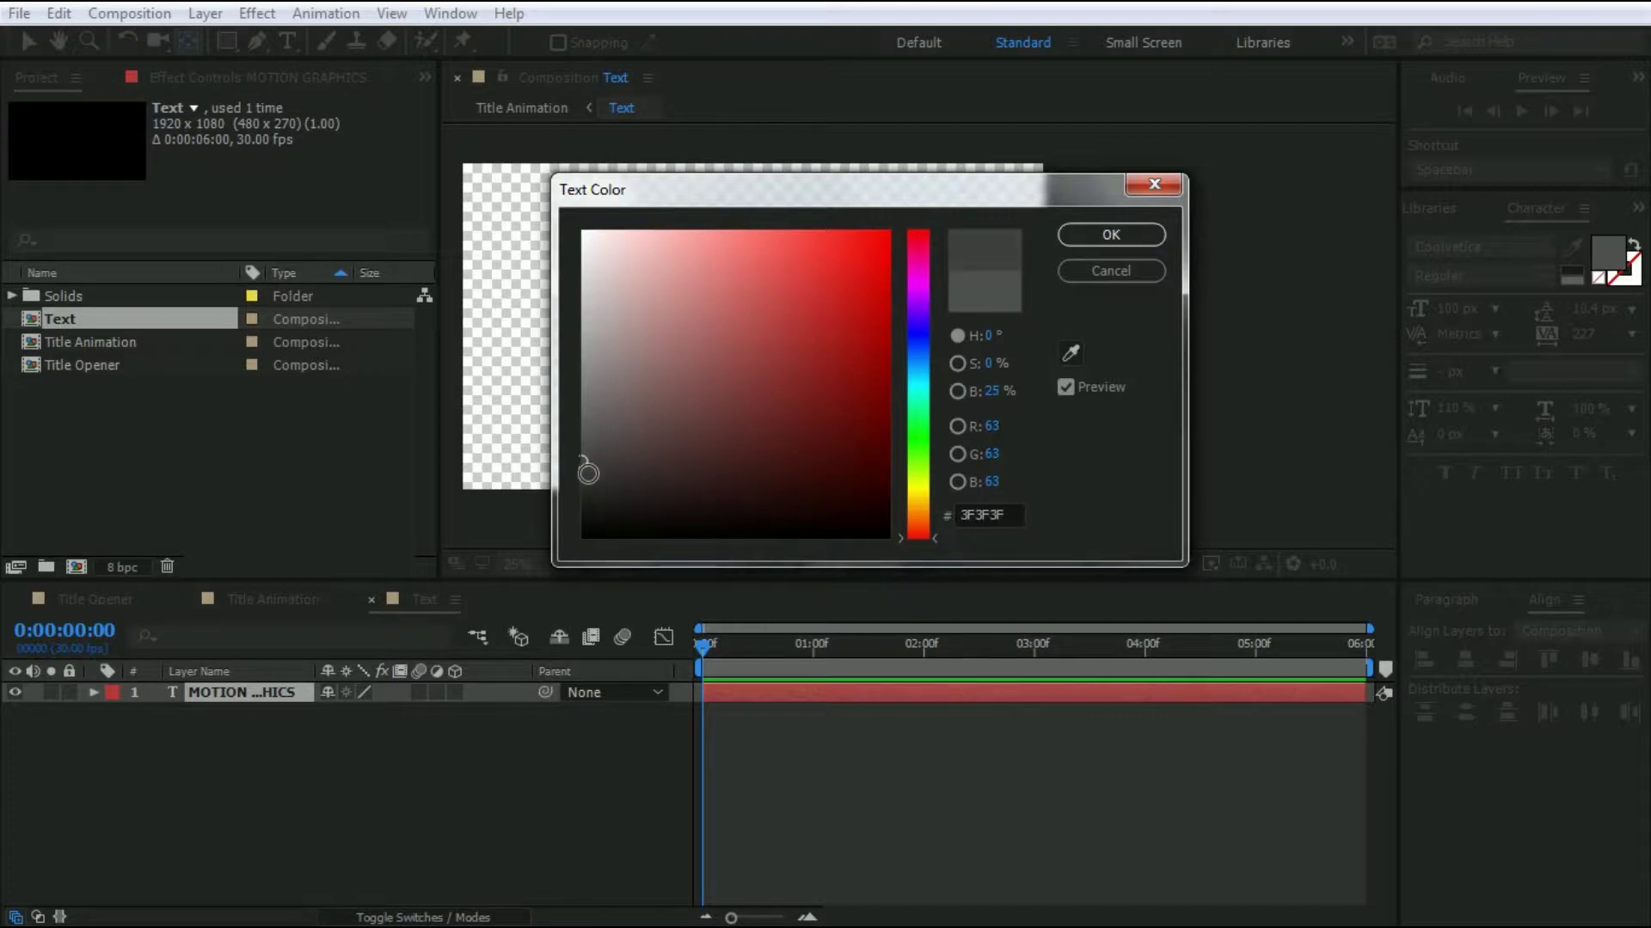
click(1110, 234)
click(261, 601)
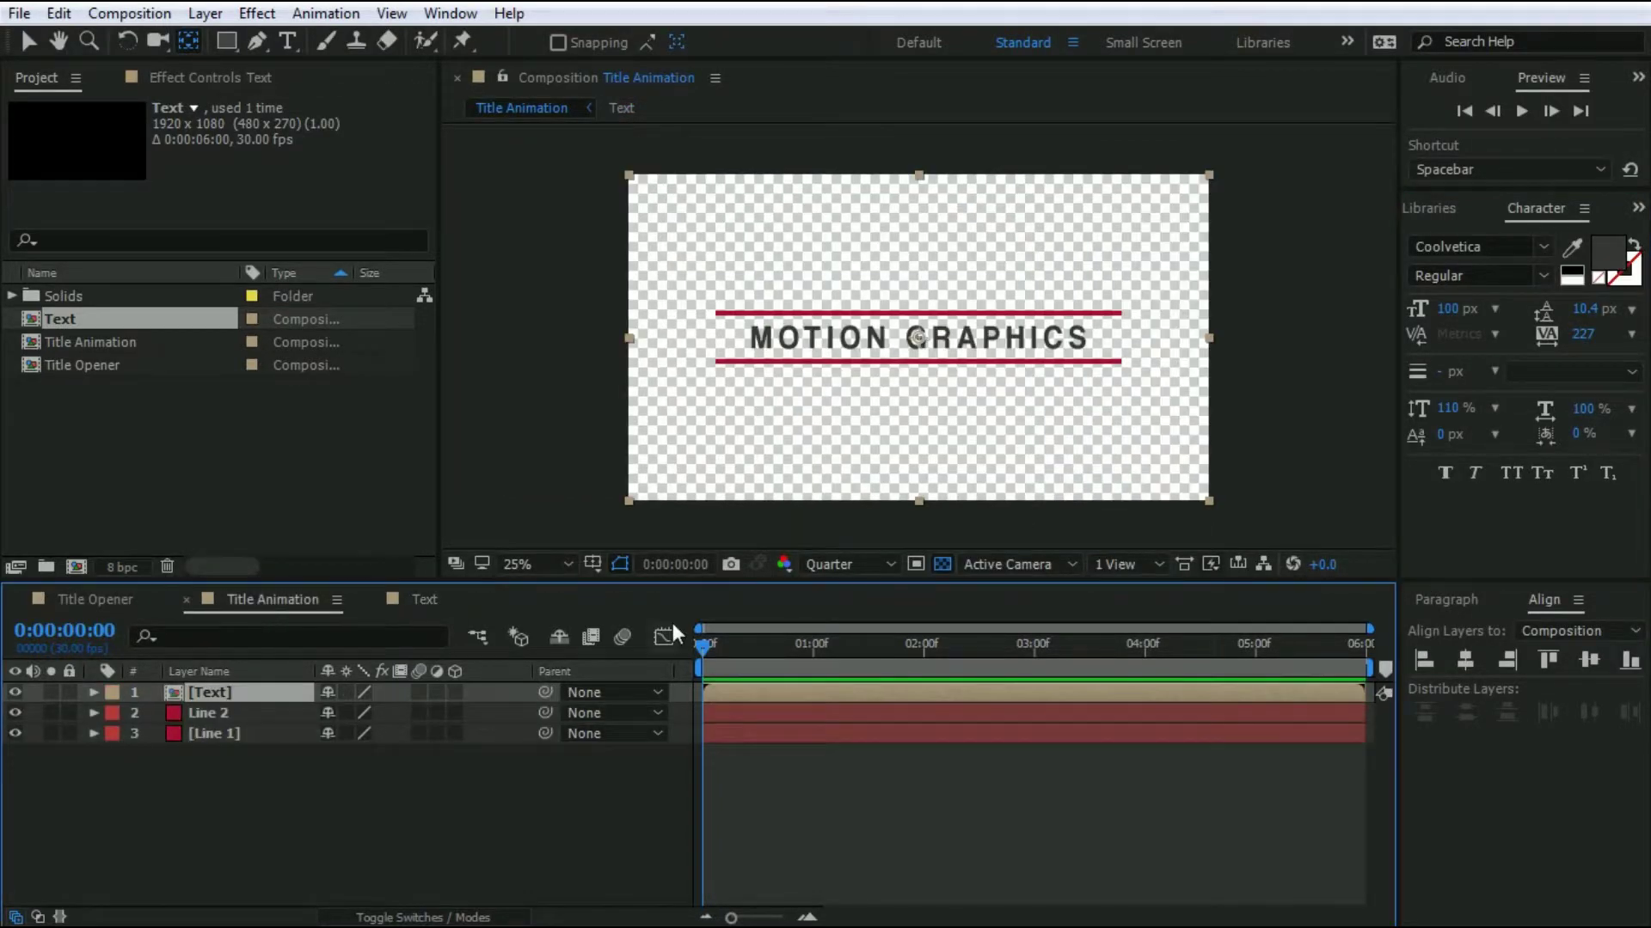
click(264, 808)
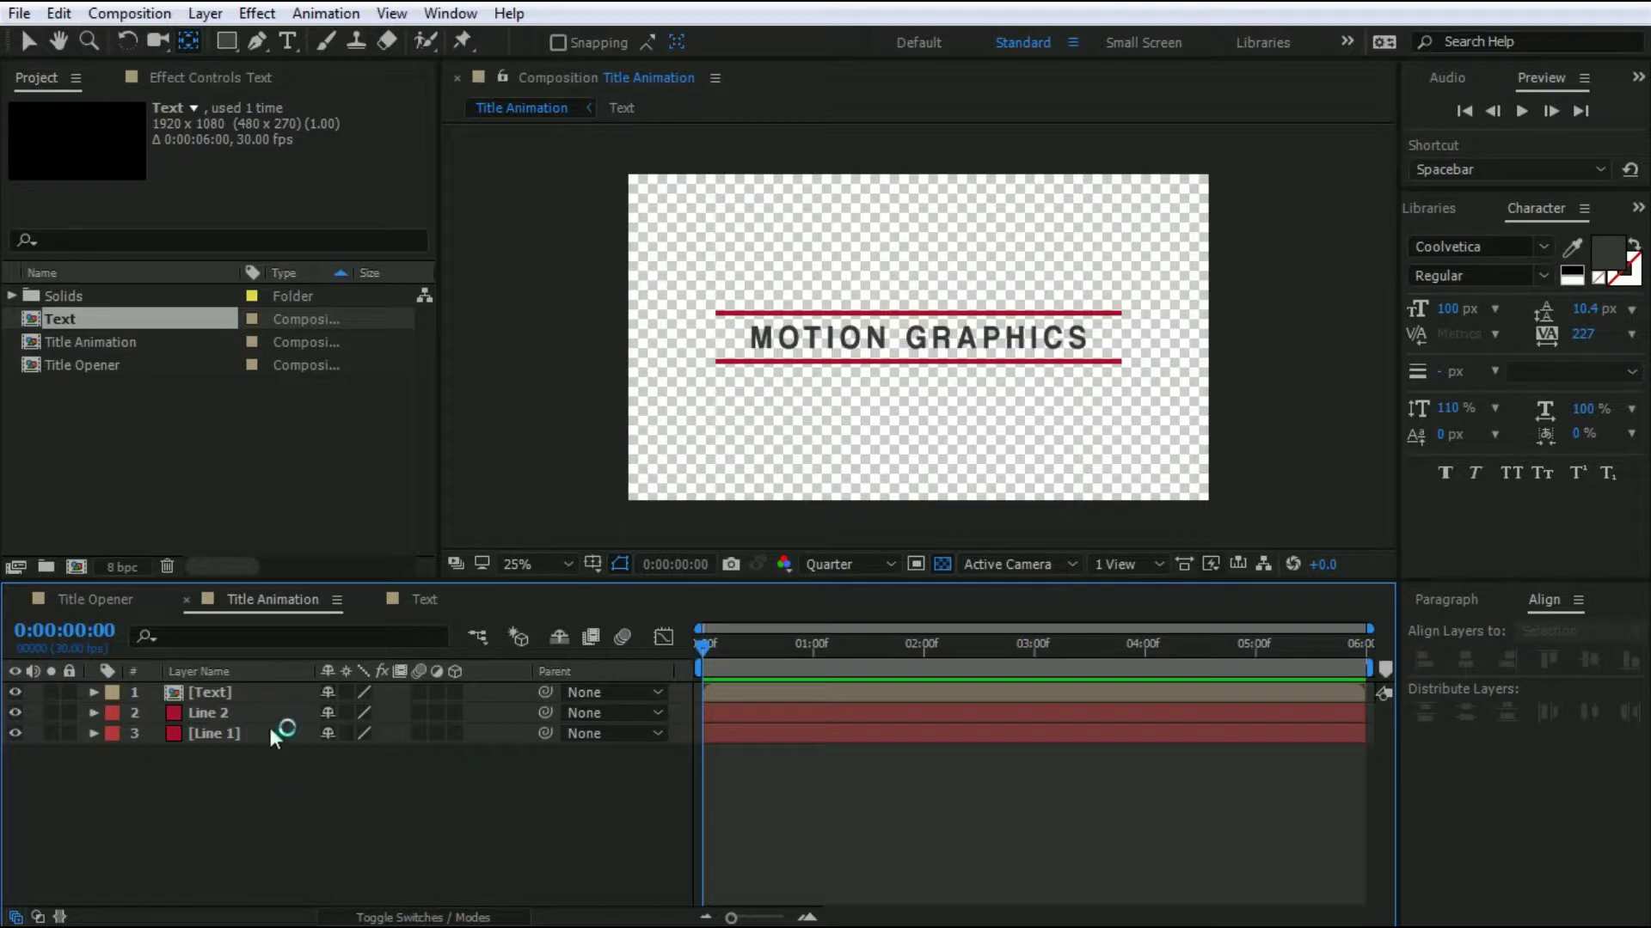
Add an adjustment layer named Left to Title Animation.
right_click(282, 819)
mouse_move(559, 548)
click(649, 745)
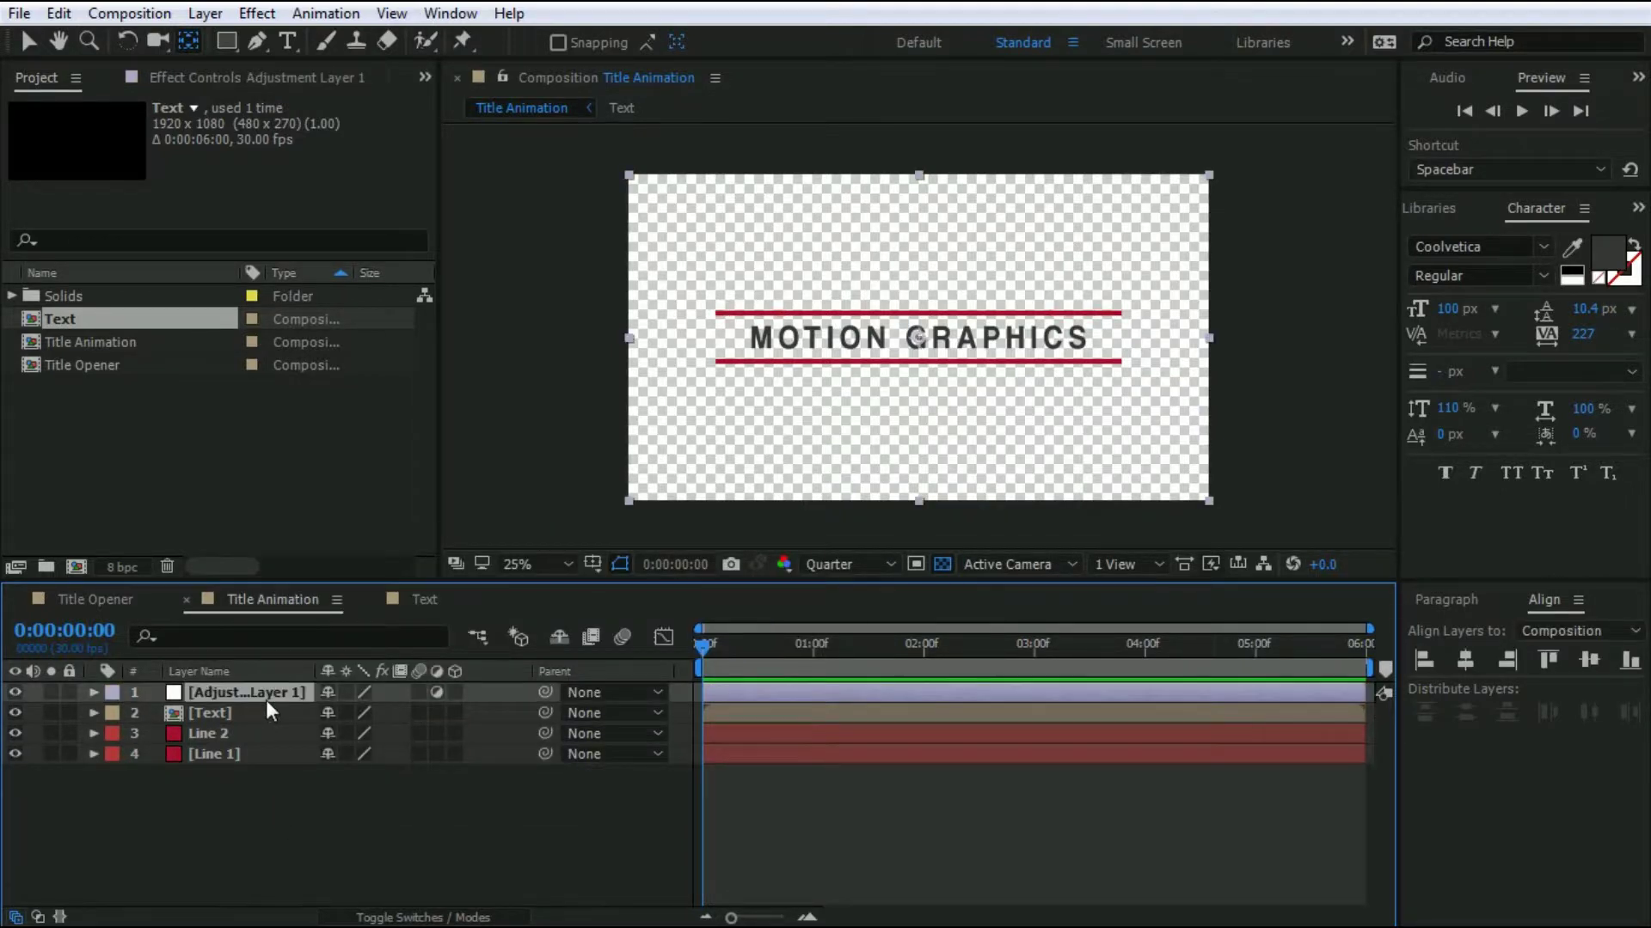
right_click(266, 700)
click(584, 215)
text(R)
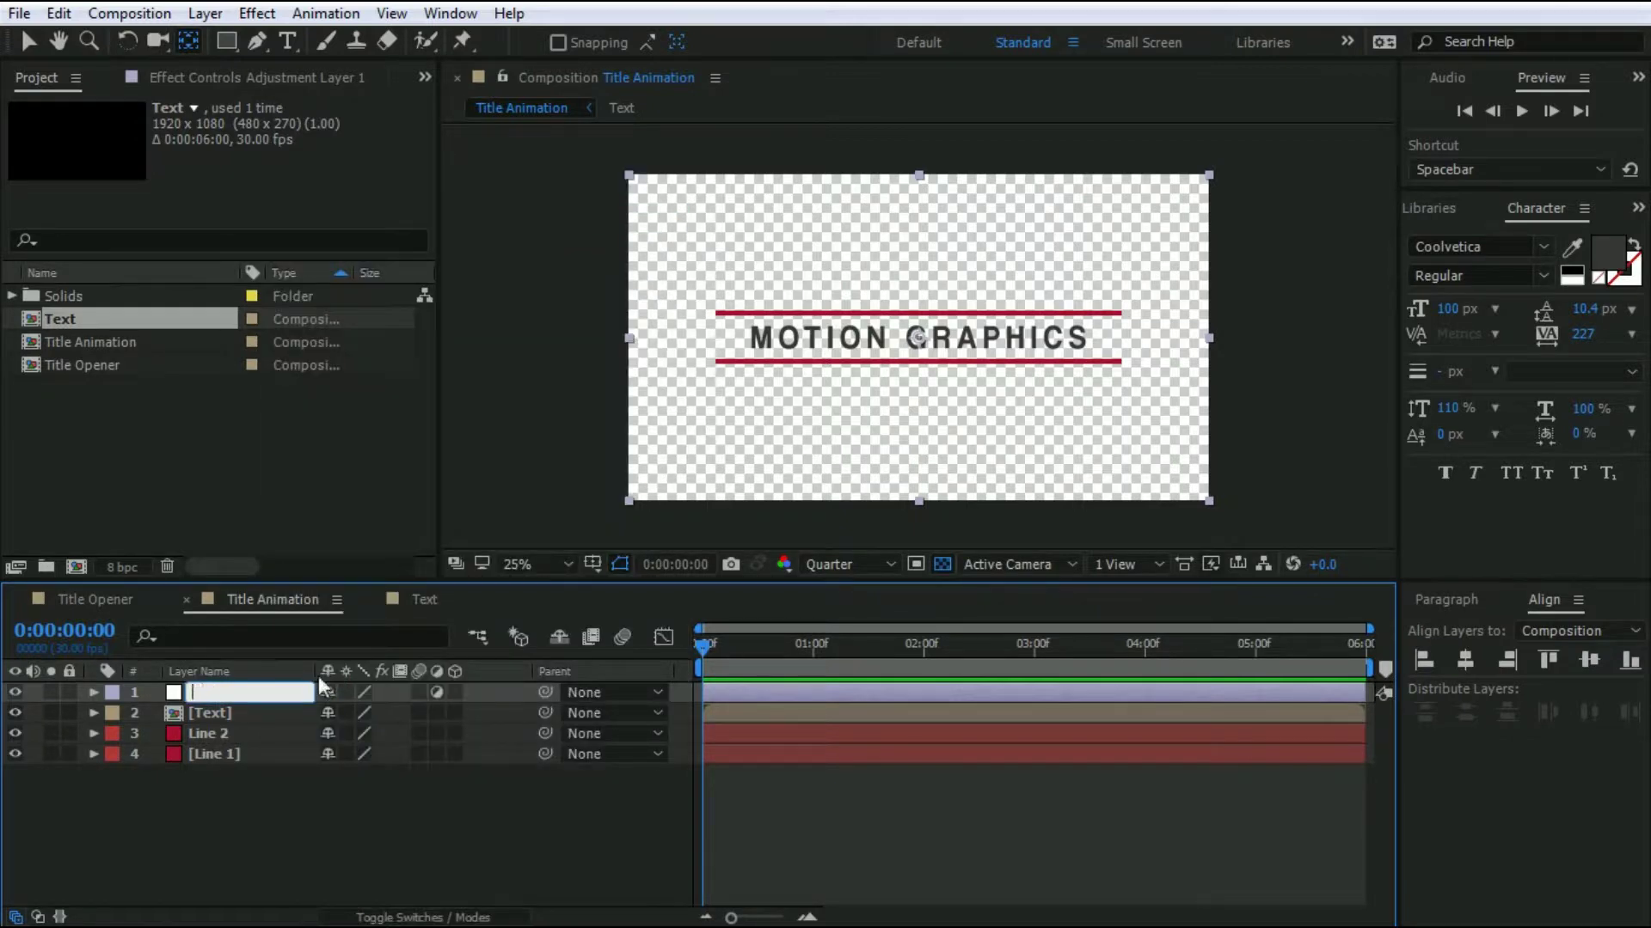
text(Left)
key(Return)
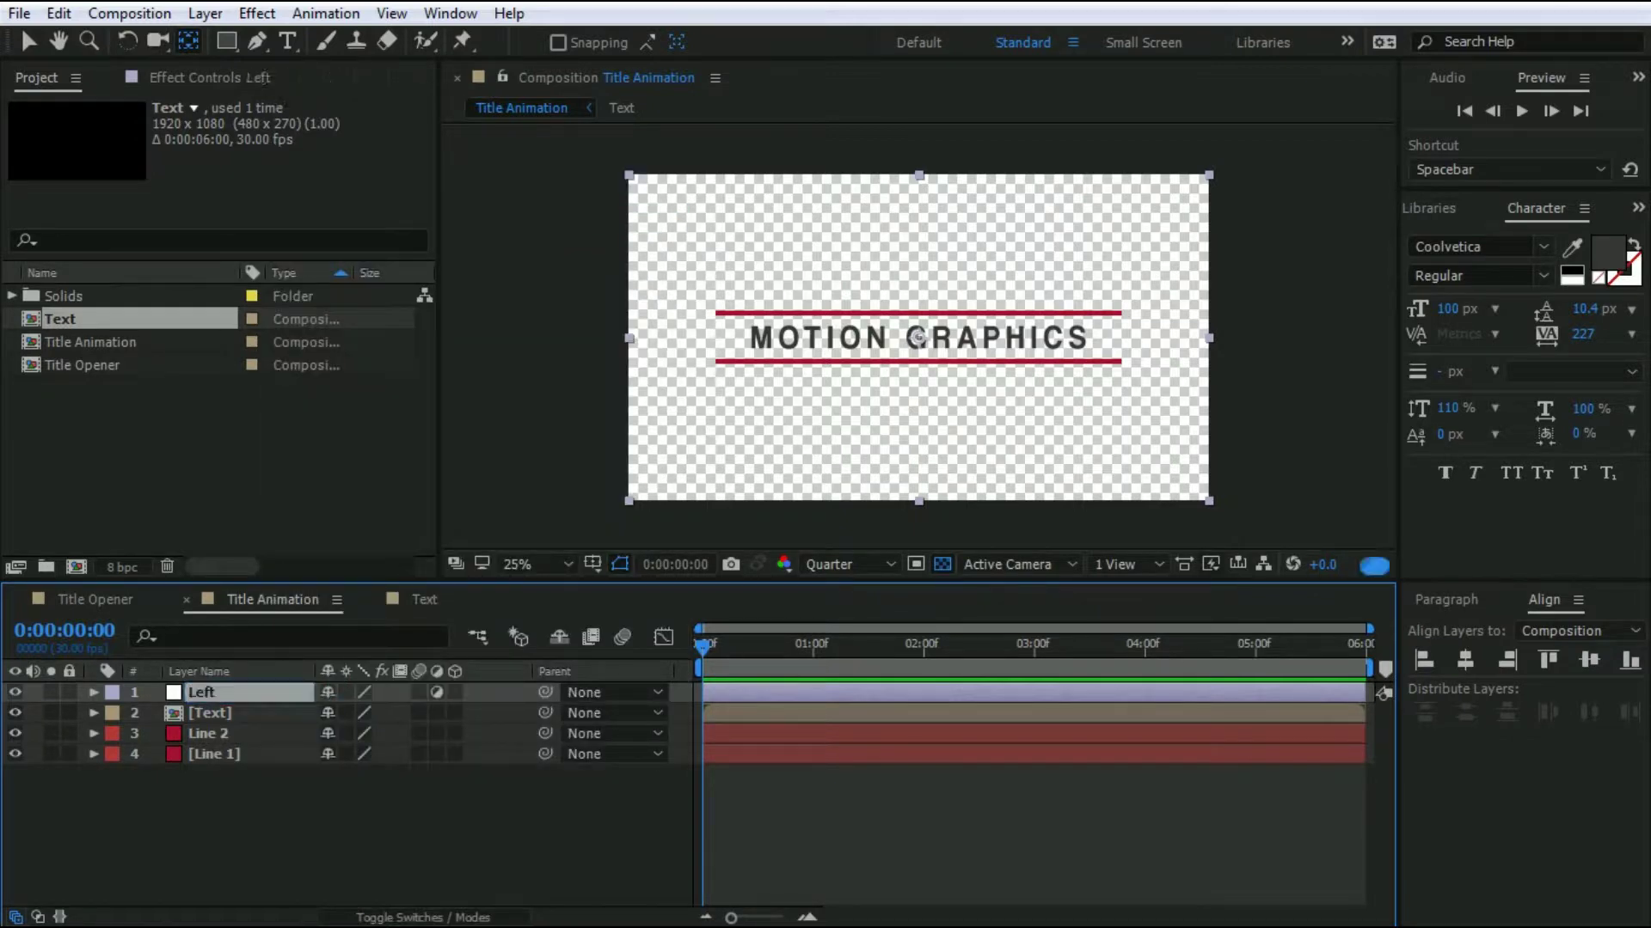
Duplicate Left, rename the copy Right, and hide it.
key(ctrl+d)
right_click(254, 699)
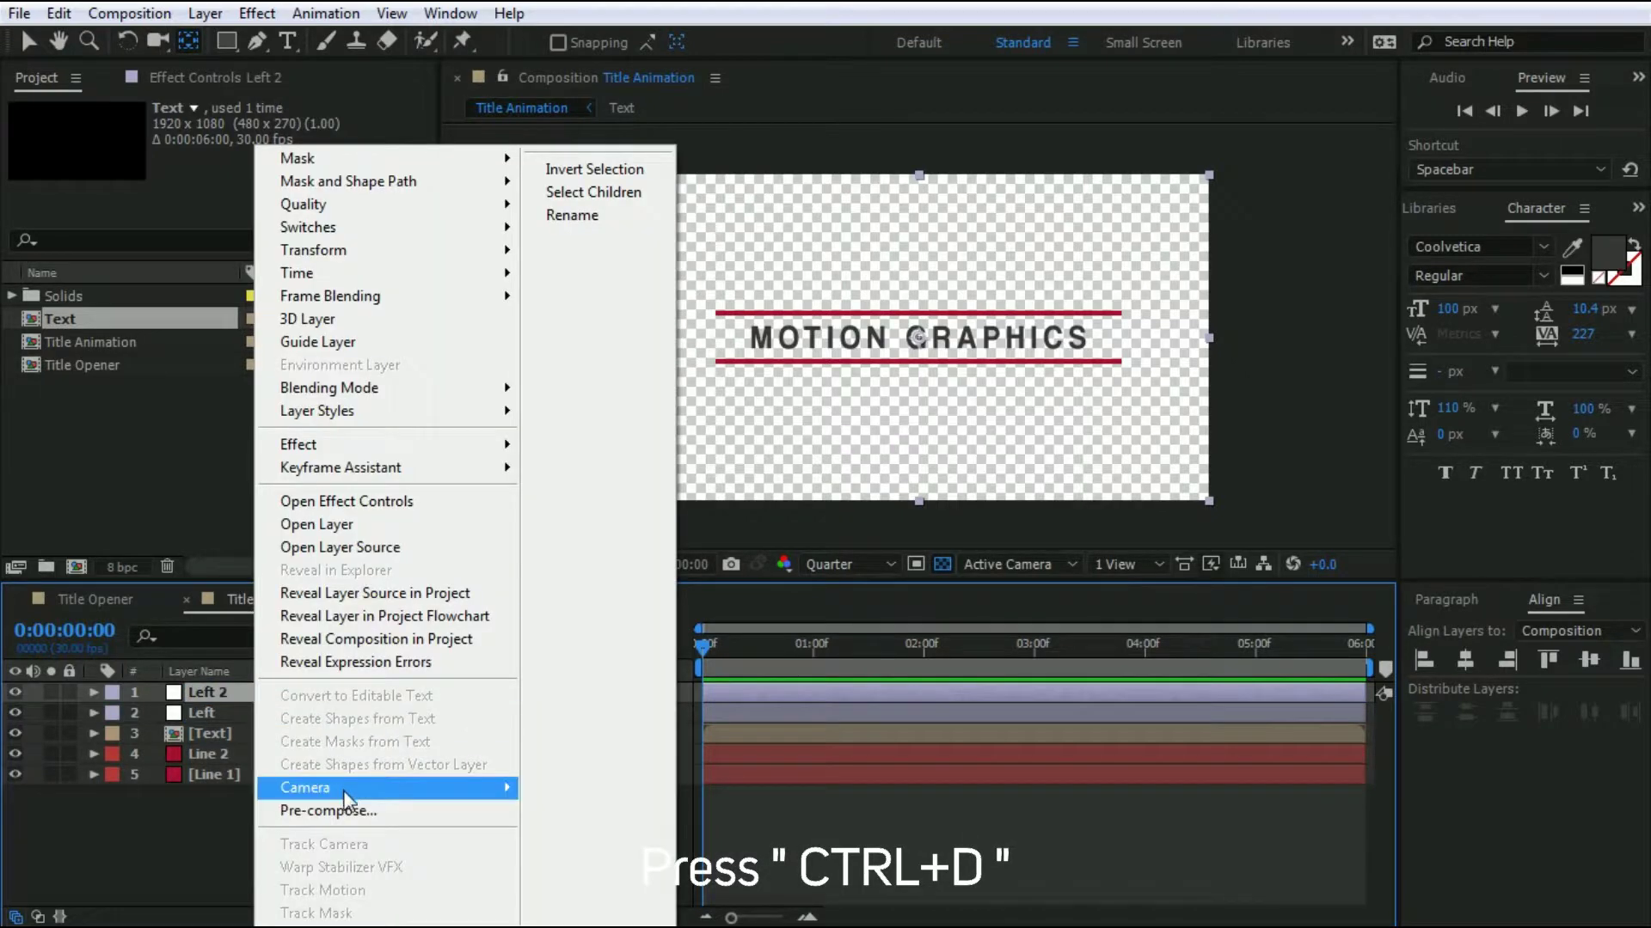
click(568, 219)
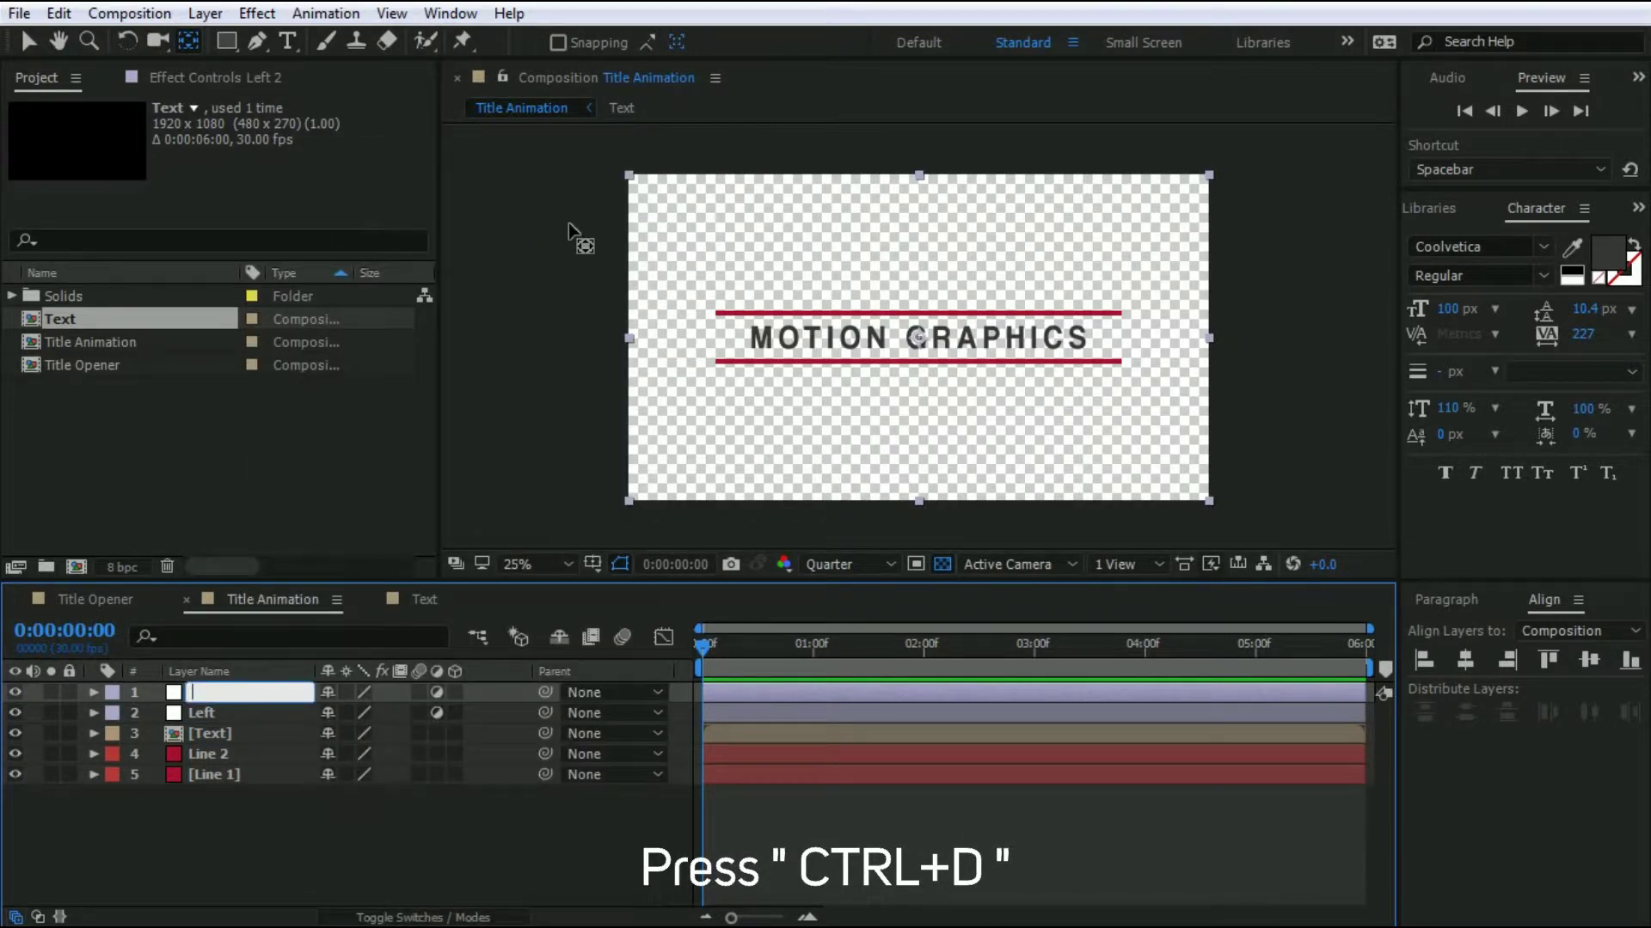
key(Return)
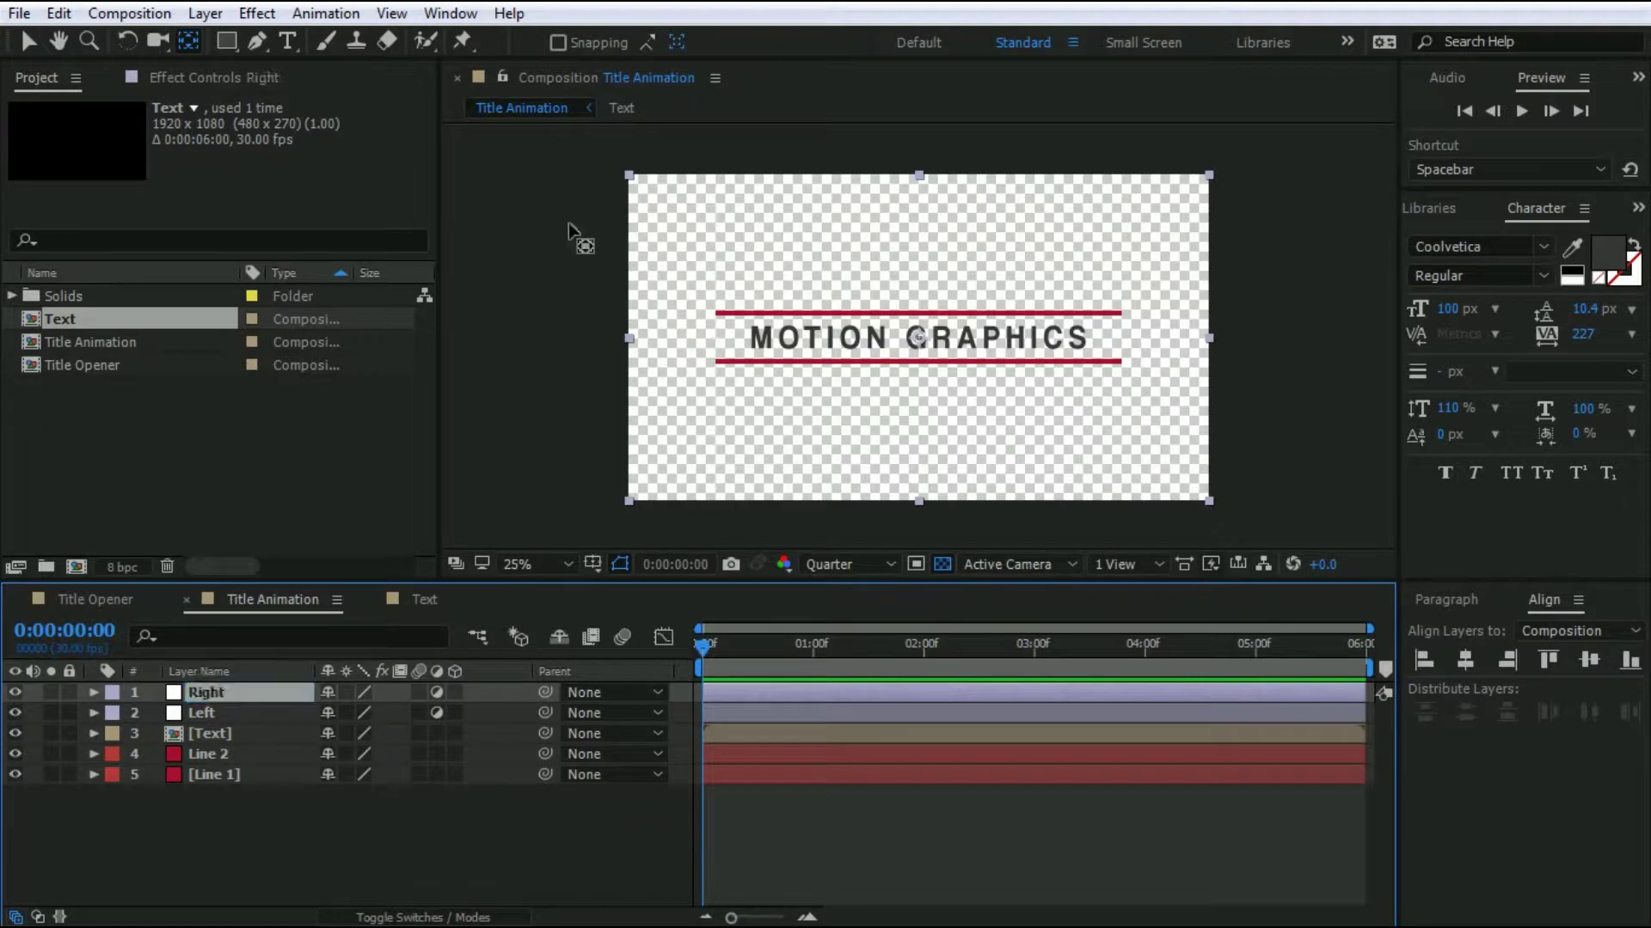
click(16, 692)
click(197, 712)
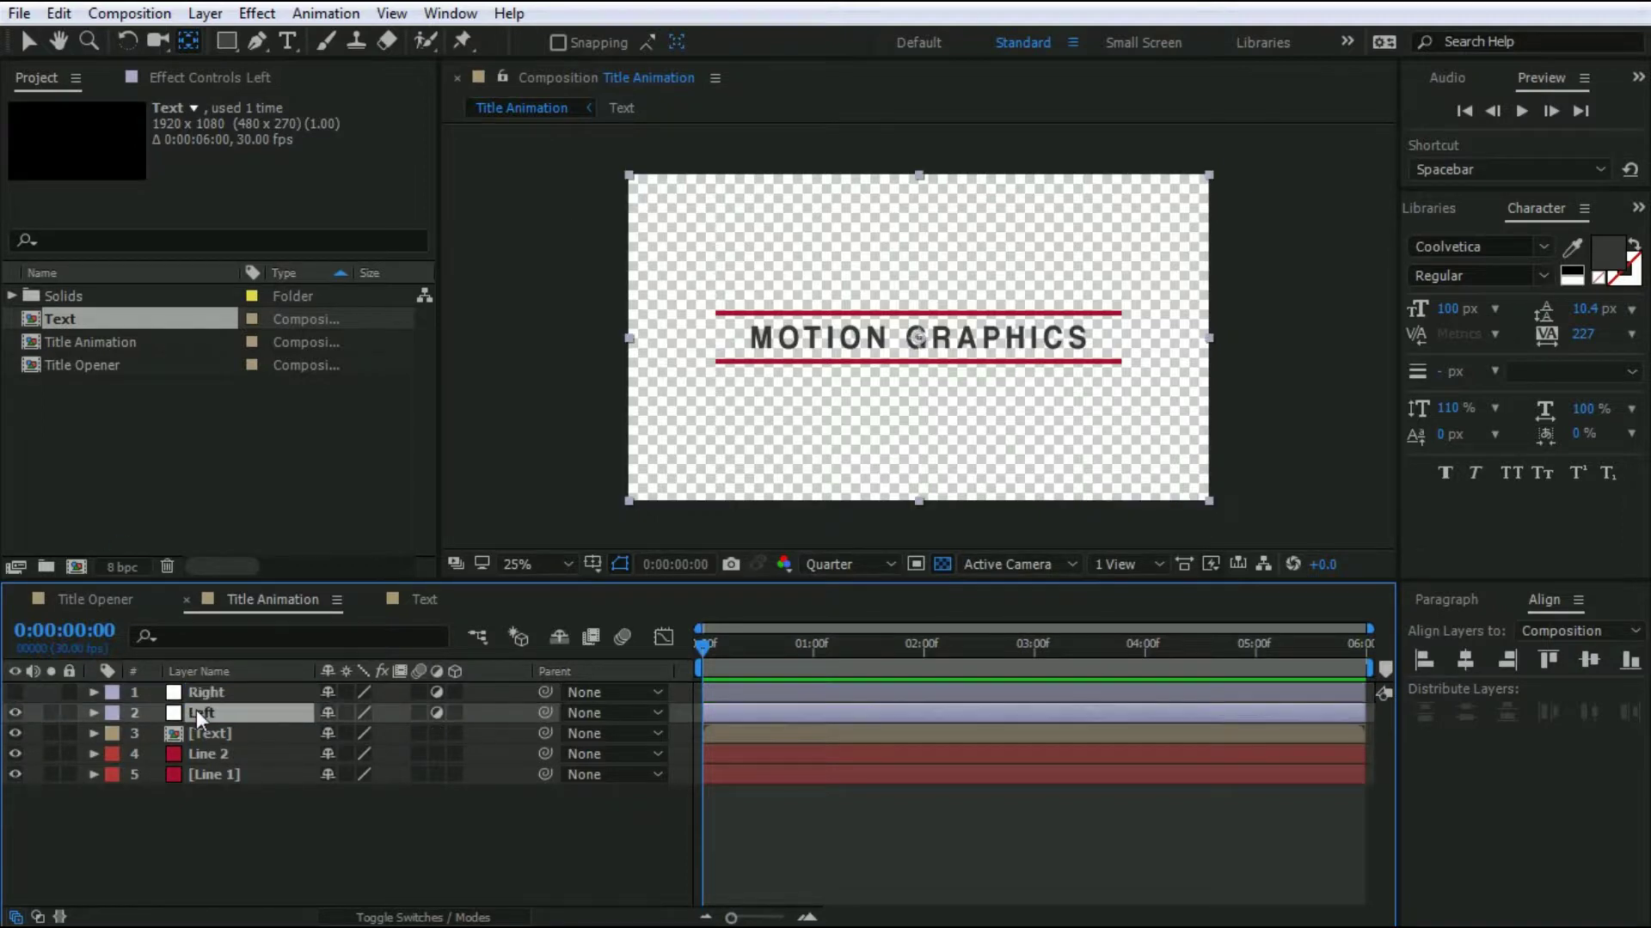
click(1639, 208)
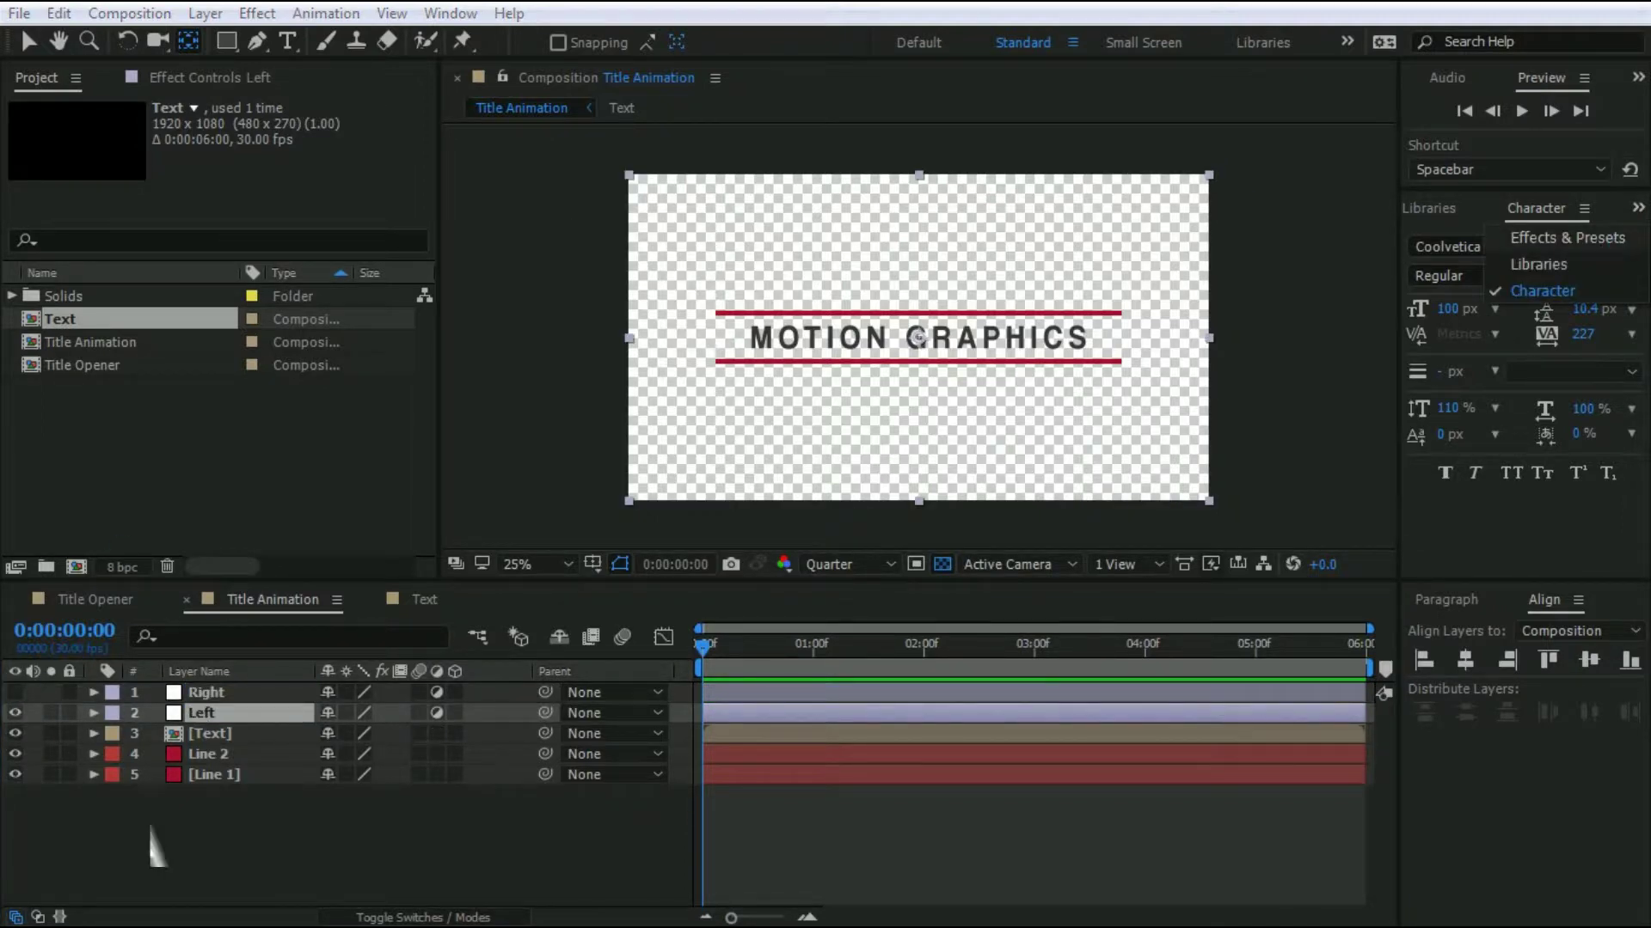
Search Effects & Presets for 'trans' and apply the Transform effect to the Left layer.
click(1485, 225)
drag(1524, 256, 1415, 257)
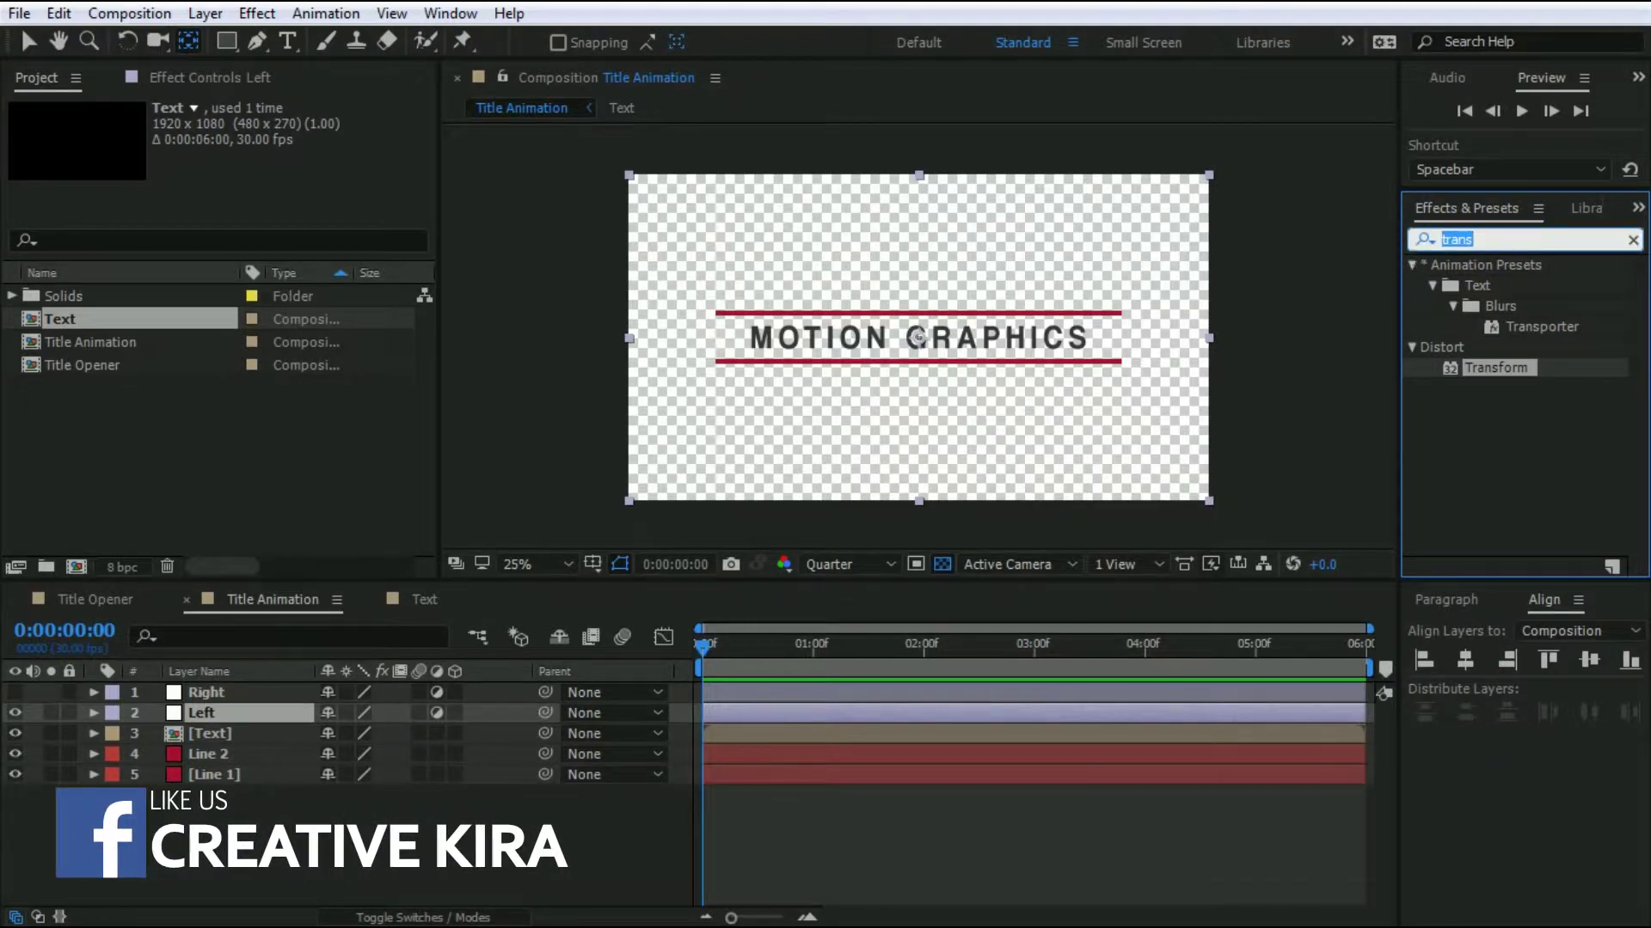
text(tr)
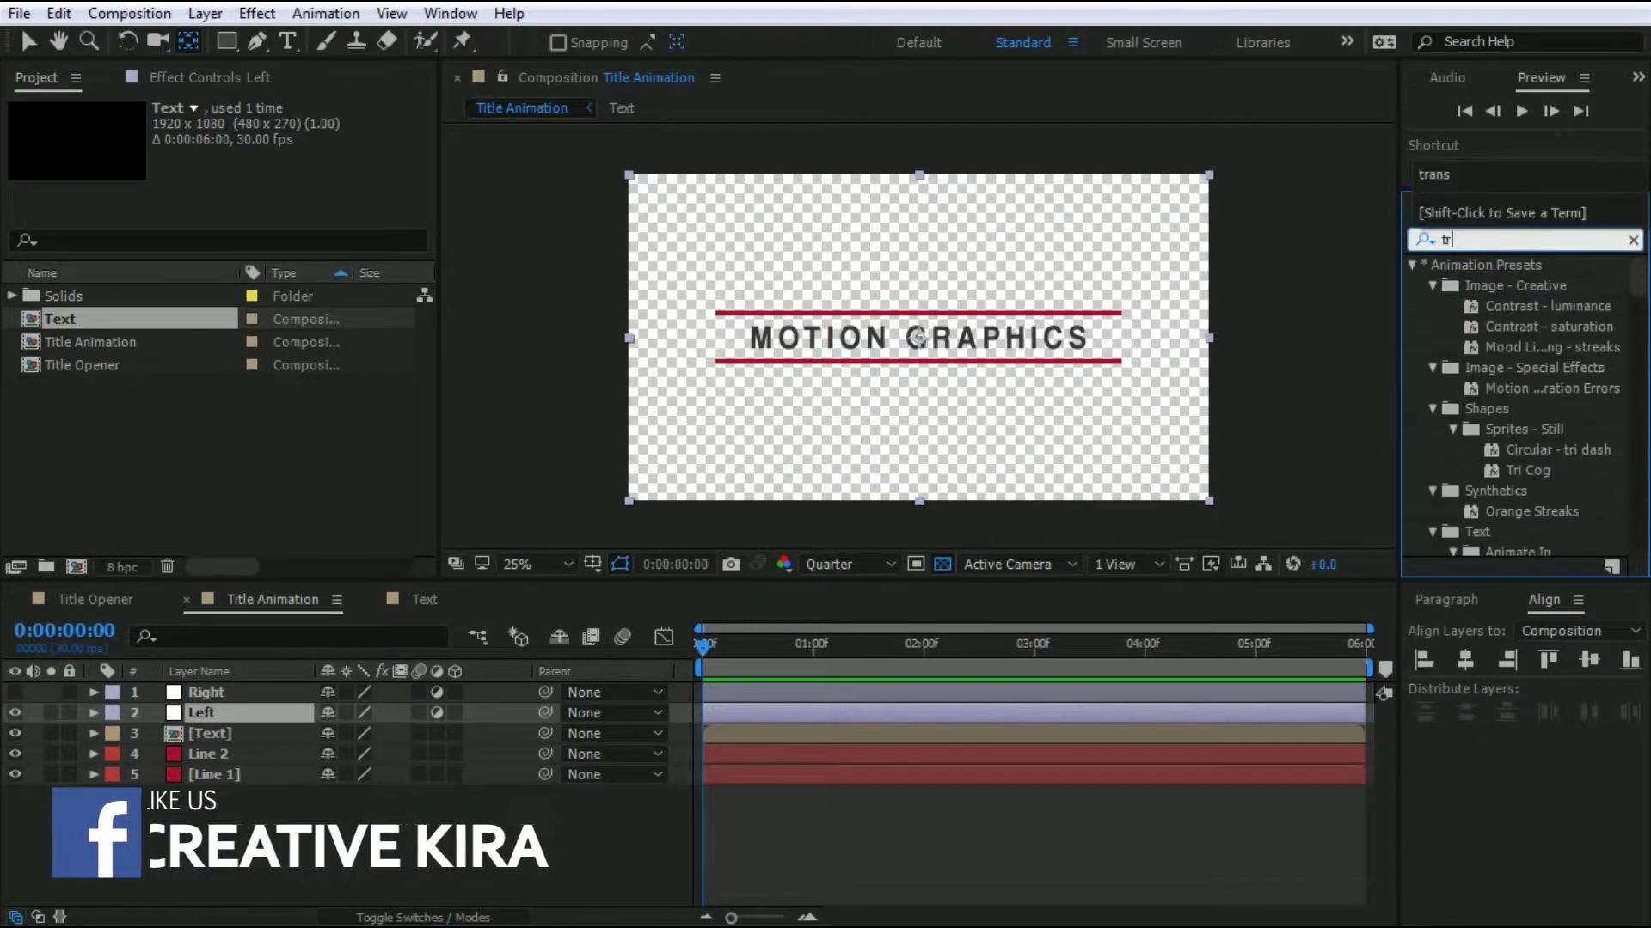
text(ans)
drag(1496, 367, 258, 716)
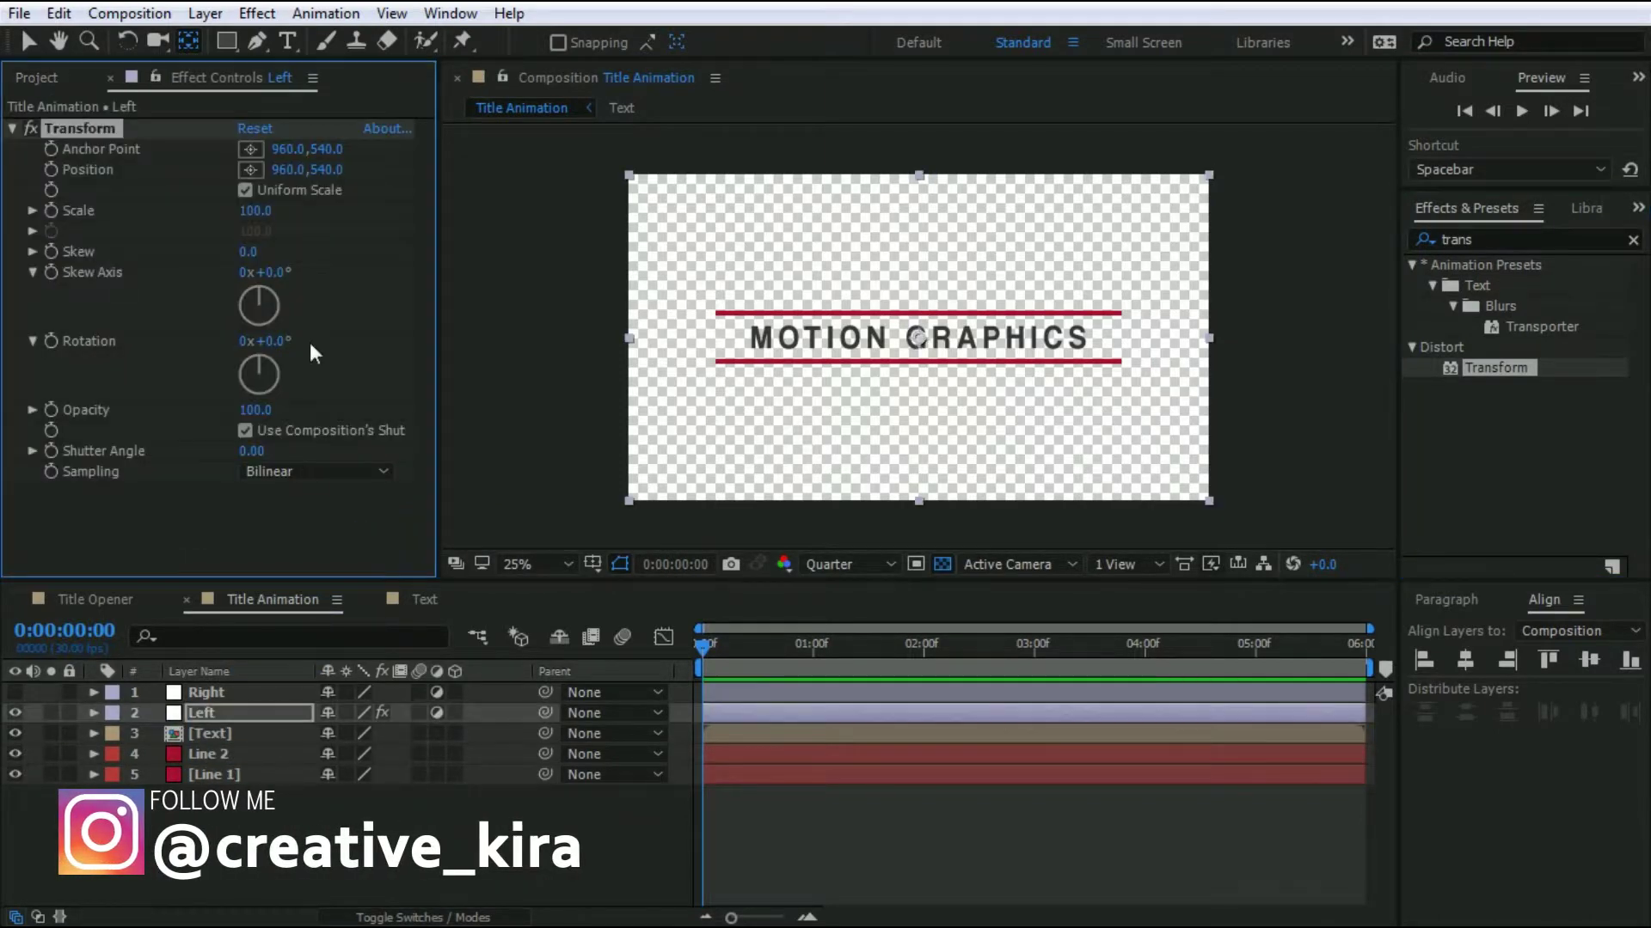
Scale Left to 50% width and align it to the composition's left edge.
click(266, 710)
key(s)
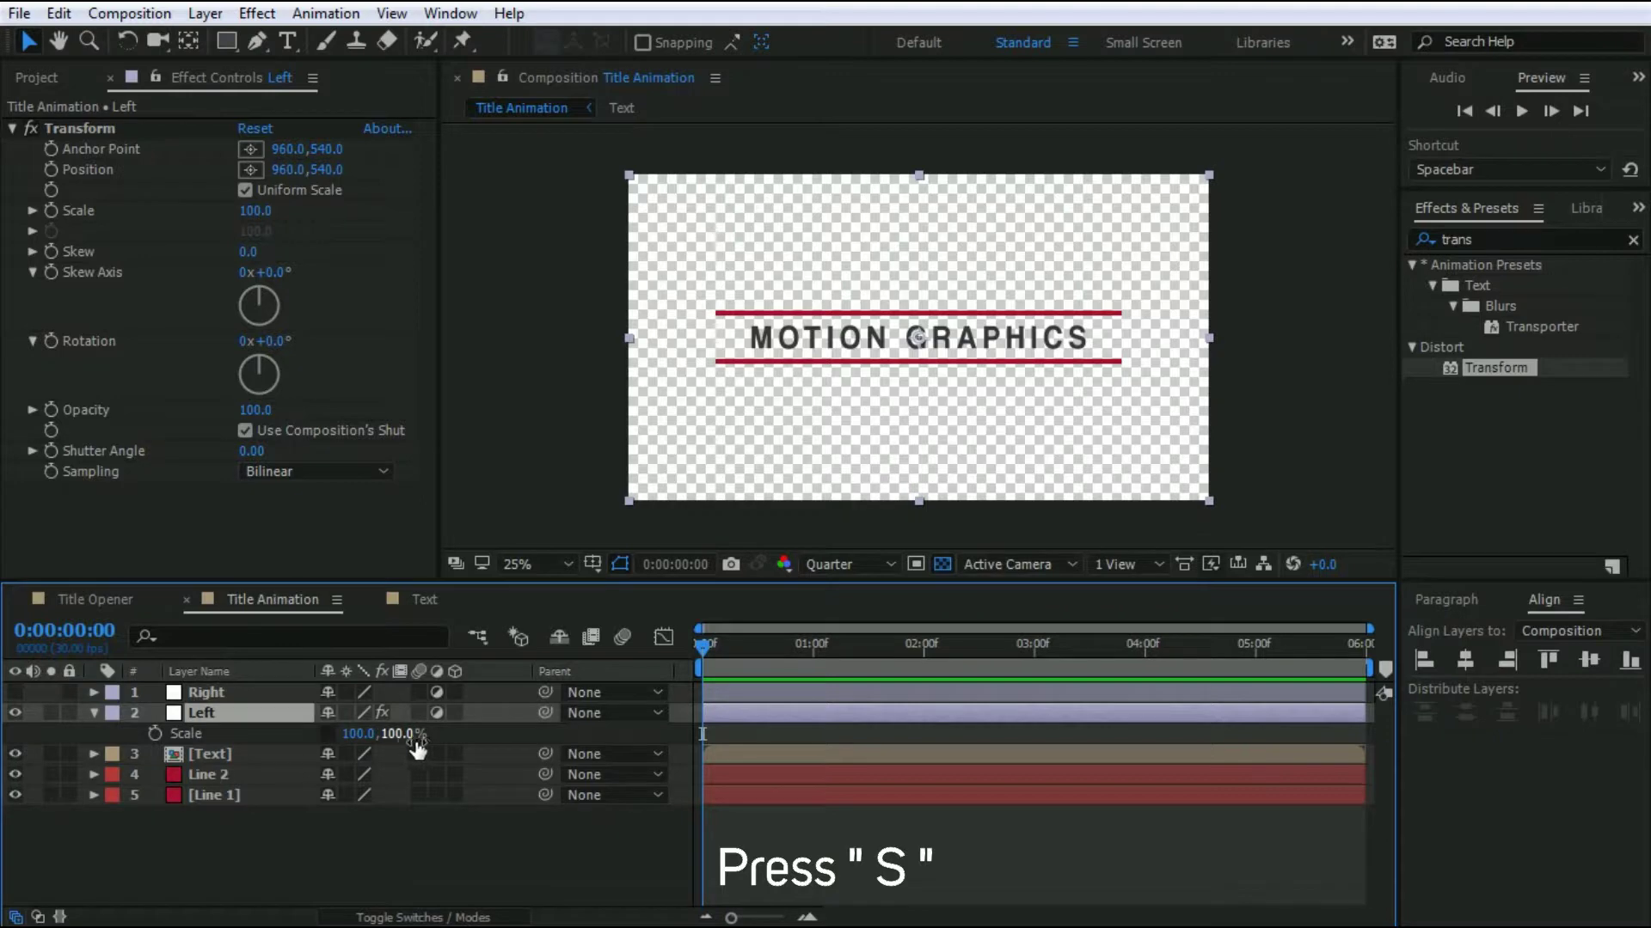
click(364, 738)
text(50)
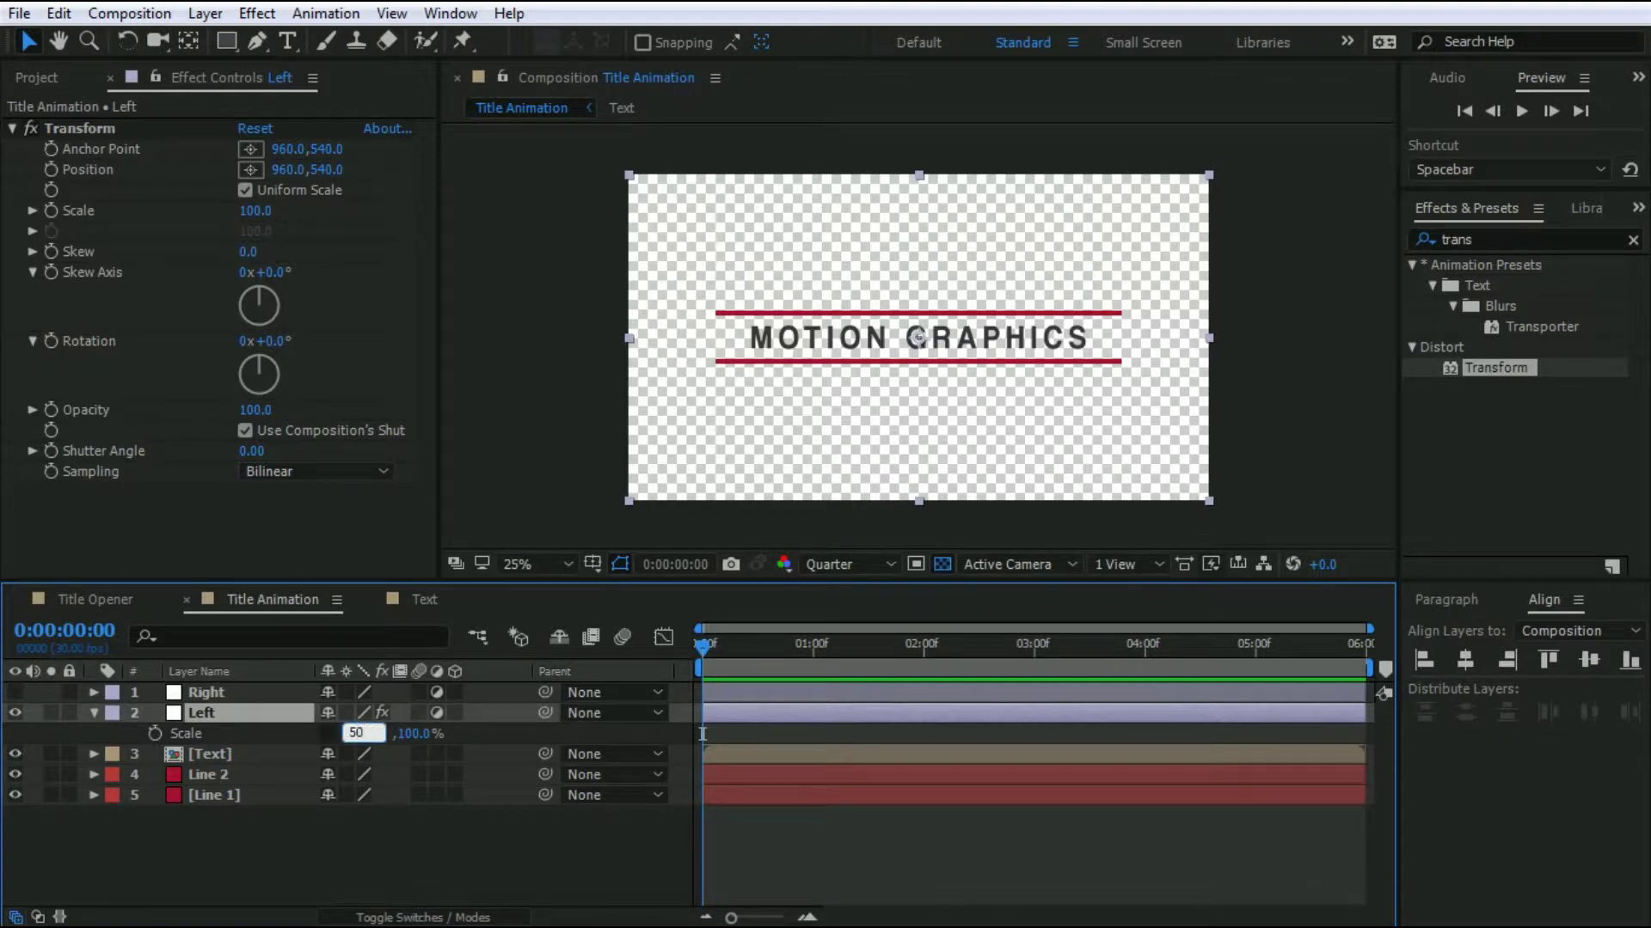
key(Return)
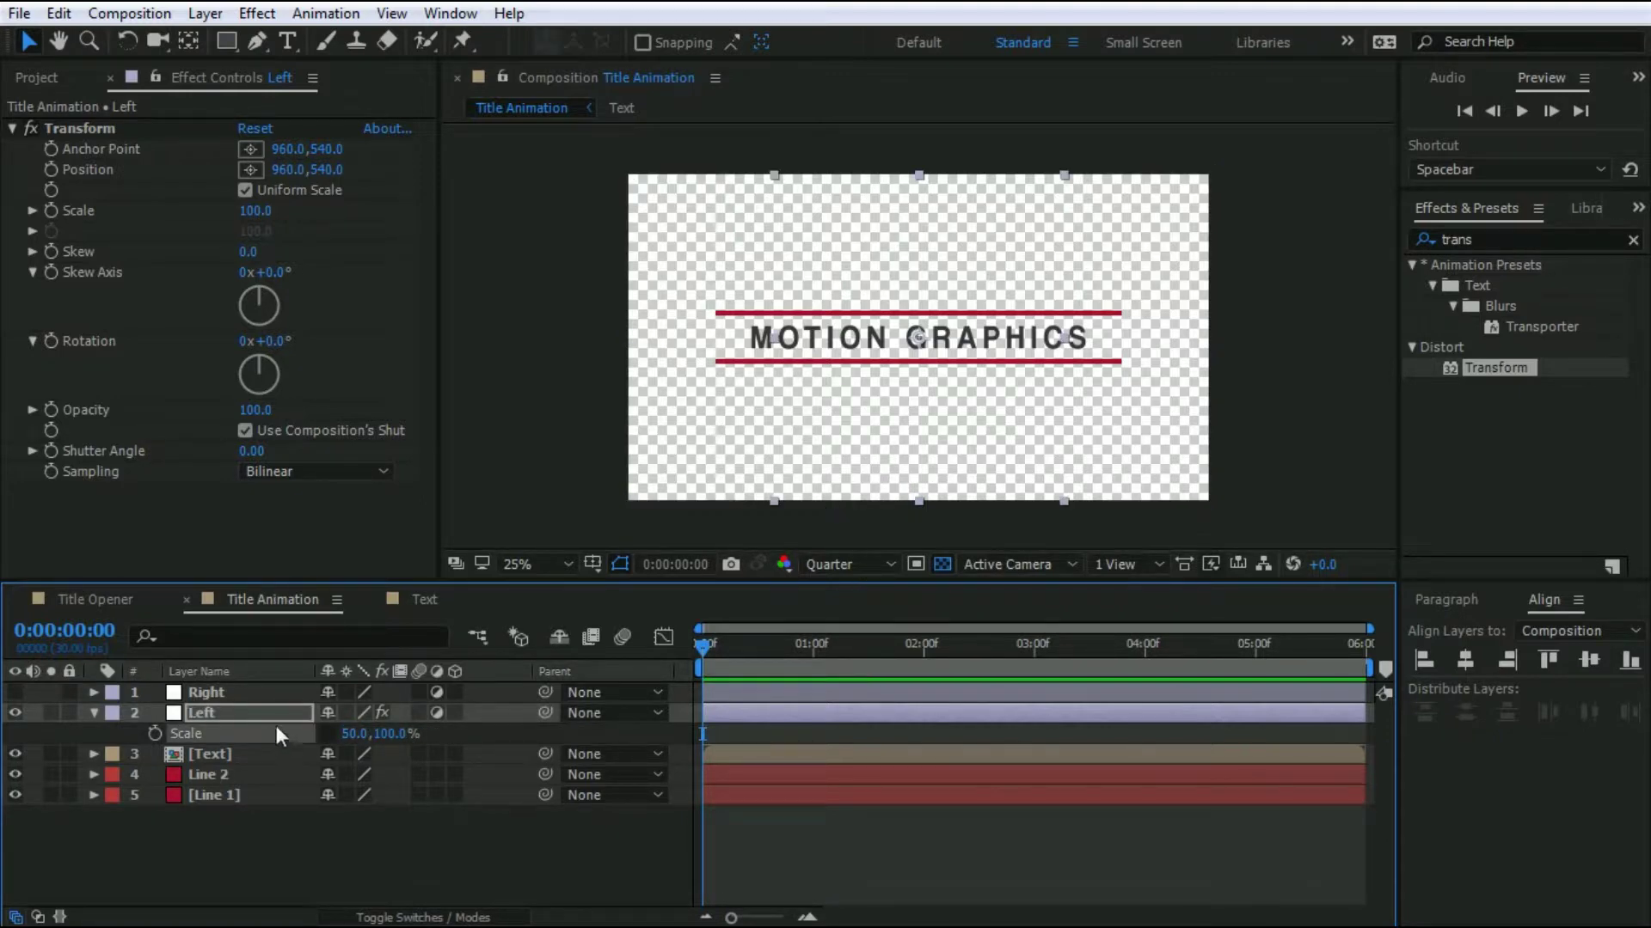
click(1546, 604)
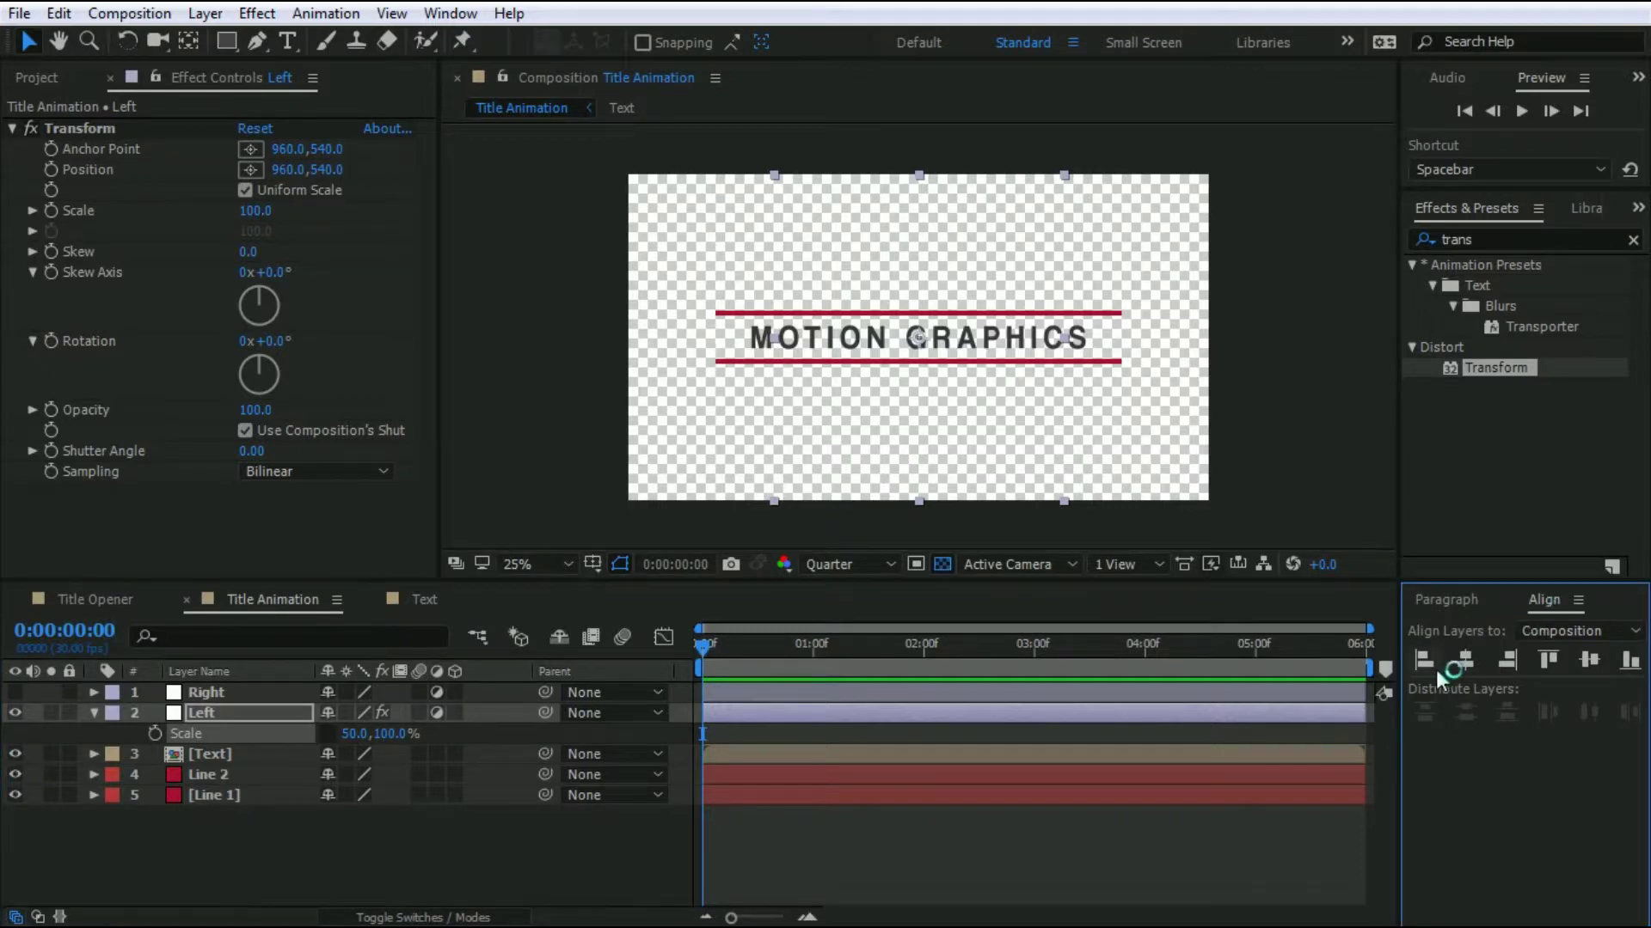
click(1429, 662)
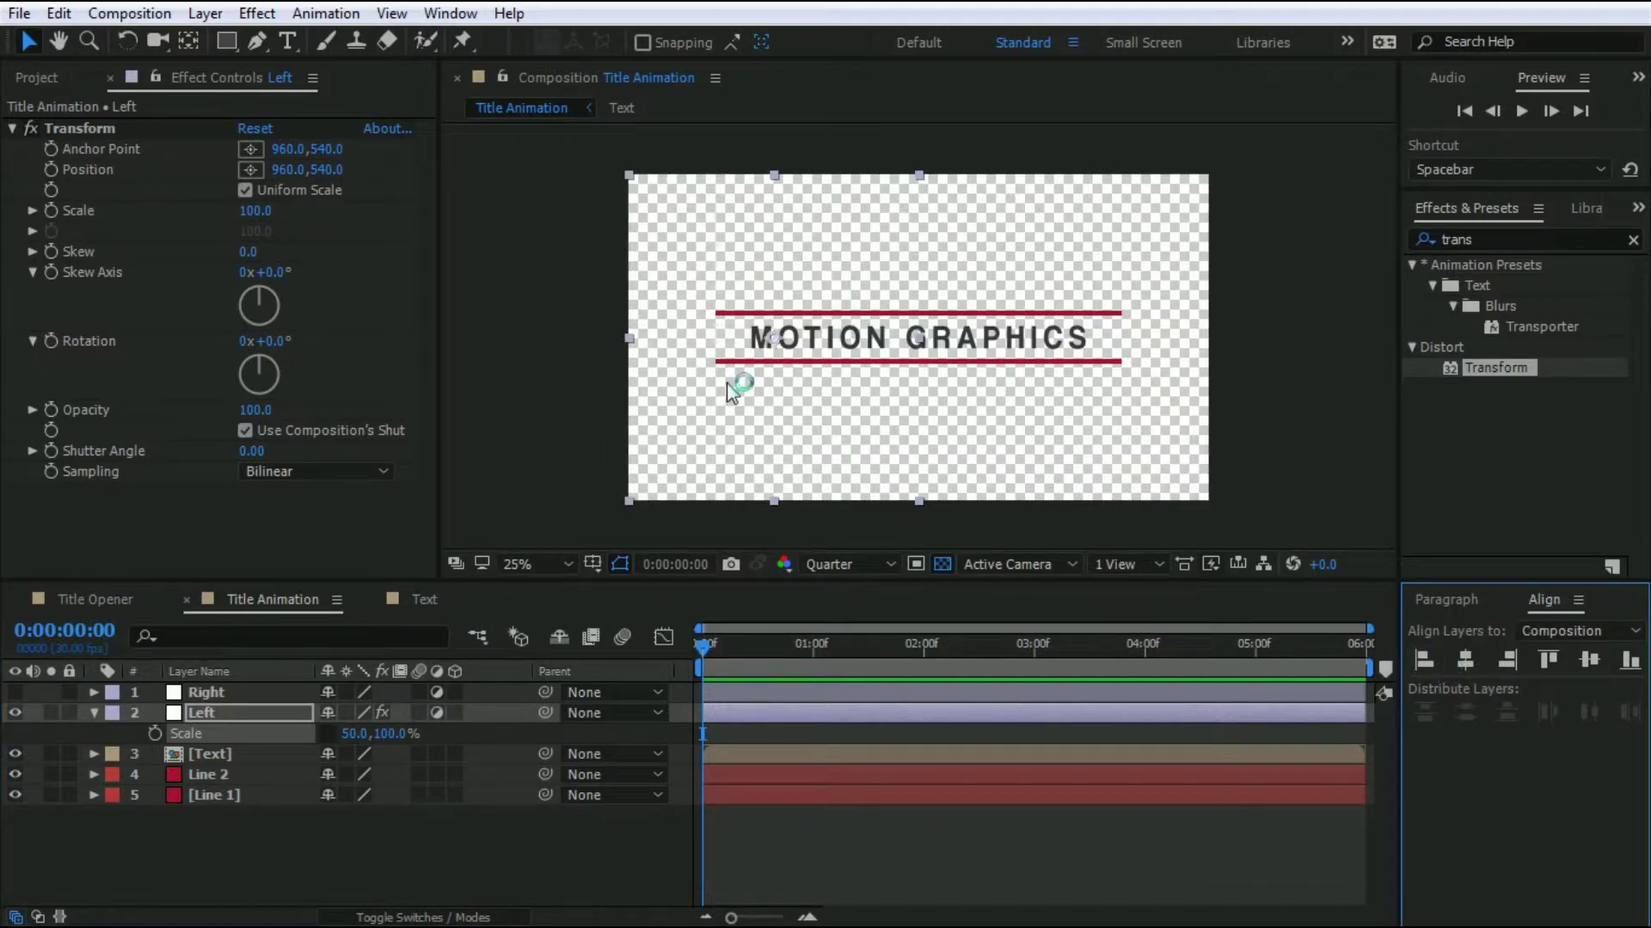
Move Left's anchor point to the composition centre with the Pan Behind tool.
click(343, 686)
click(189, 40)
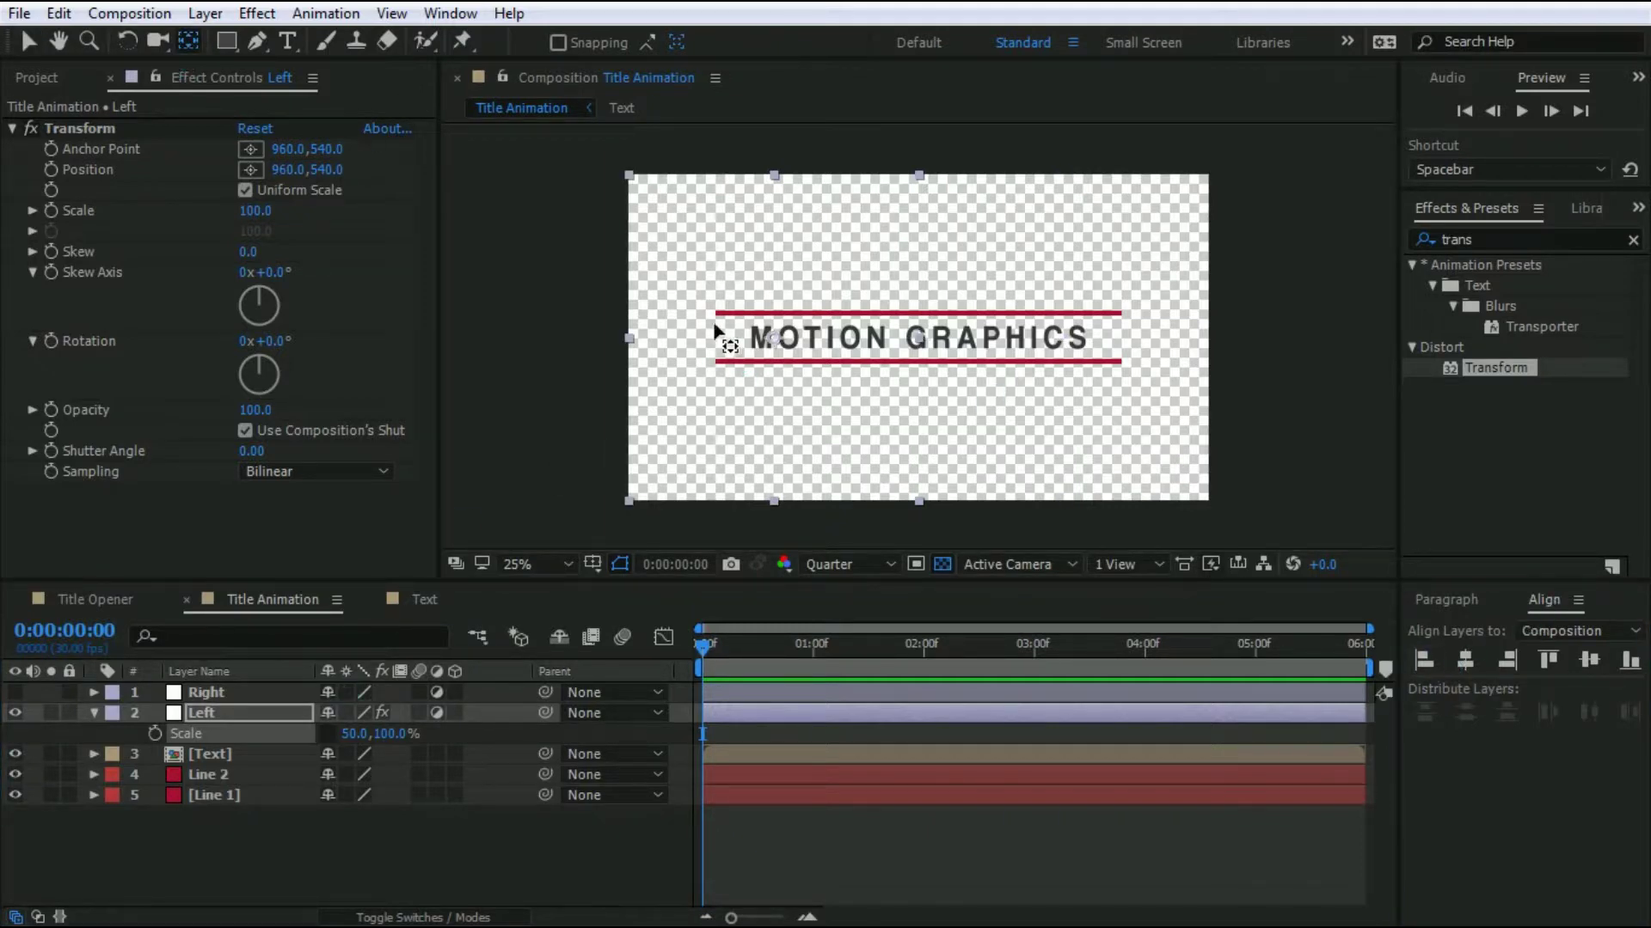
drag(774, 344, 916, 344)
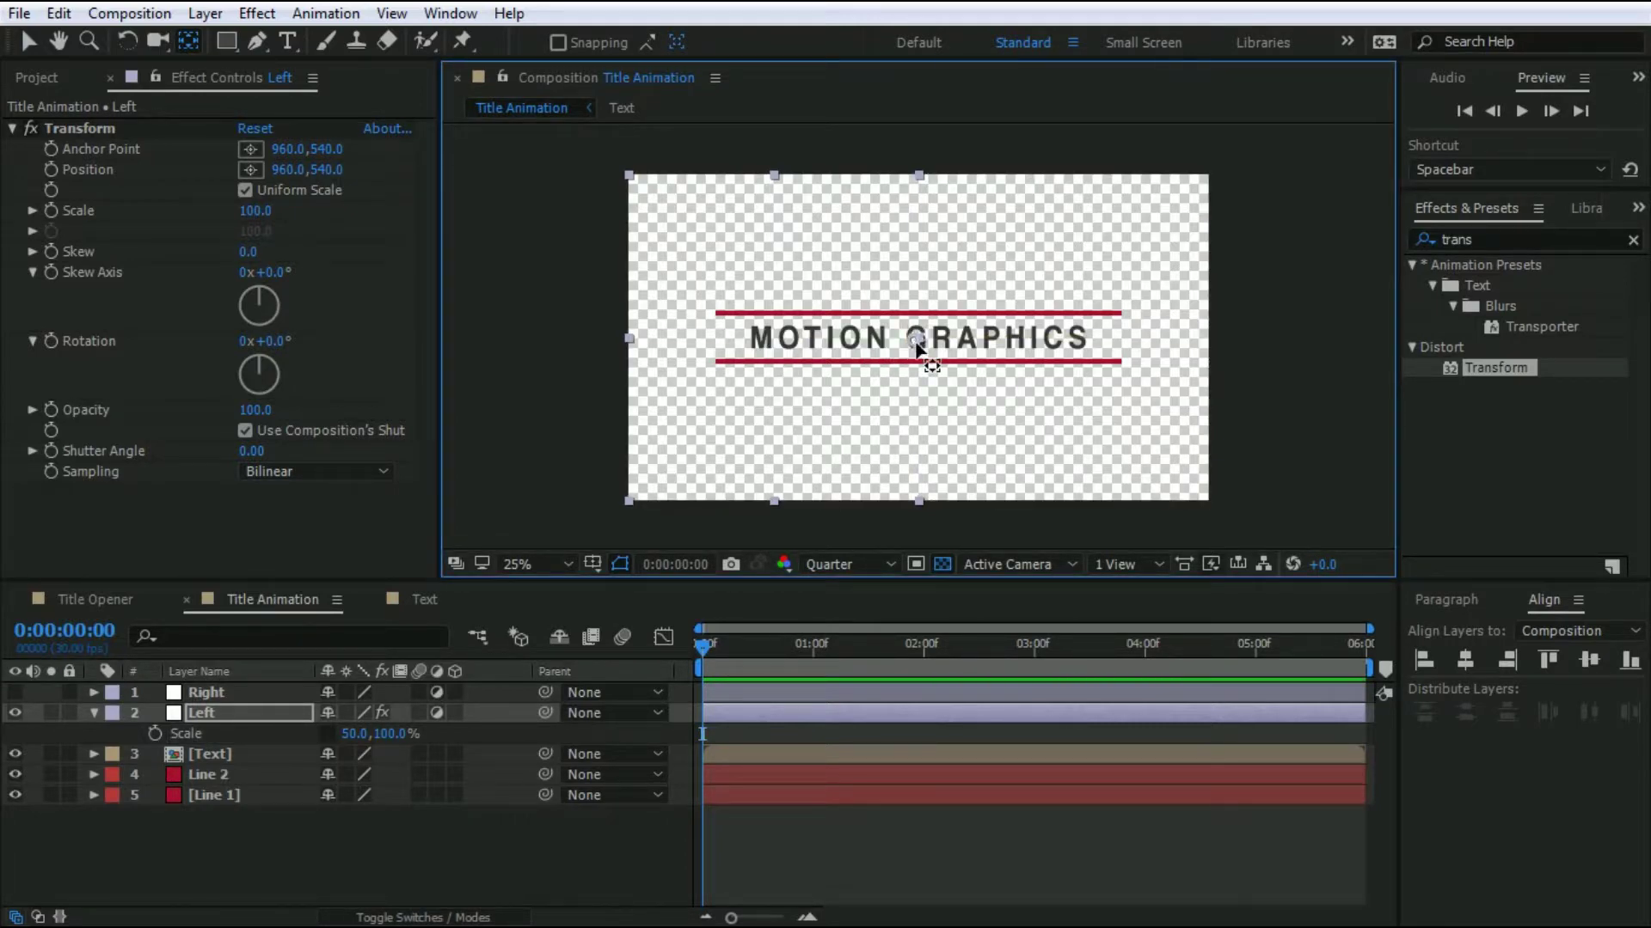
drag(916, 344, 917, 340)
click(685, 664)
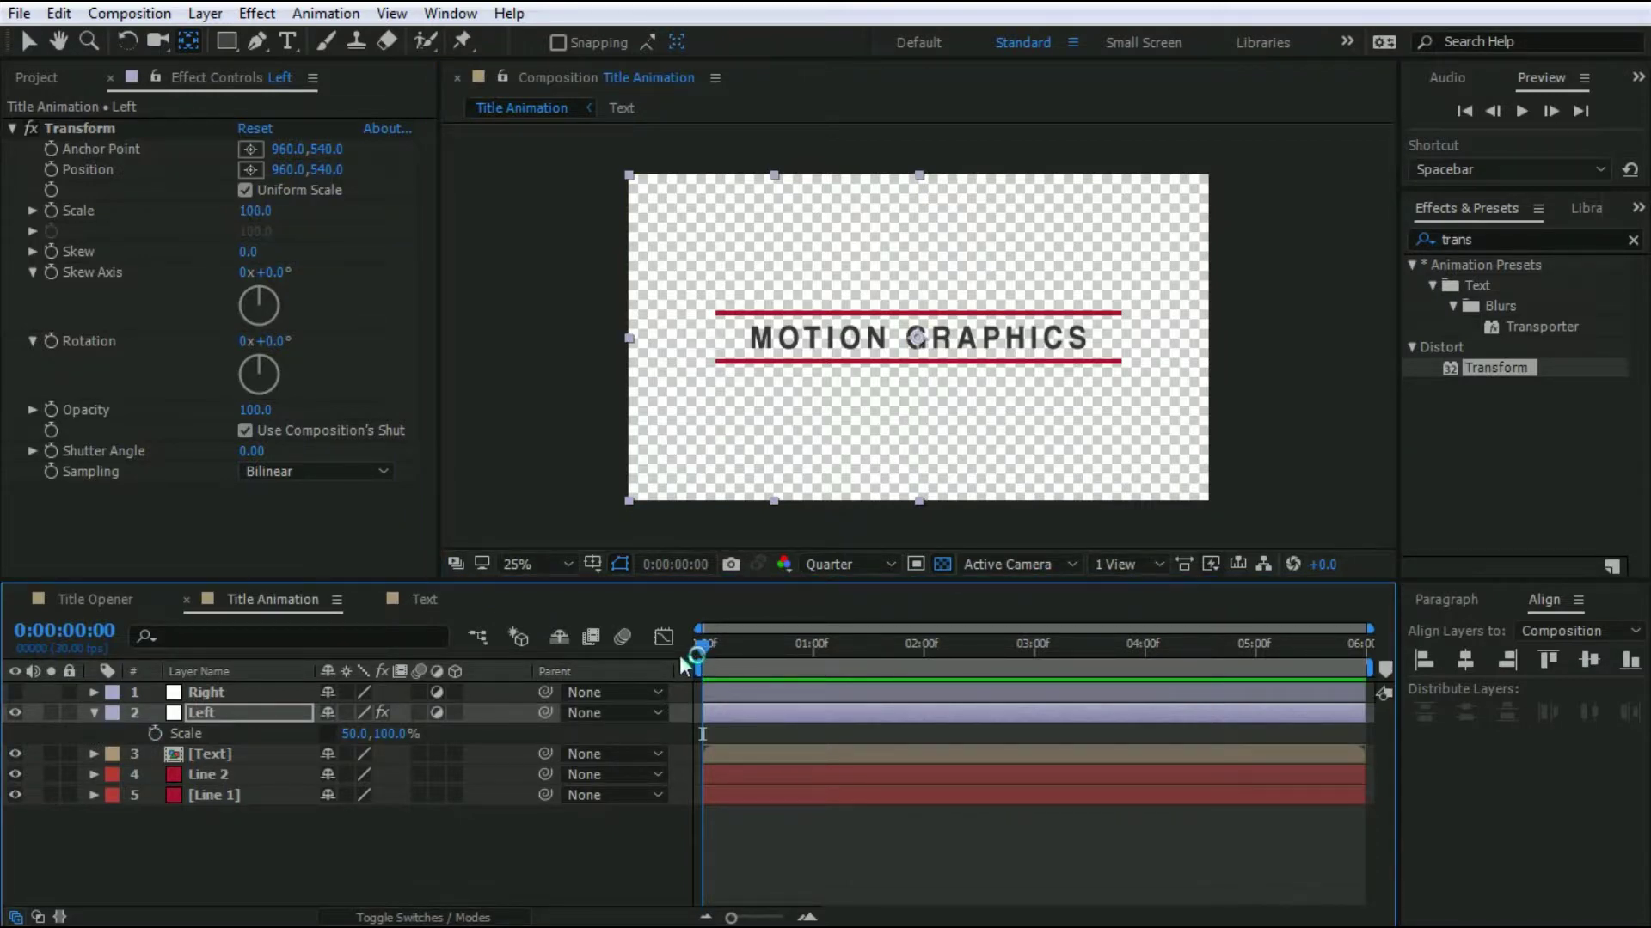
click(55, 191)
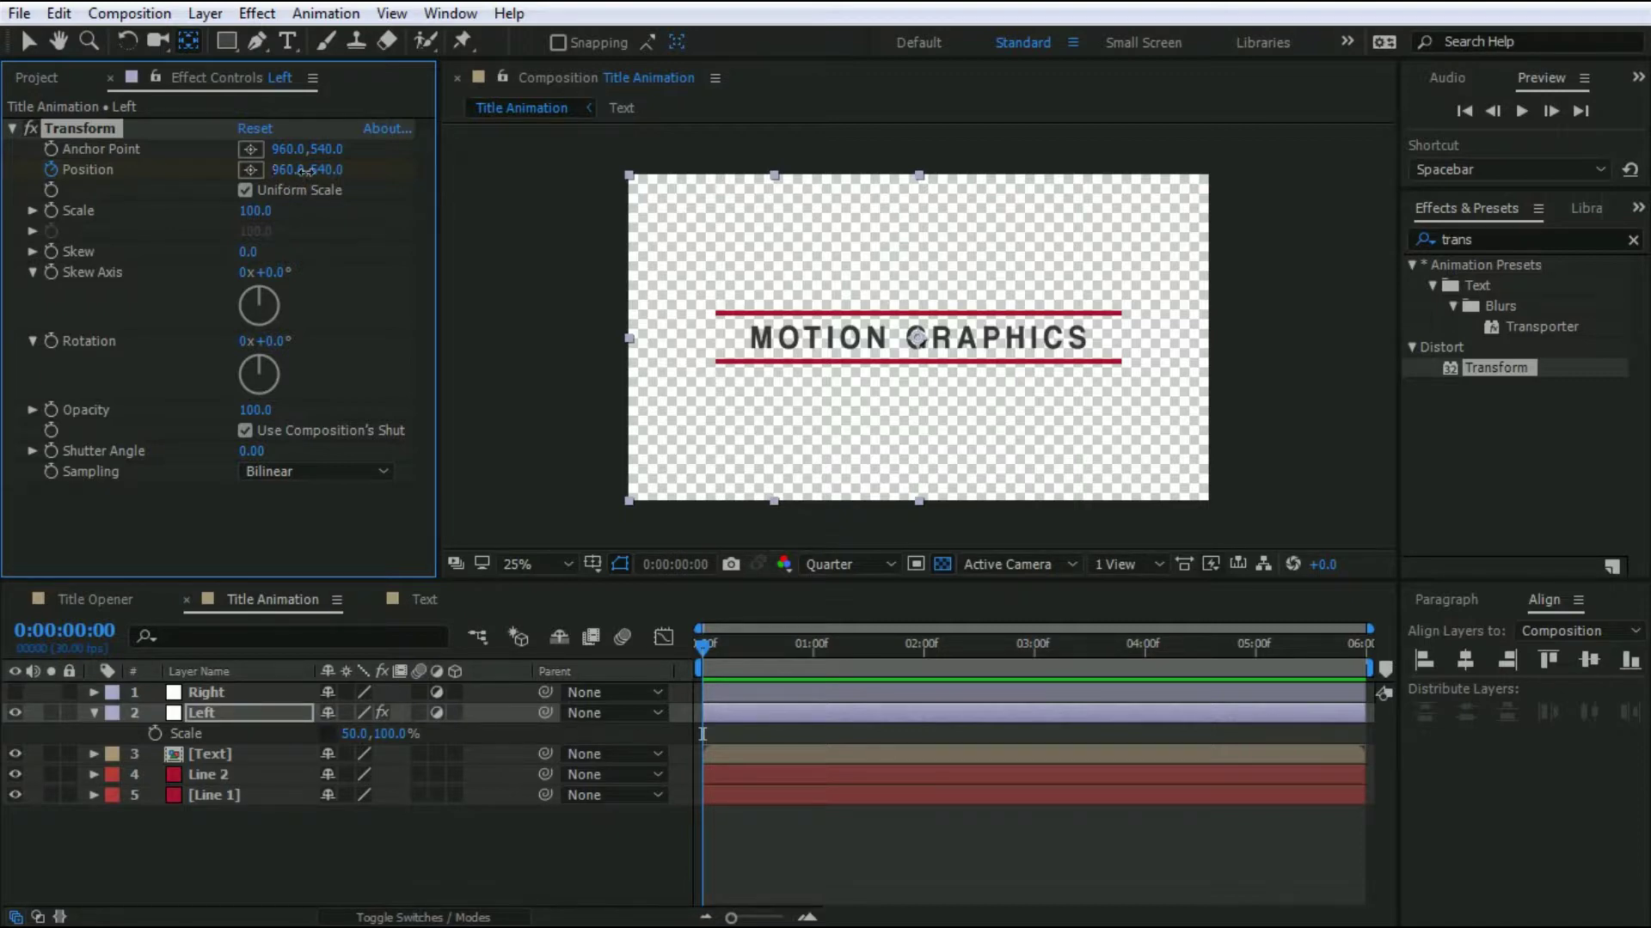
Keyframe Transform Position from 1920,540 at frame 0 to 960,540 at one second, then hide Left.
drag(305, 171, 303, 178)
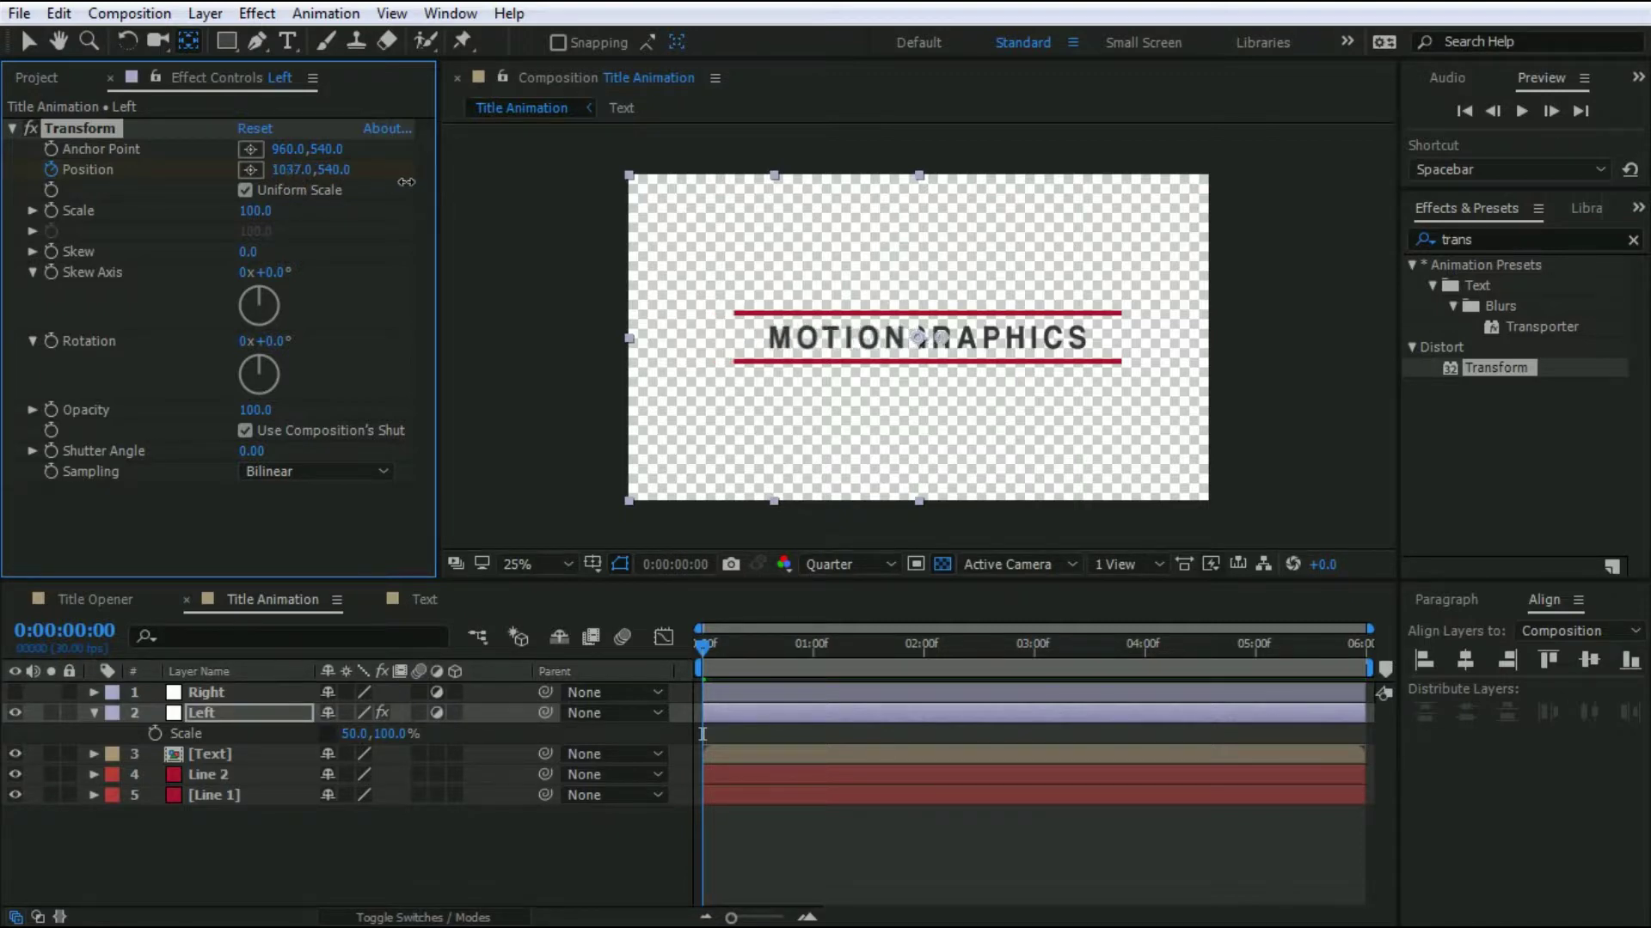
click(292, 170)
text(1920)
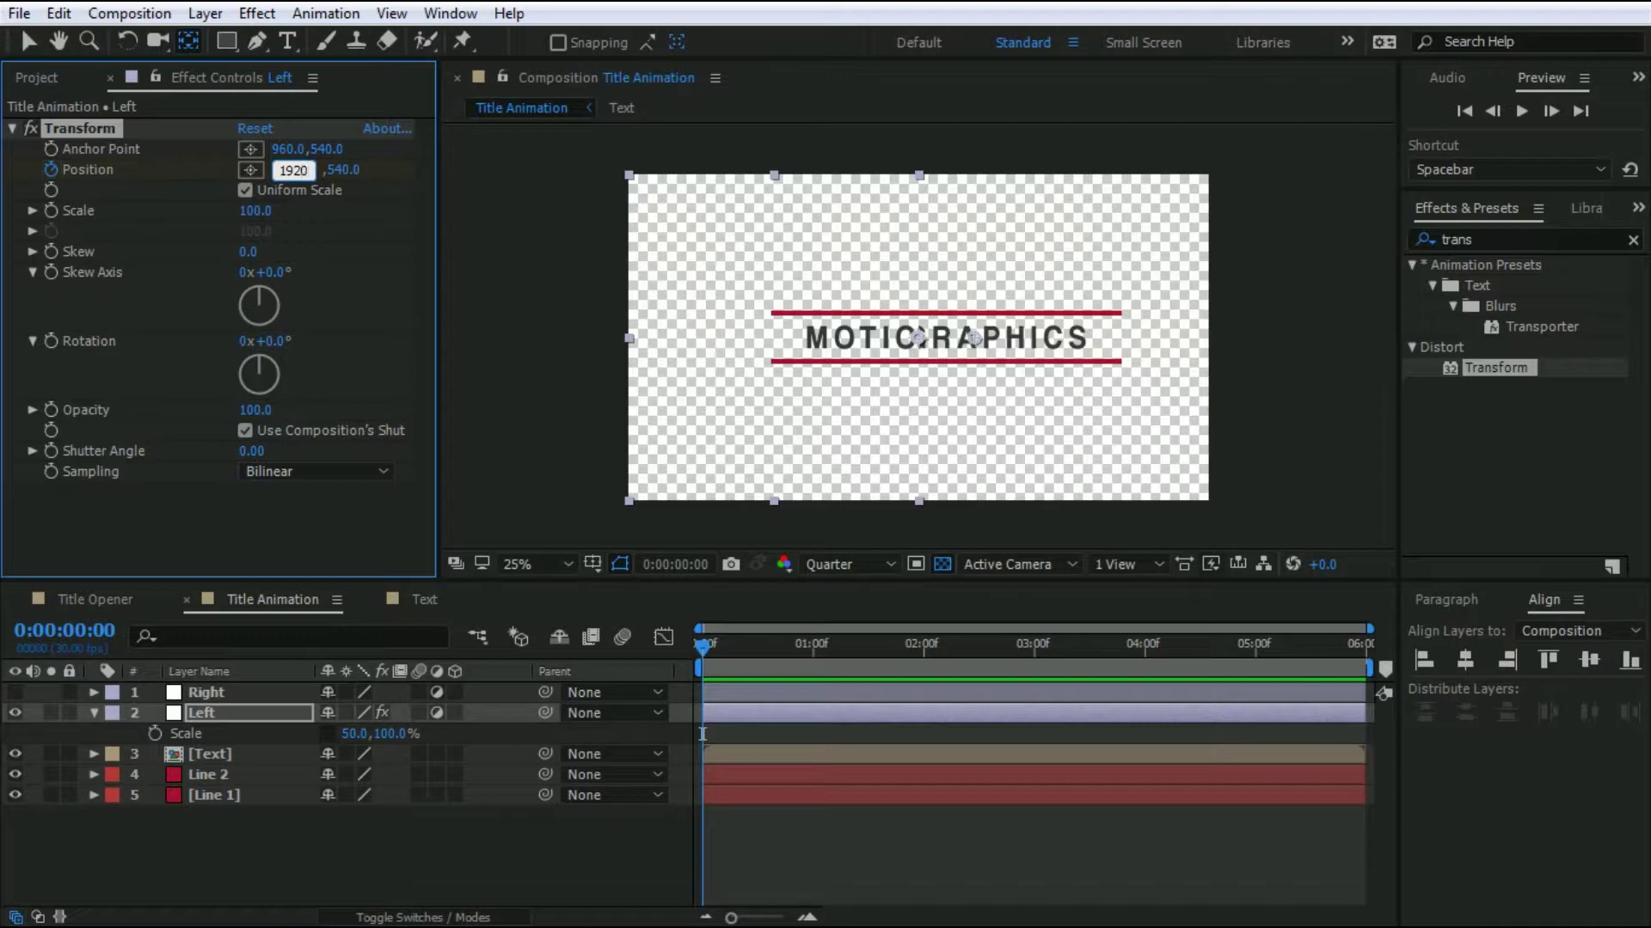
key(Return)
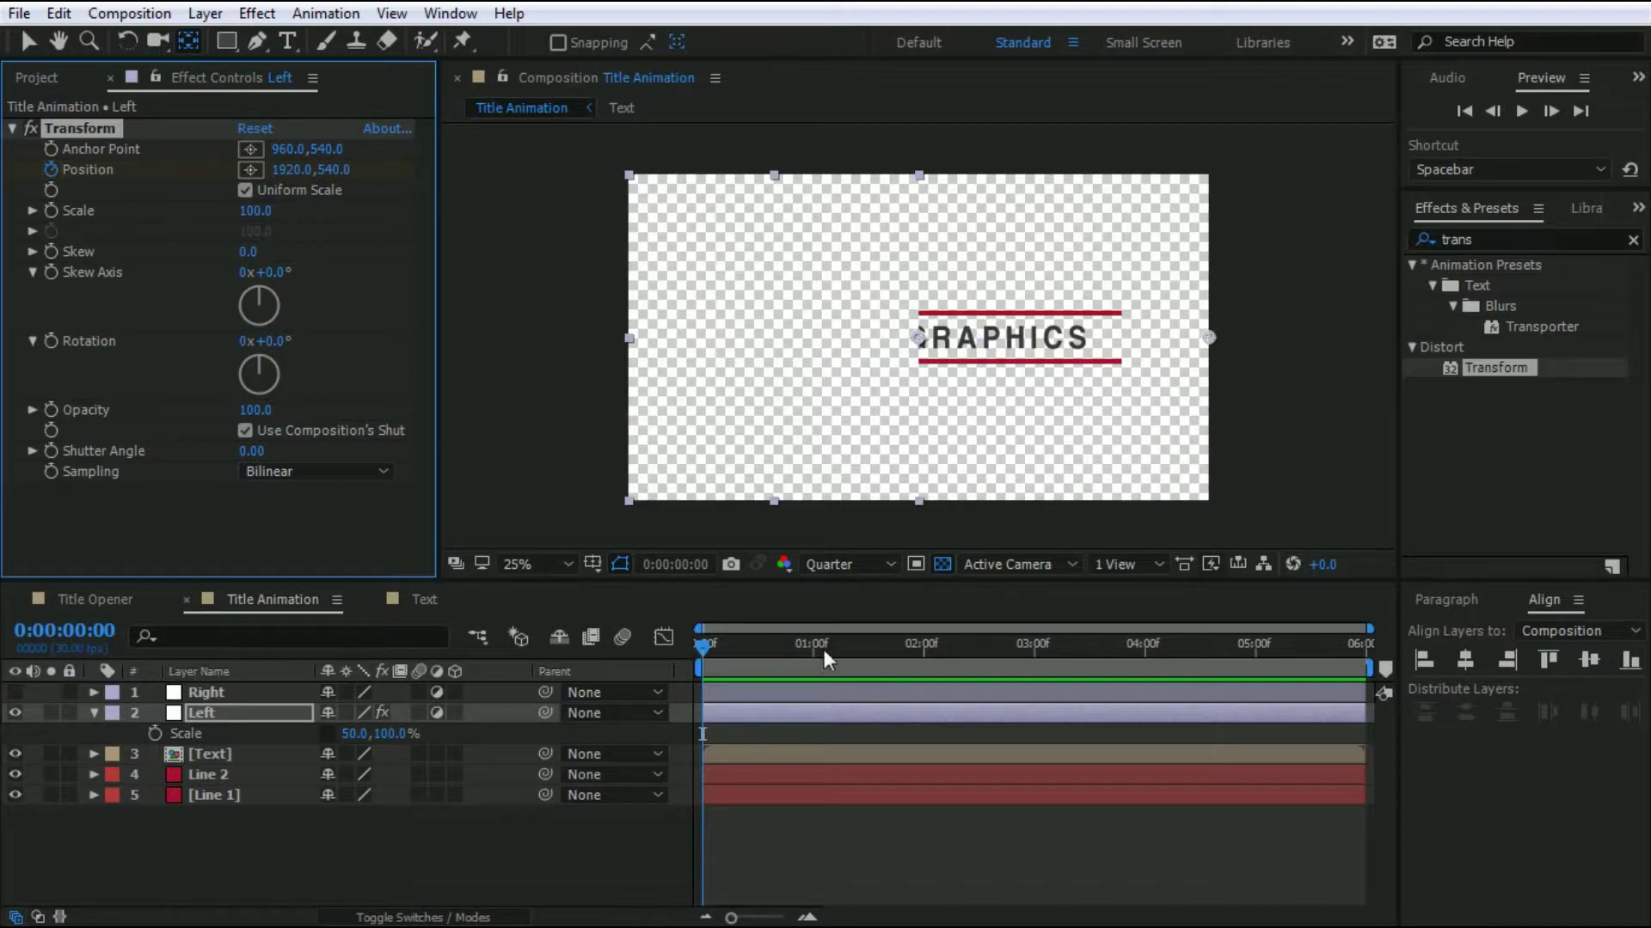
click(814, 648)
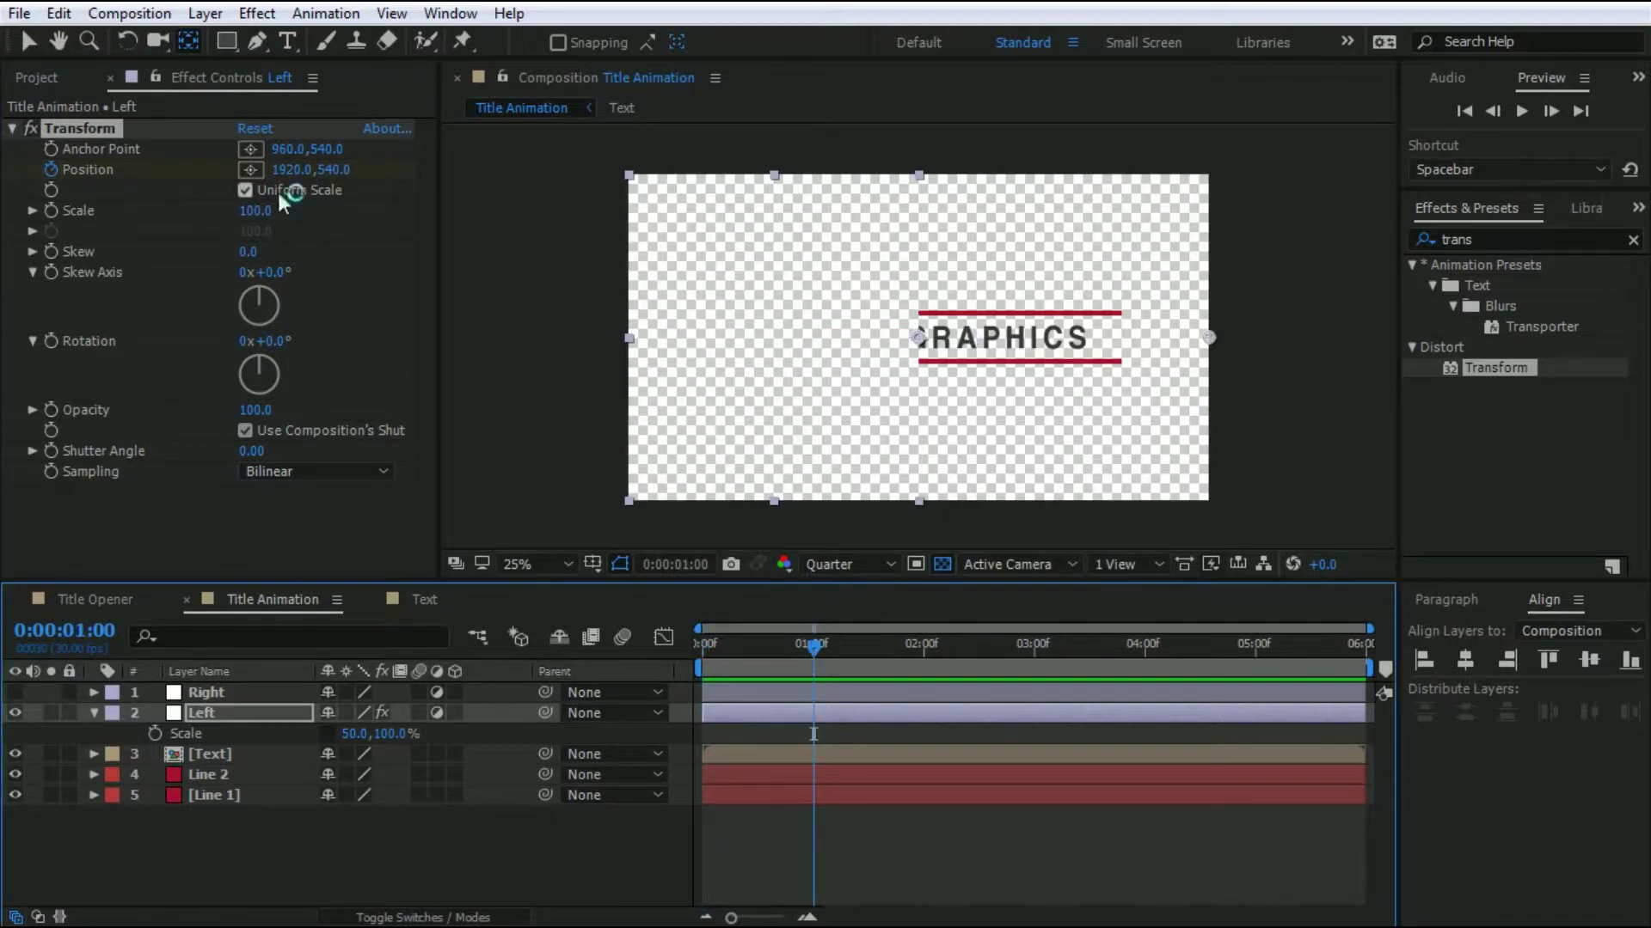
click(292, 169)
text(960)
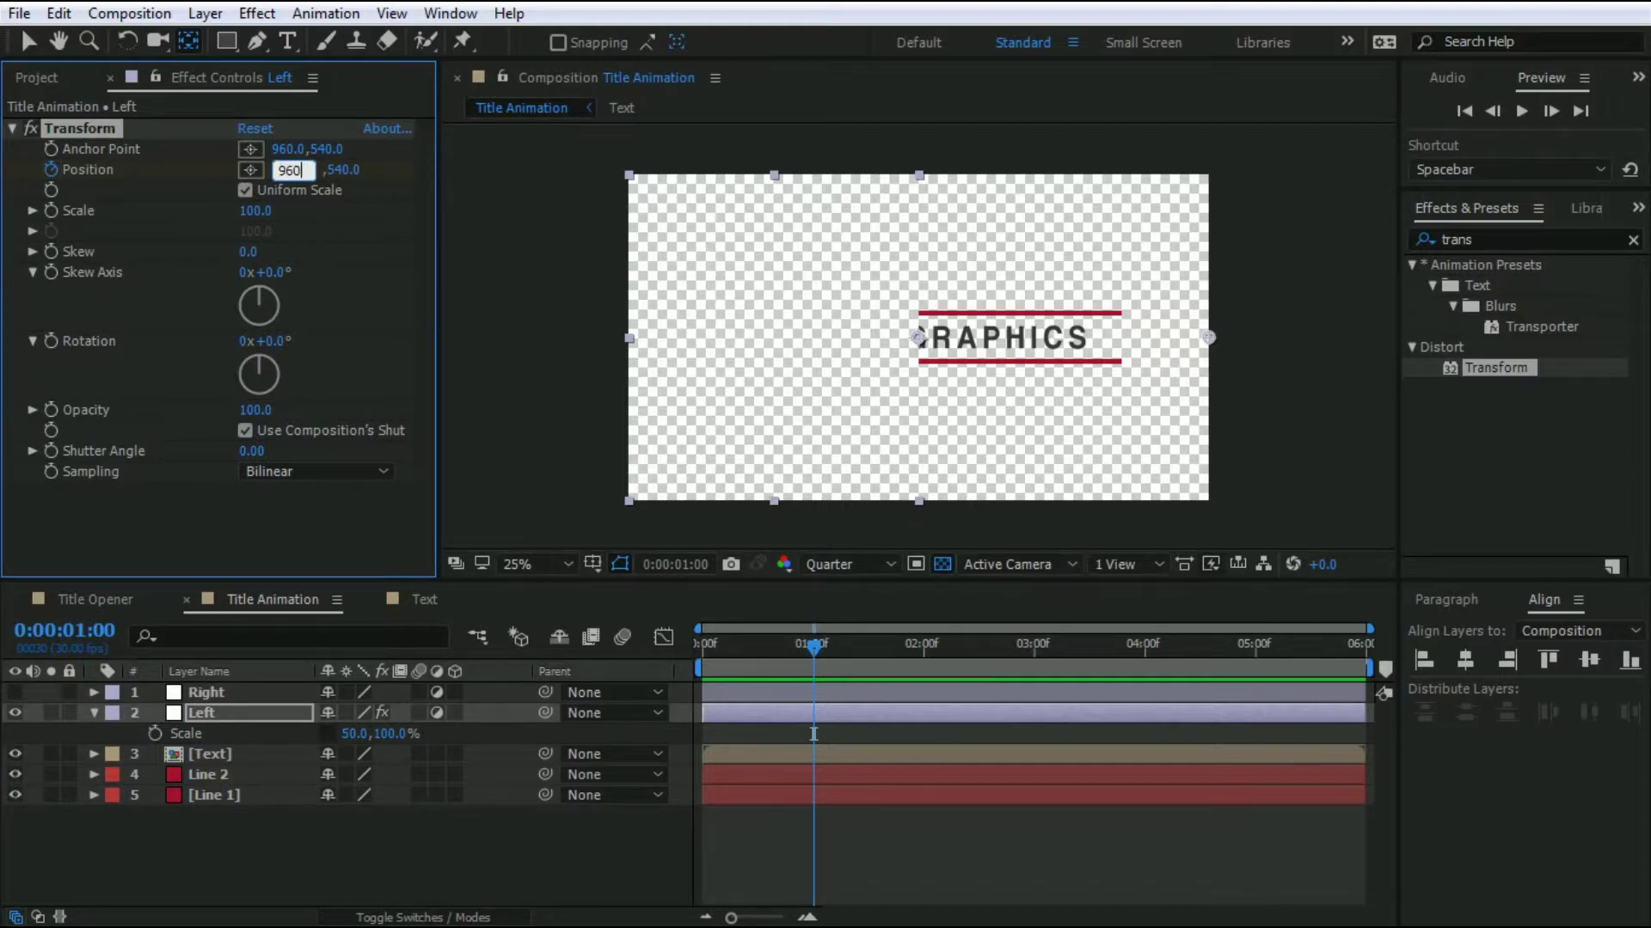
key(Return)
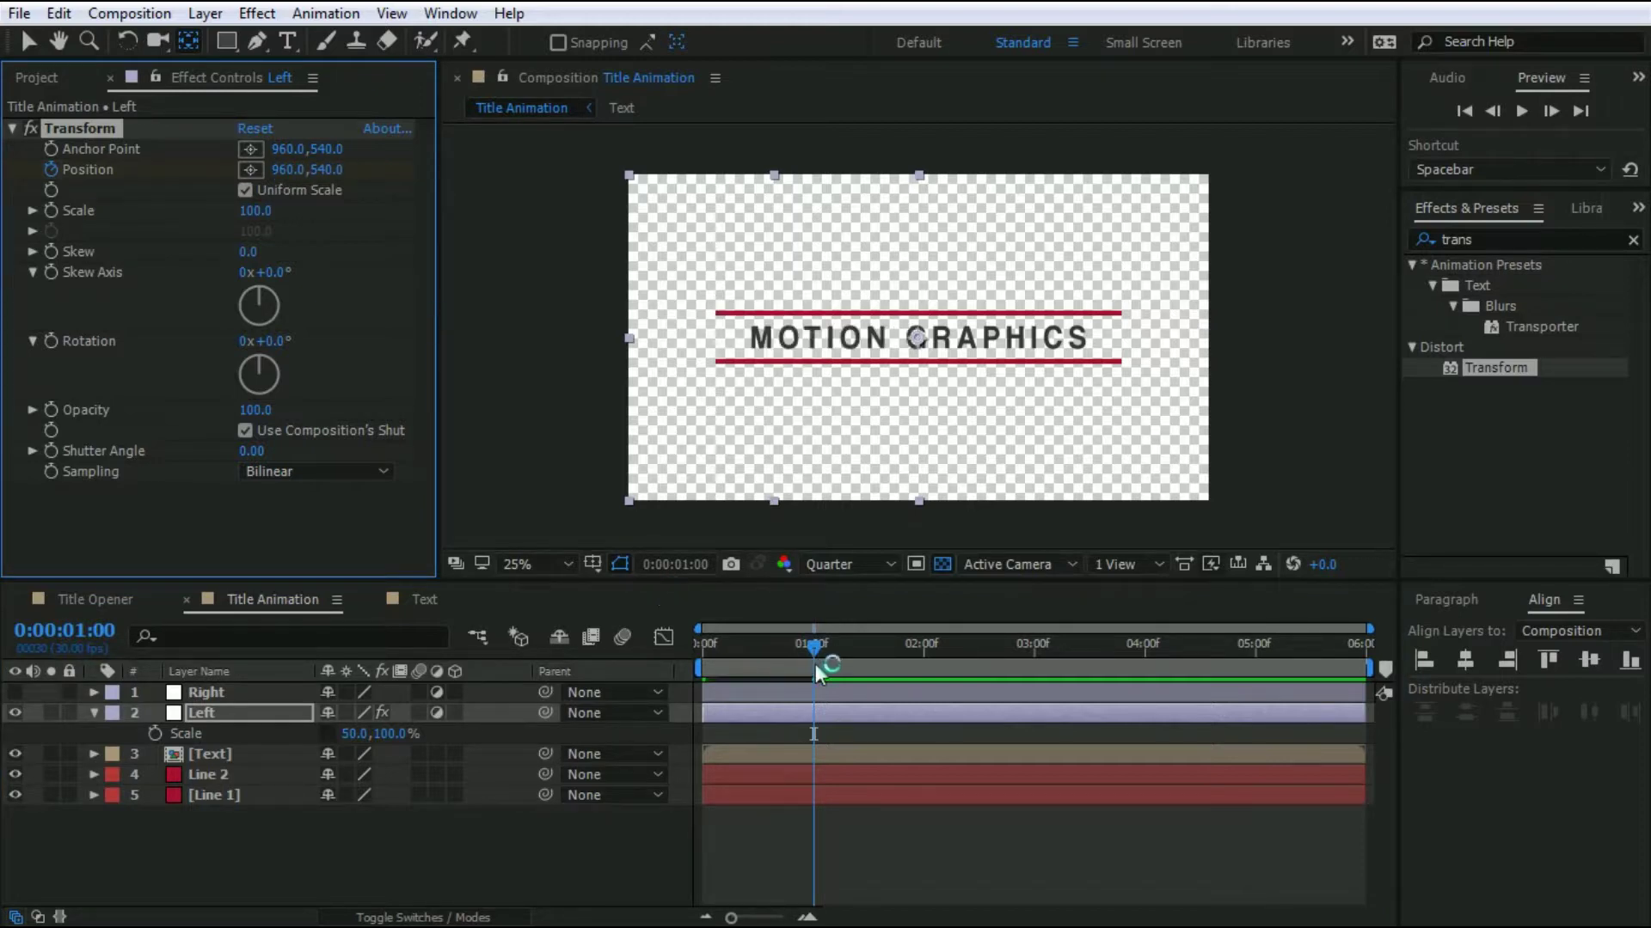
mouse_move(815, 664)
mouse_down()
mouse_move(717, 647)
mouse_move(865, 648)
mouse_move(813, 646)
mouse_up()
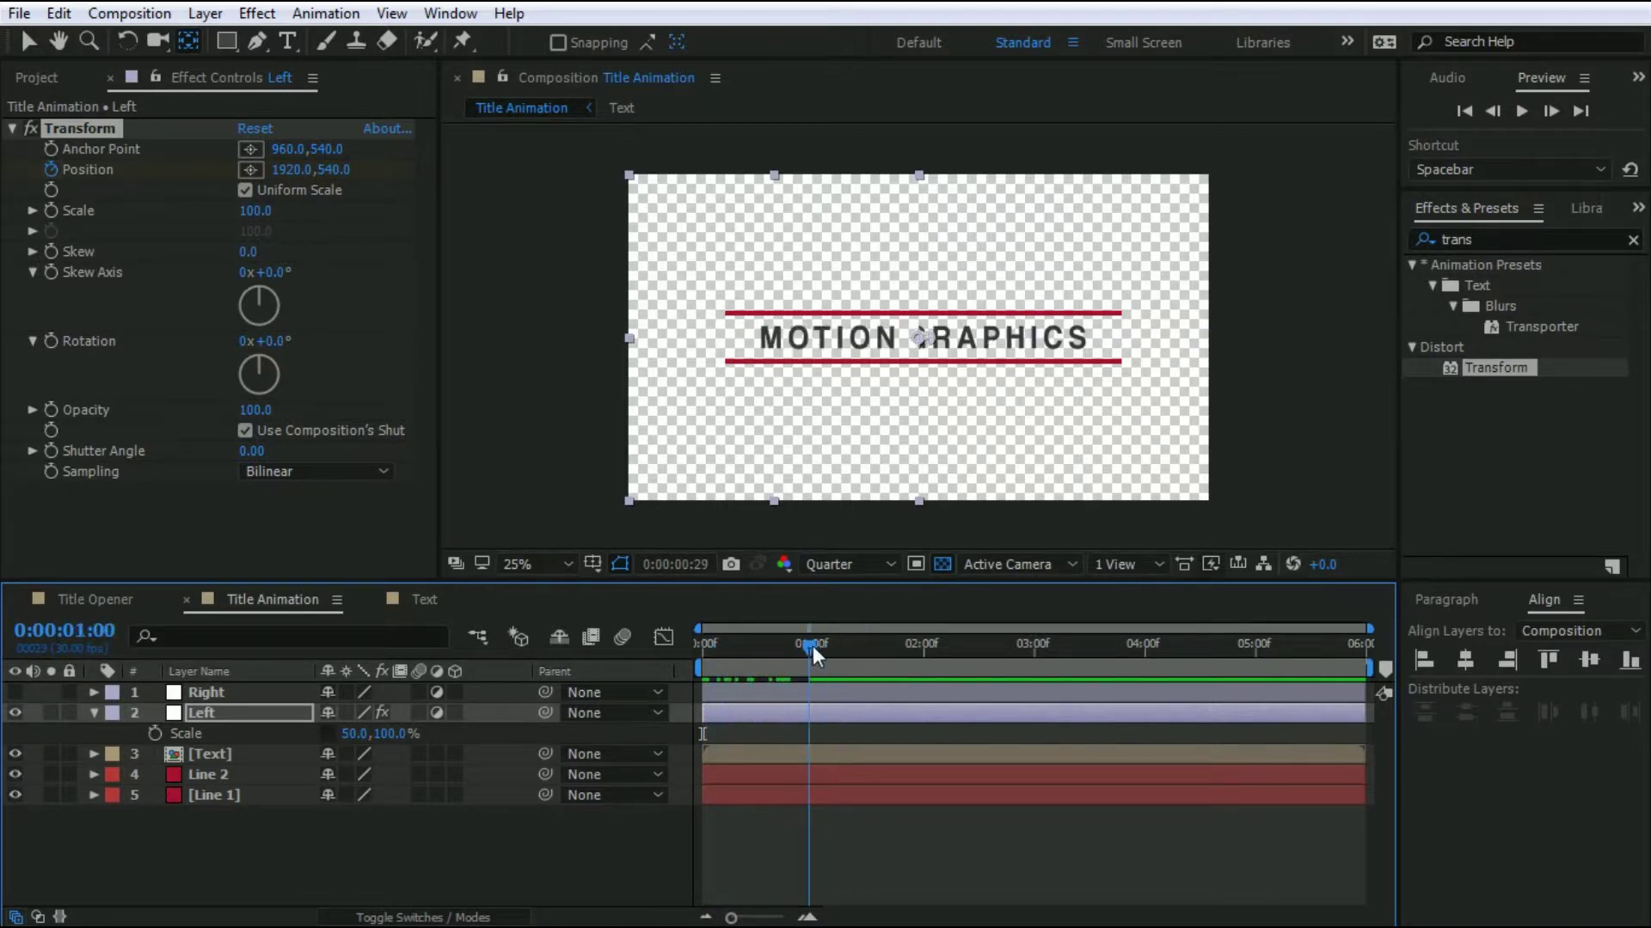
click(15, 713)
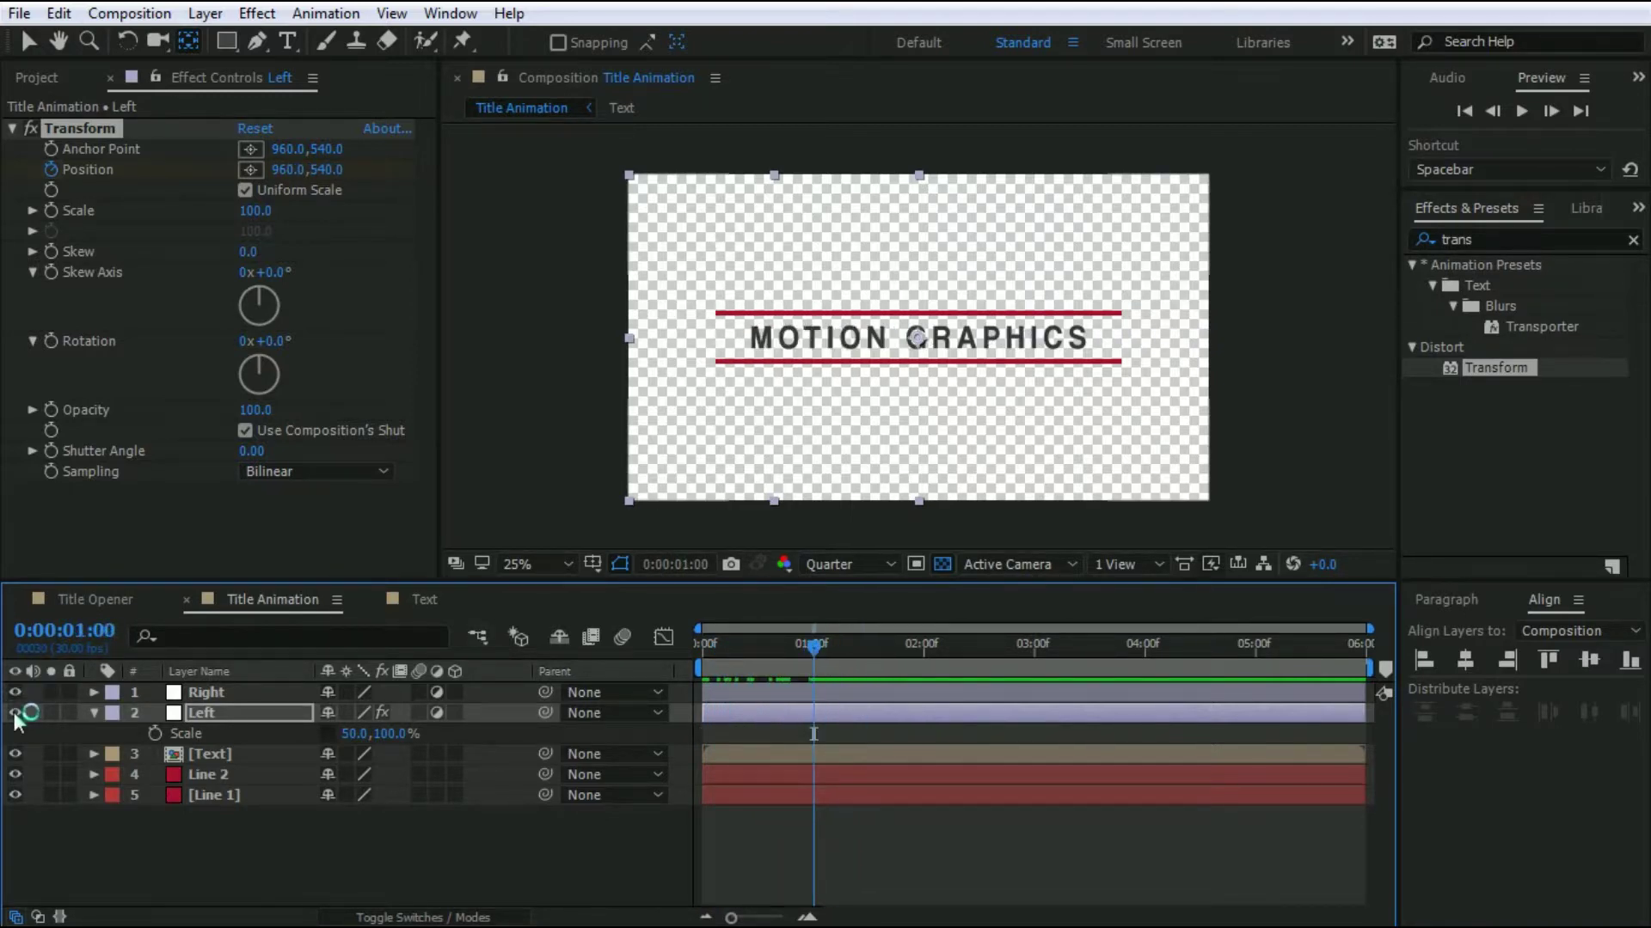
click(96, 712)
Add a Transform effect to the Right layer and set its horizontal scale to 50%.
click(193, 693)
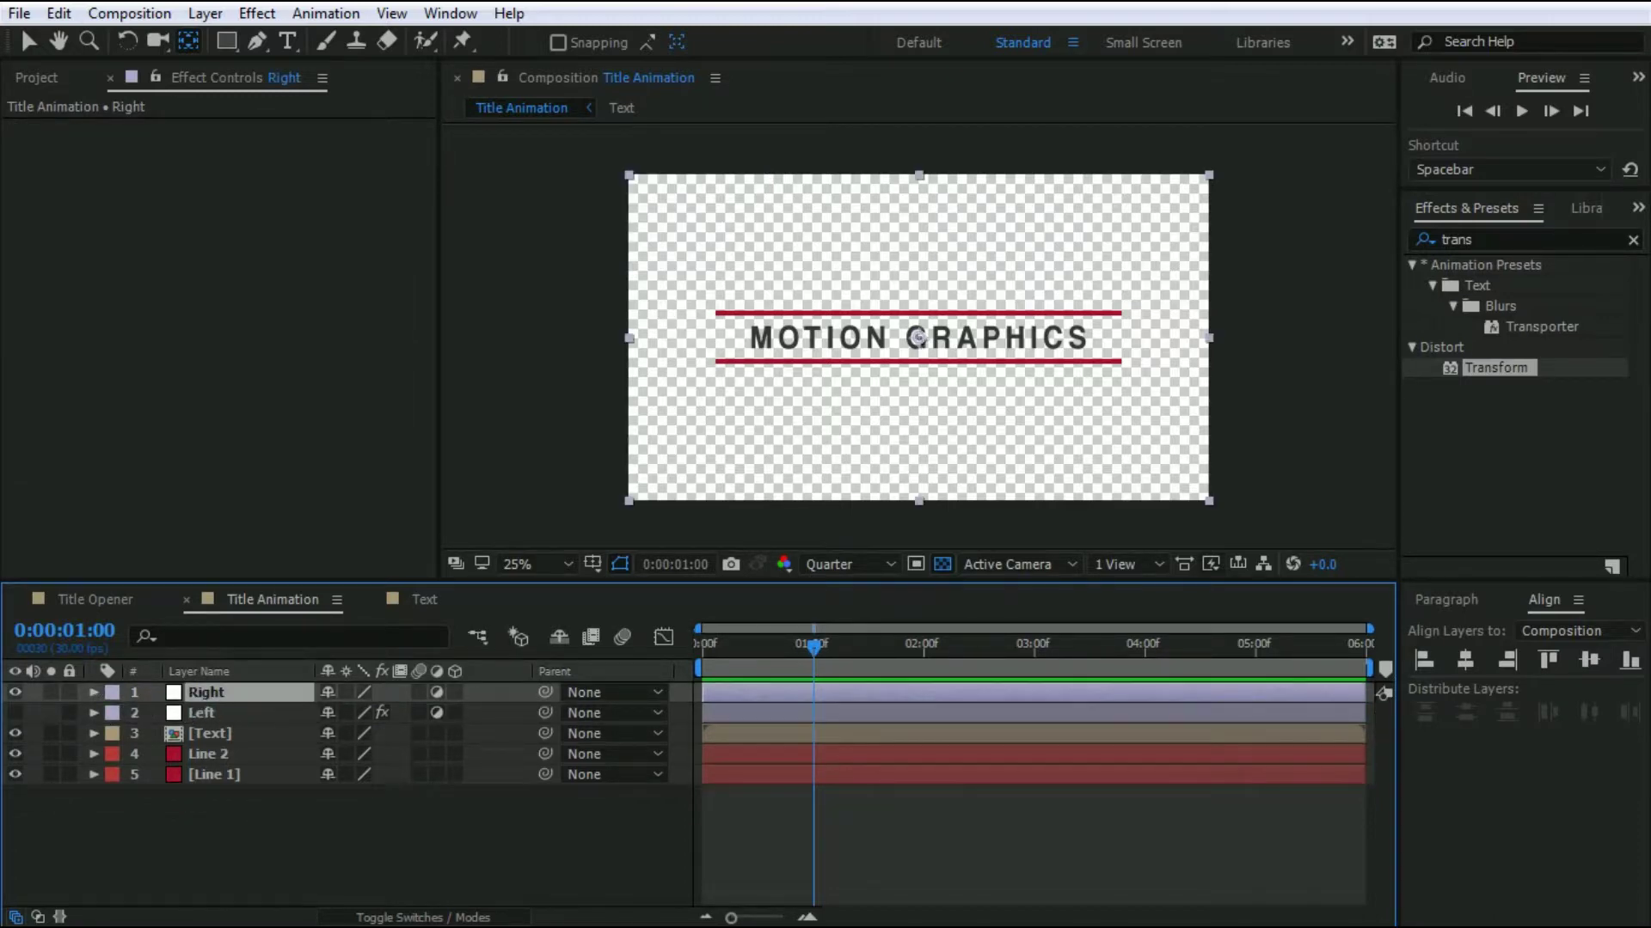
drag(1518, 380, 282, 689)
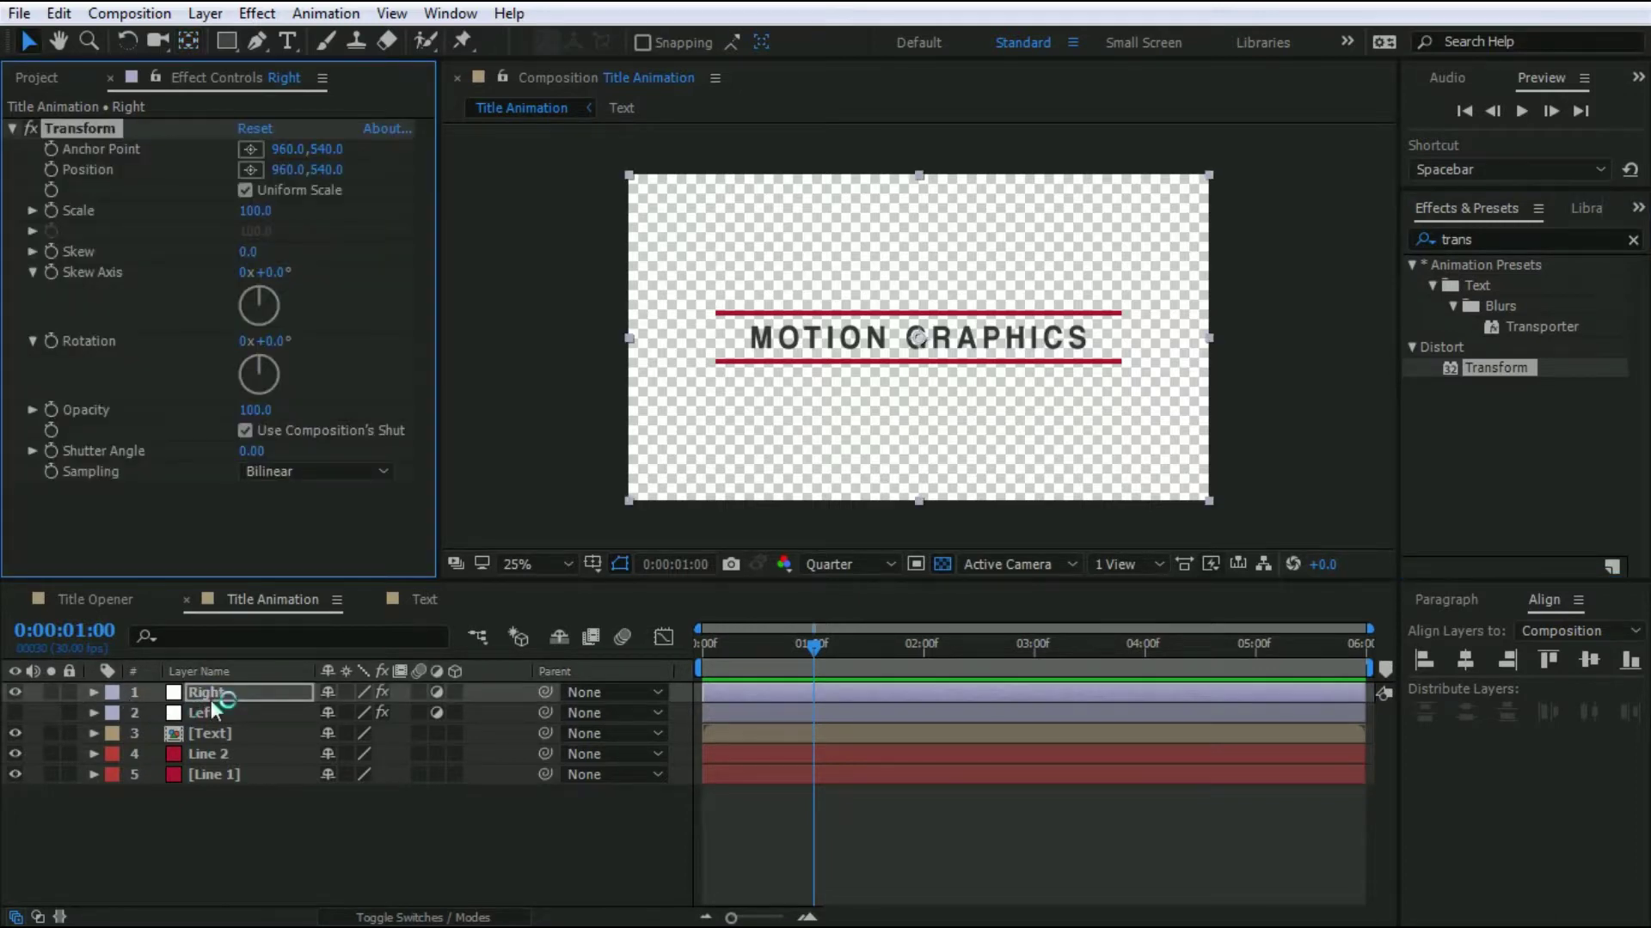
key(s)
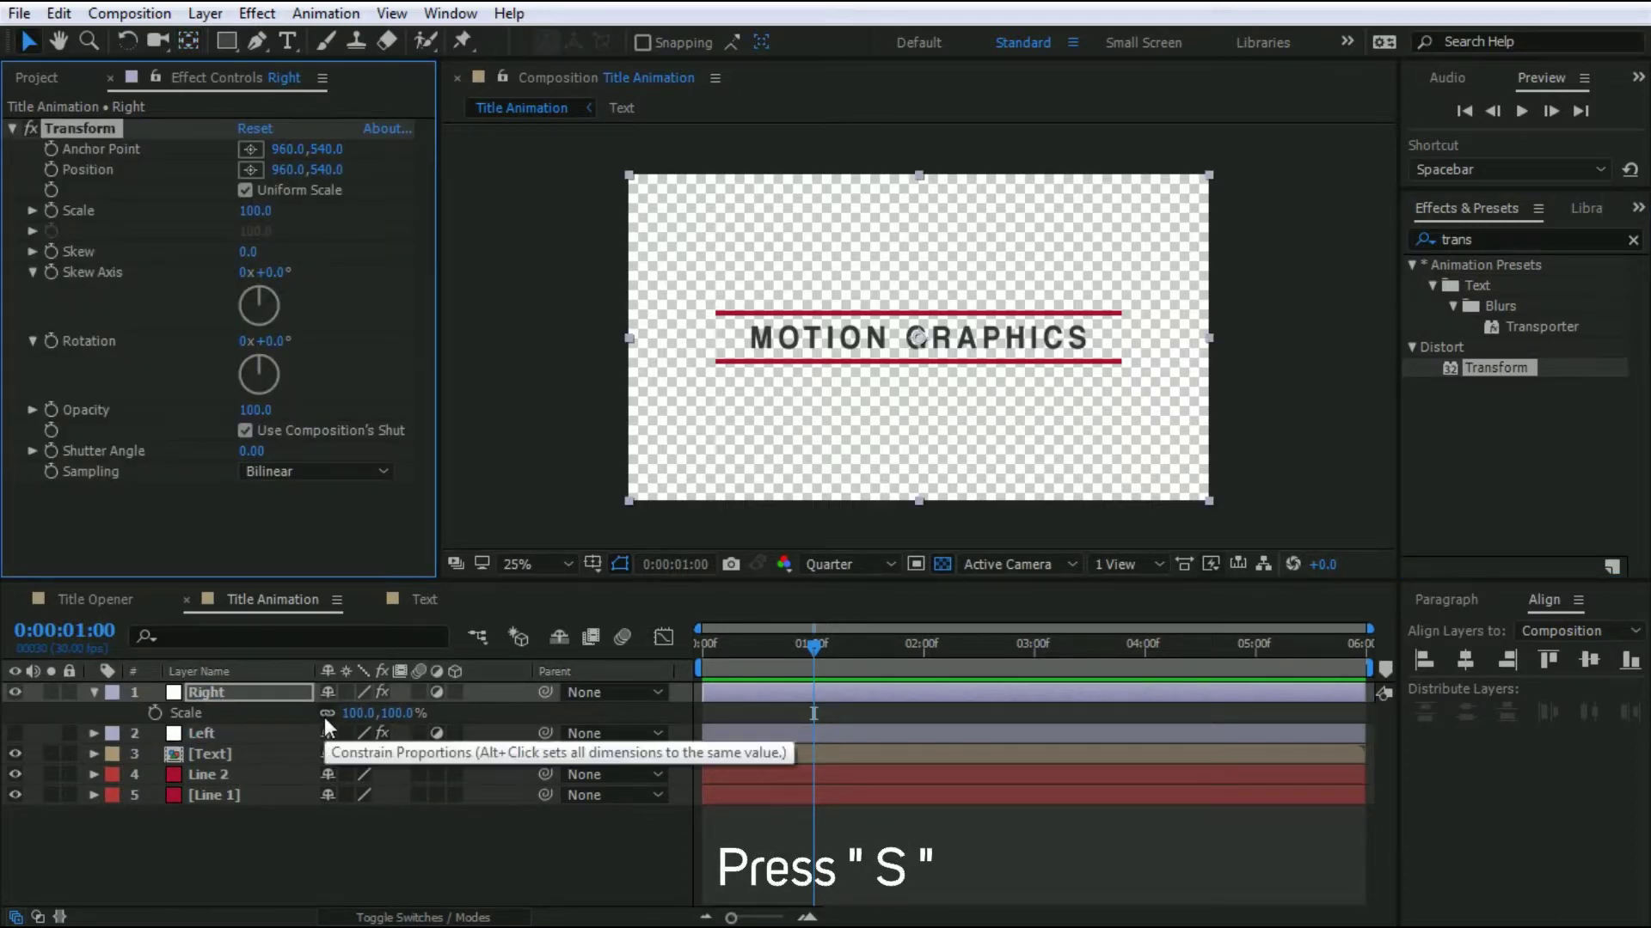
click(327, 717)
click(361, 714)
text(50)
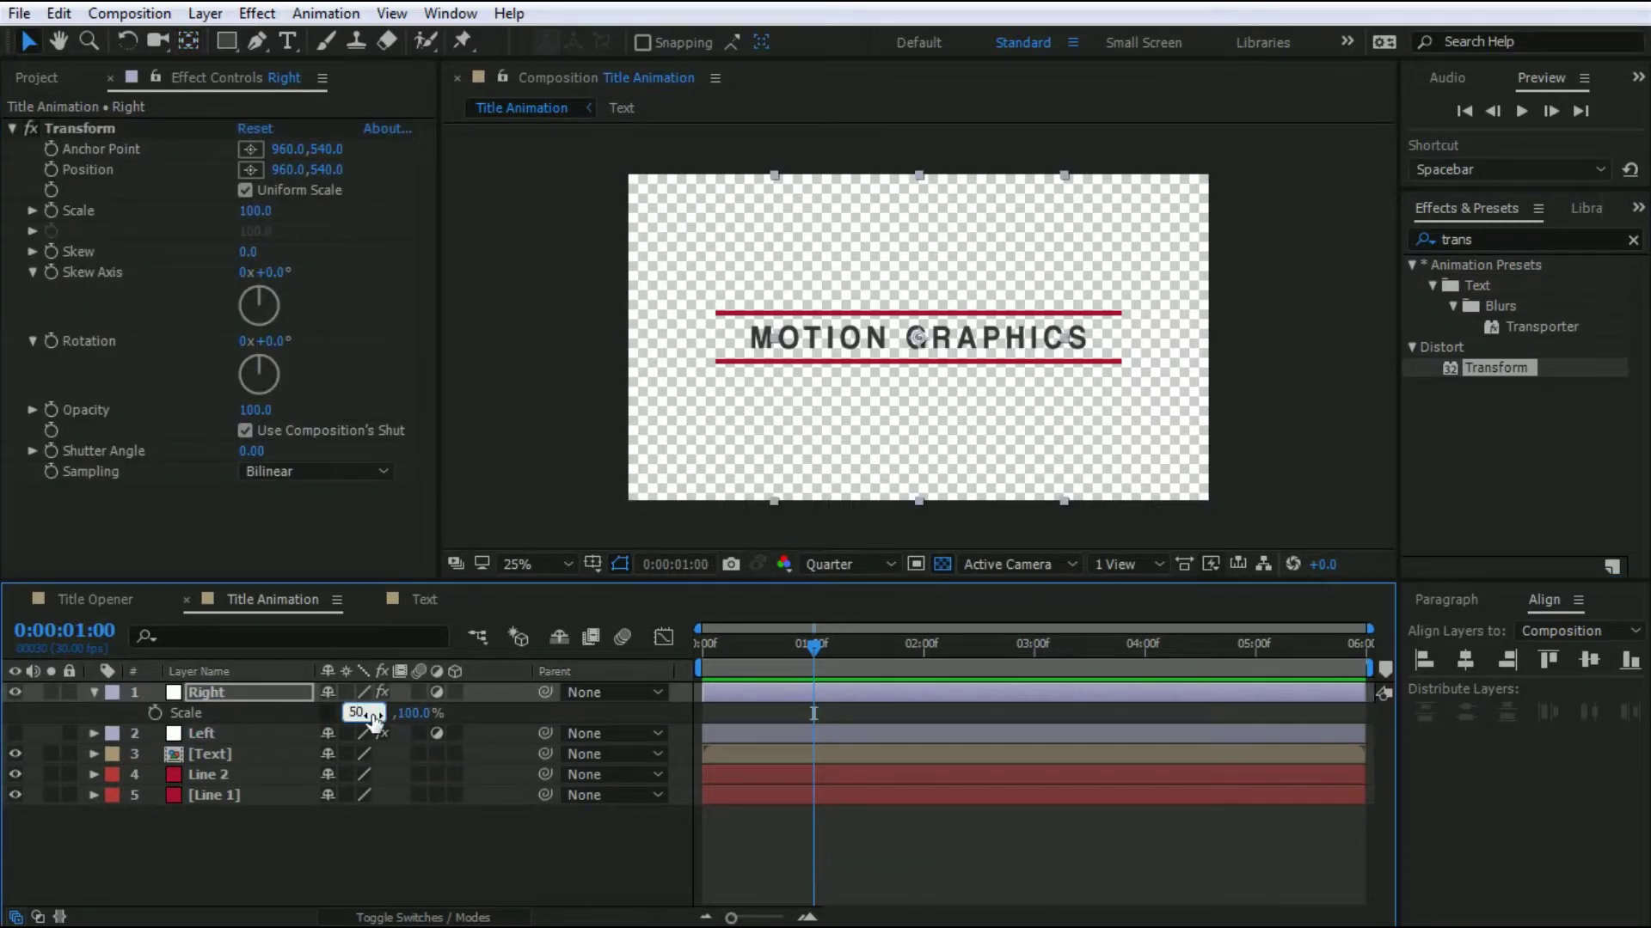
key(Return)
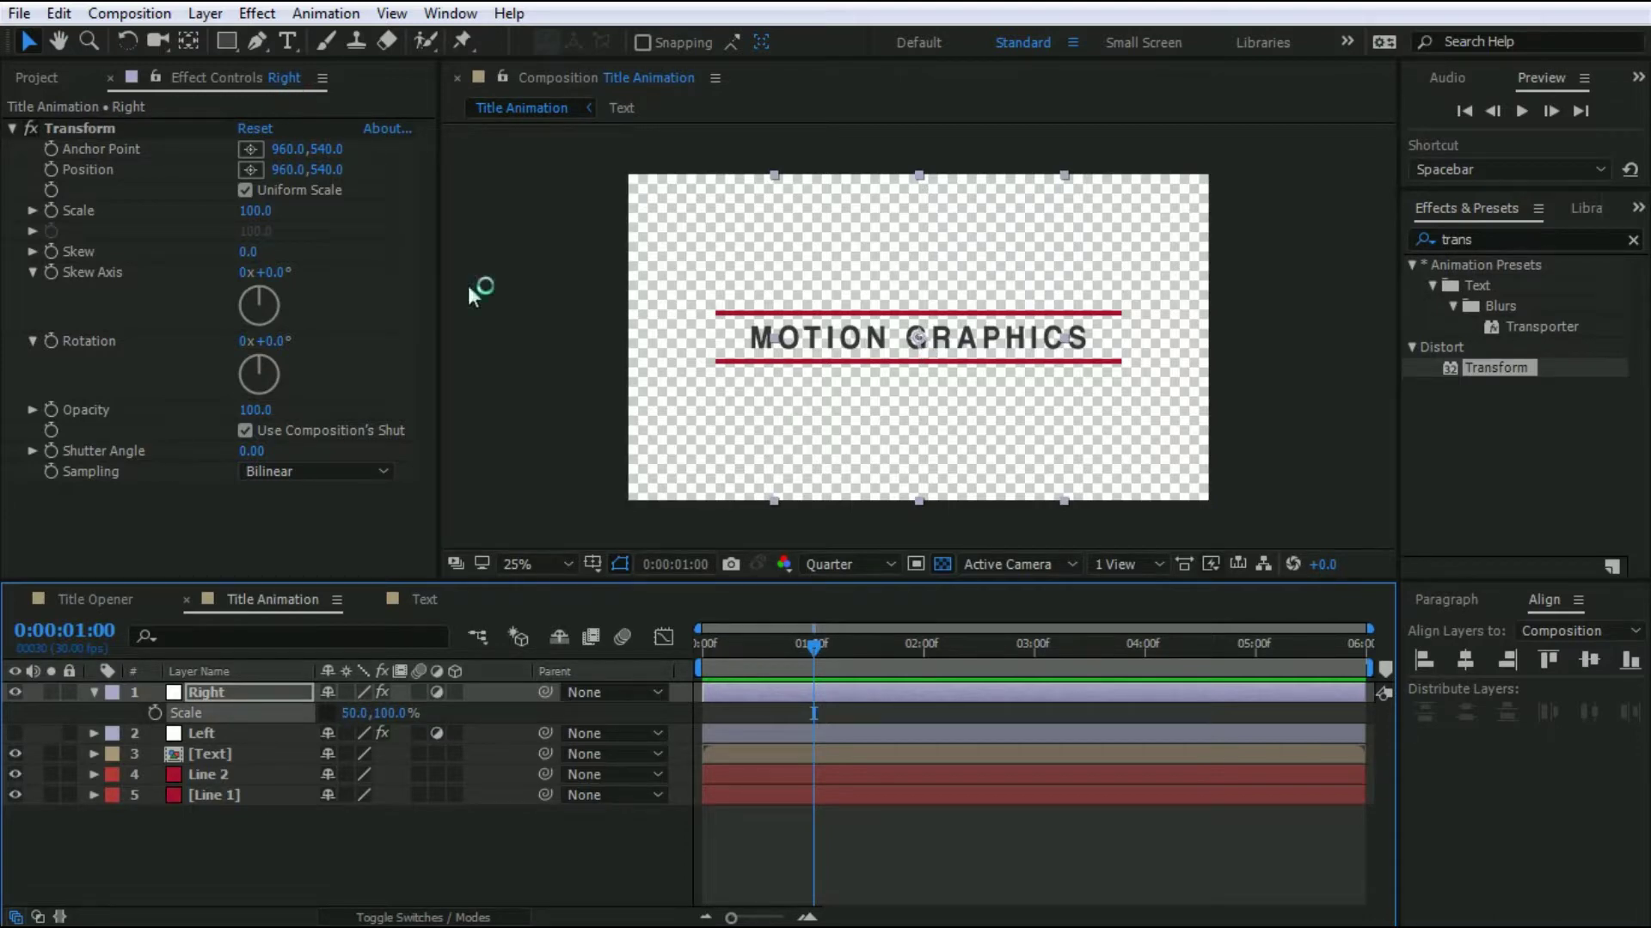
Align the Right layer to the composition's right edge and move its anchor point to the centre.
click(1506, 662)
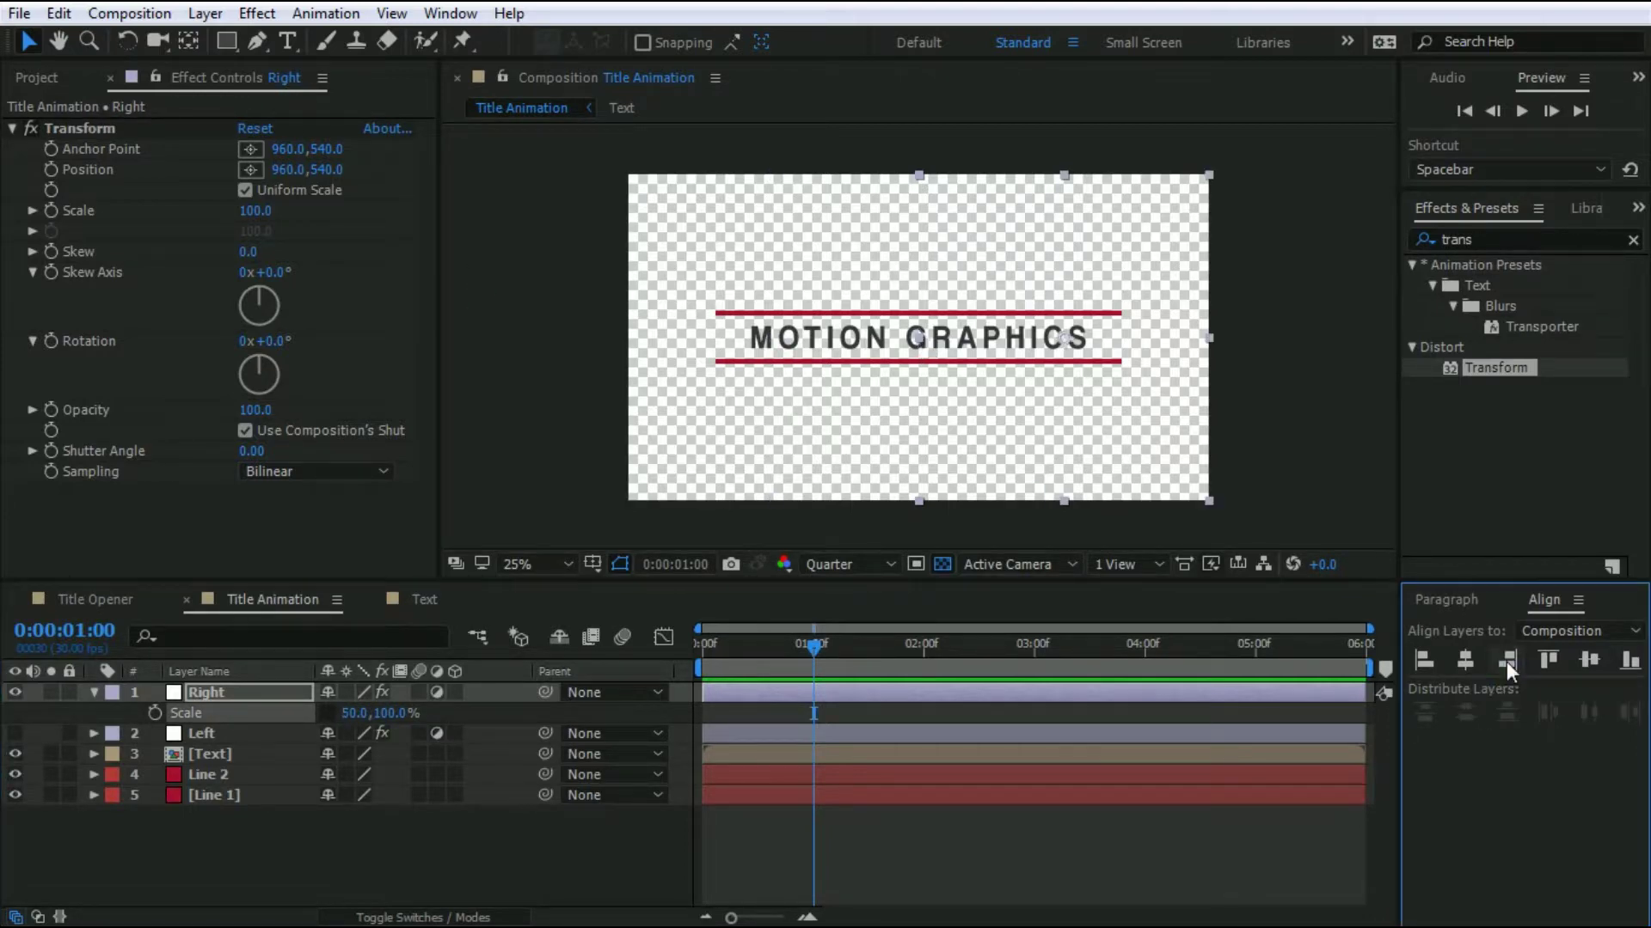
click(191, 38)
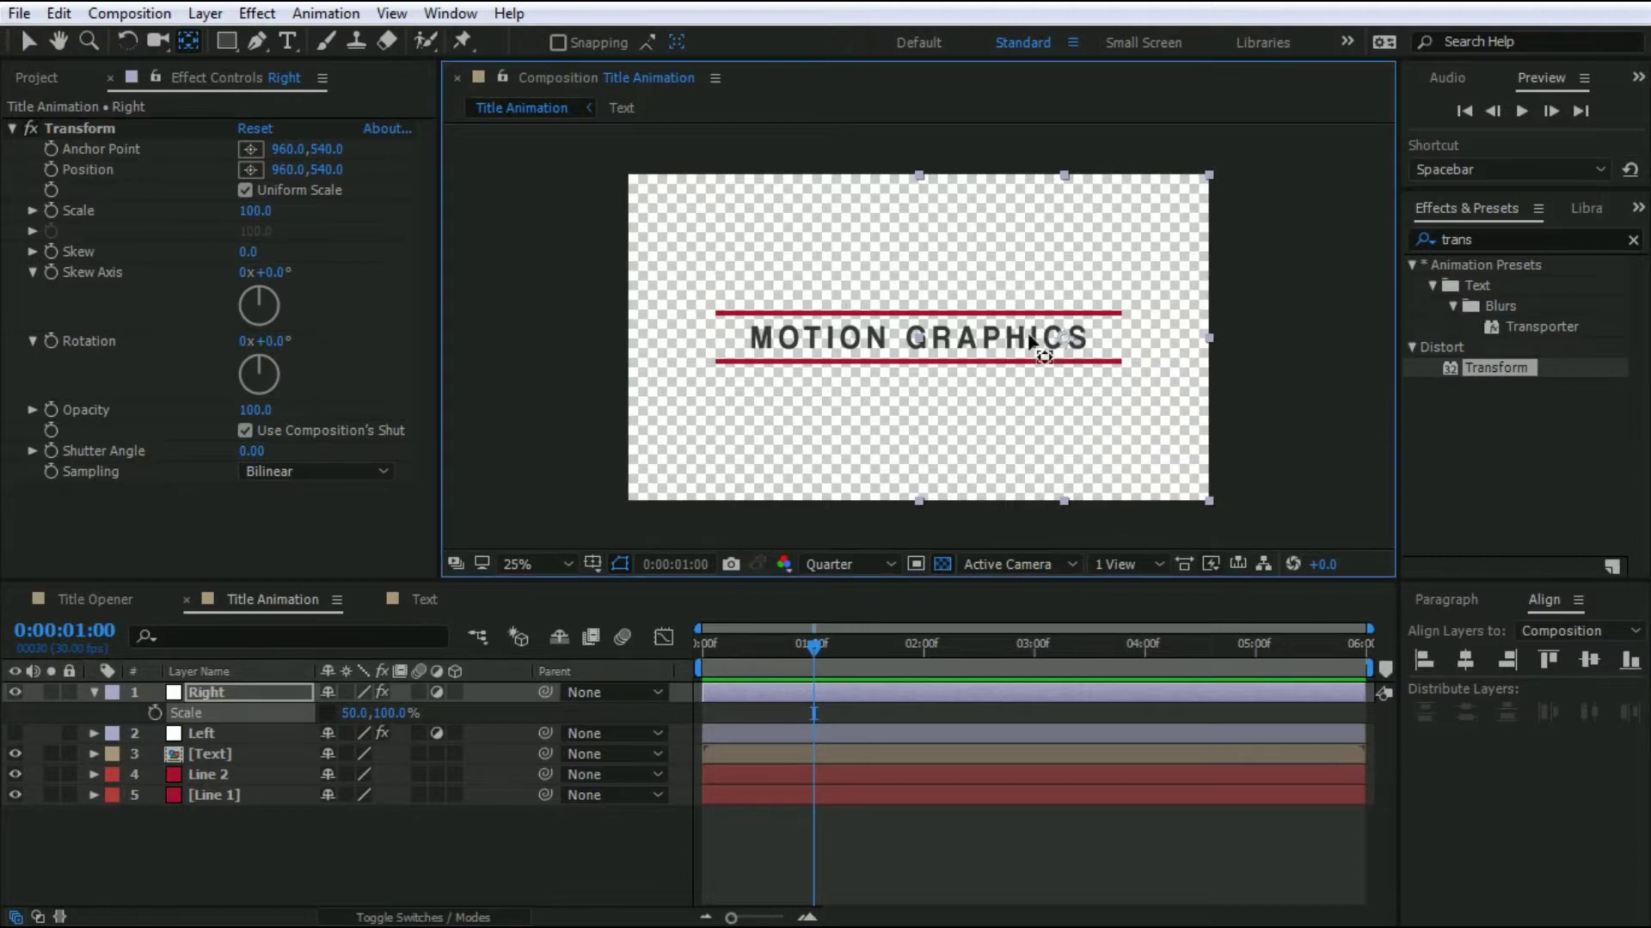
drag(1066, 344, 922, 347)
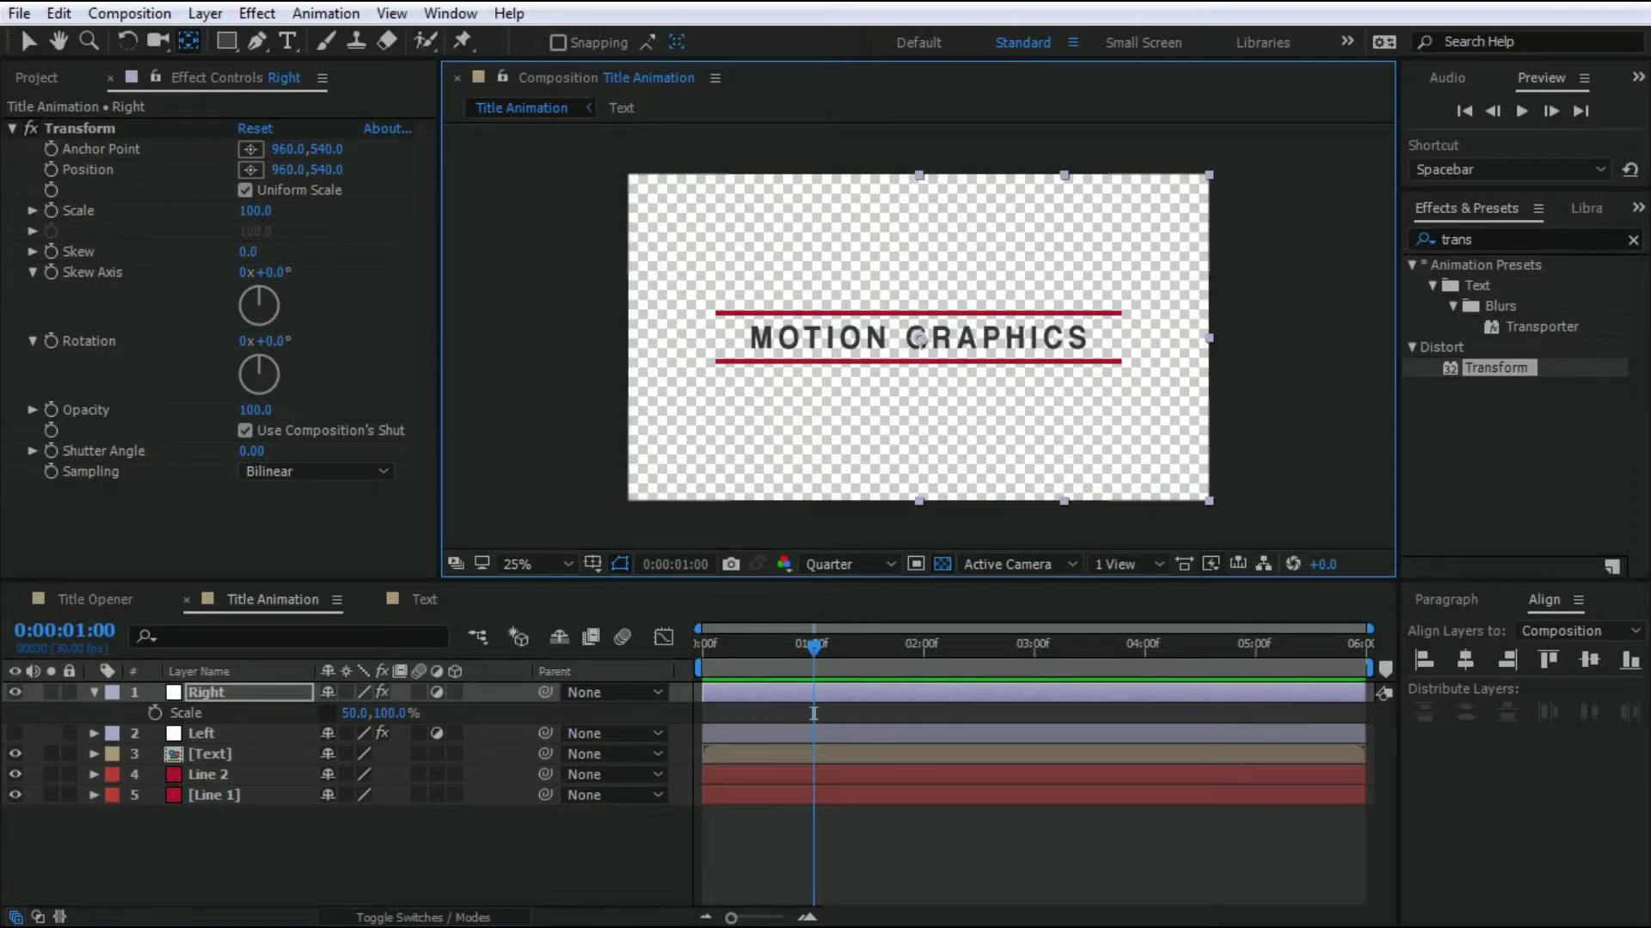
click(225, 705)
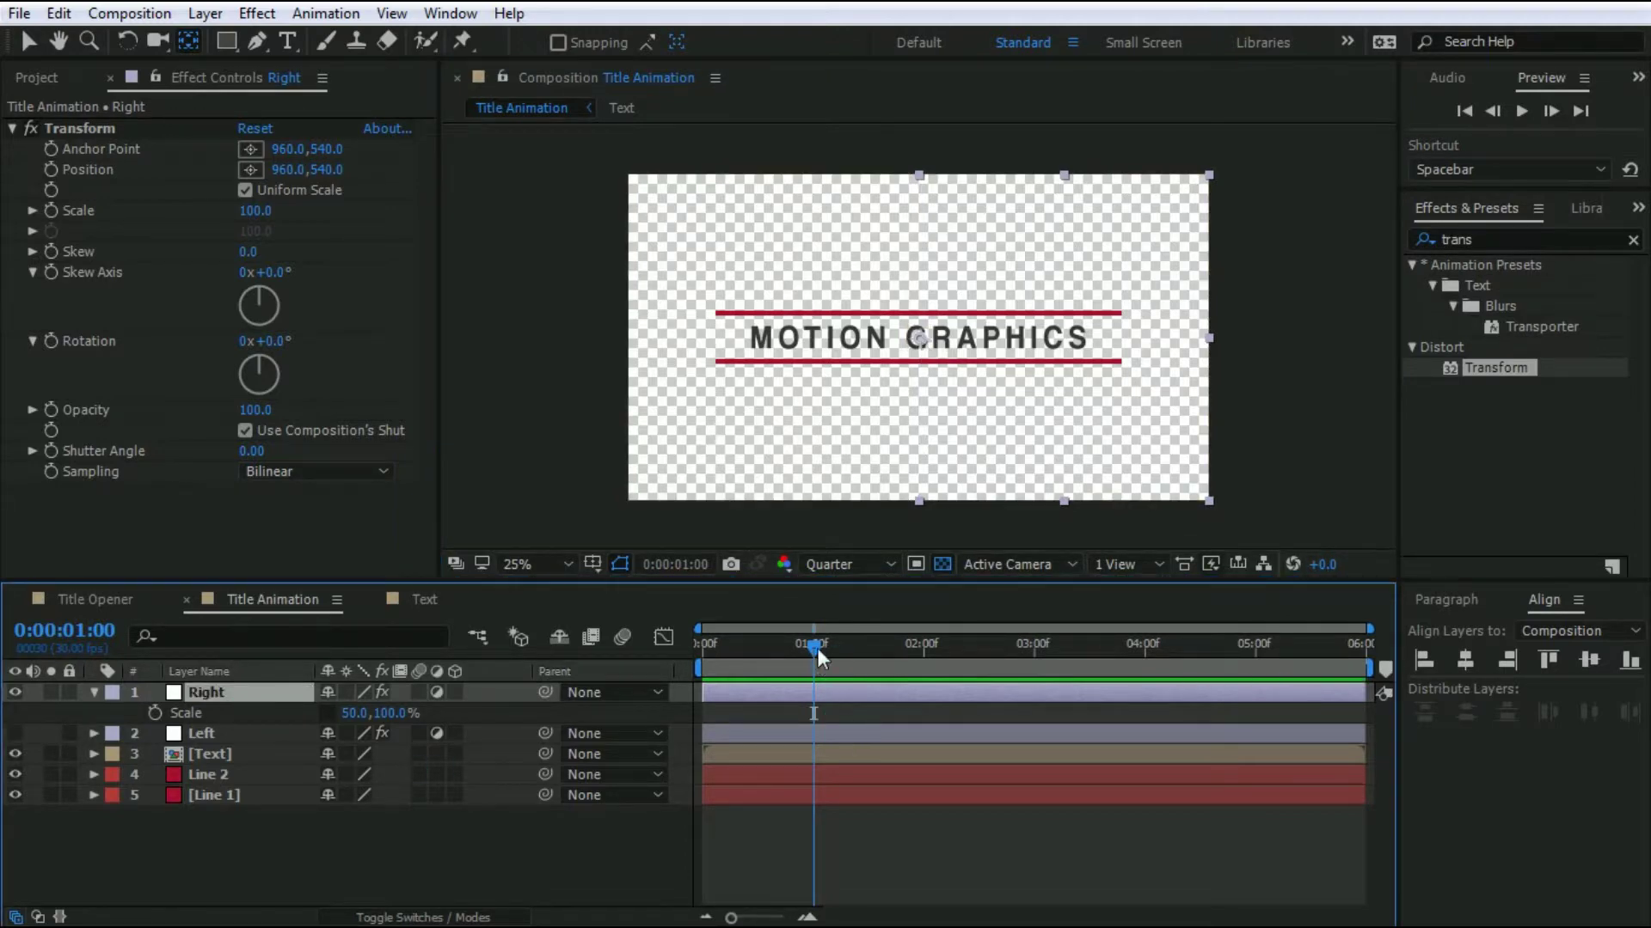
drag(818, 648, 614, 646)
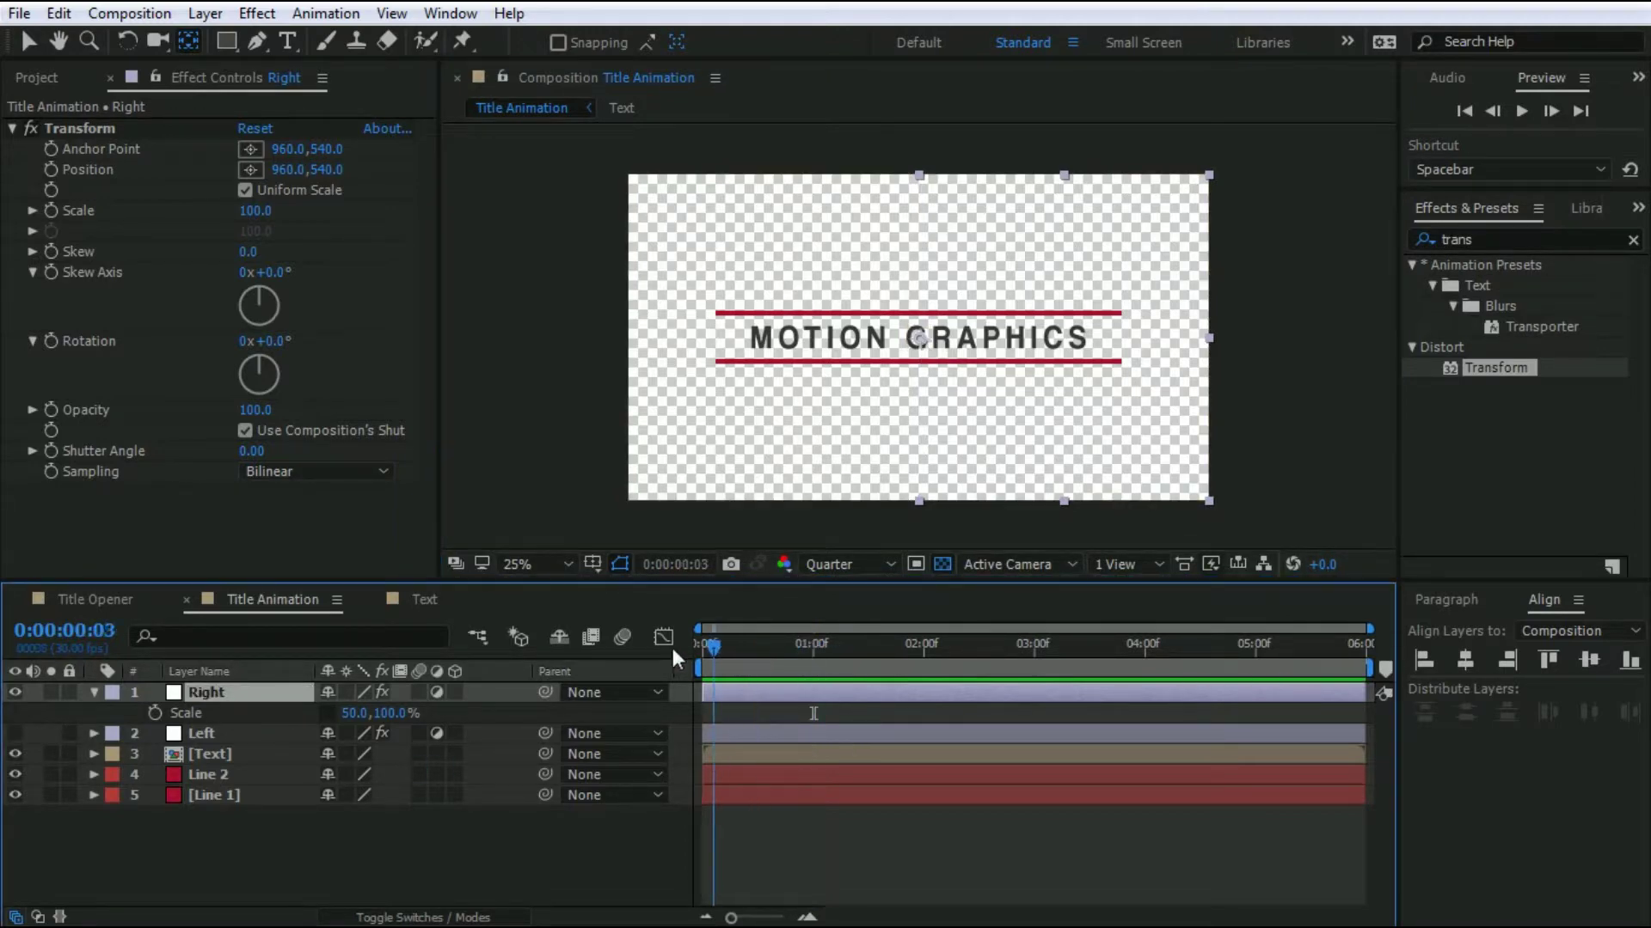
Keyframe the Right layer's Transform Position X at 0 at 0:00 and 960 at one second.
click(53, 175)
click(291, 171)
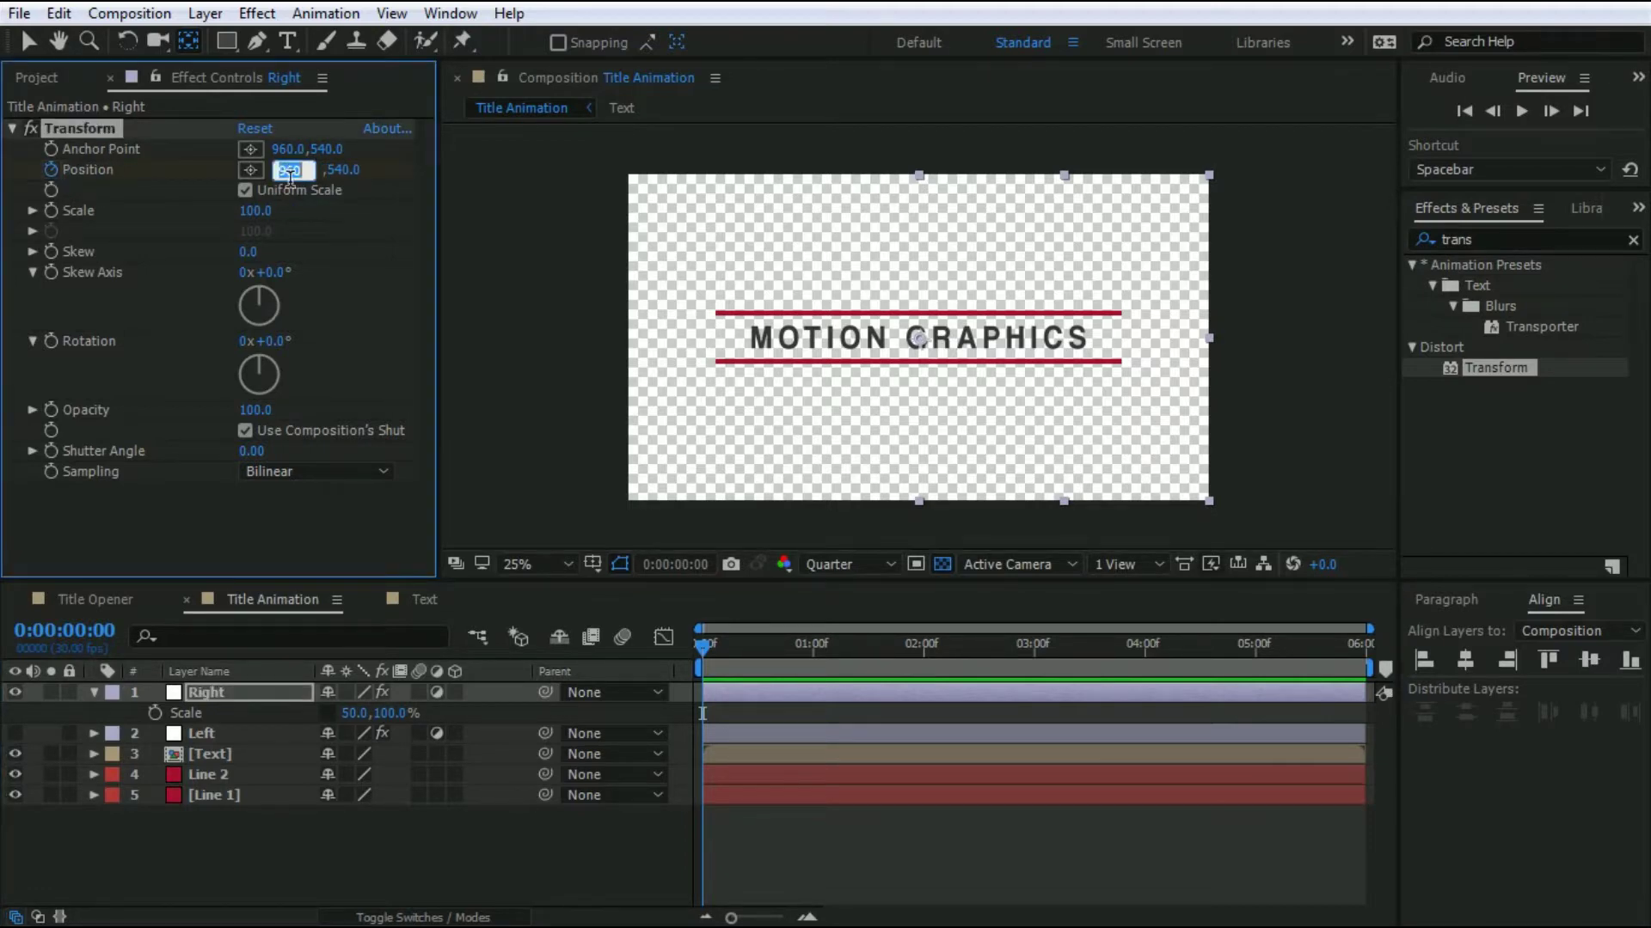
text(0)
key(Return)
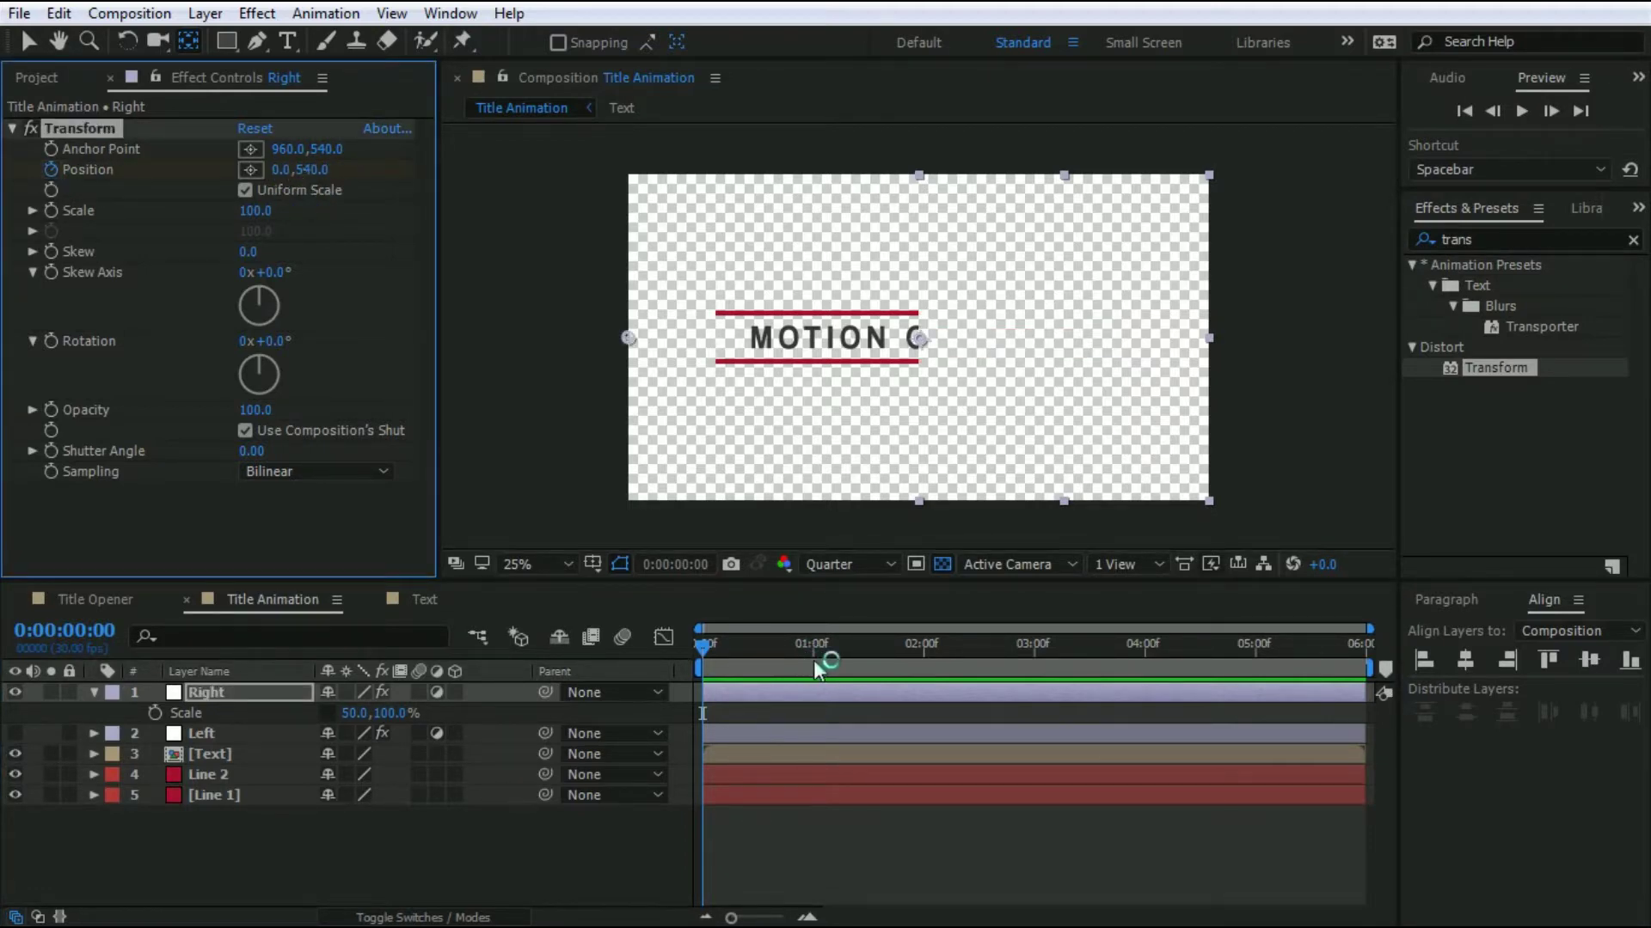
click(813, 661)
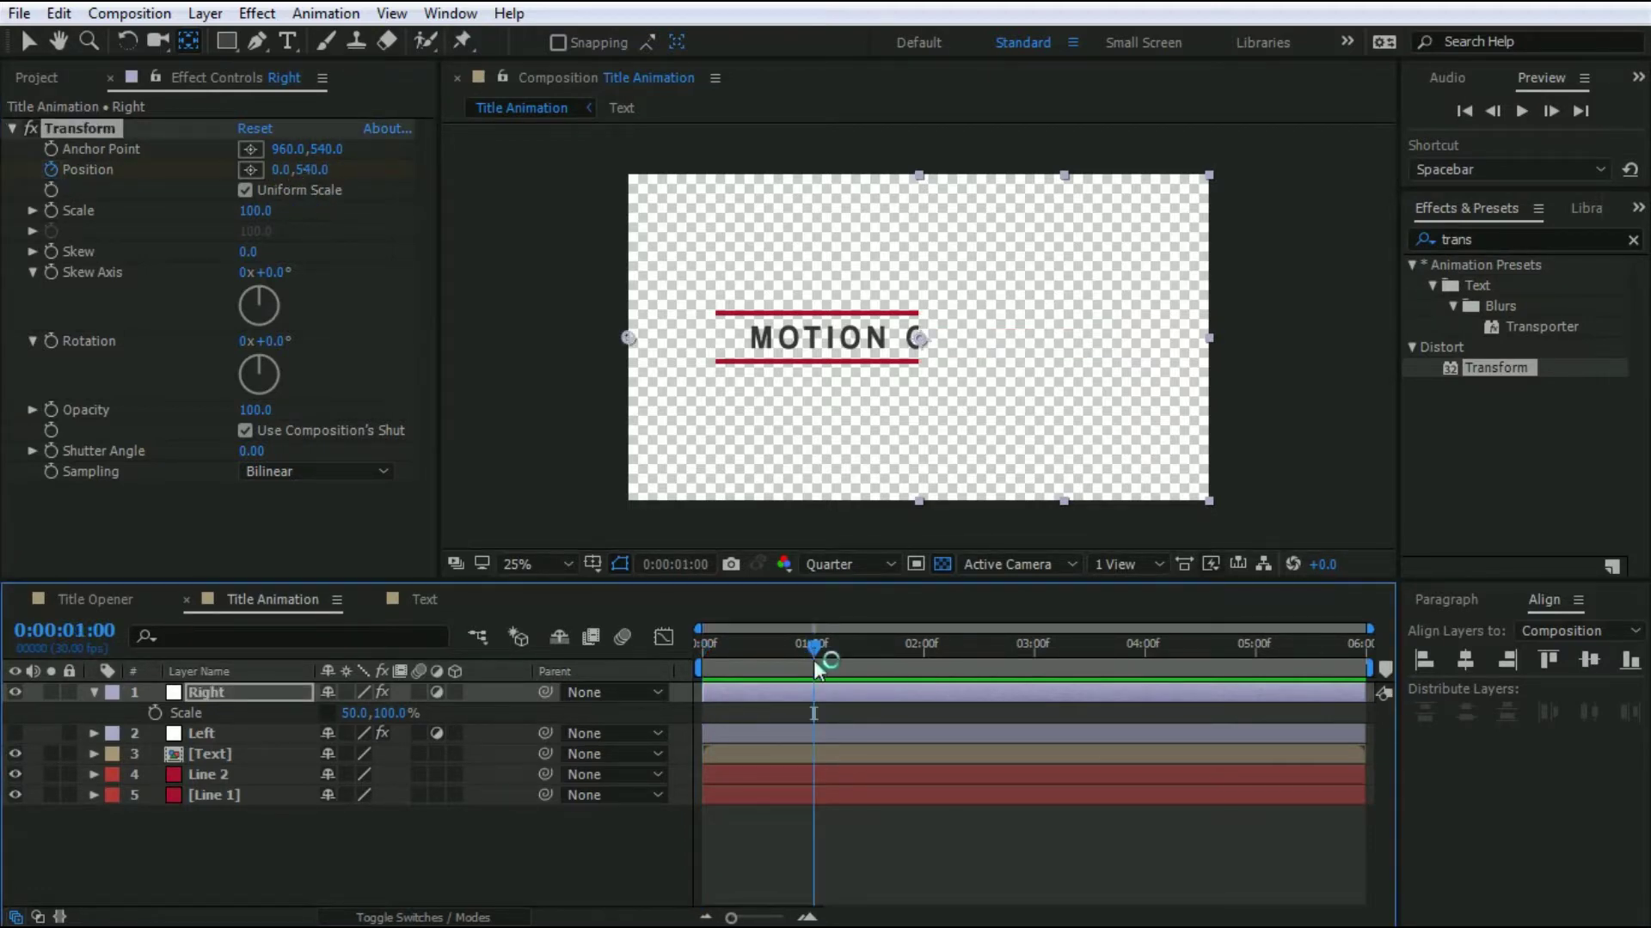
click(290, 171)
text(960)
key(Return)
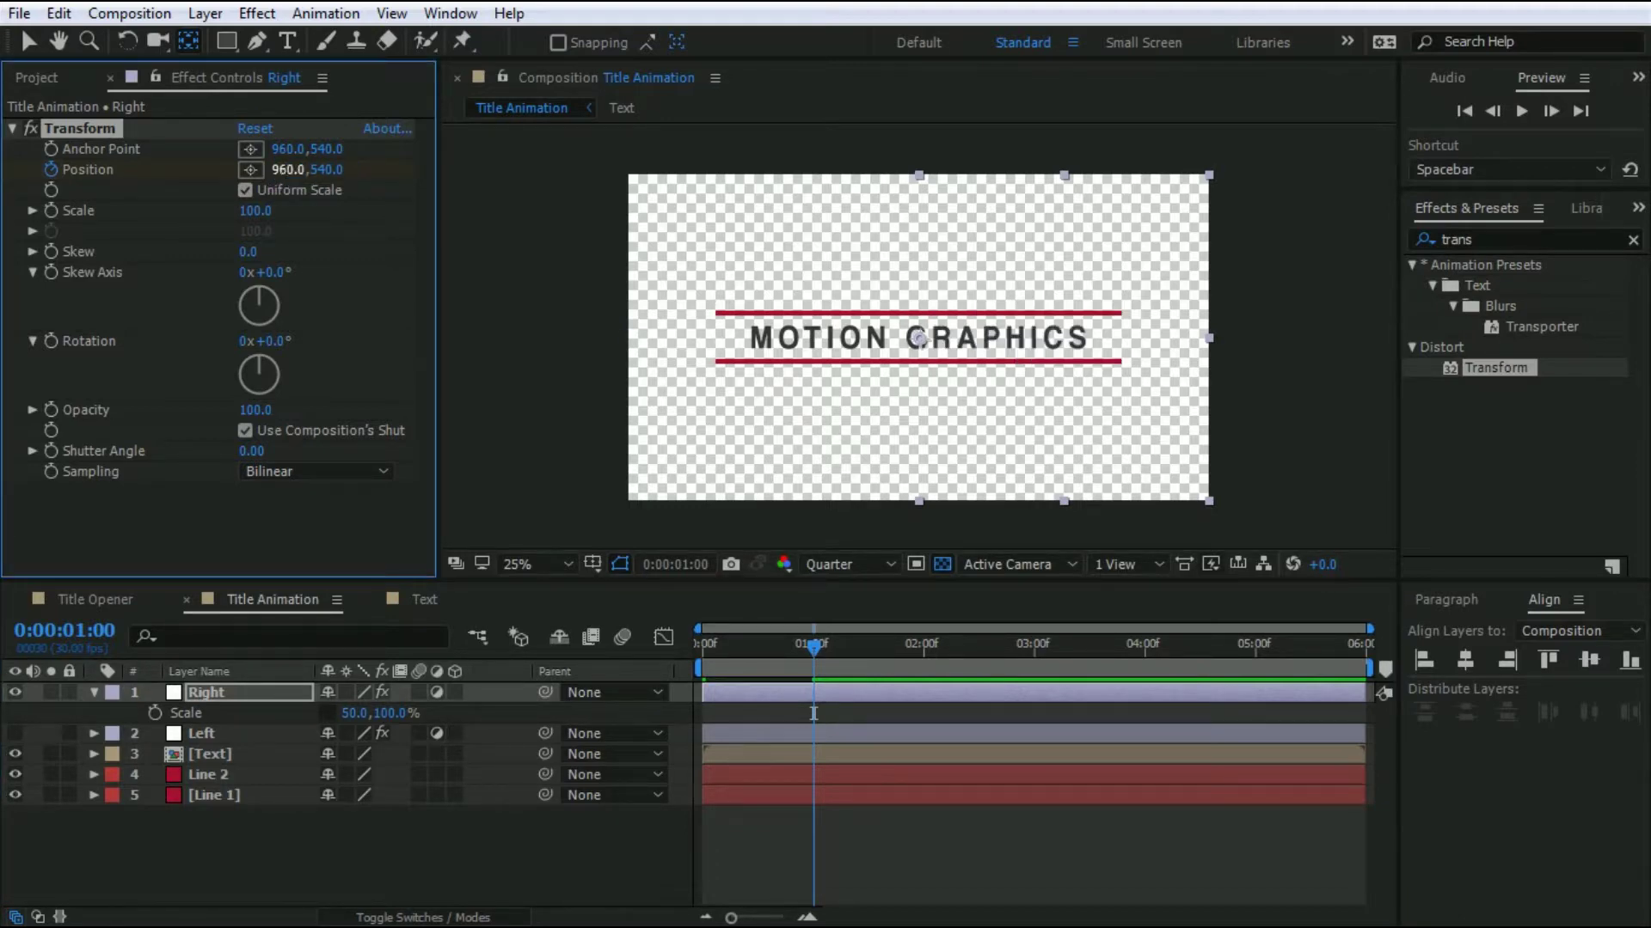
Preview the slide-in twice from the start and collapse the Right layer's properties.
drag(813, 653, 691, 643)
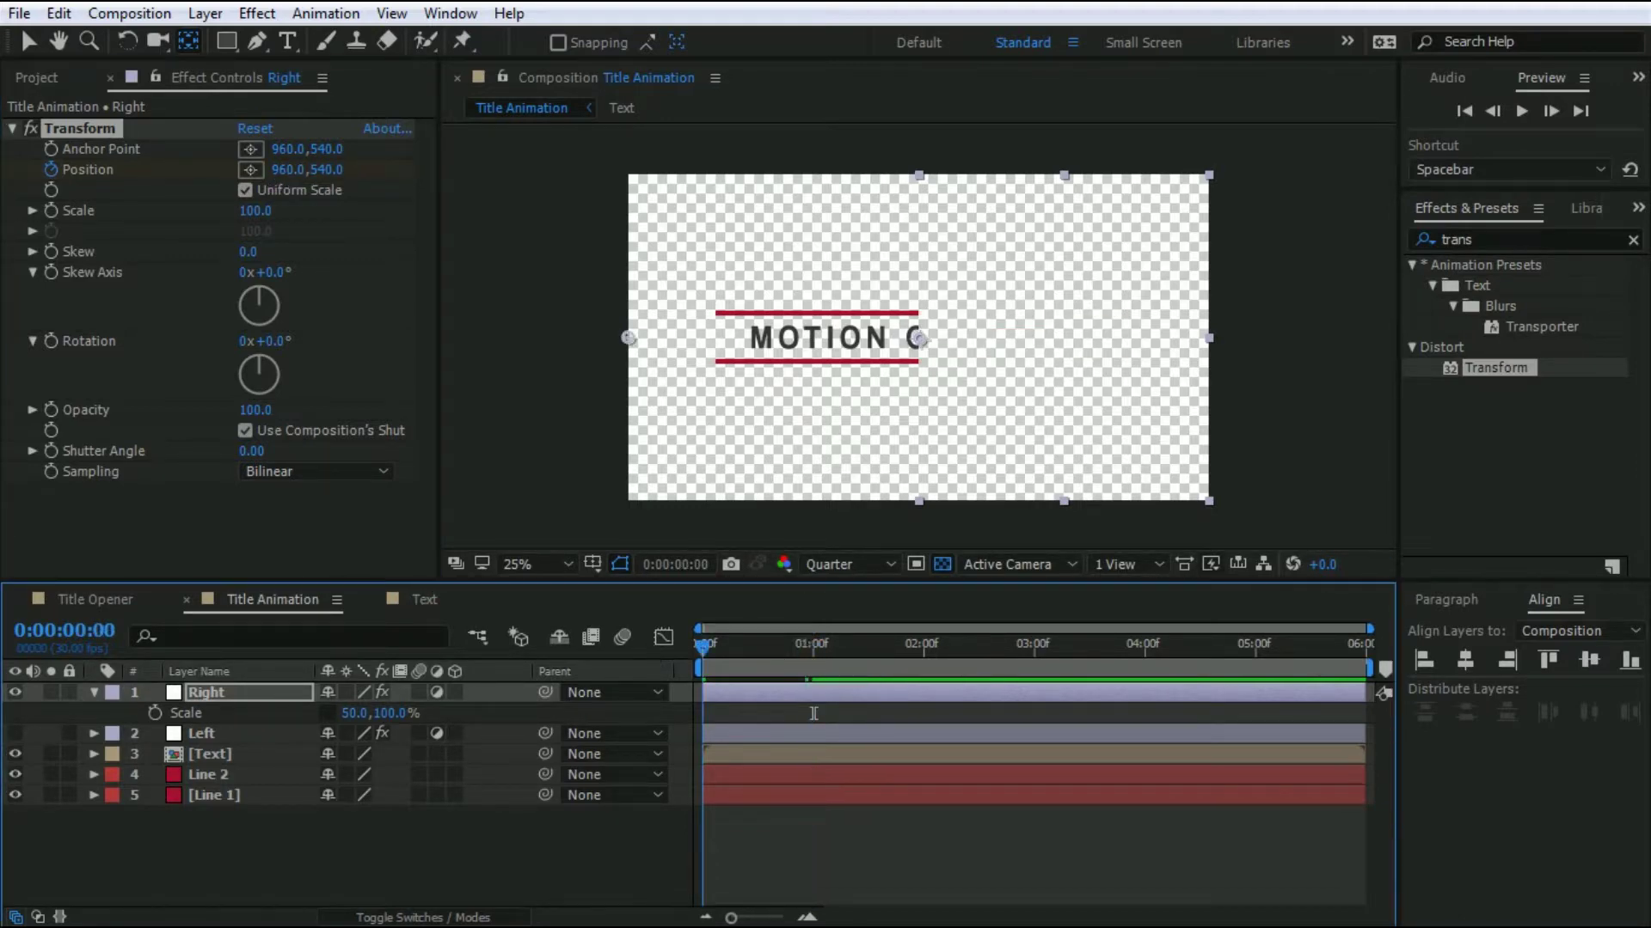
key(space)
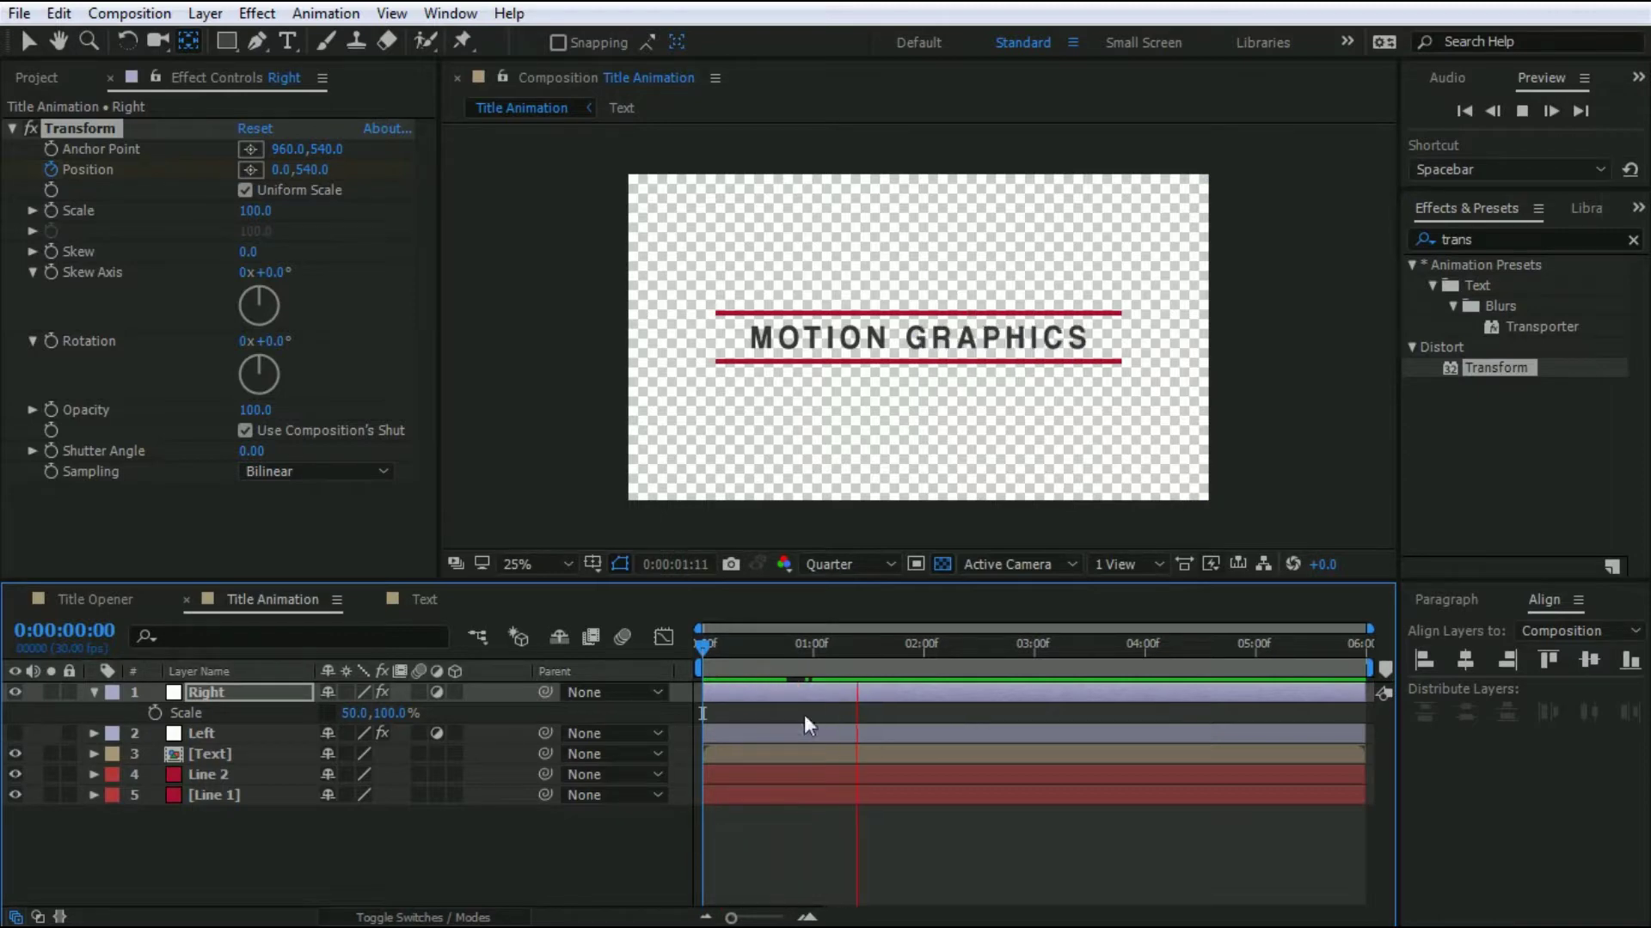
key(space)
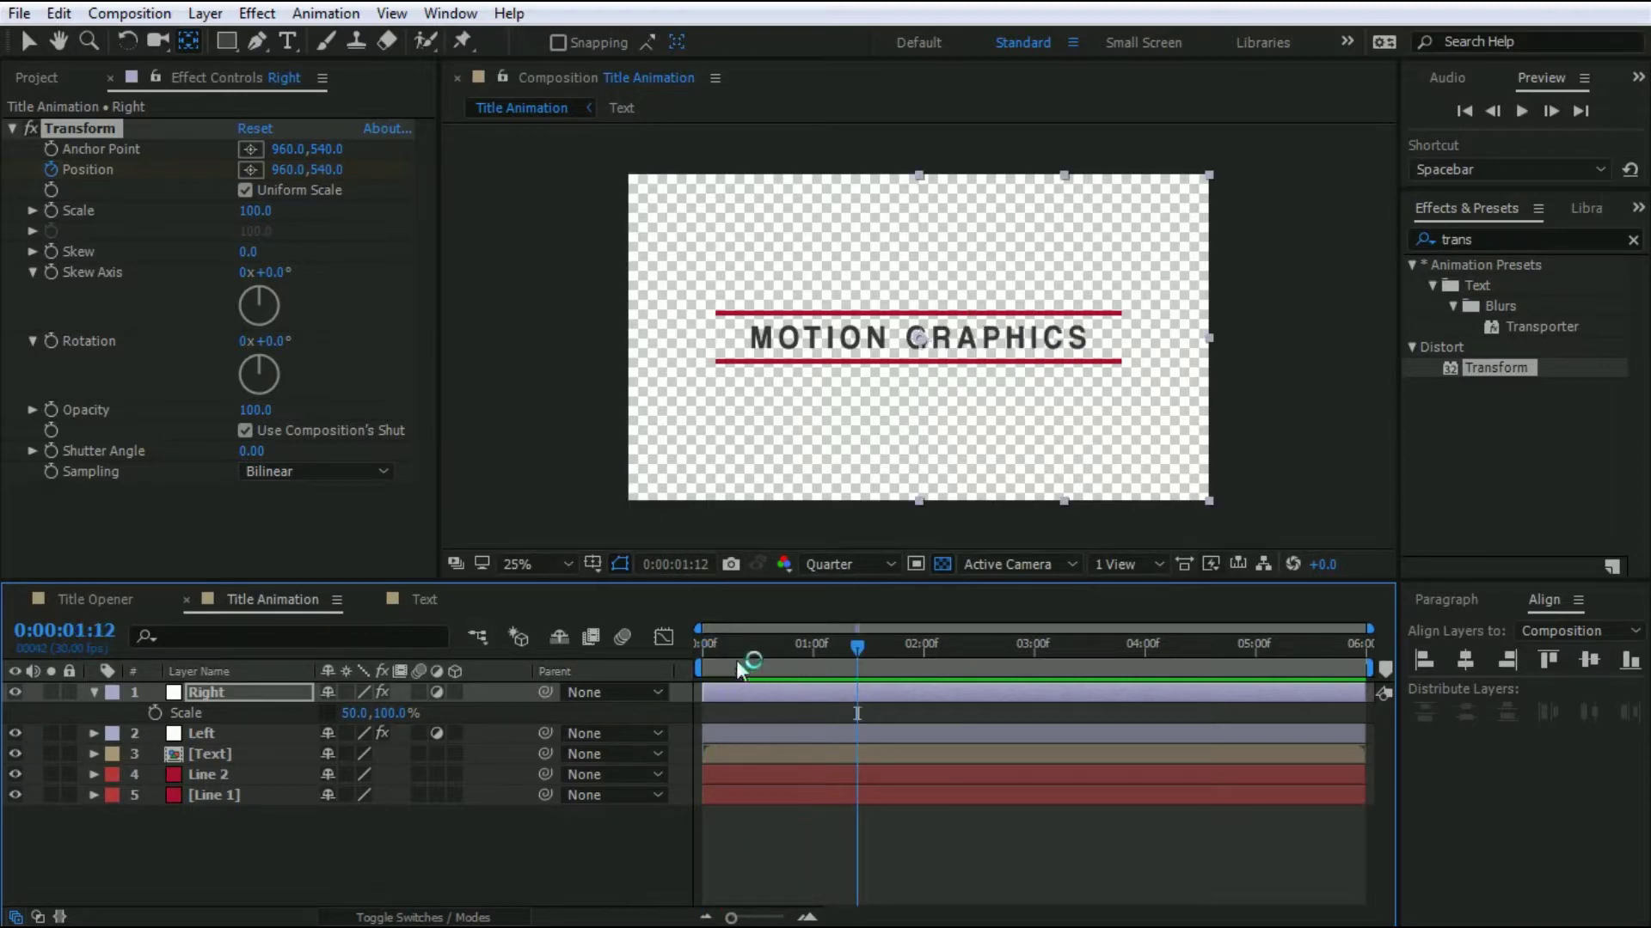
drag(737, 667, 646, 653)
key(space)
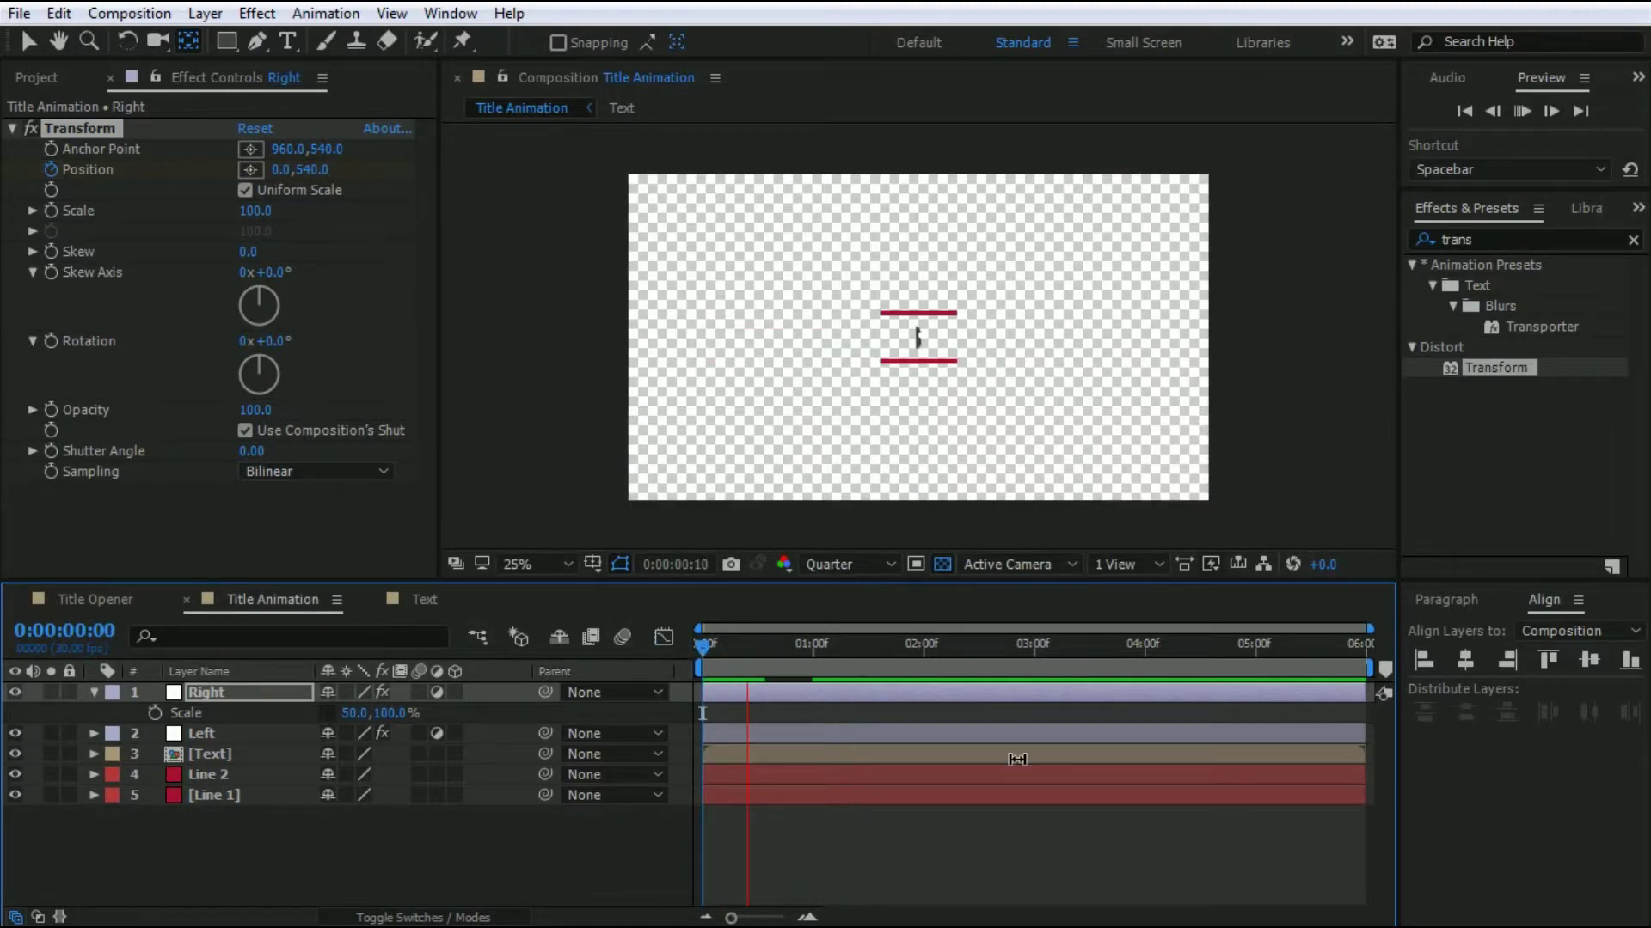
key(space)
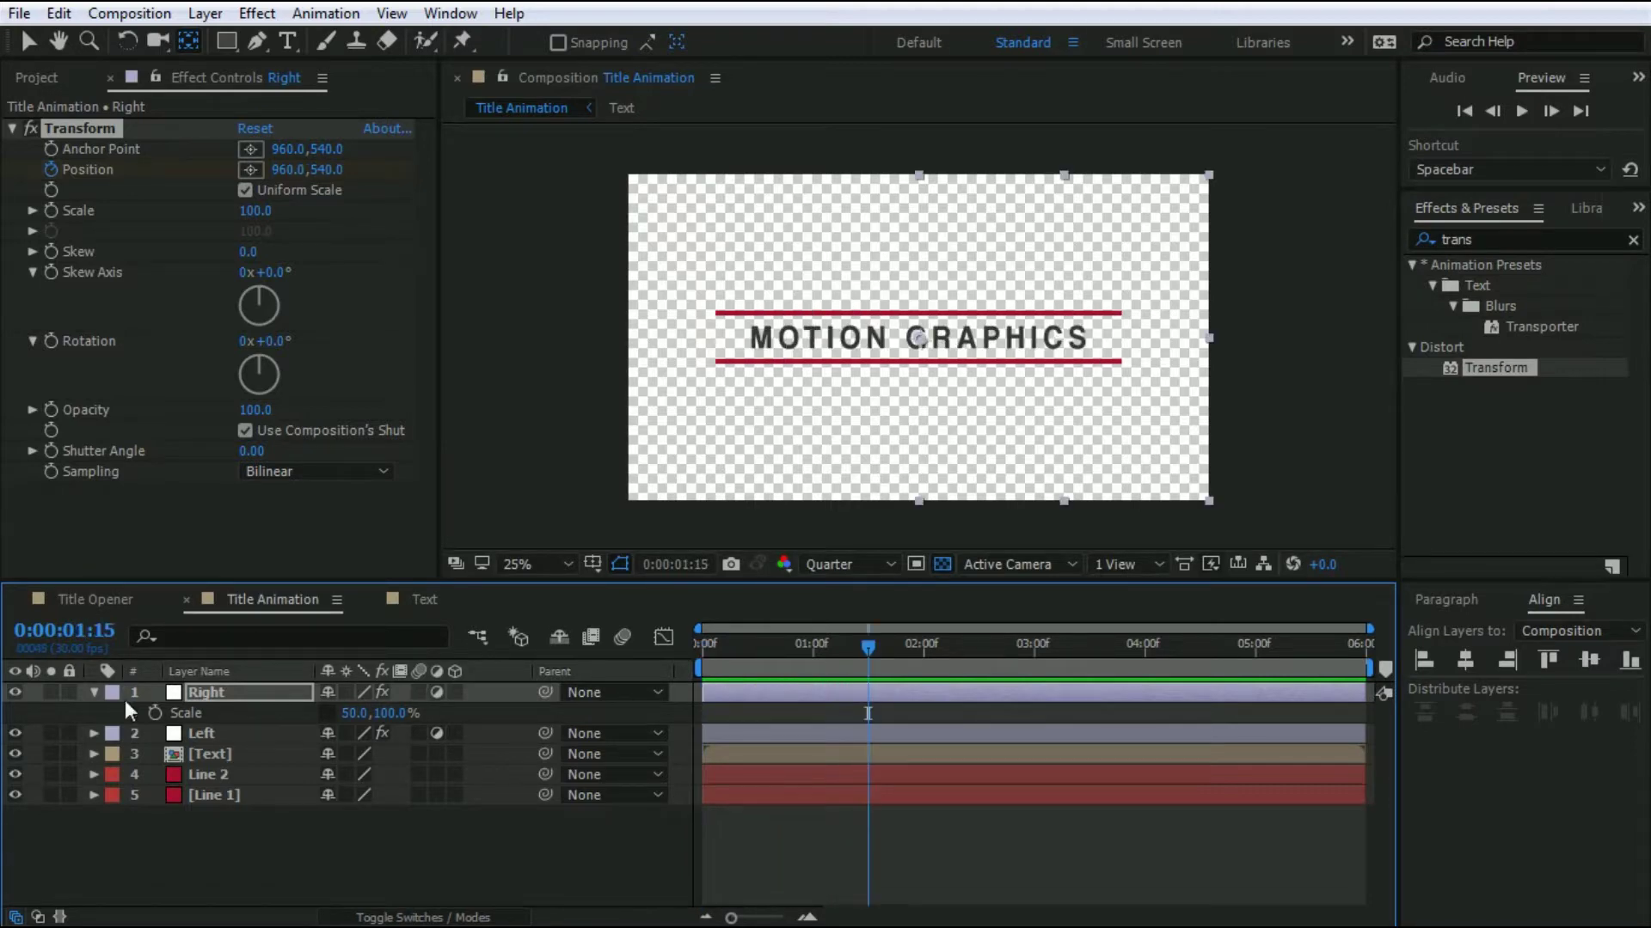
click(92, 692)
Apply Easy Ease to the four Position keyframes of the Left and Right layers.
click(218, 710)
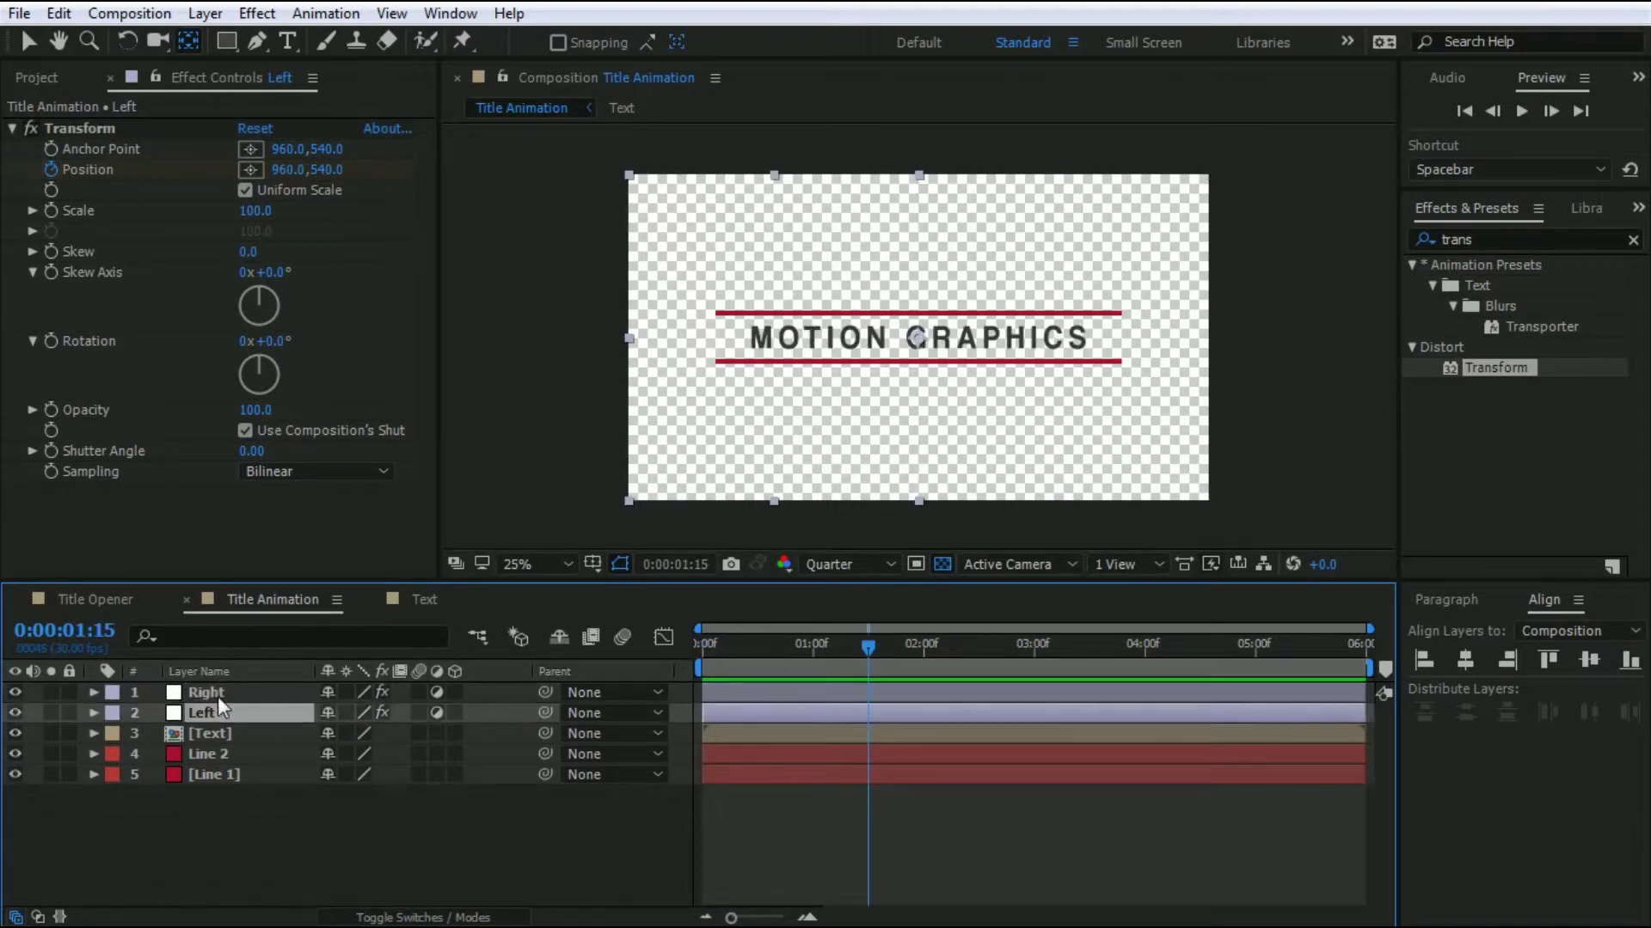
ctrl+click(220, 701)
key(u)
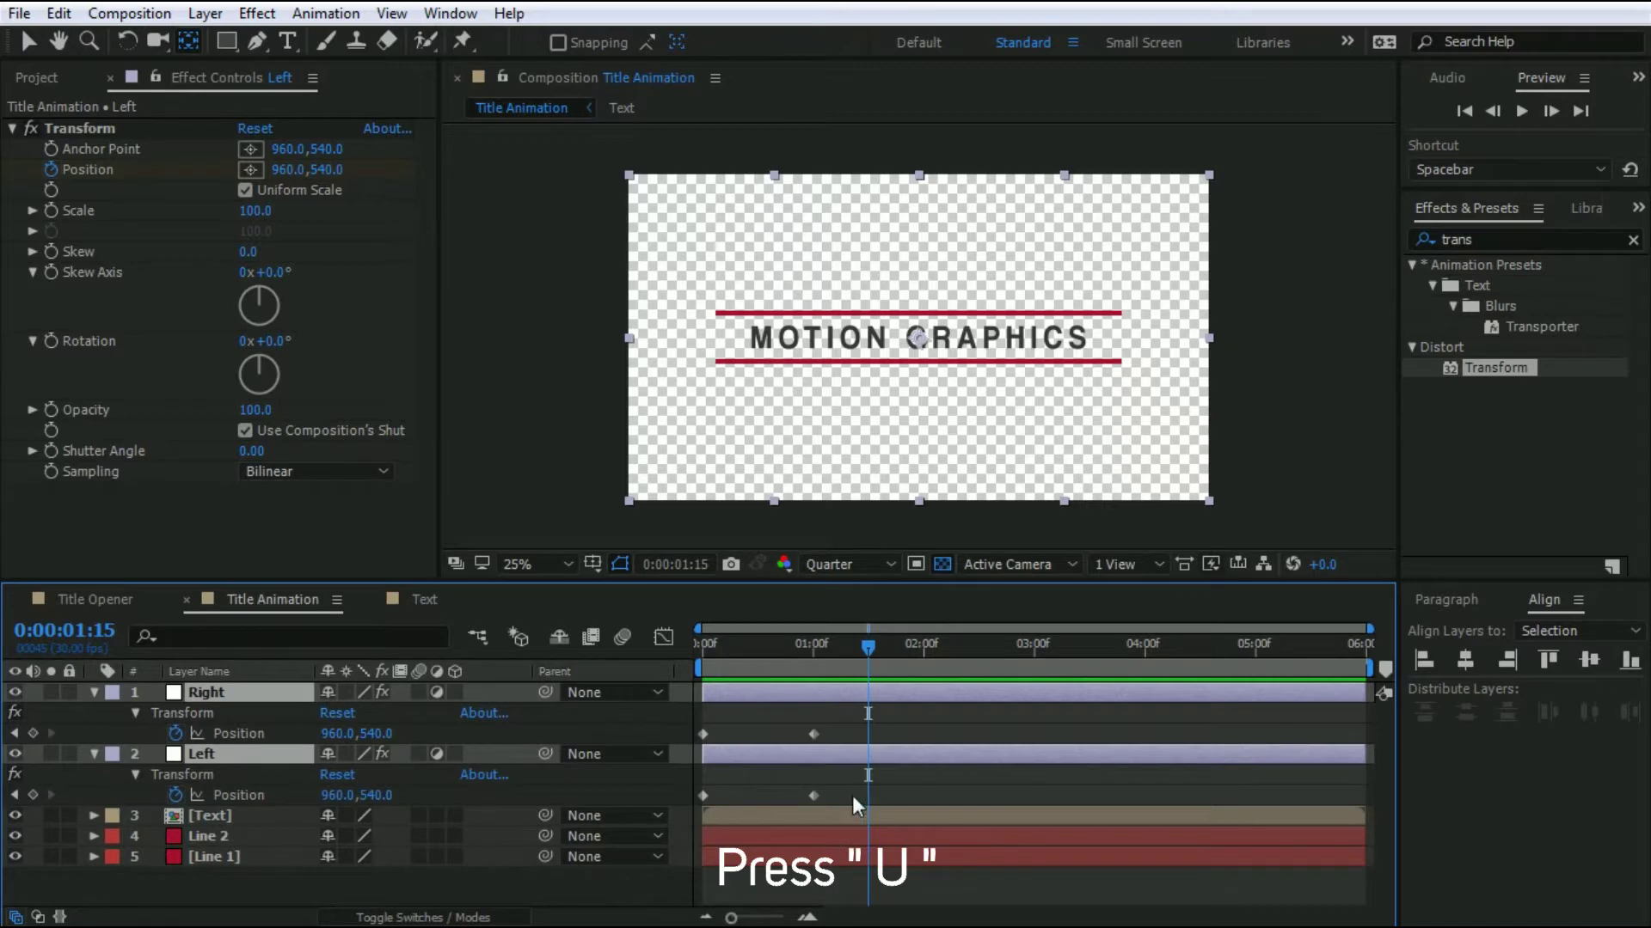
drag(853, 796, 654, 700)
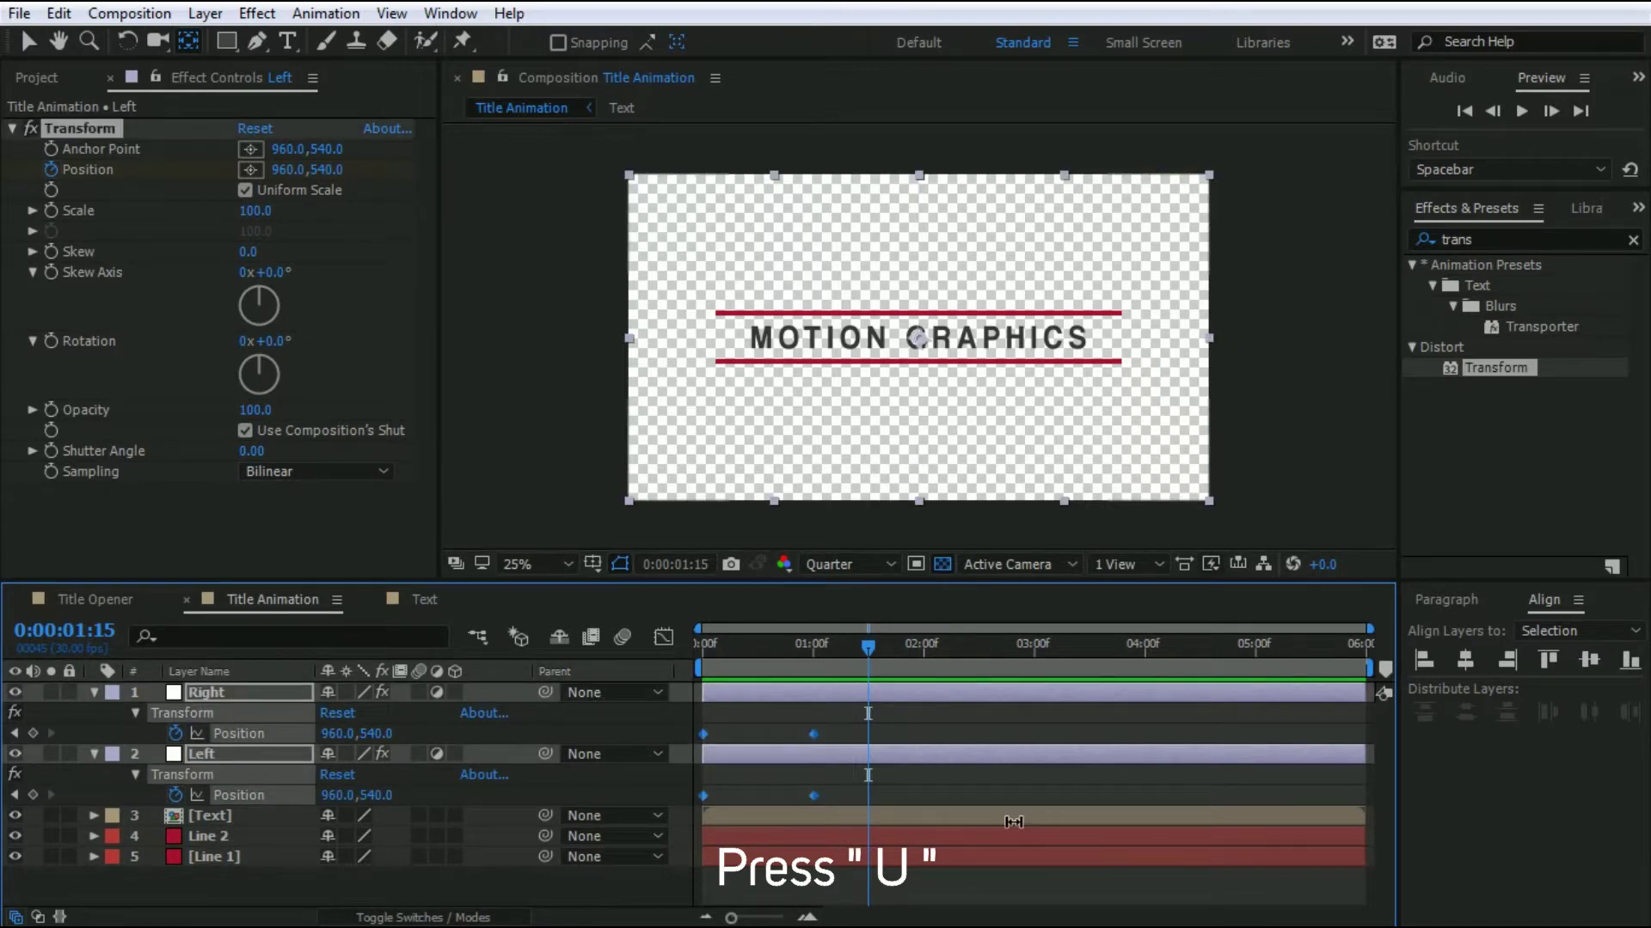
right_click(813, 793)
mouse_move(999, 775)
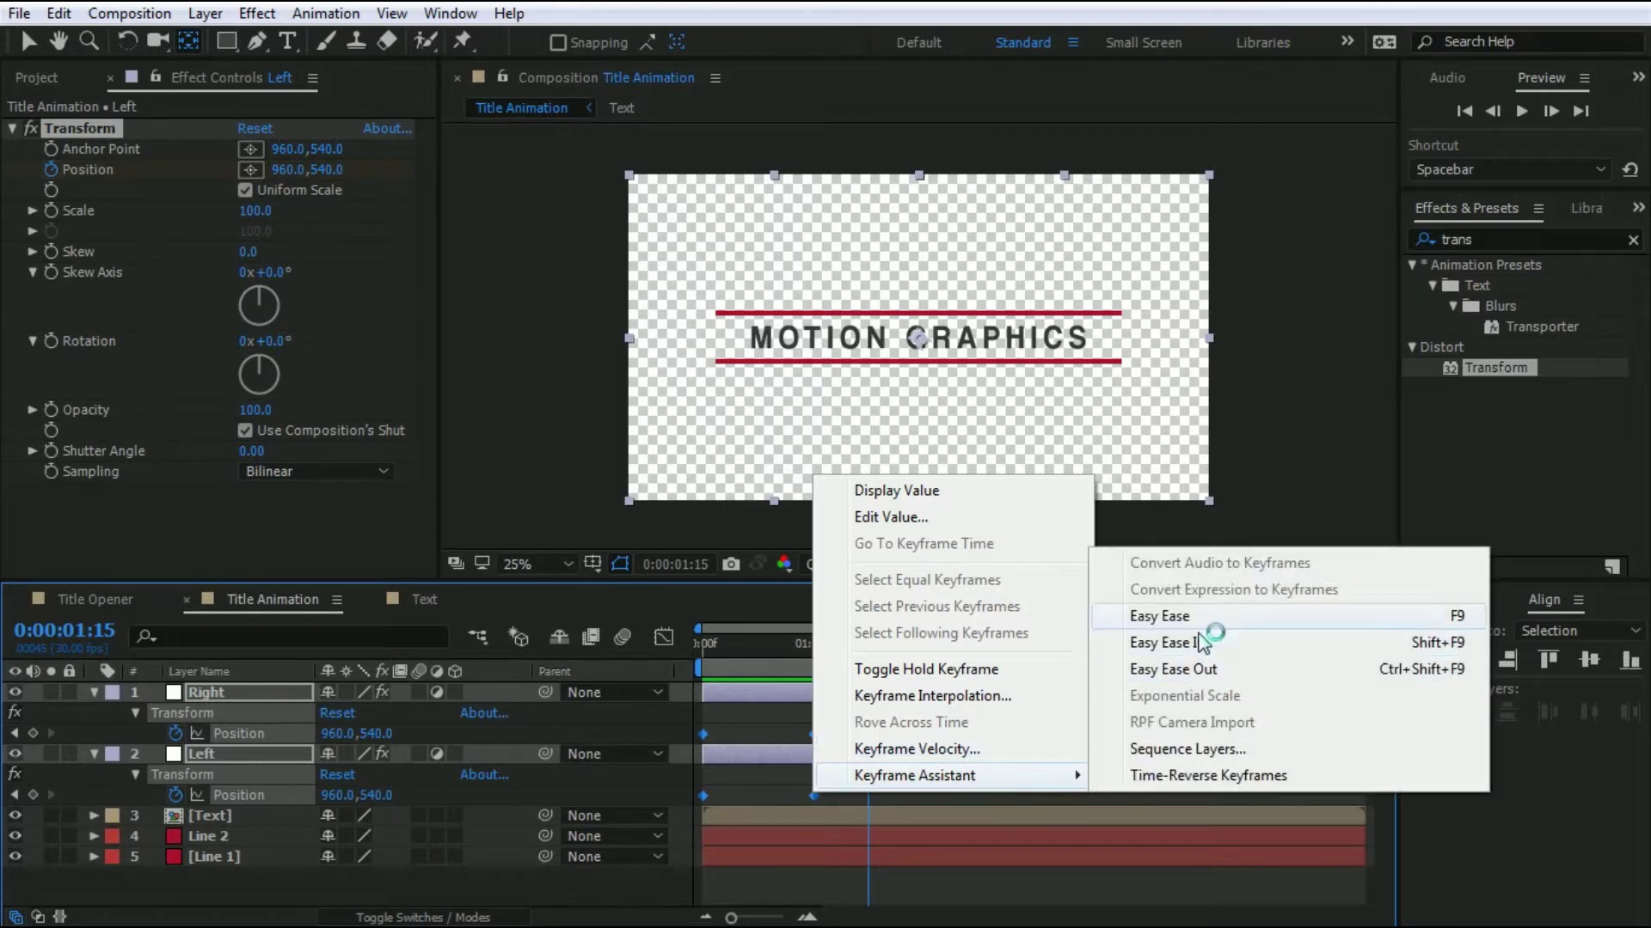
click(663, 637)
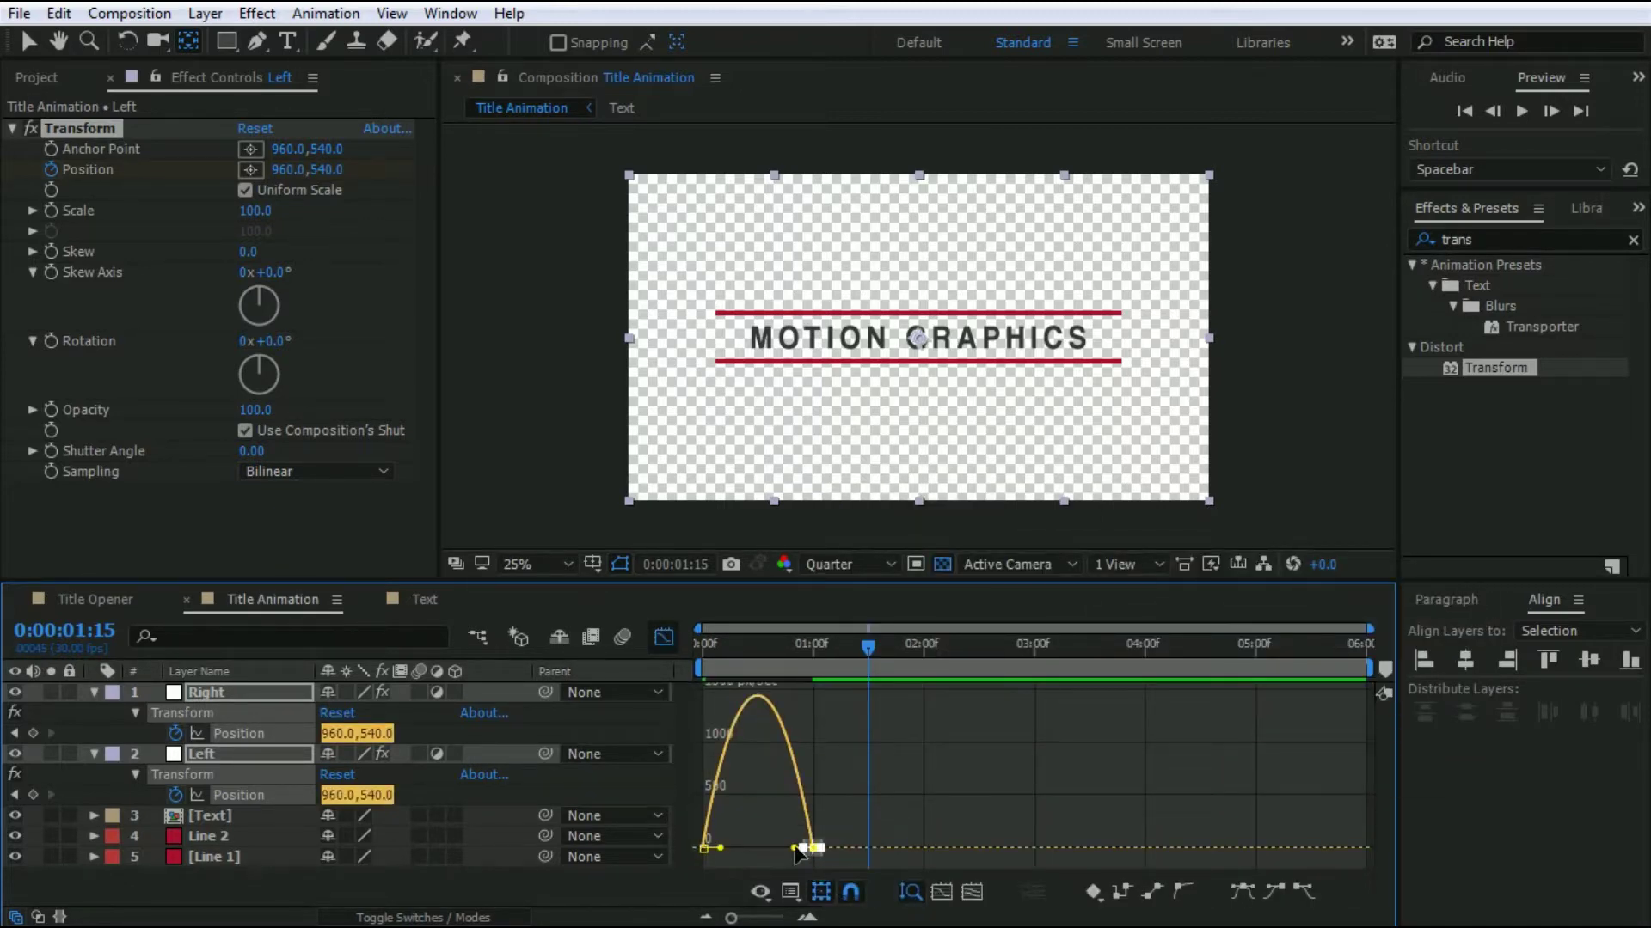
Reshape the speed graph so the slide peaks early and then decays.
drag(796, 849, 739, 842)
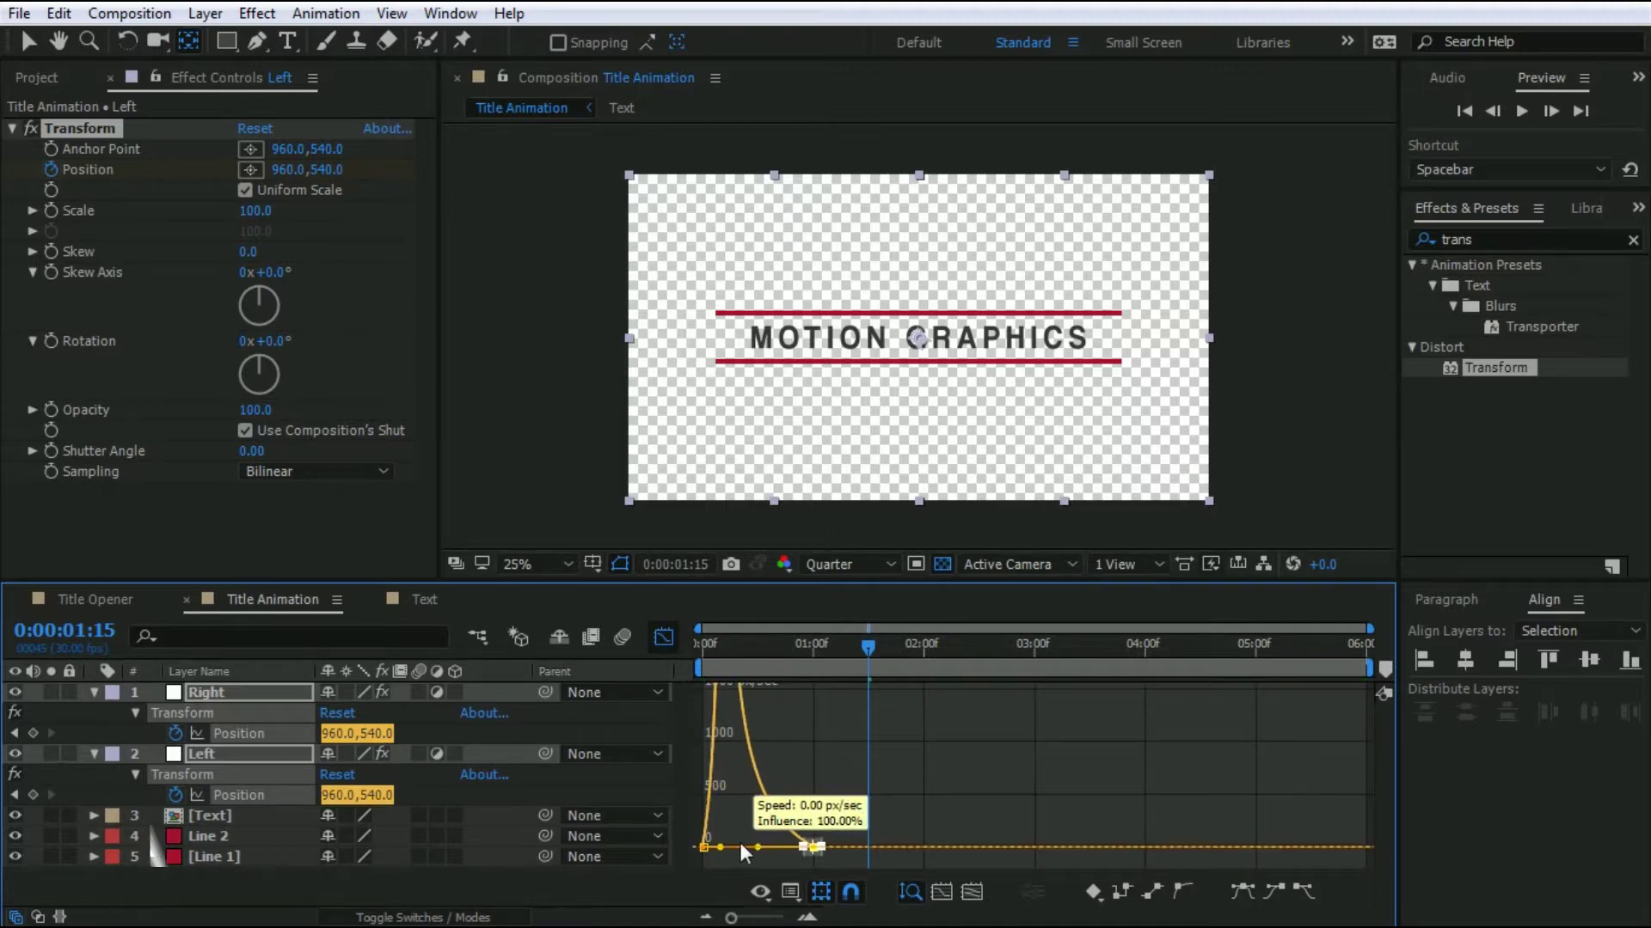
click(714, 862)
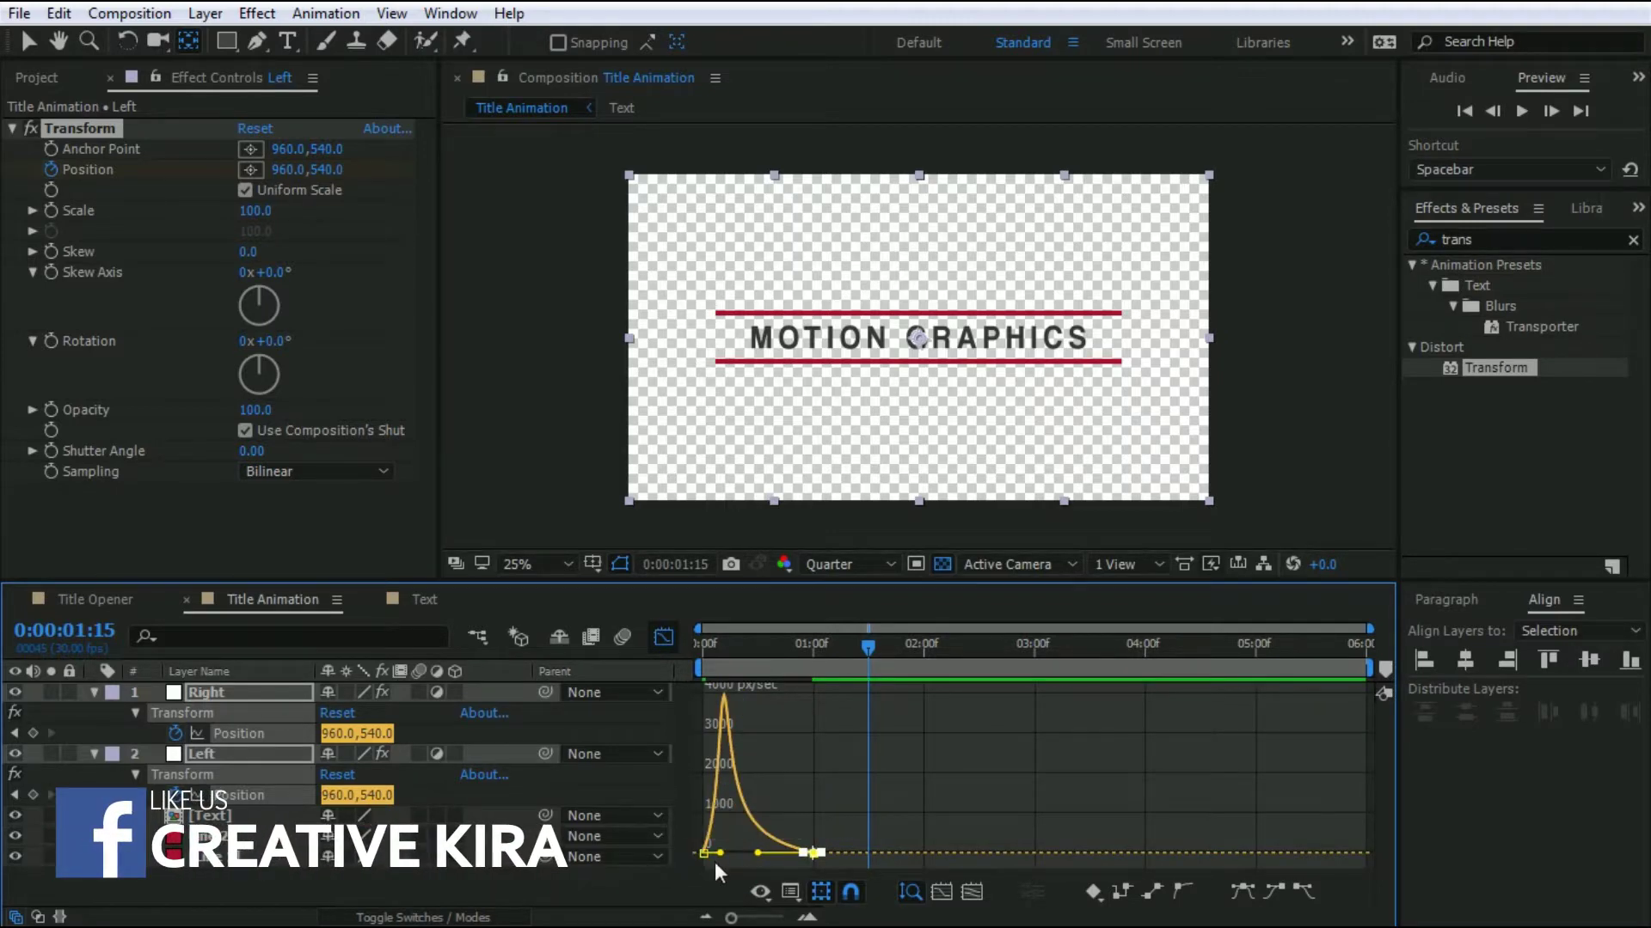
mouse_move(692, 841)
mouse_down()
mouse_move(735, 869)
mouse_move(708, 848)
mouse_up()
click(662, 637)
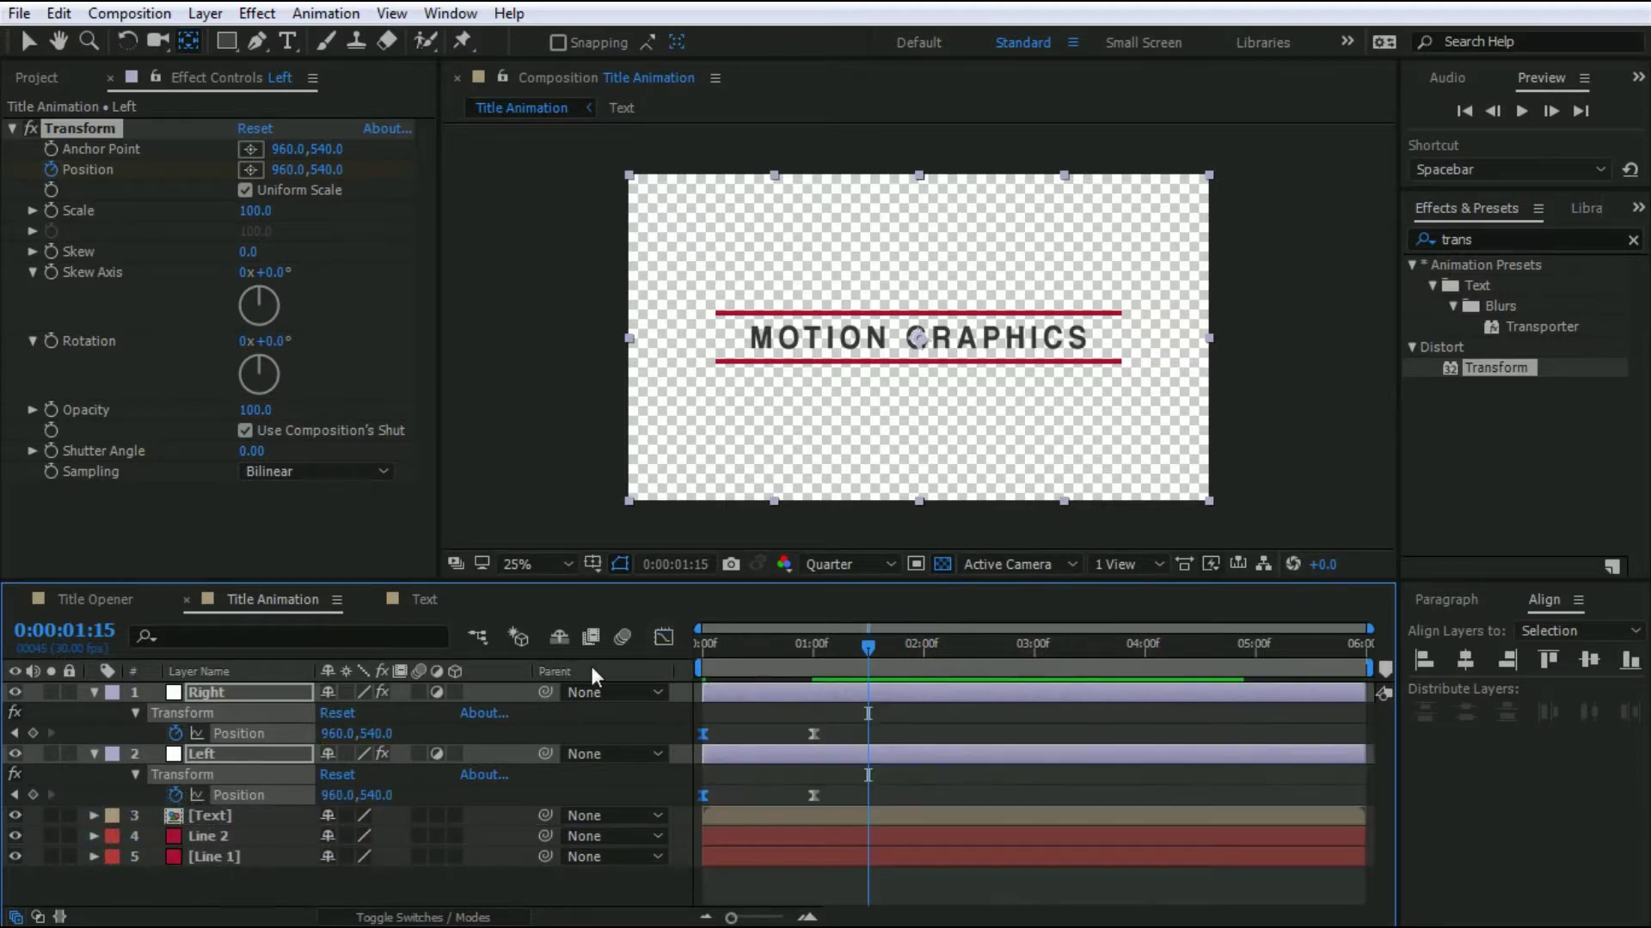
Turn on motion blur for the Left layer and for the composition.
click(419, 754)
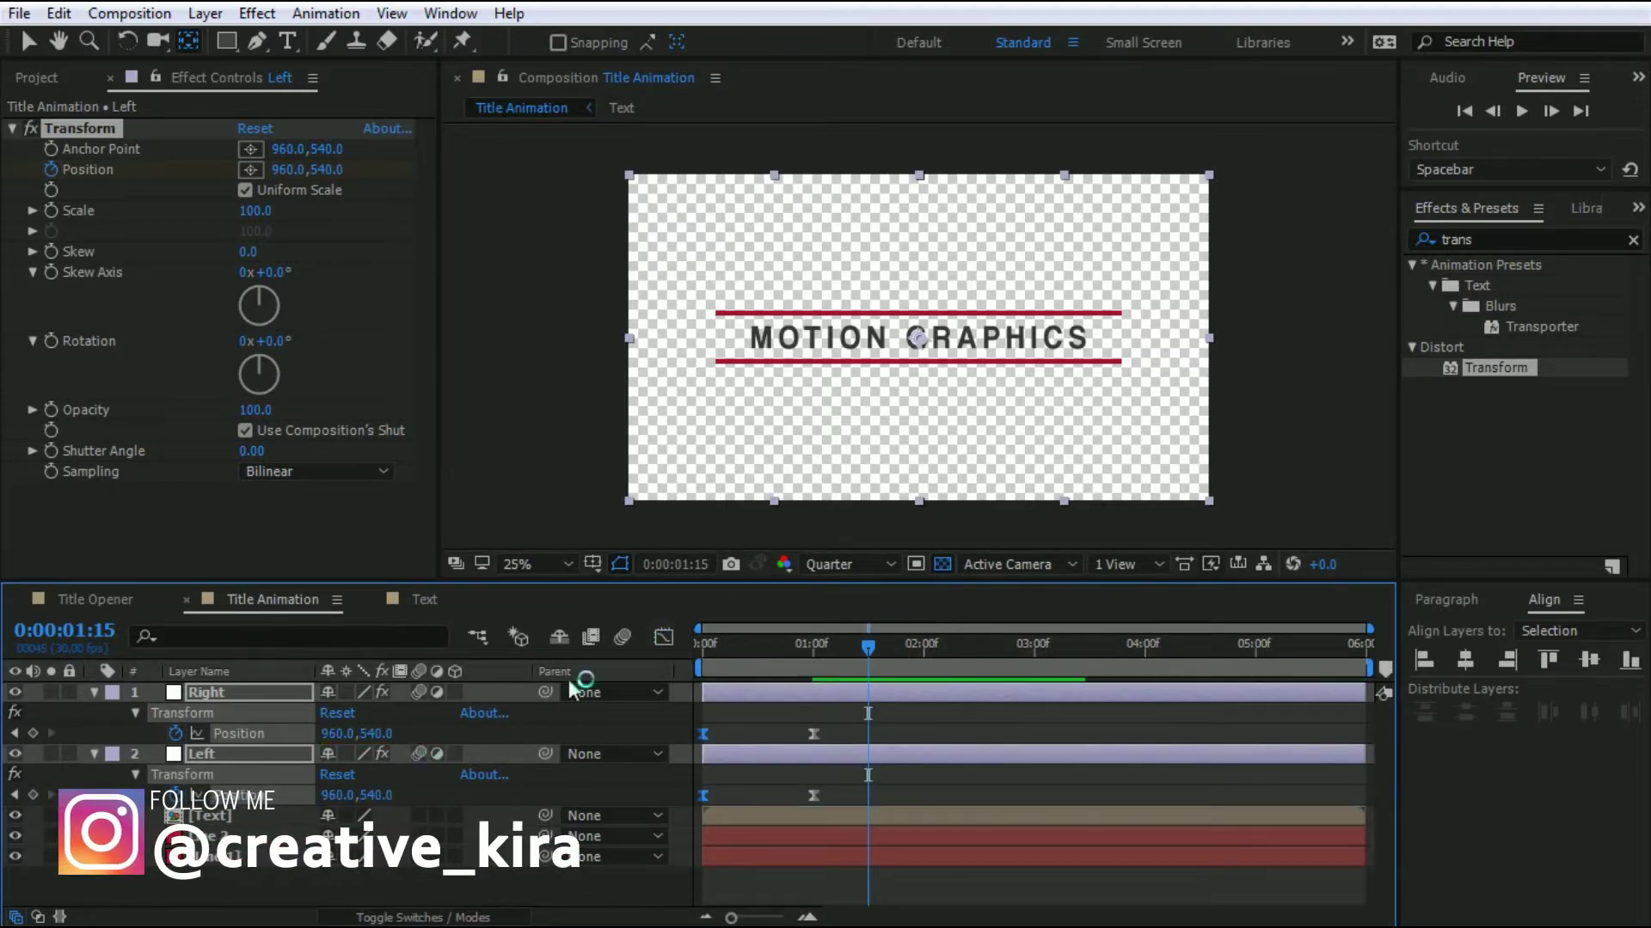
click(623, 637)
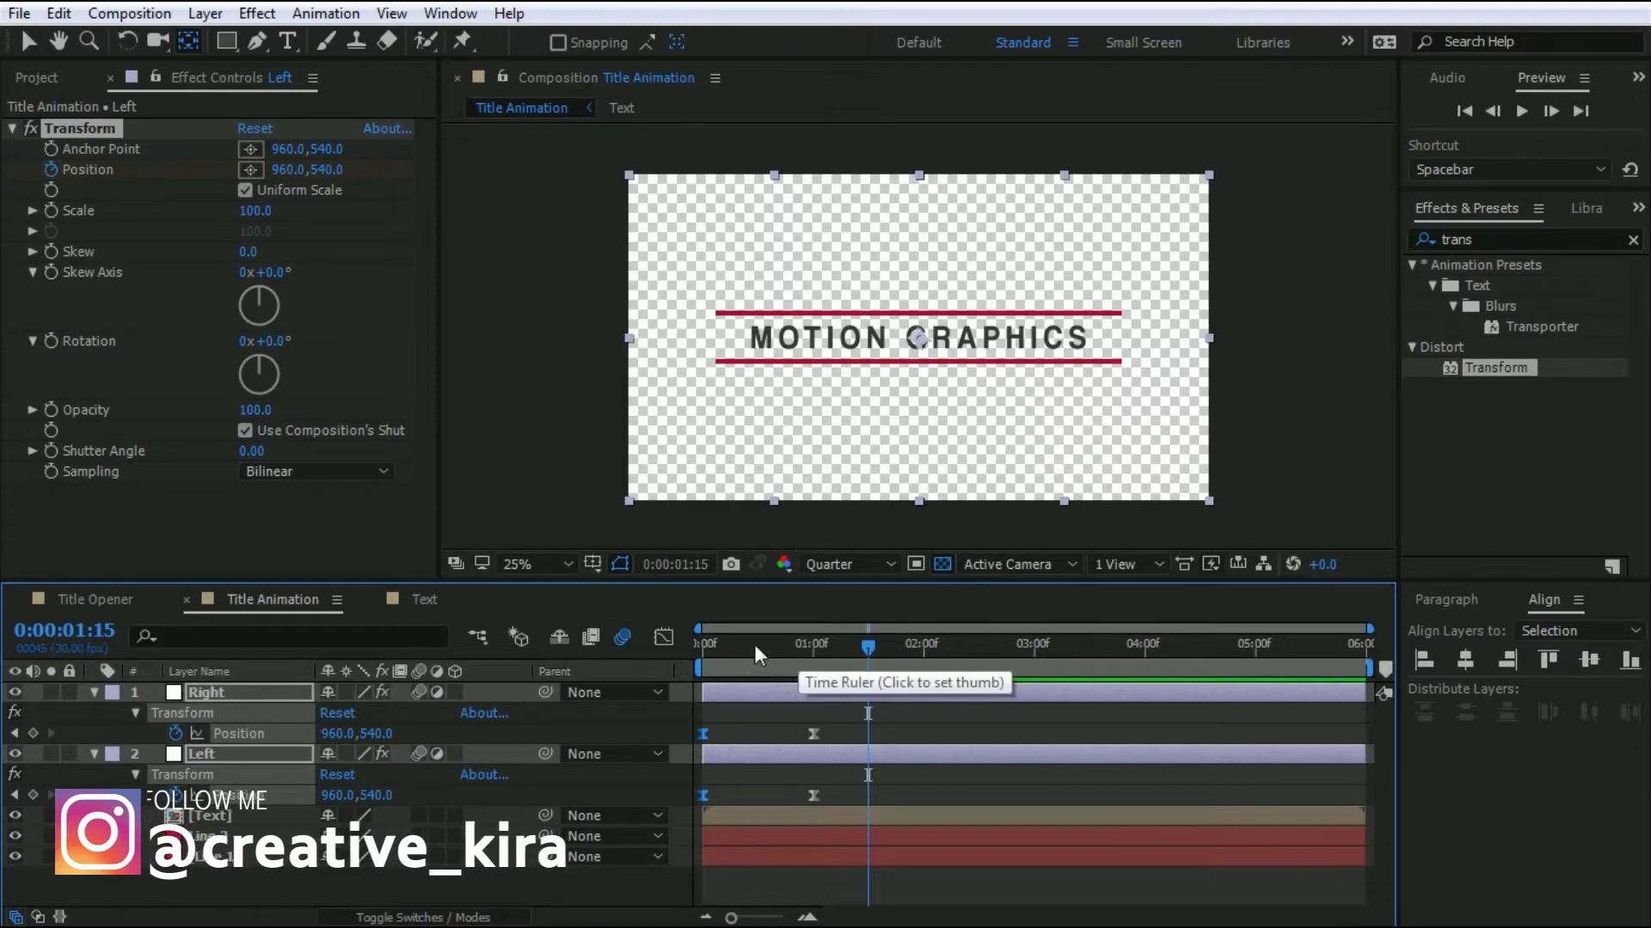
click(663, 637)
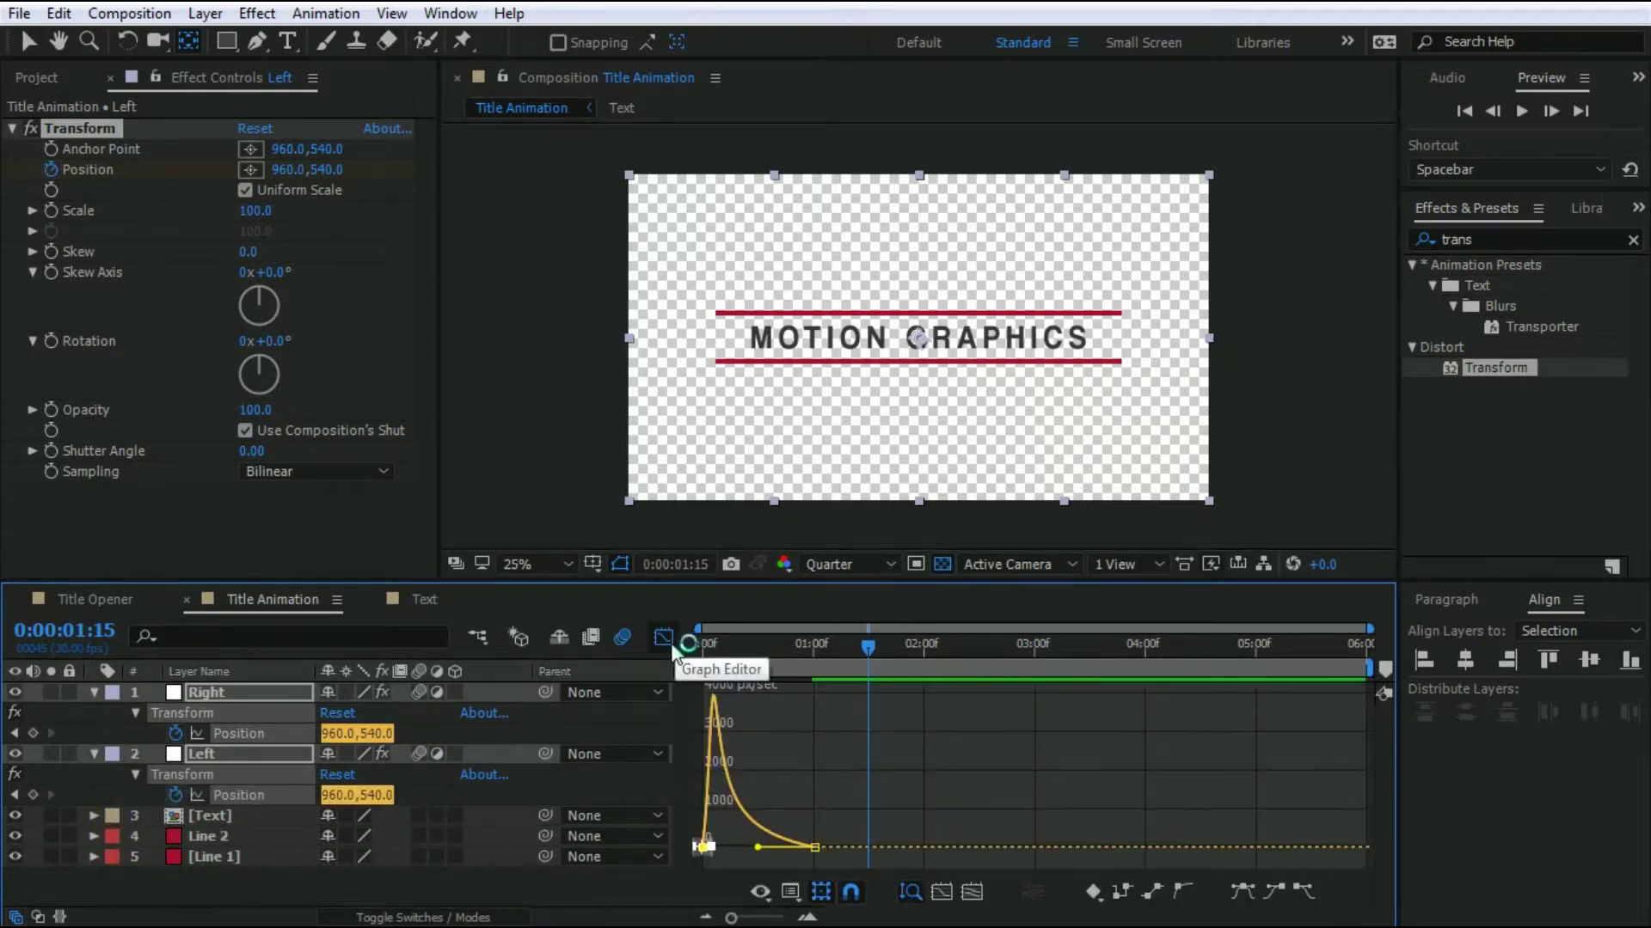
click(663, 637)
Preview the eased slide from the start, then select the Text layer in Title Animation.
key(Home)
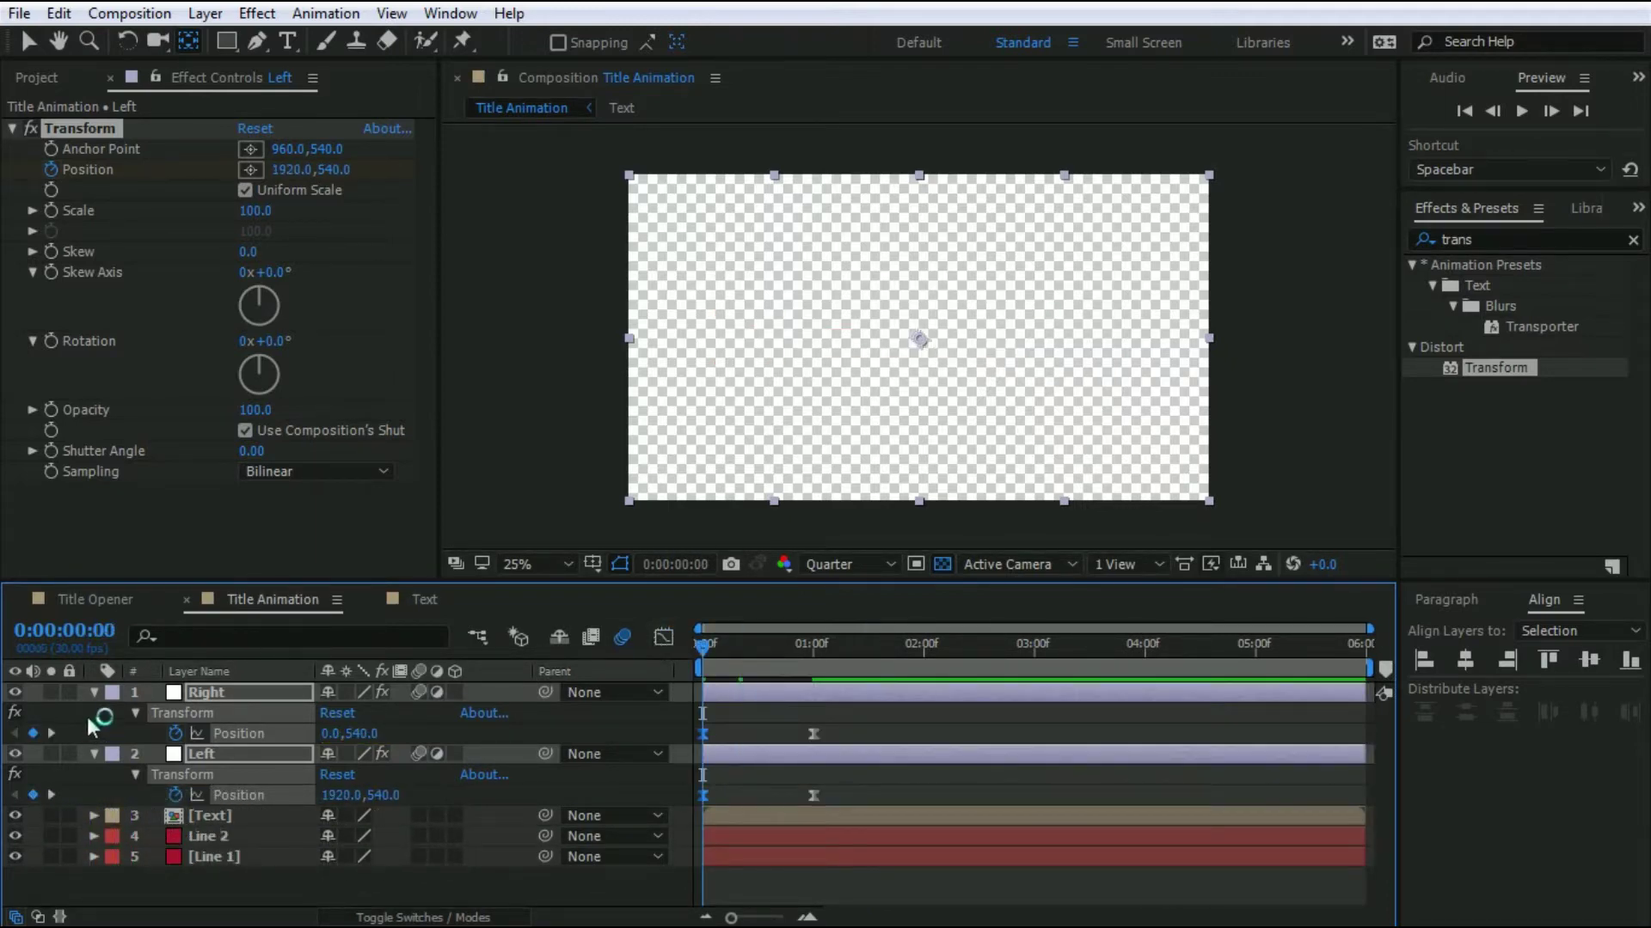
click(94, 692)
click(182, 849)
key(space)
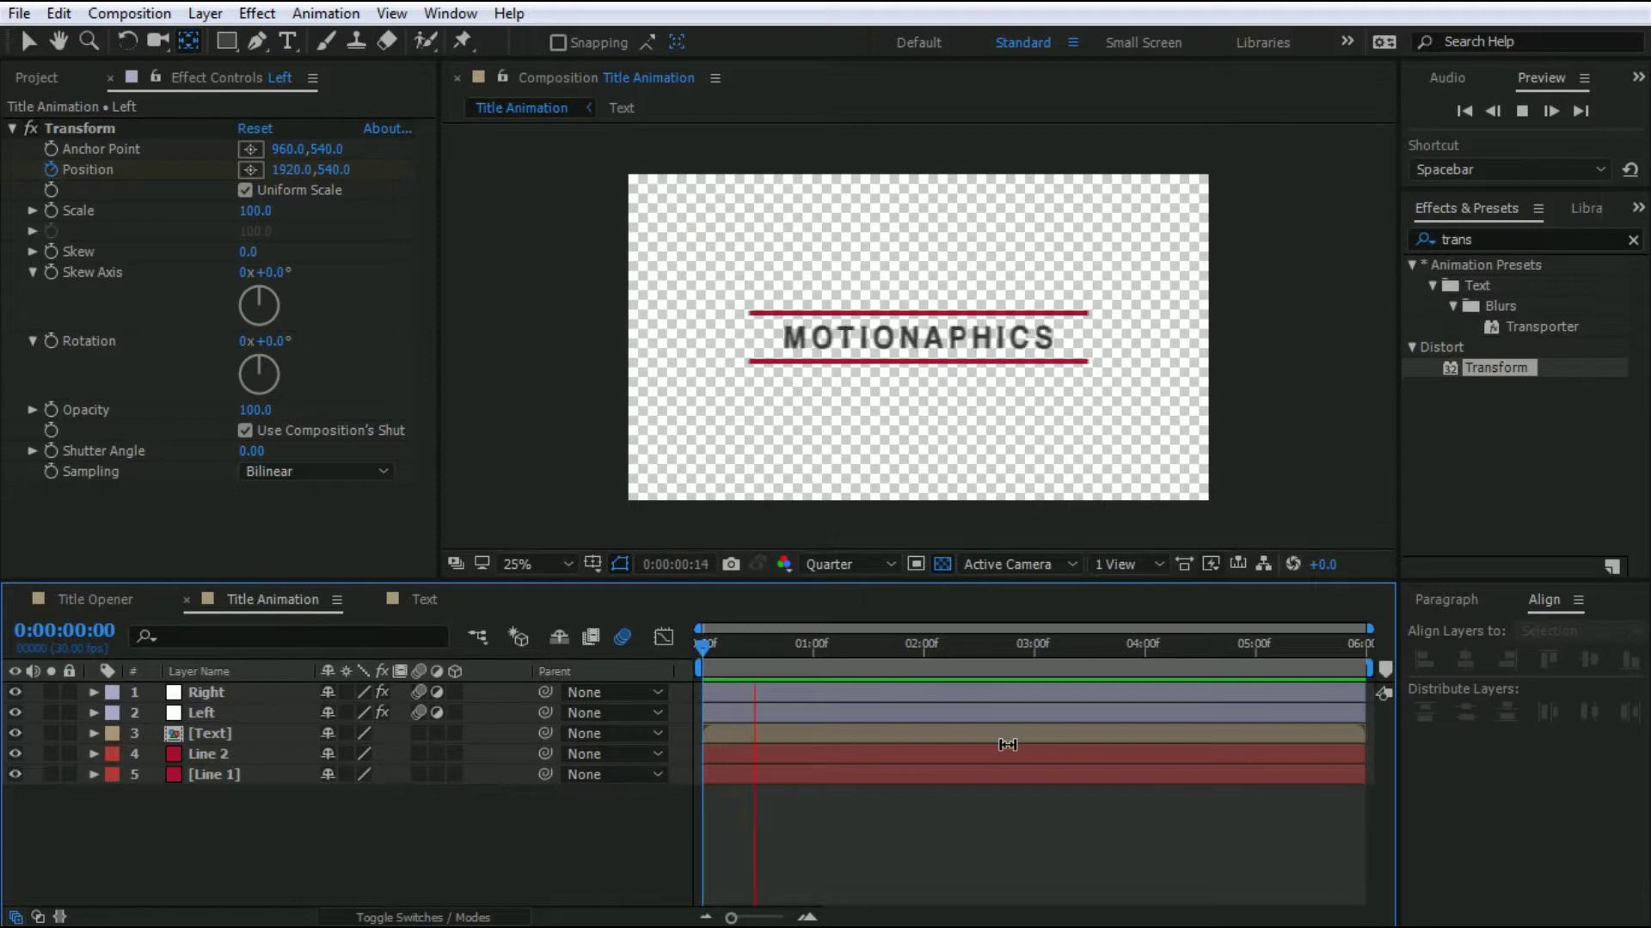
key(space)
click(421, 600)
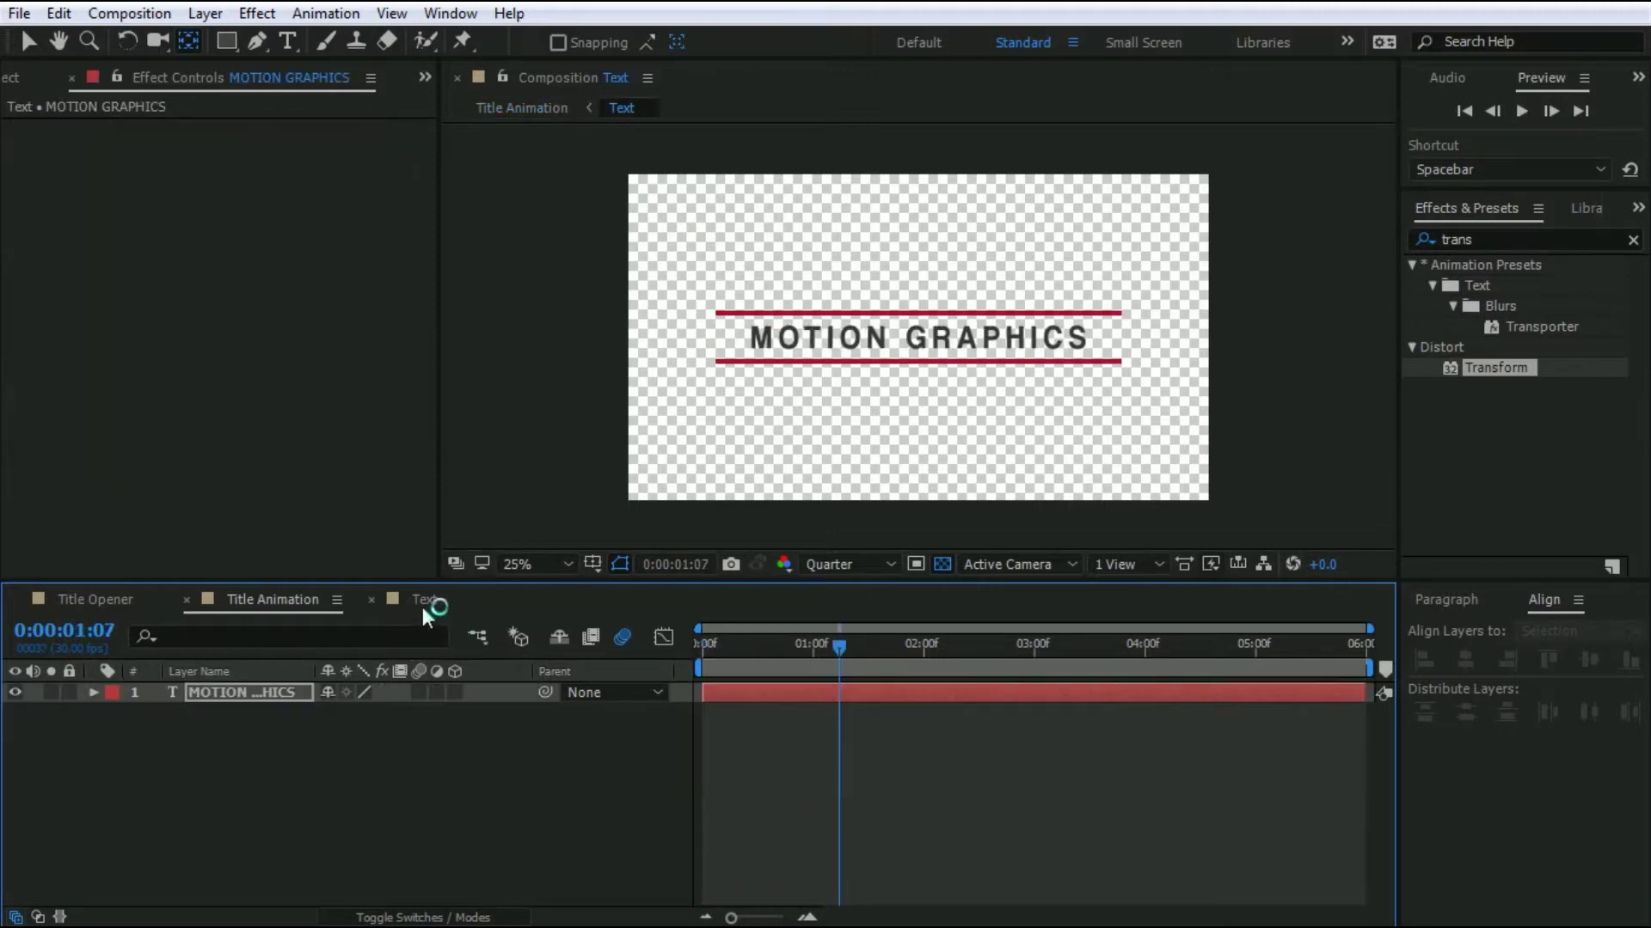
click(275, 600)
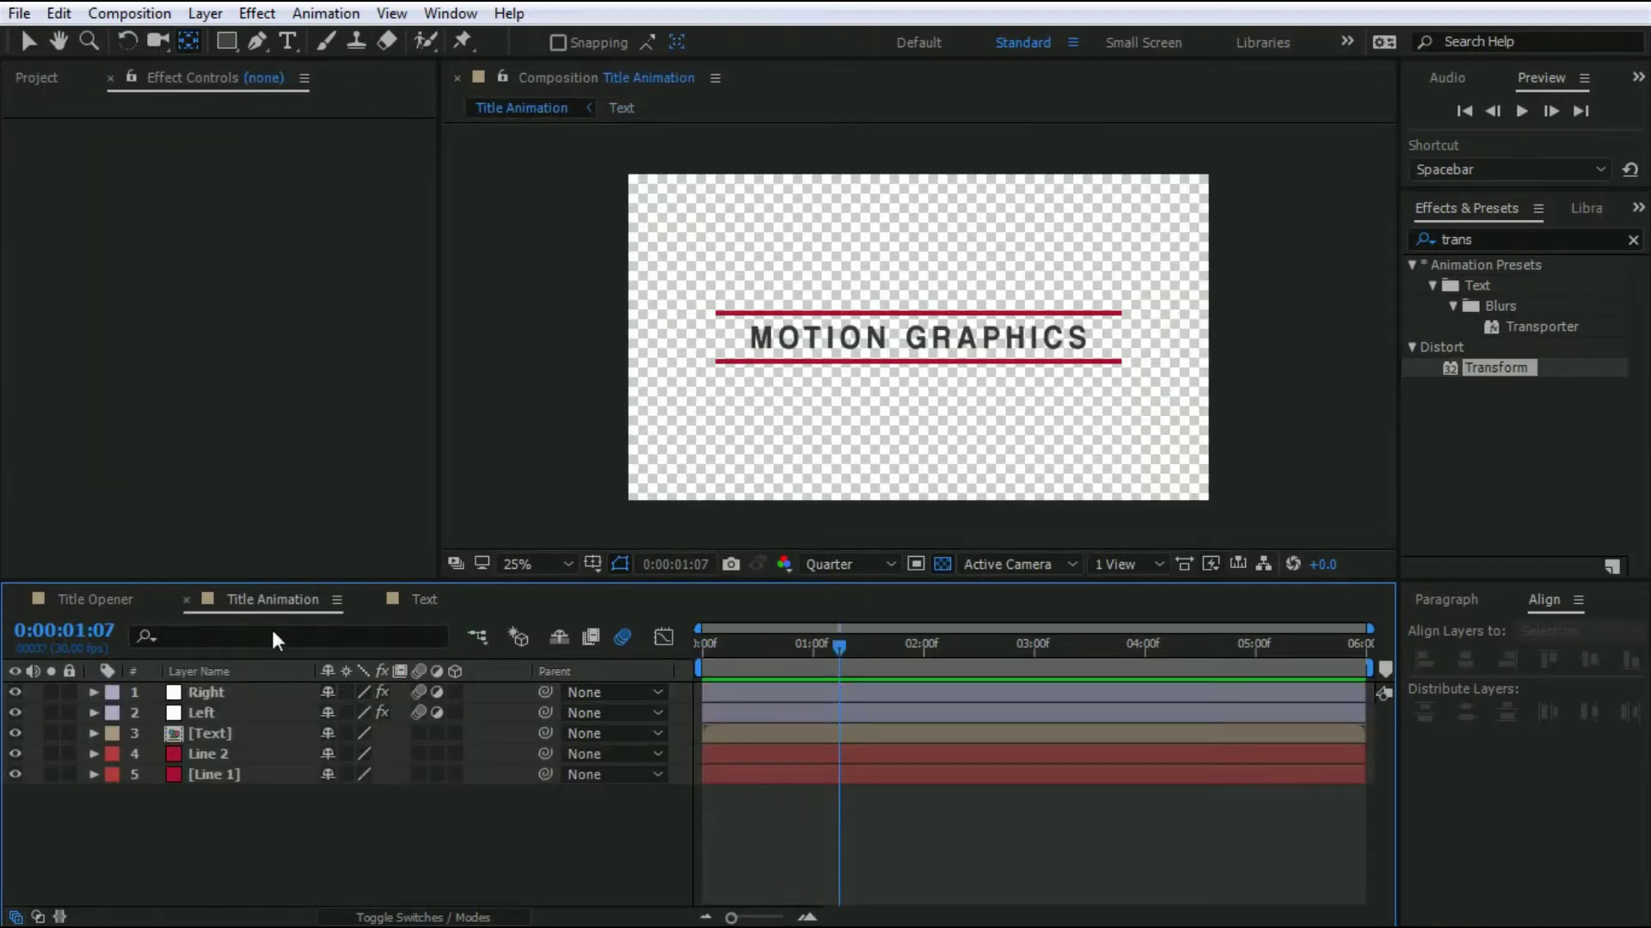
click(235, 733)
Hide the Right and Left layers and keyframe the Text layer's horizontal scale at 0% at 0:00.
drag(838, 659, 605, 633)
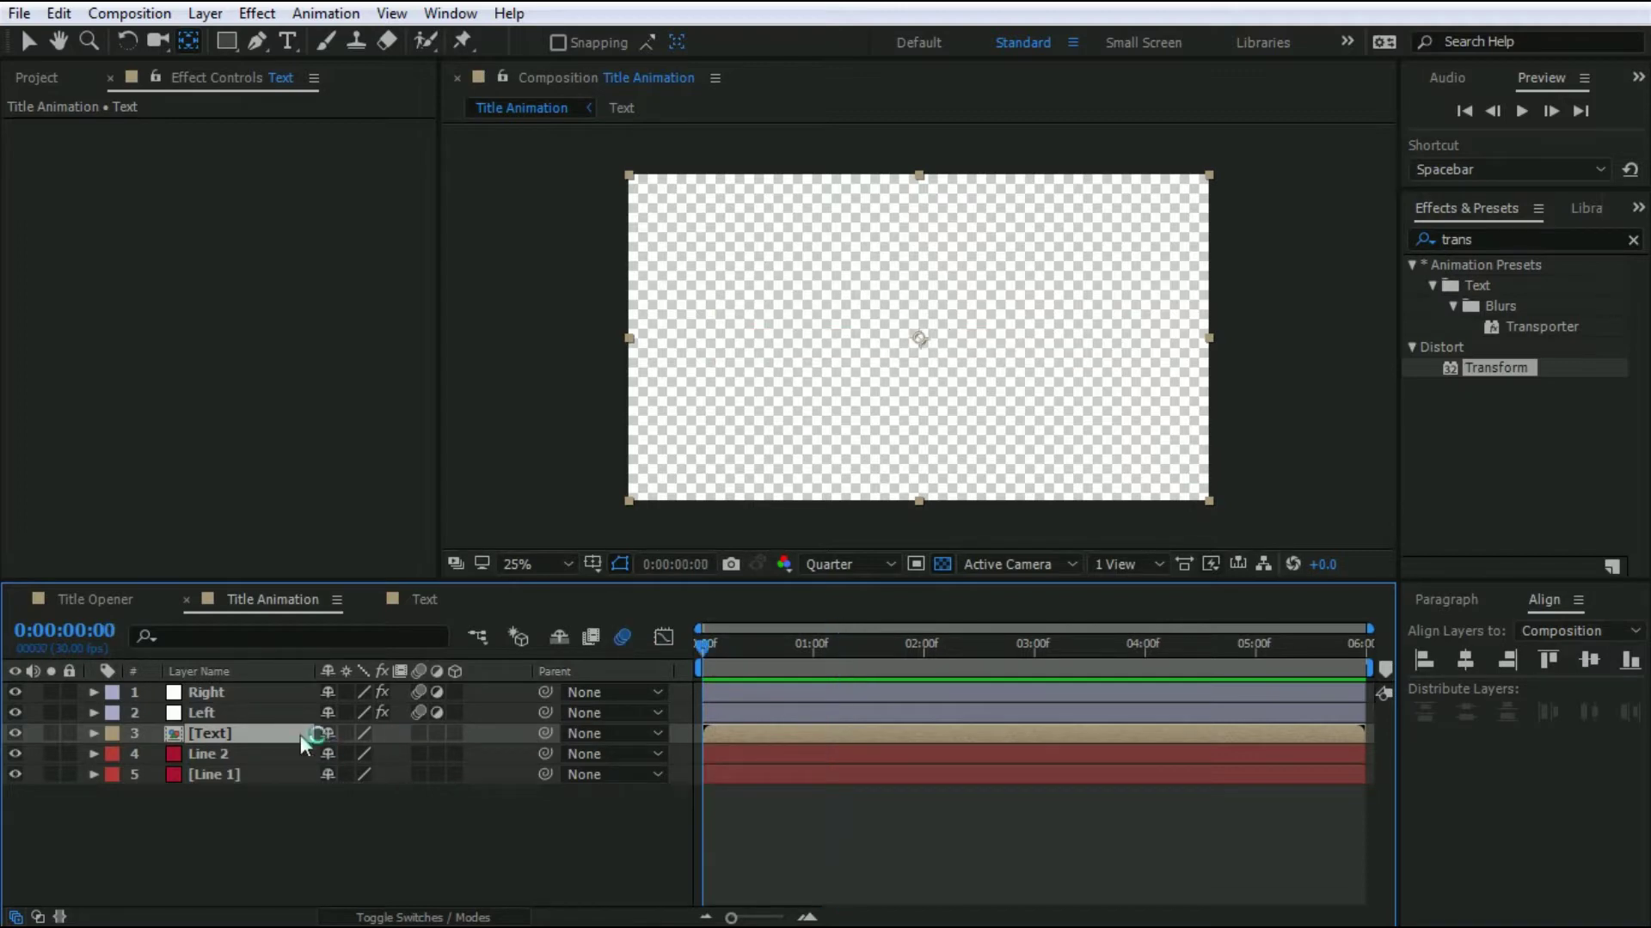
key(s)
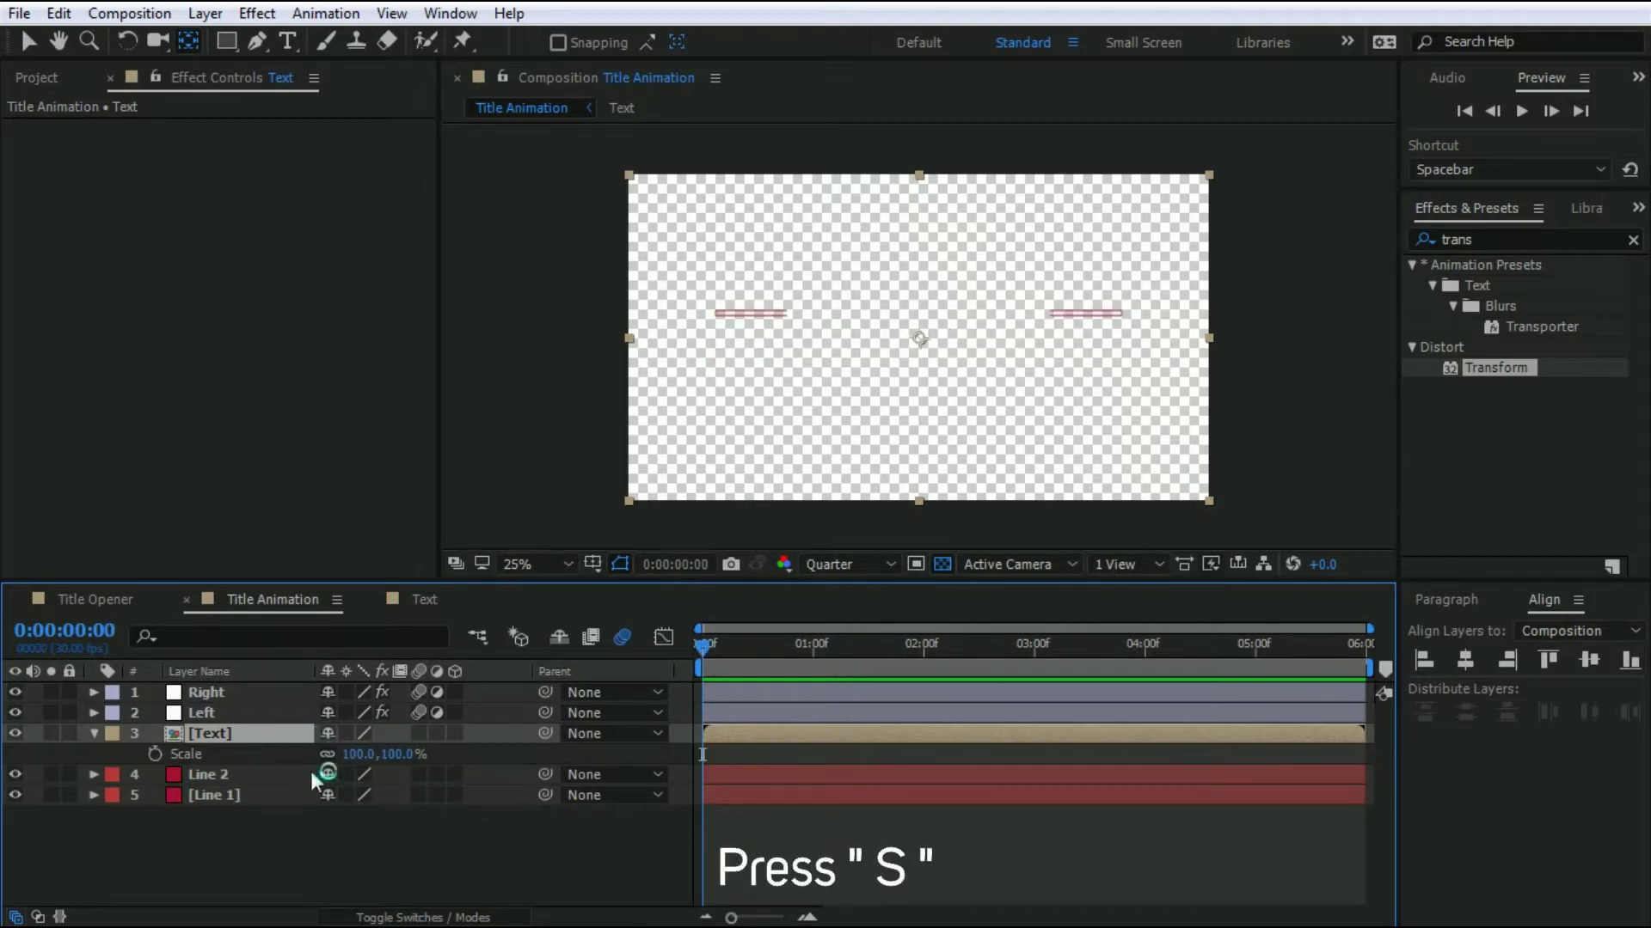
click(12, 700)
click(12, 710)
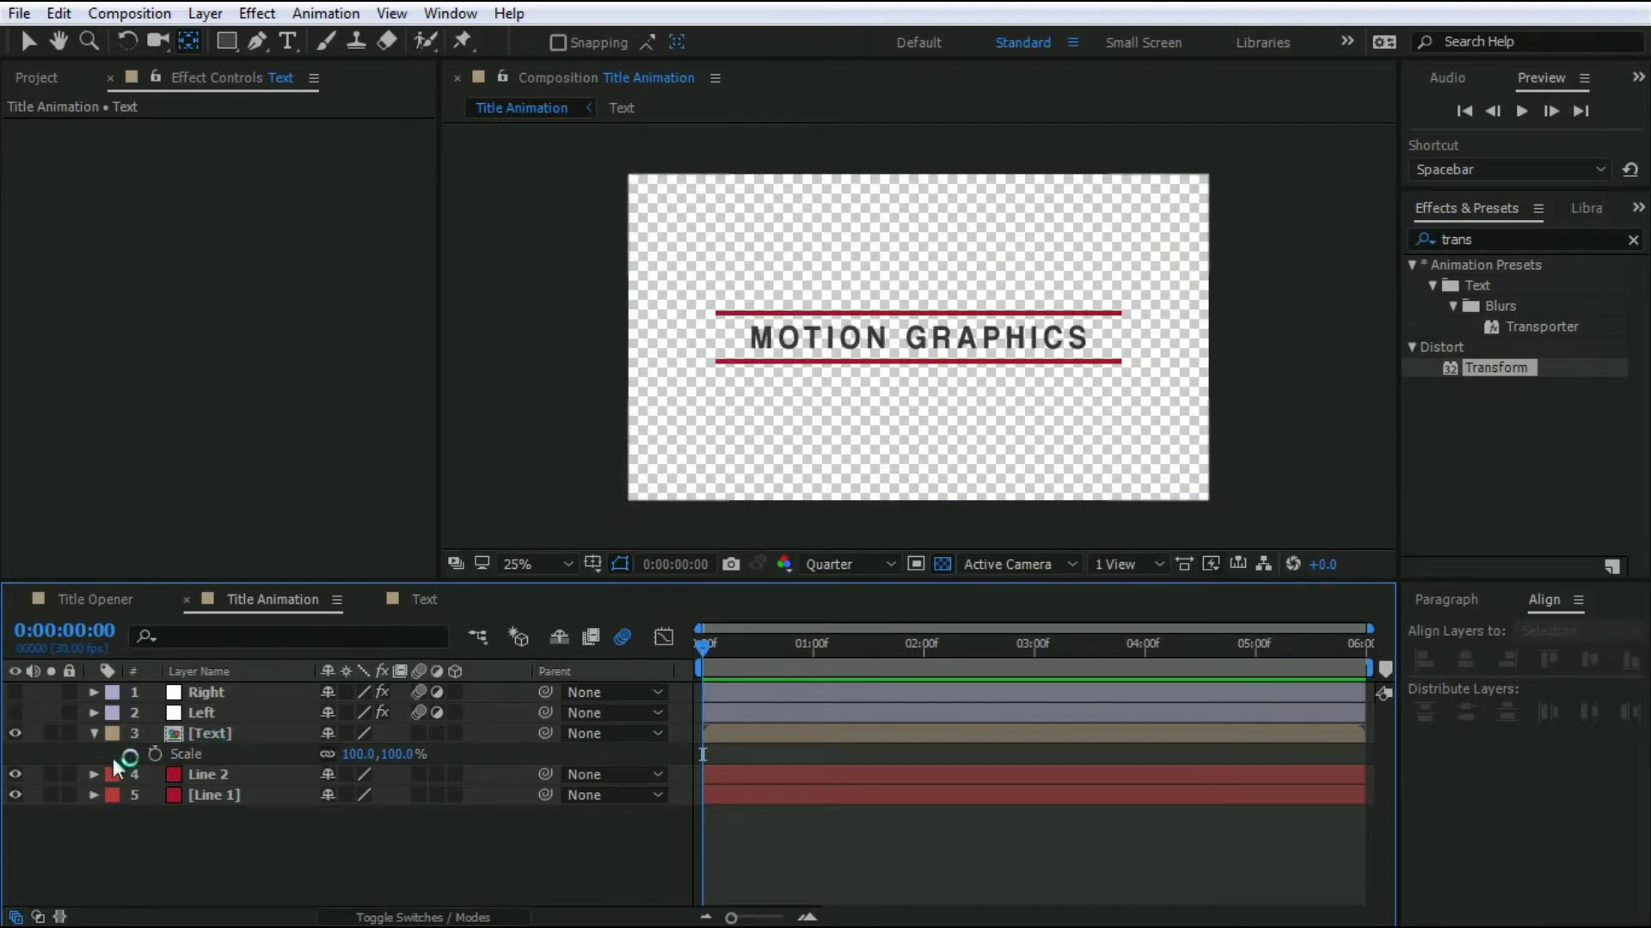
click(154, 754)
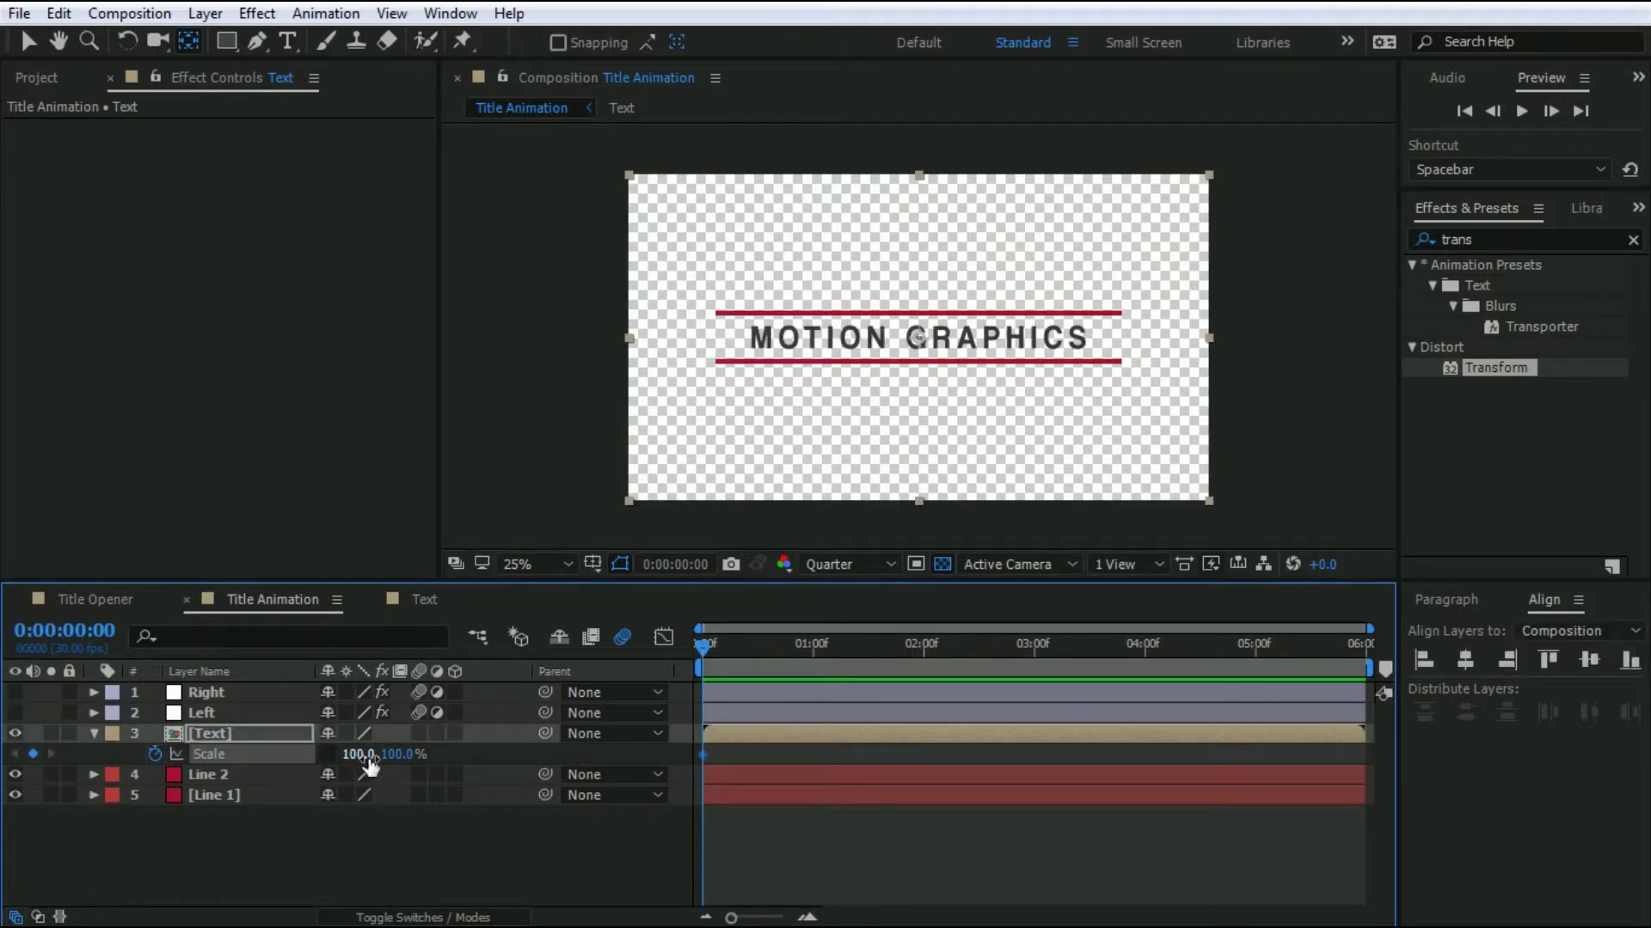
click(359, 755)
key(Return)
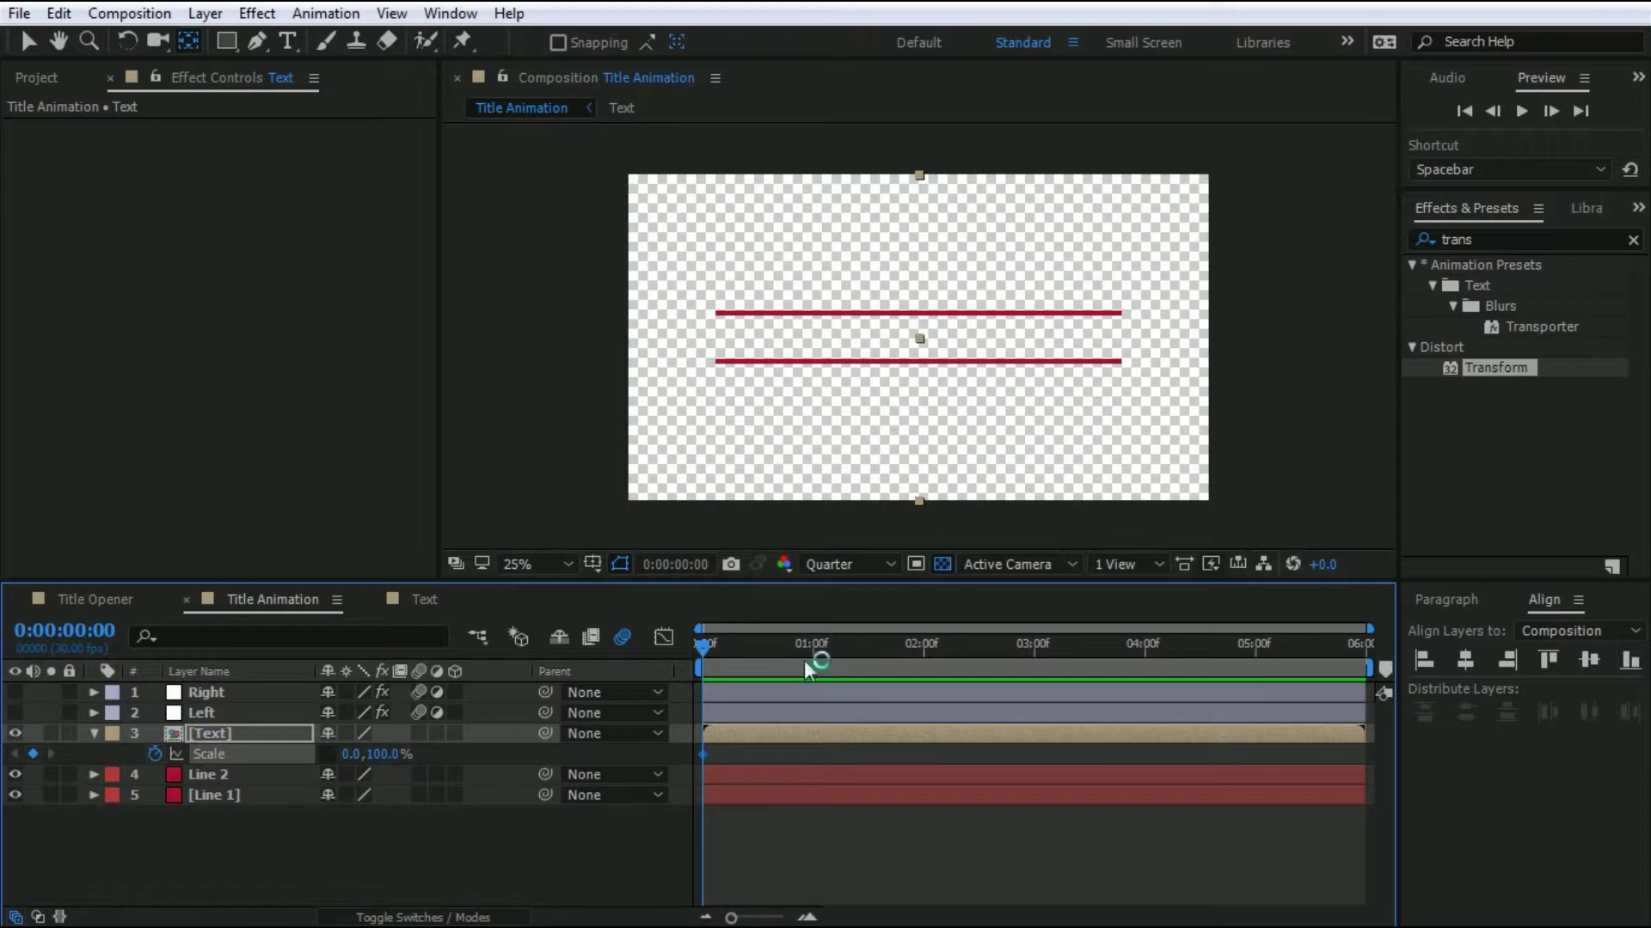
At frame 25, set the Text layer's scale to 100% and select both scale keyframes.
click(812, 660)
drag(808, 655, 791, 646)
click(352, 755)
text(1)
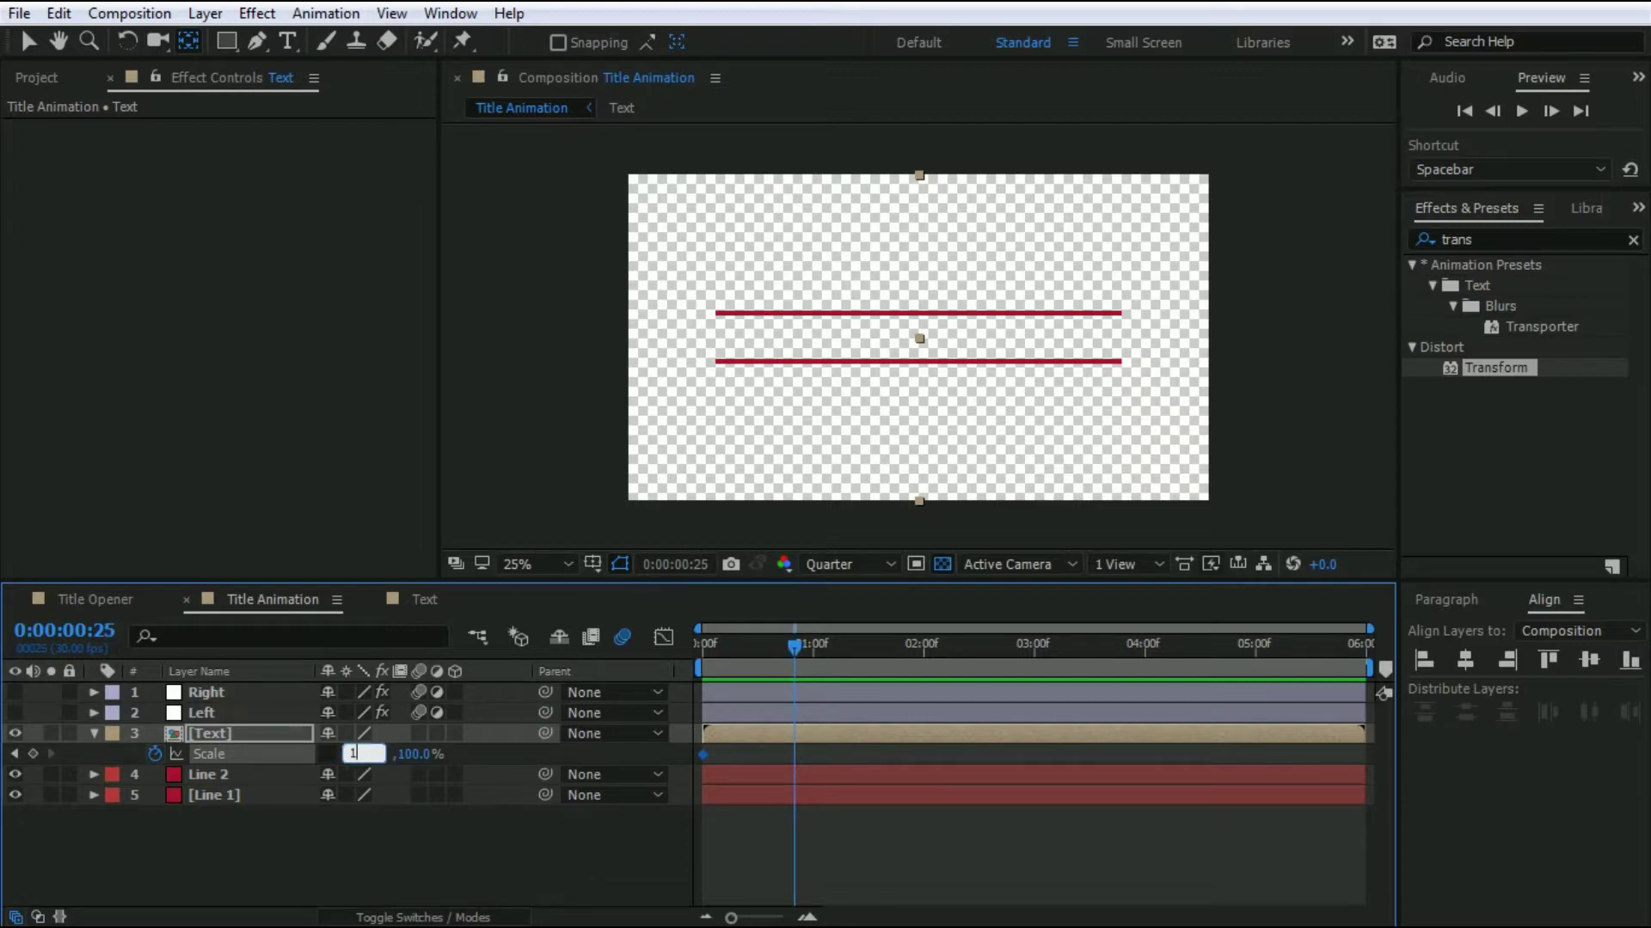
text(00)
key(Return)
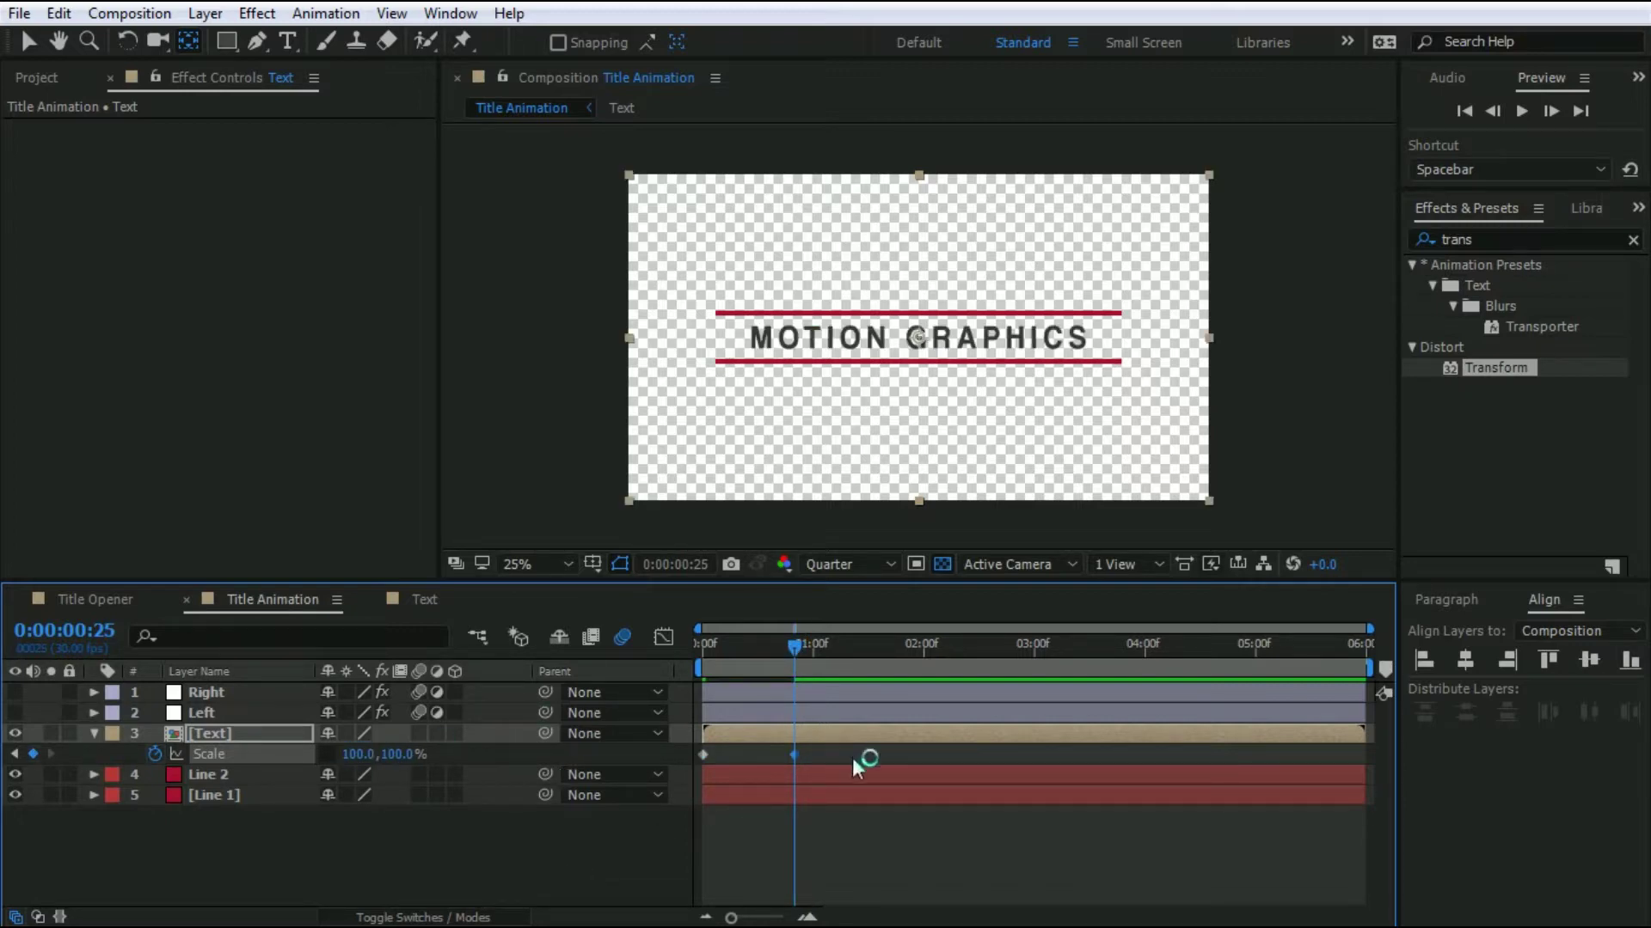
drag(852, 757, 688, 750)
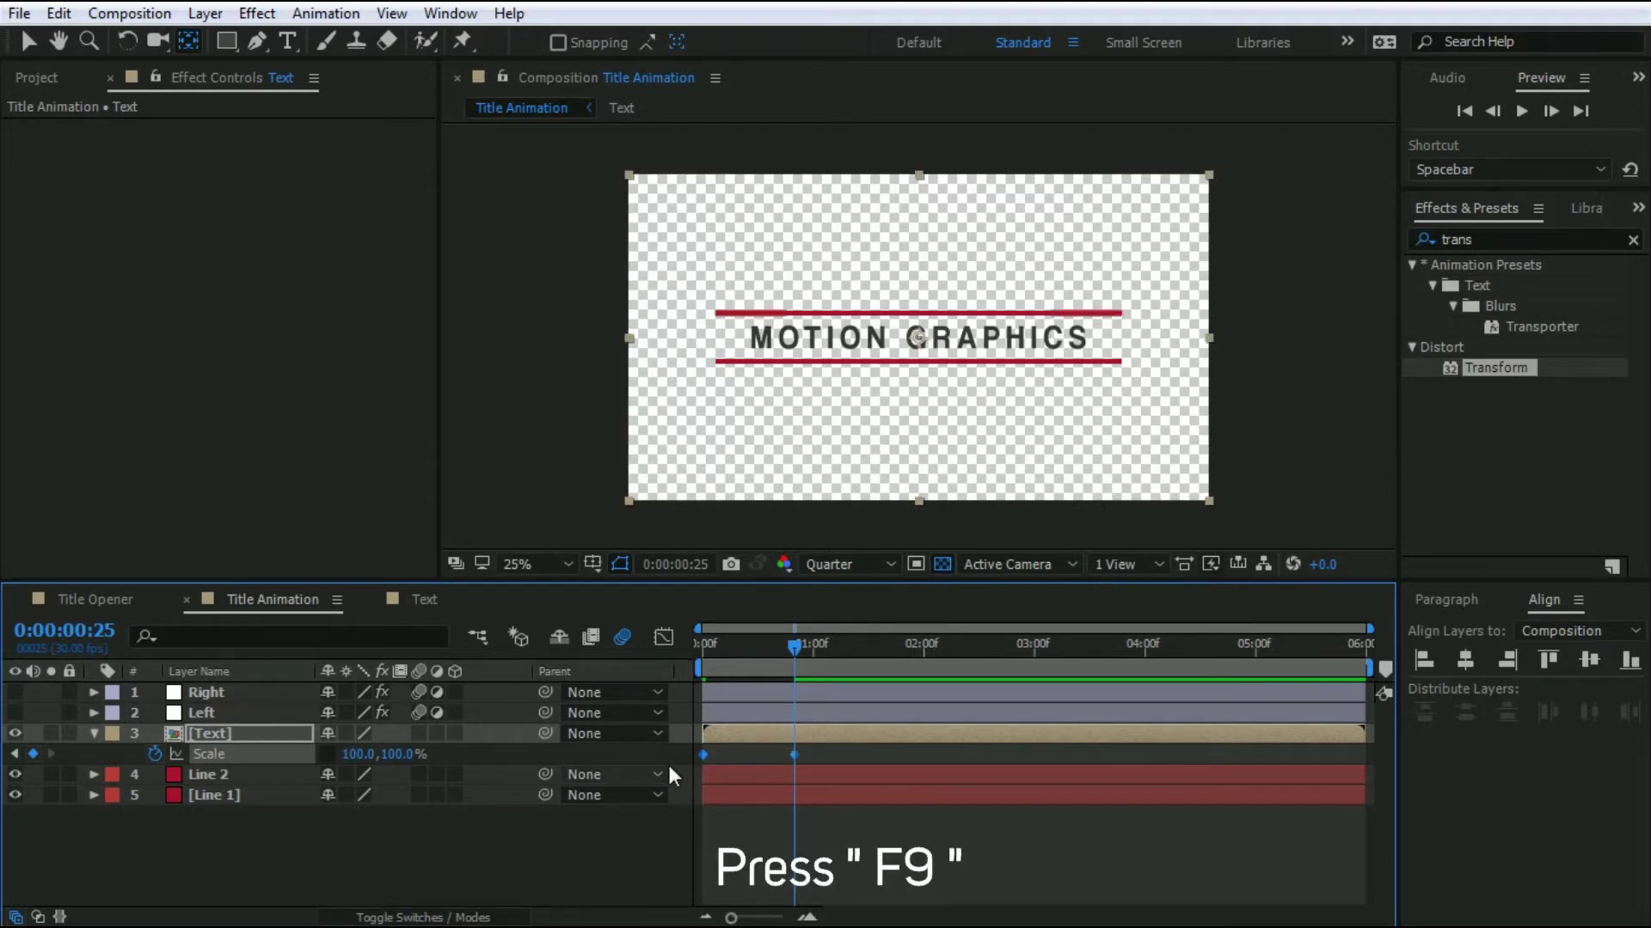
Apply Easy Ease (F9) to the two Scale keyframes and sharpen their speed curve in the Graph Editor.
key(F9)
click(664, 637)
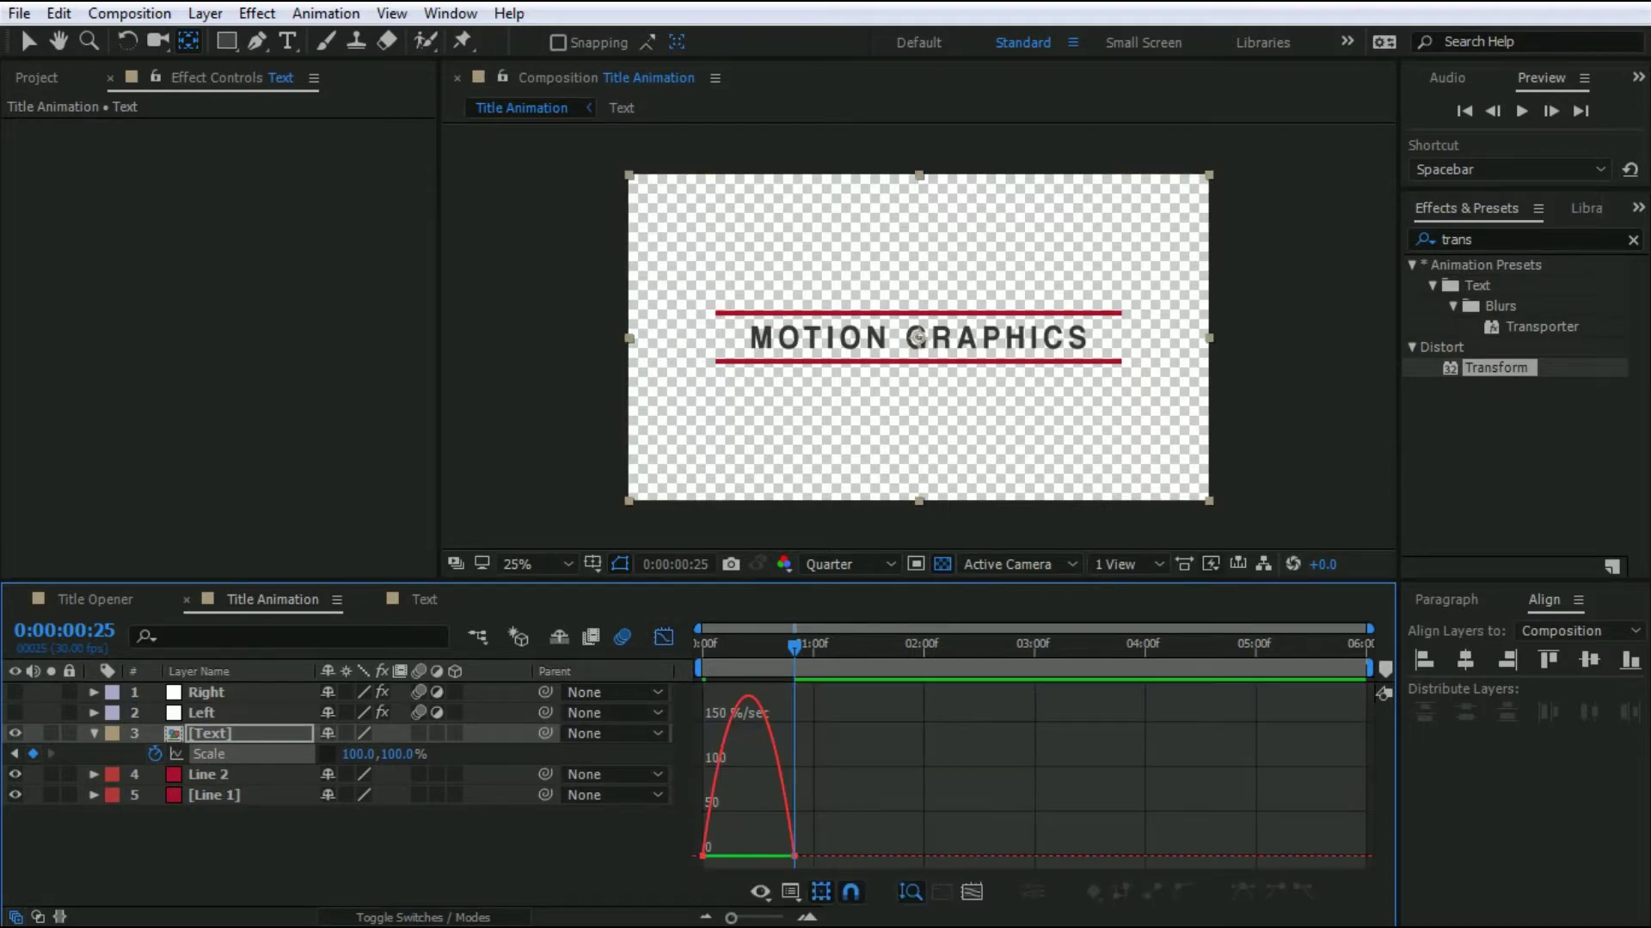
mouse_move(684, 835)
mouse_down()
mouse_move(818, 870)
mouse_move(723, 860)
mouse_up()
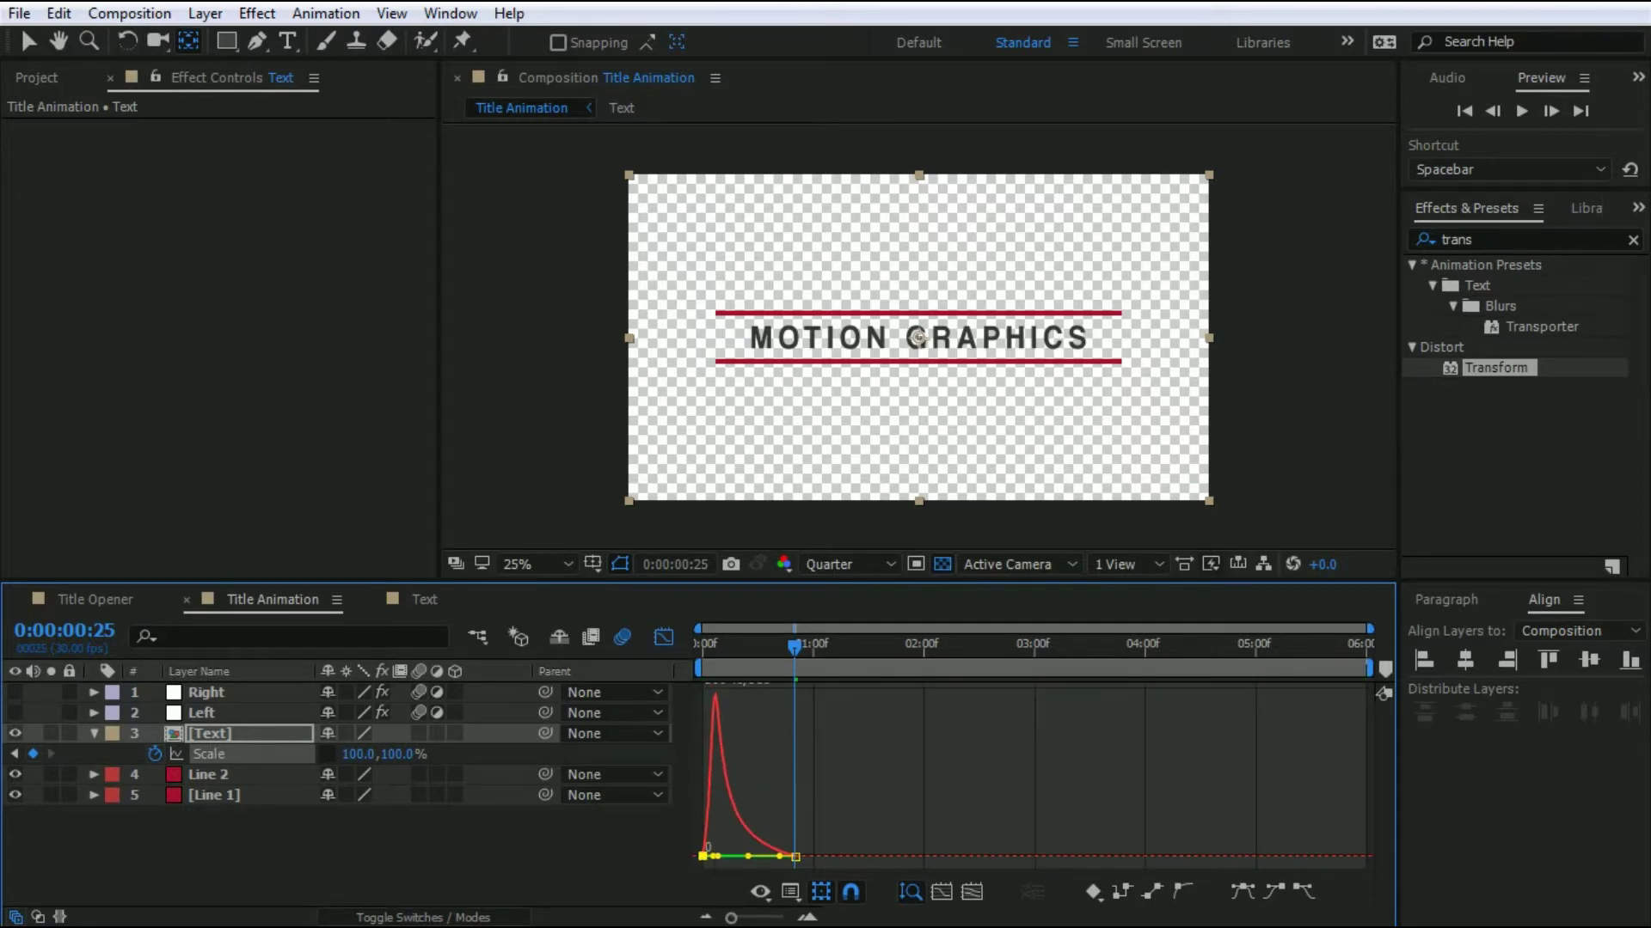
click(662, 637)
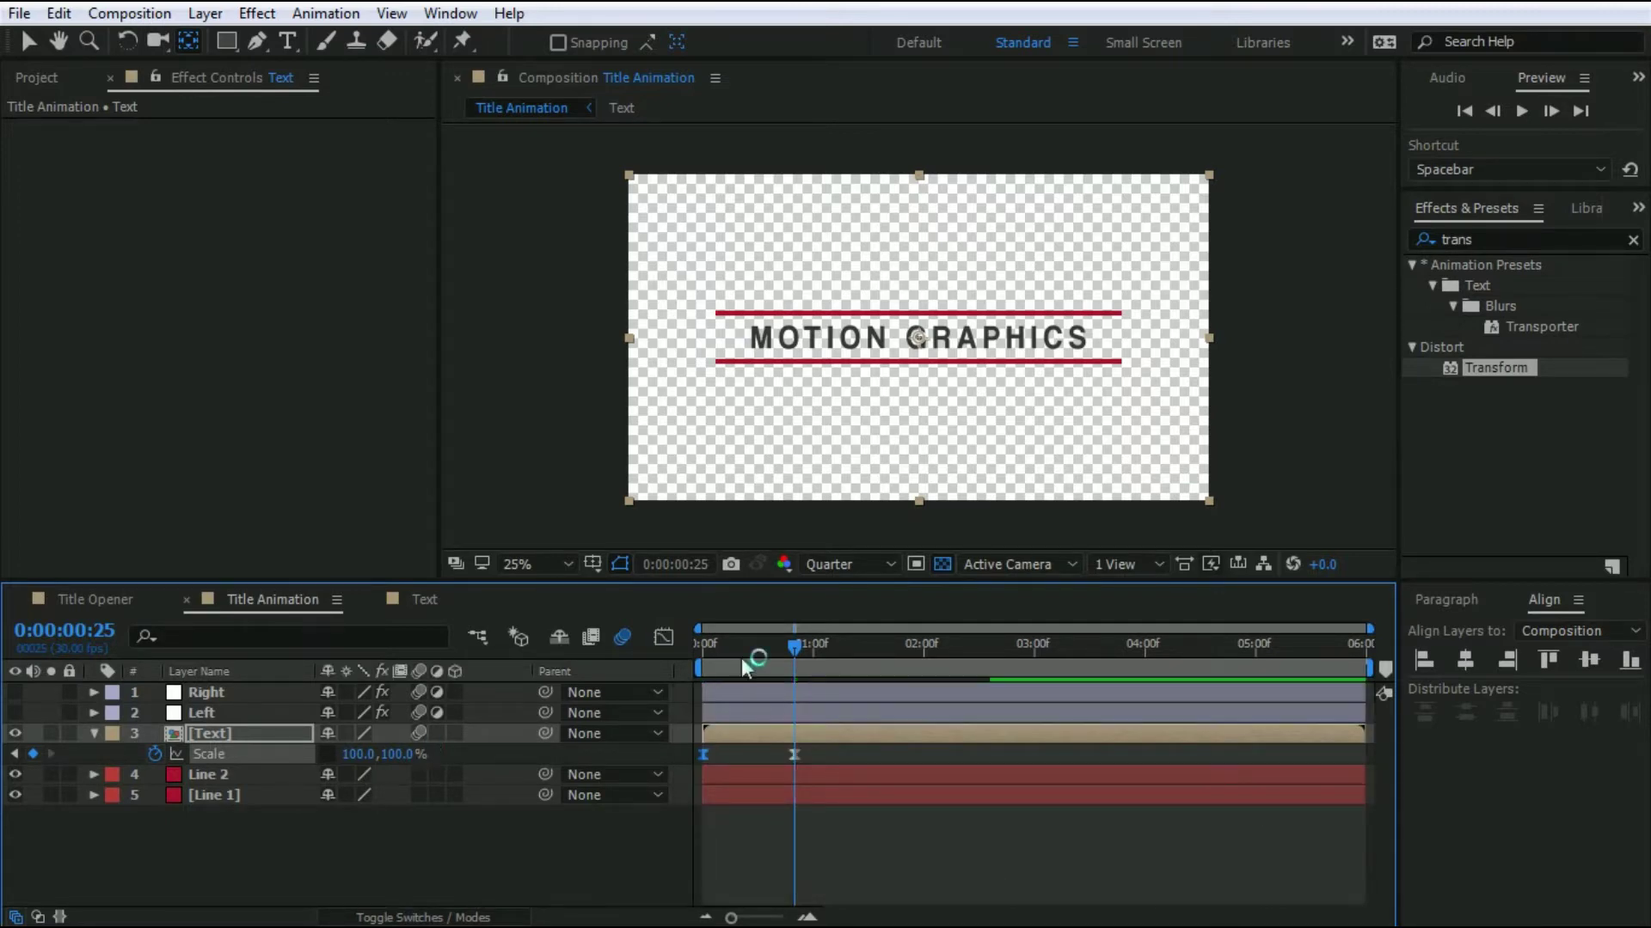
Preview the title's scale-up several times from the first frame, then switch to Title Opener.
key(space)
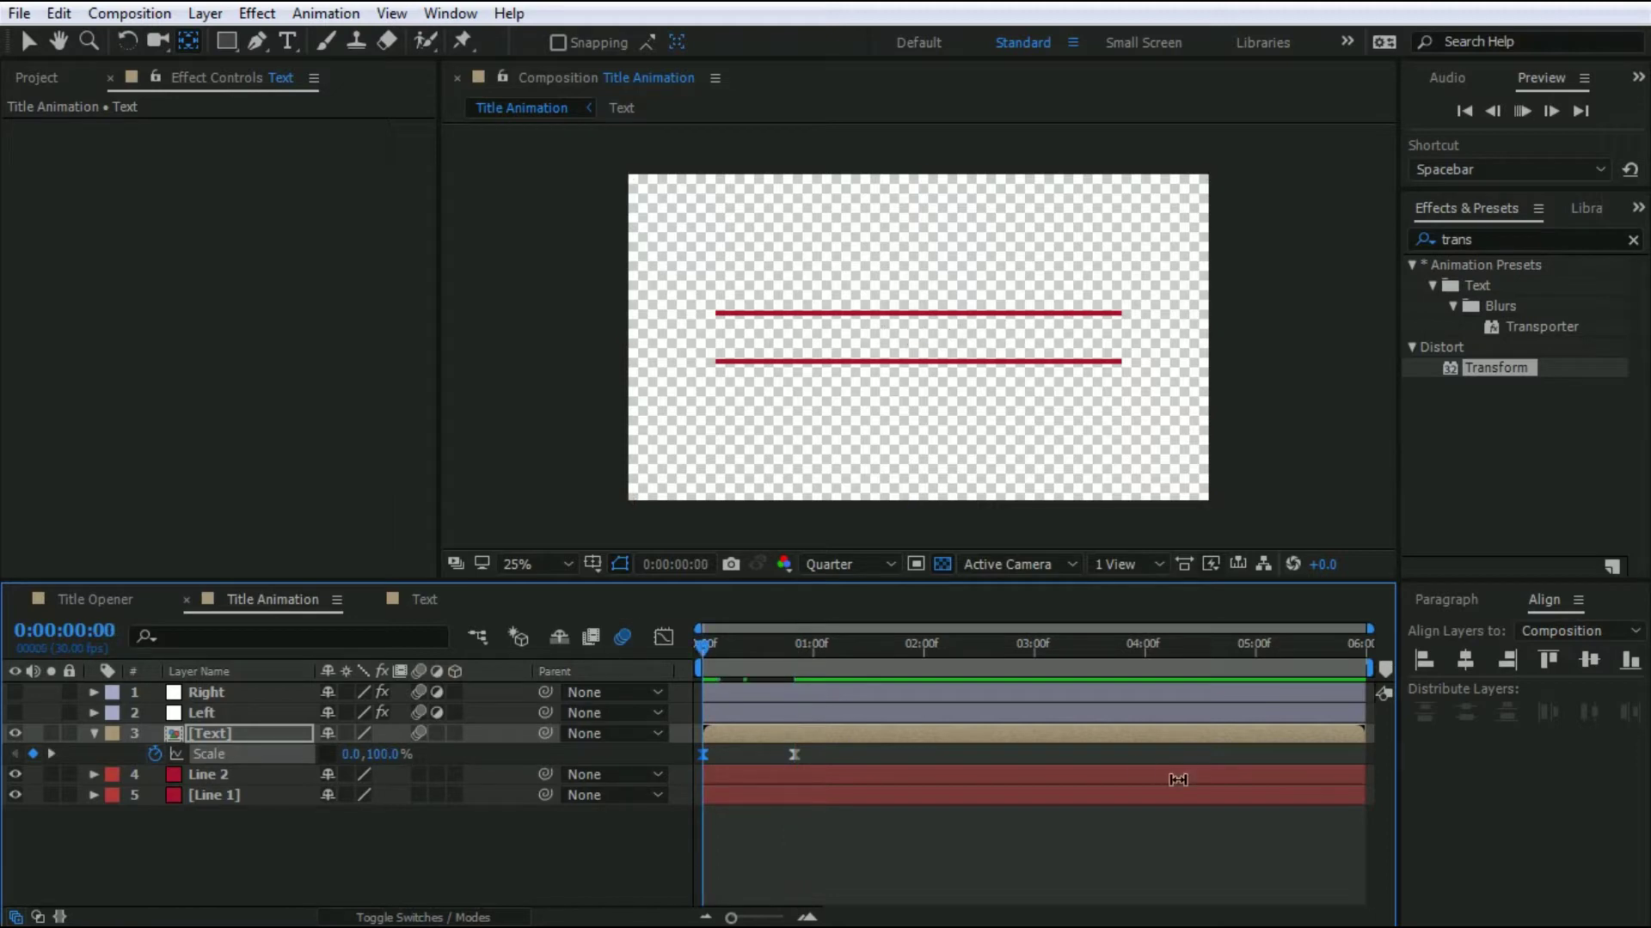
key(space)
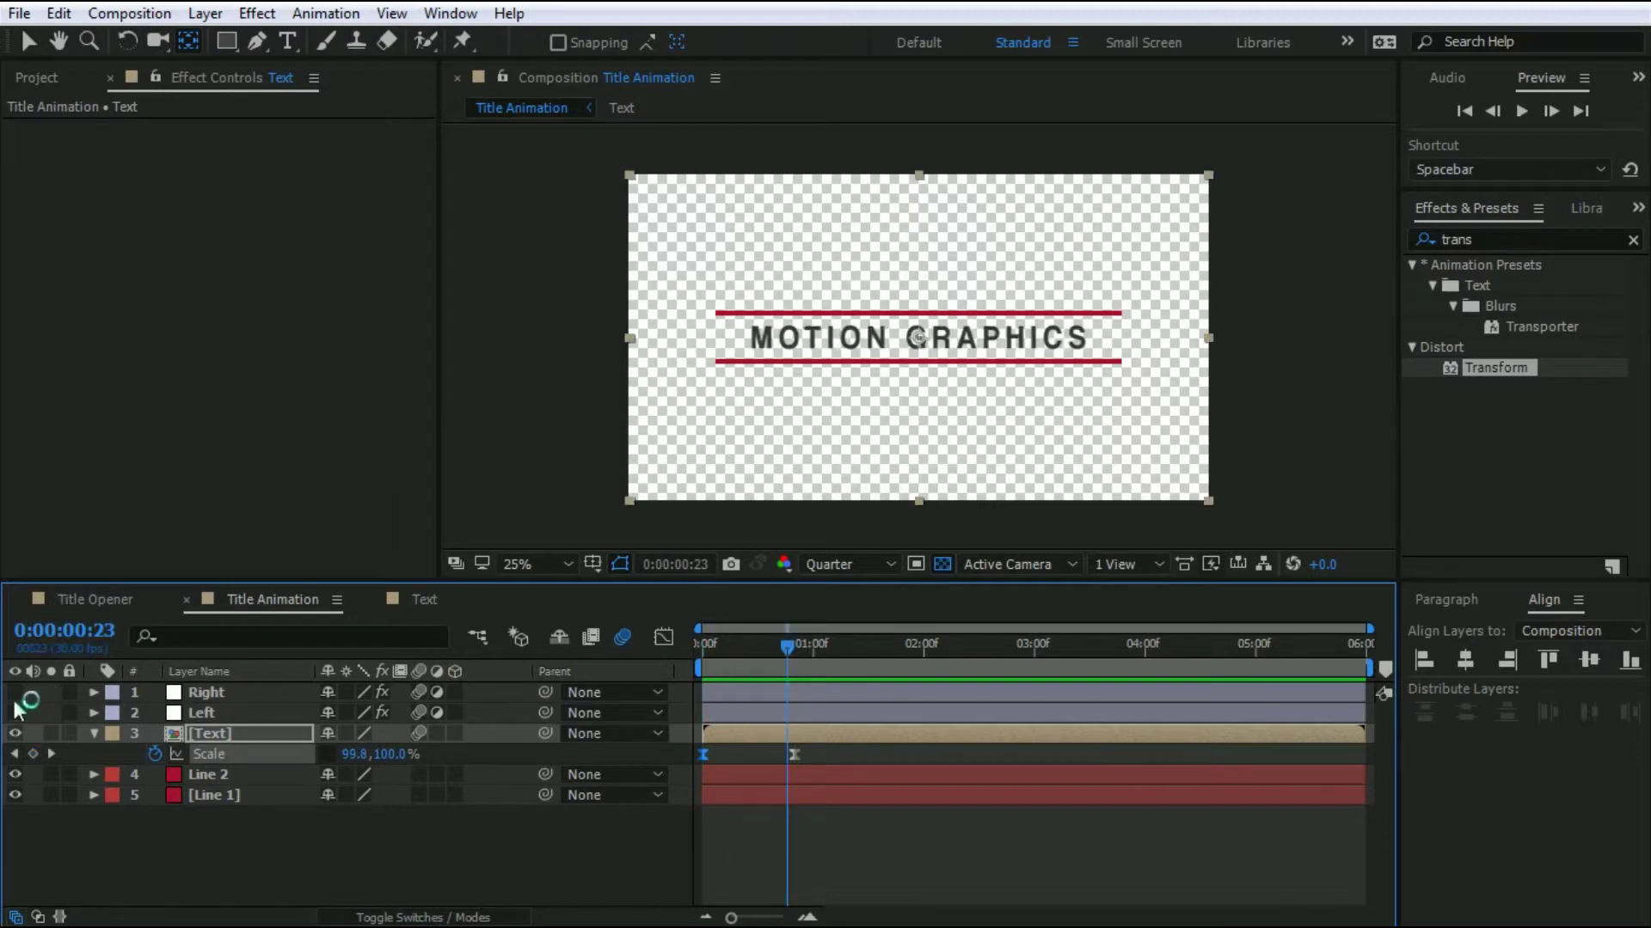
click(762, 646)
key(Home)
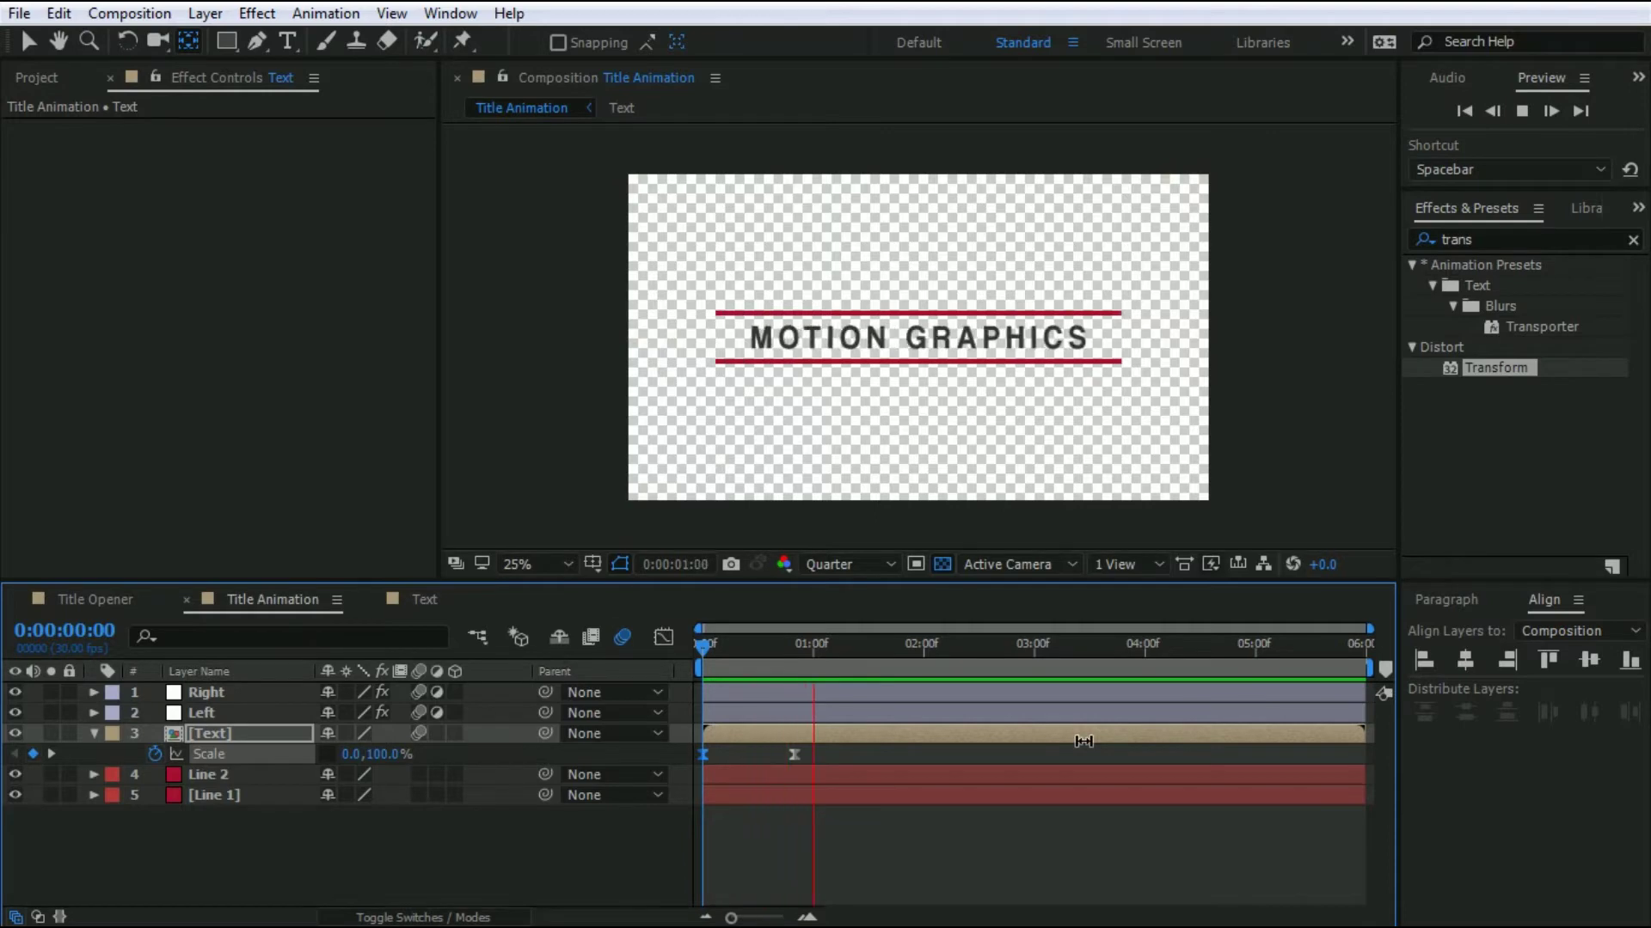
key(space)
click(863, 567)
click(865, 709)
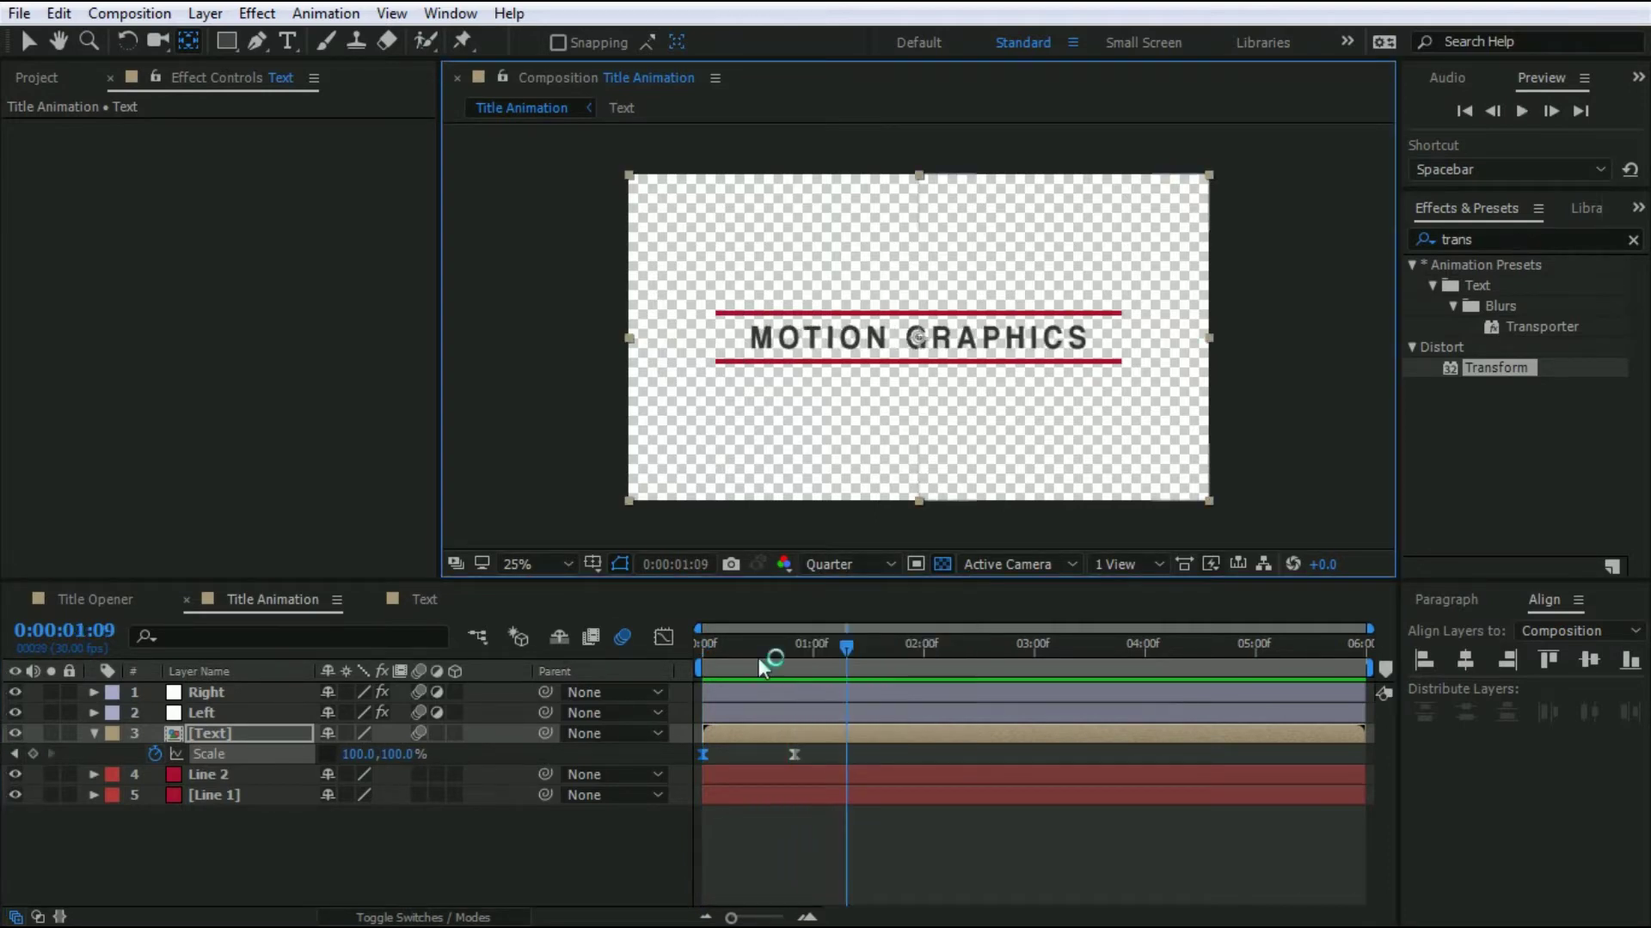
click(704, 645)
key(space)
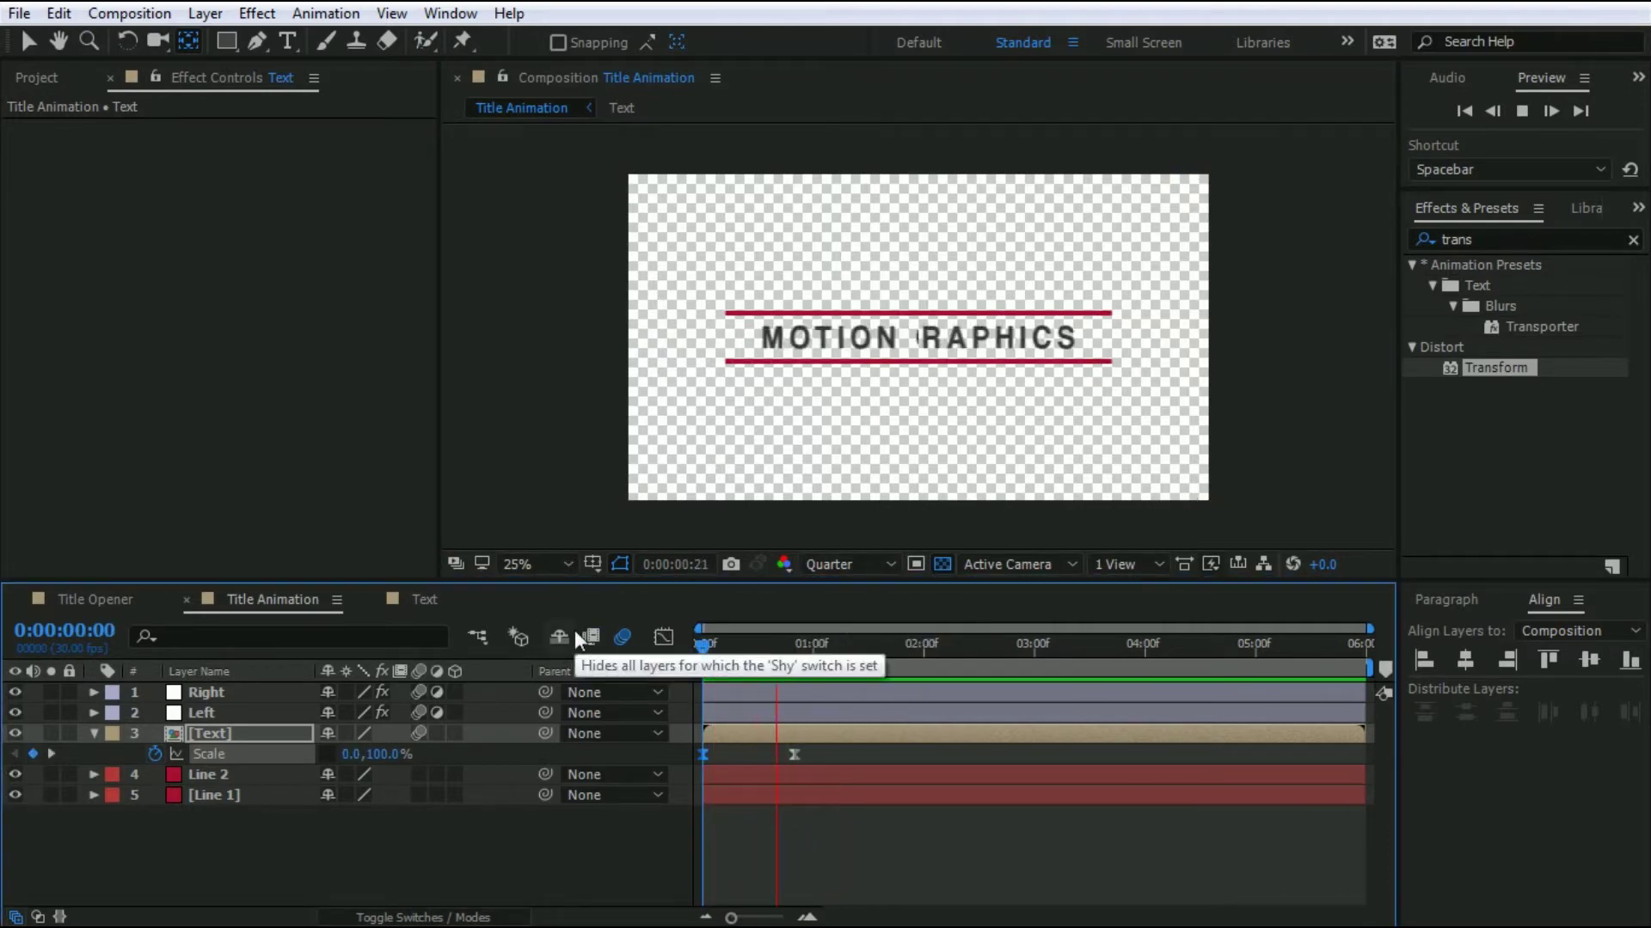
key(space)
key(space)
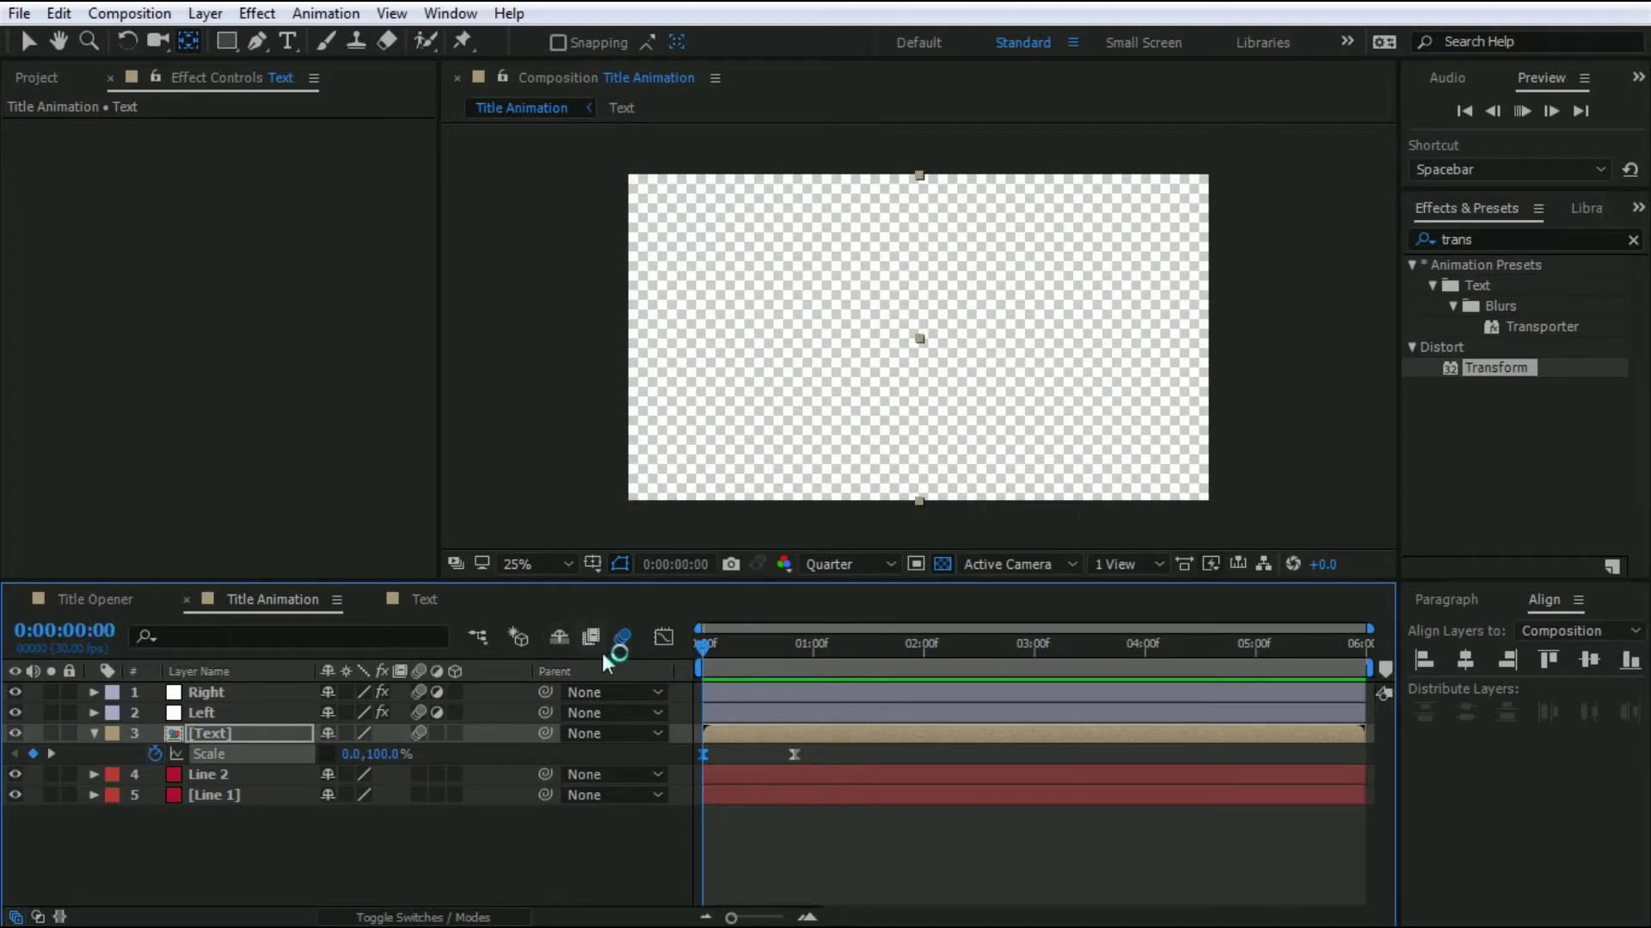
click(104, 596)
Nest the Title Animation comp as a layer above BG in Title Opener and play it back.
click(45, 87)
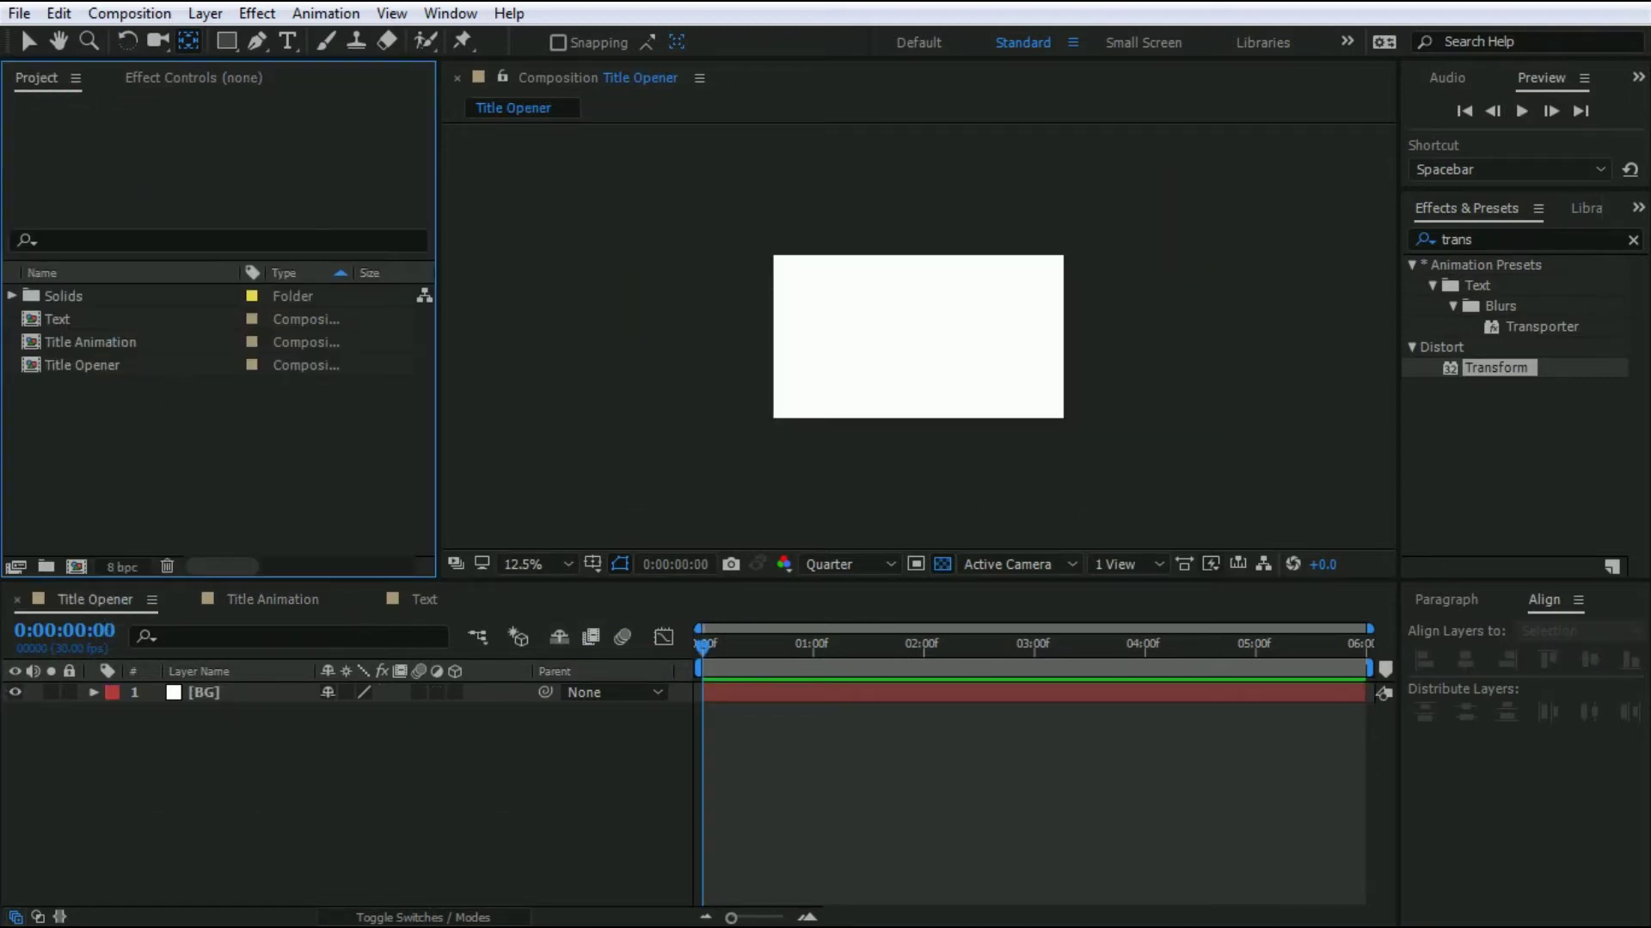
click(151, 368)
click(129, 344)
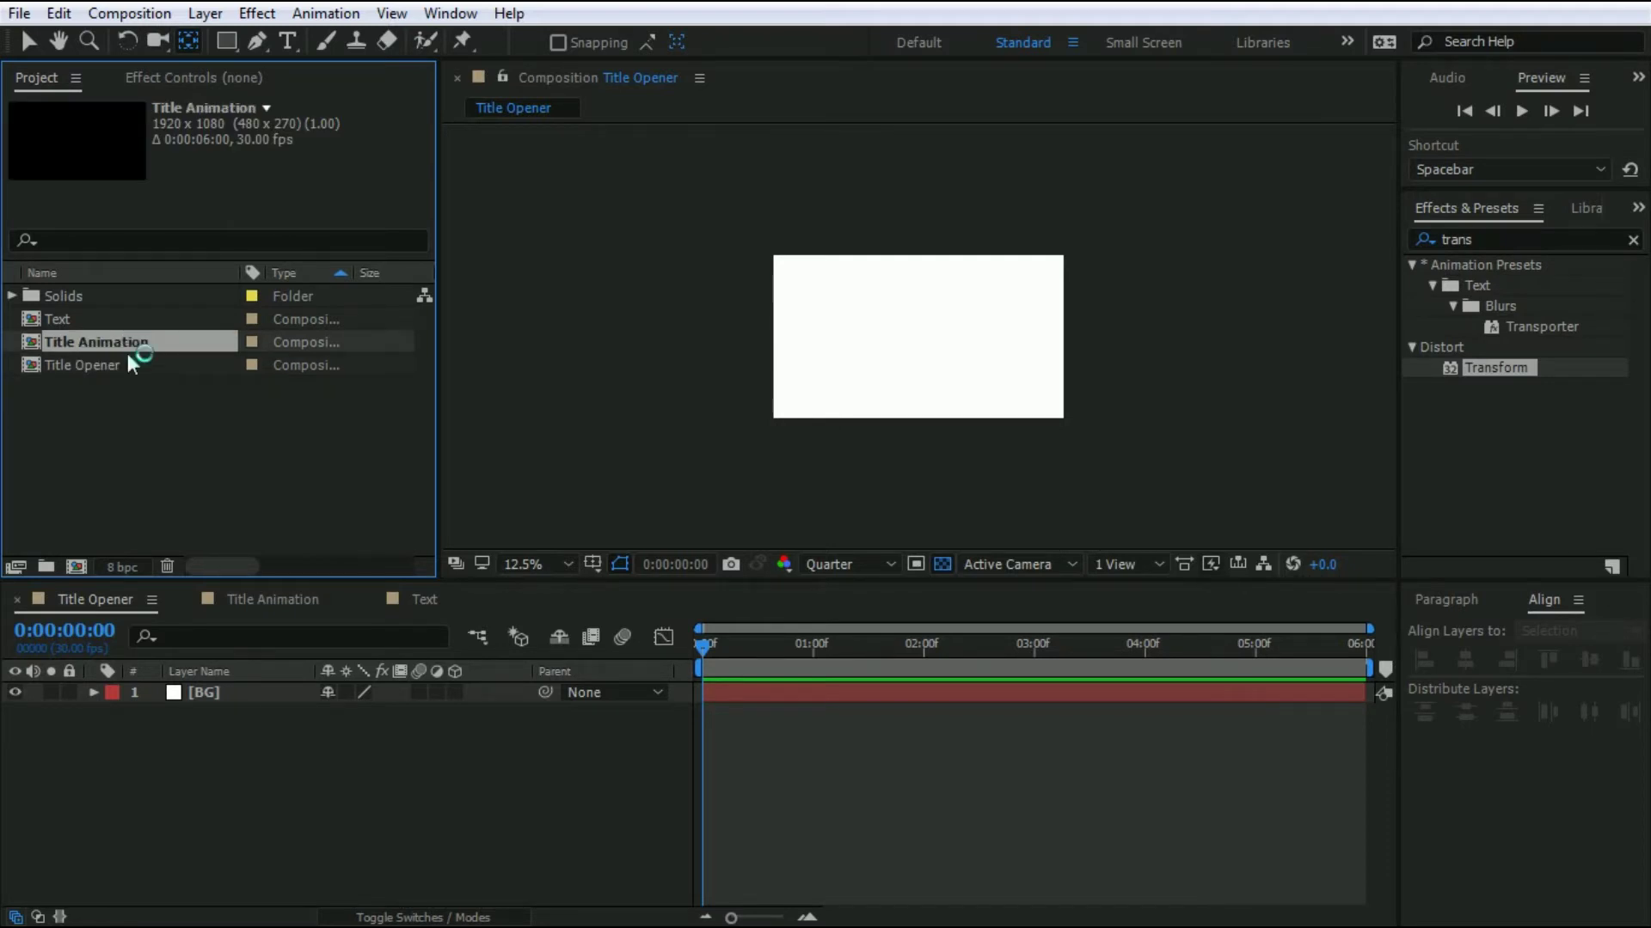
drag(148, 343, 234, 694)
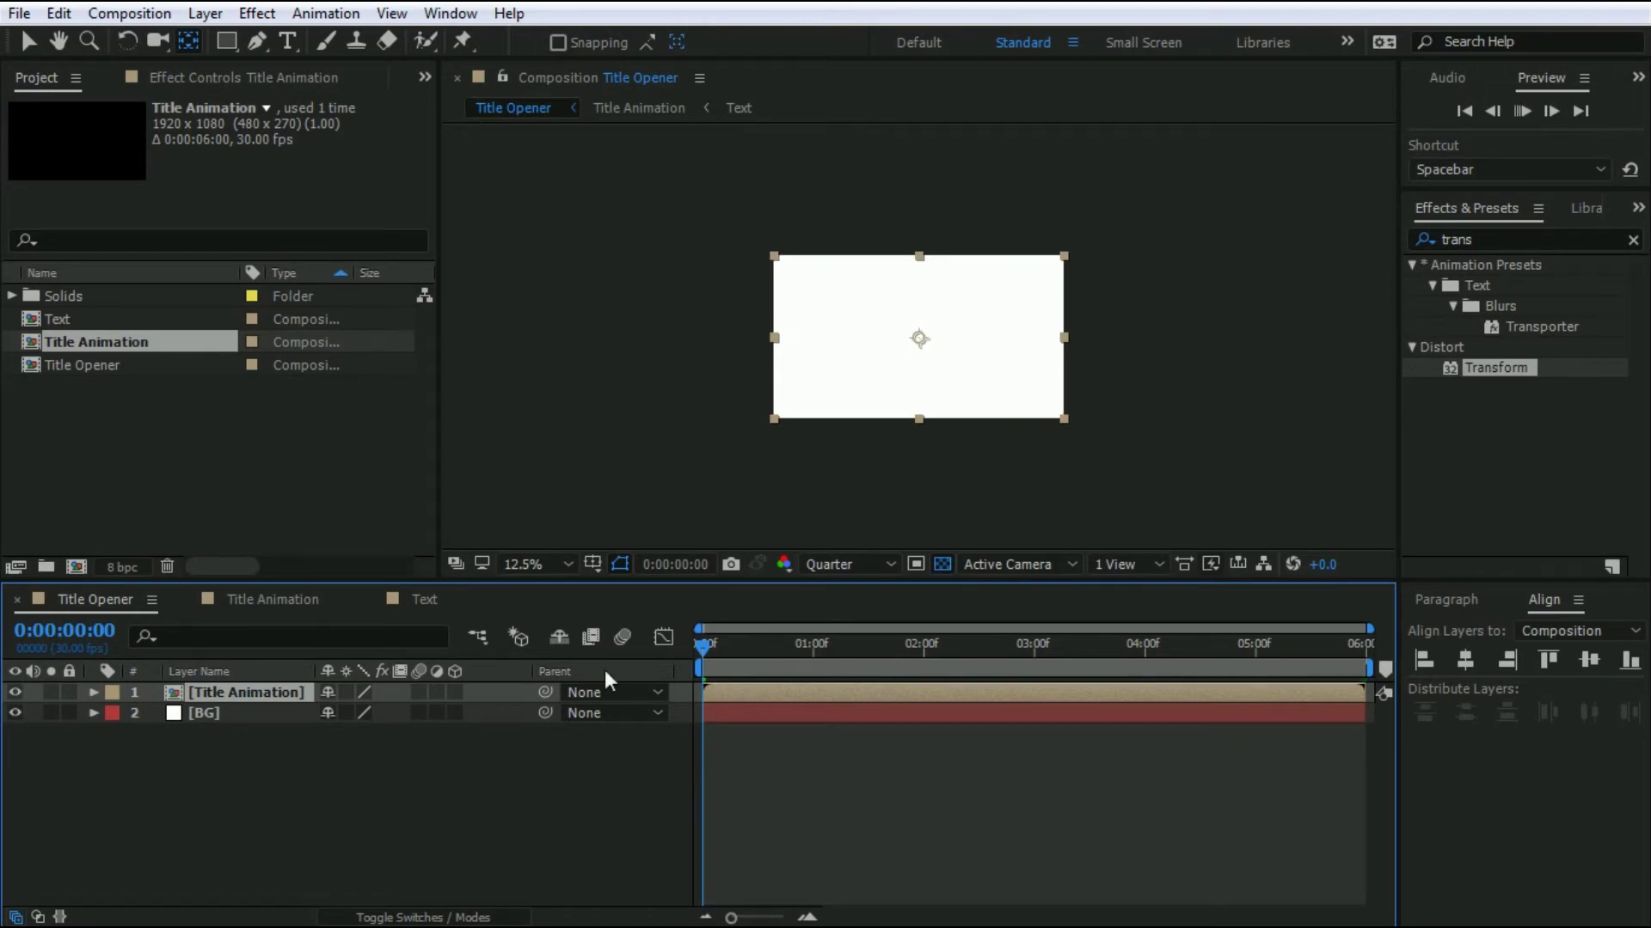
key(space)
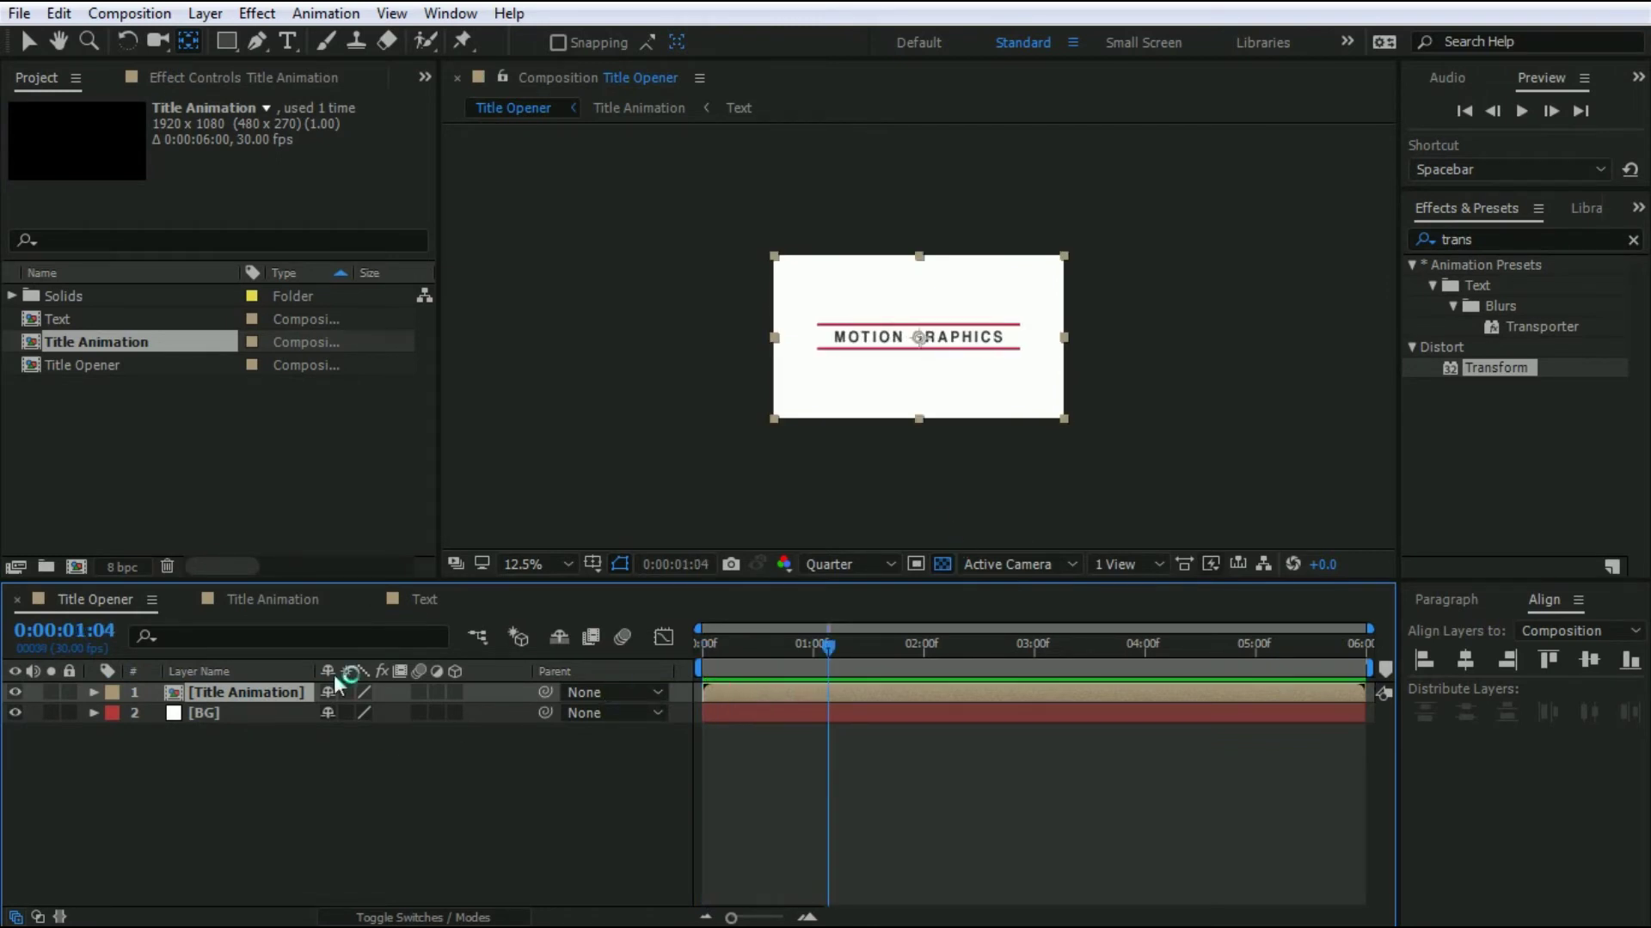
Find Gradient Ramp by searching 'ramp' and apply it to the BG layer.
click(282, 716)
click(1546, 241)
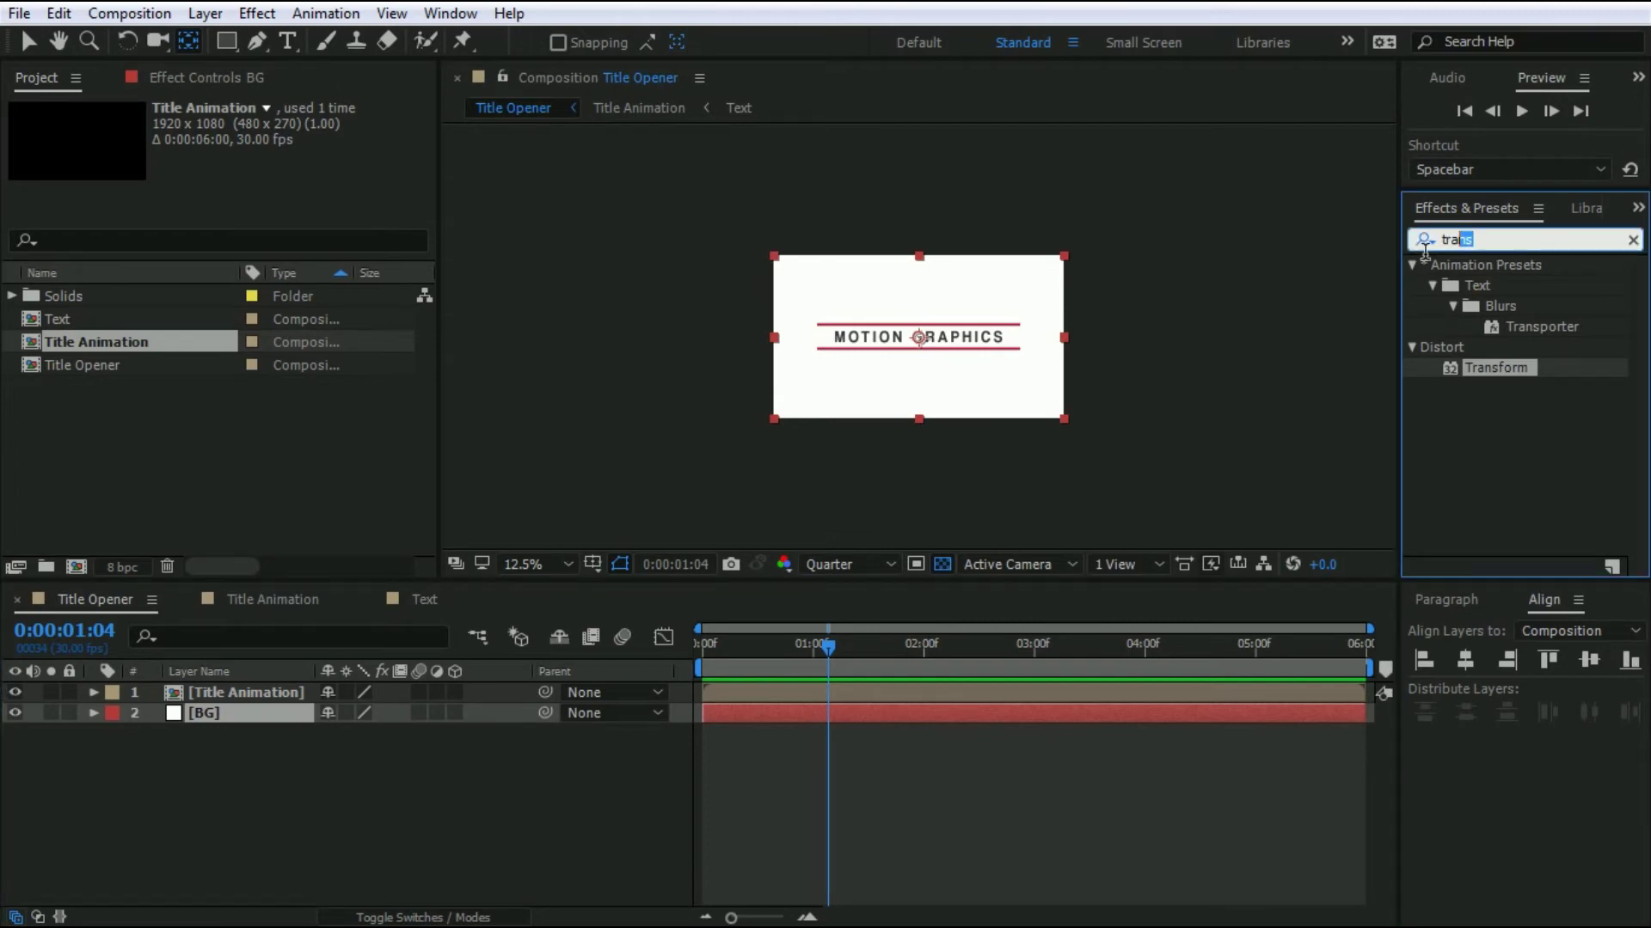
text(ramp)
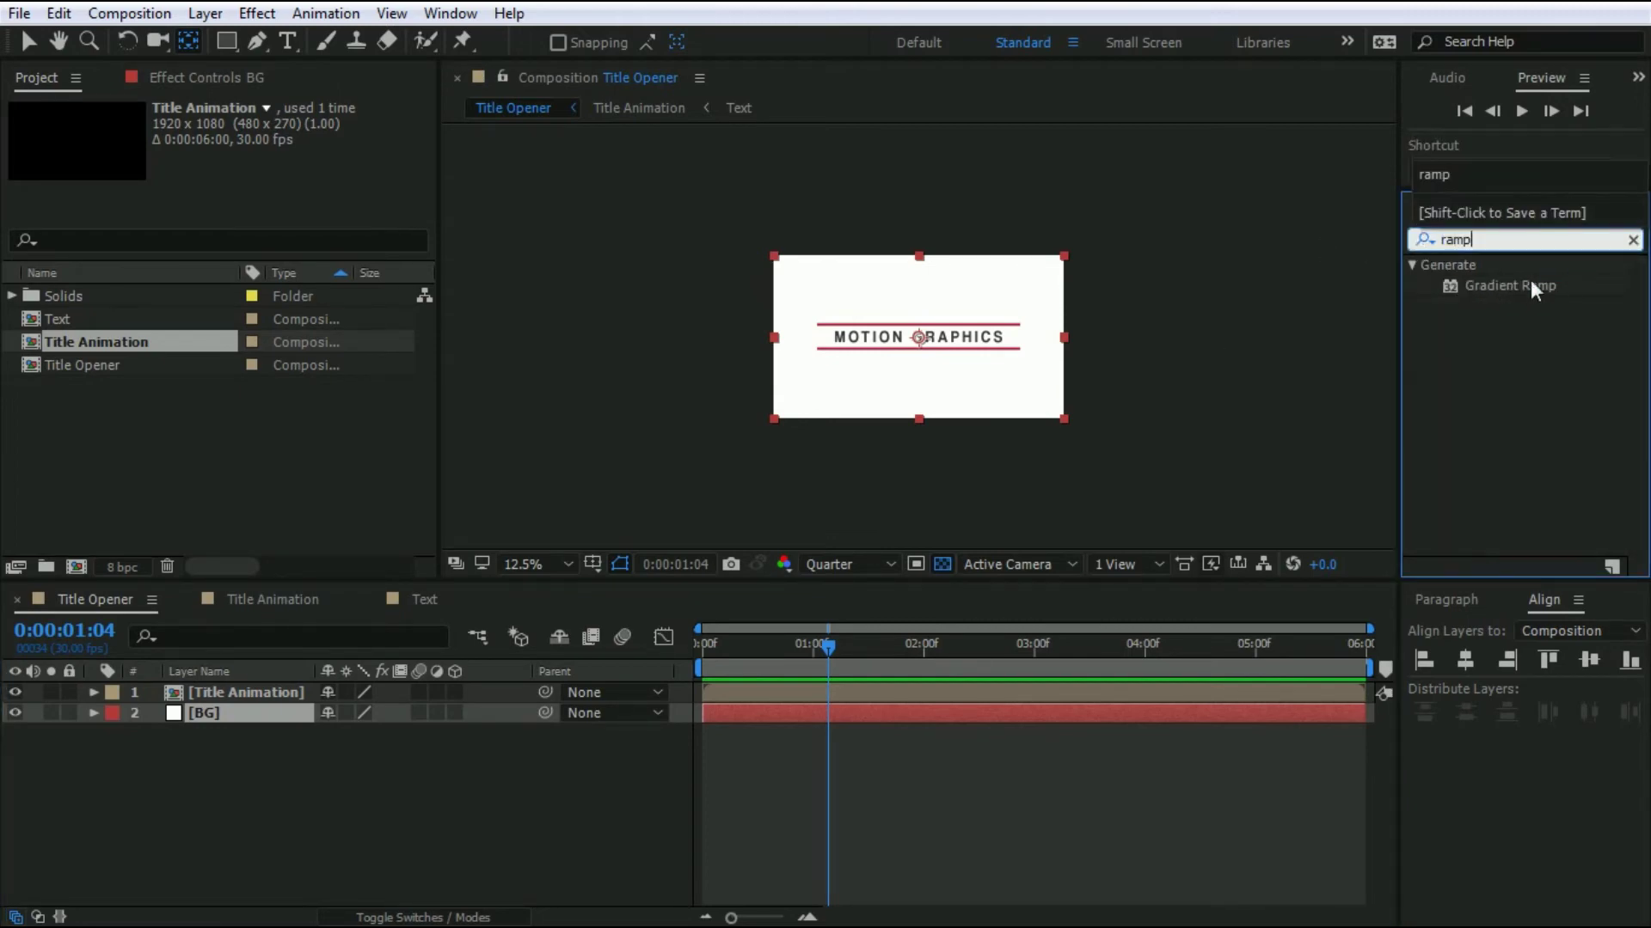
drag(1535, 290, 265, 710)
Make the gradient radial, running from white to A5A5A5 grey.
click(252, 169)
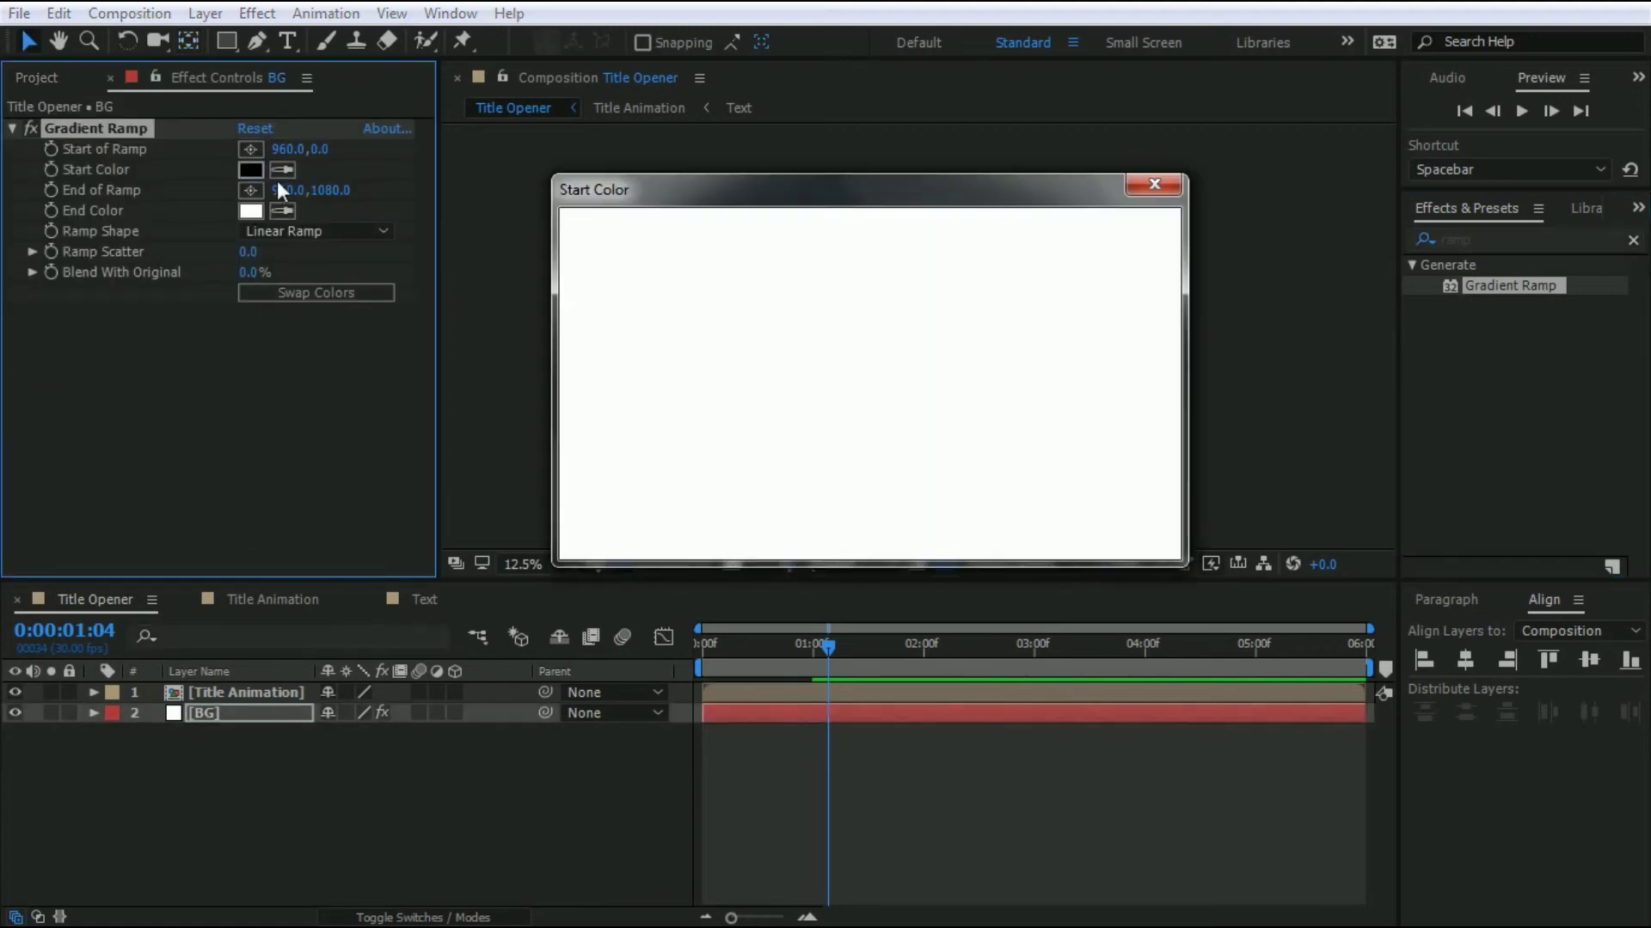
drag(685, 346, 565, 227)
click(1077, 242)
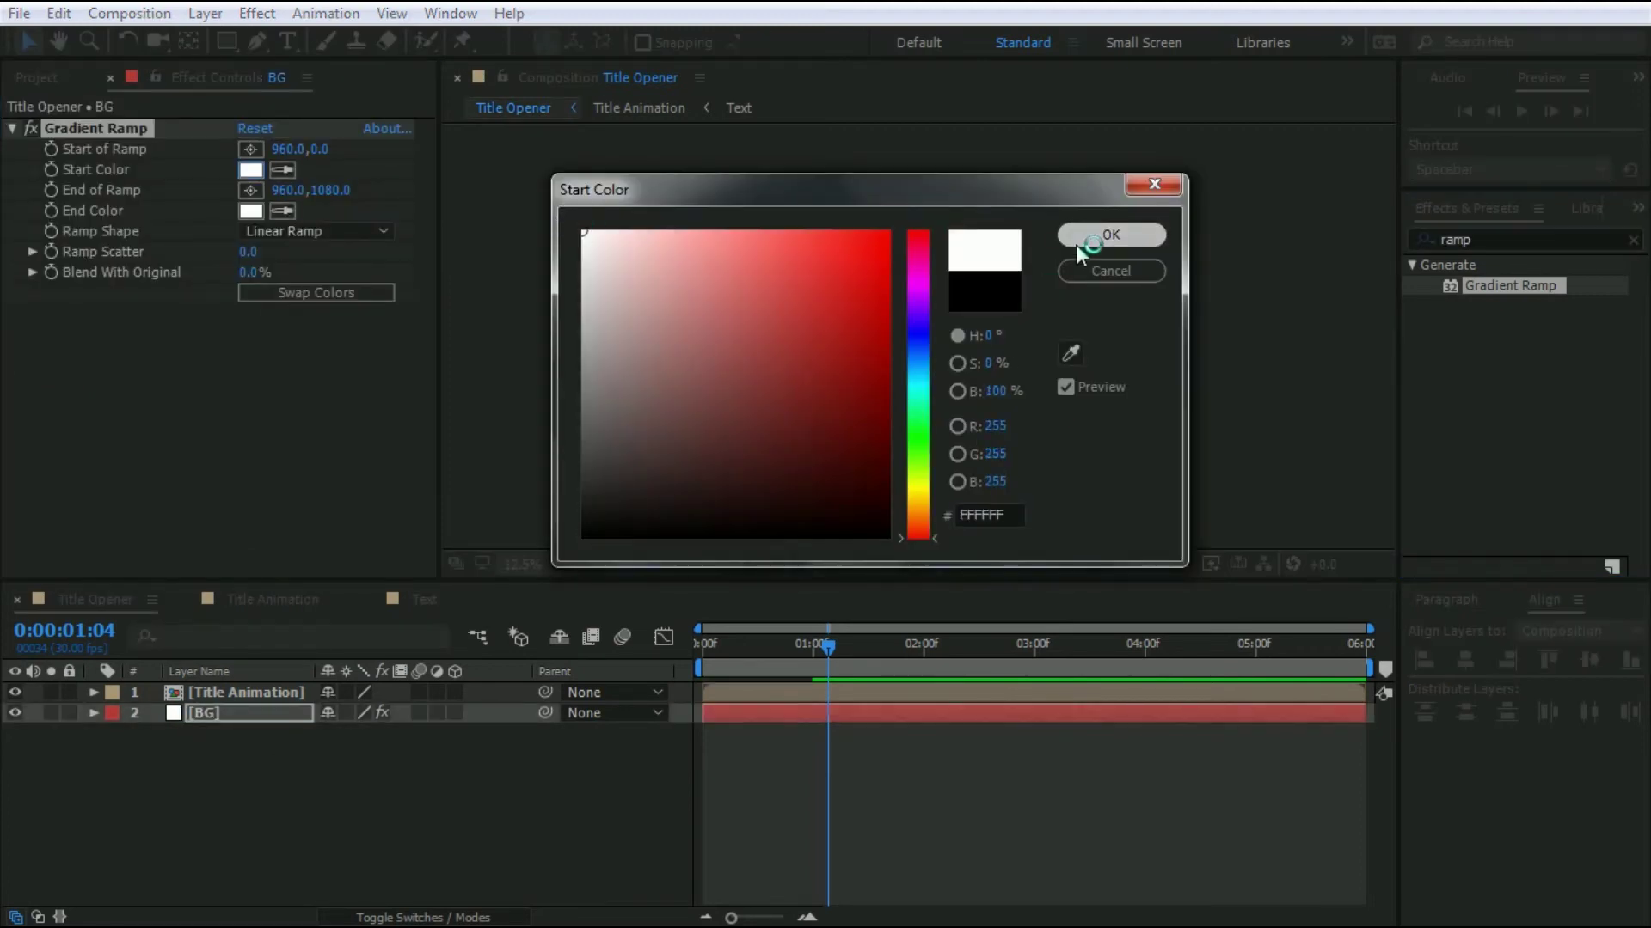
click(252, 210)
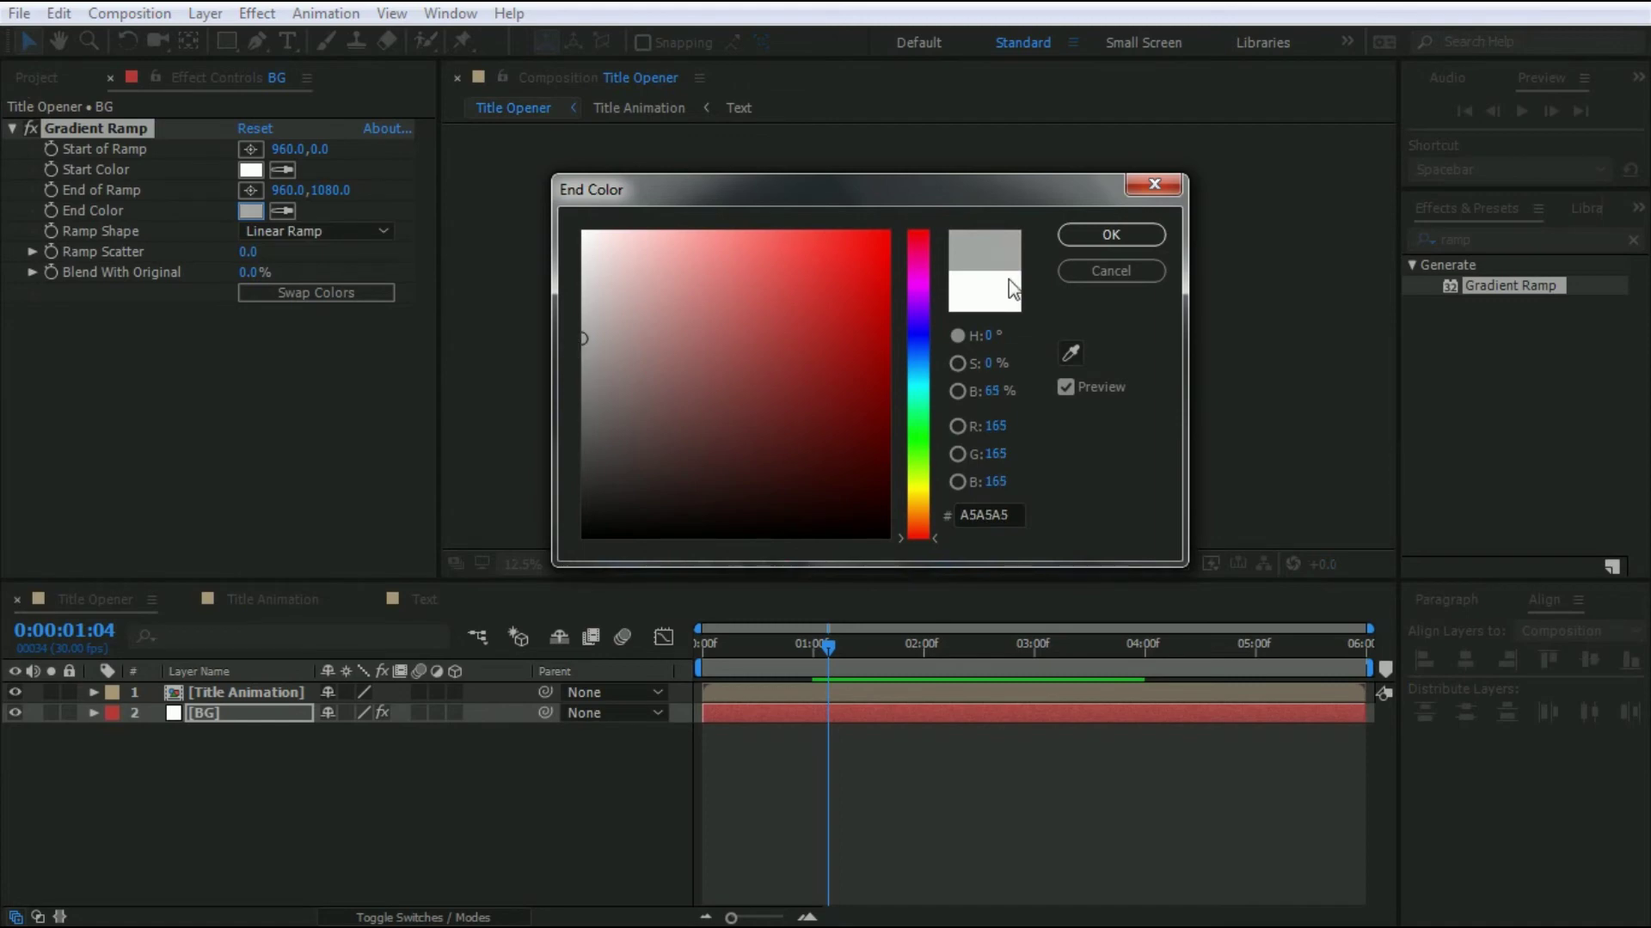
click(1083, 245)
click(358, 232)
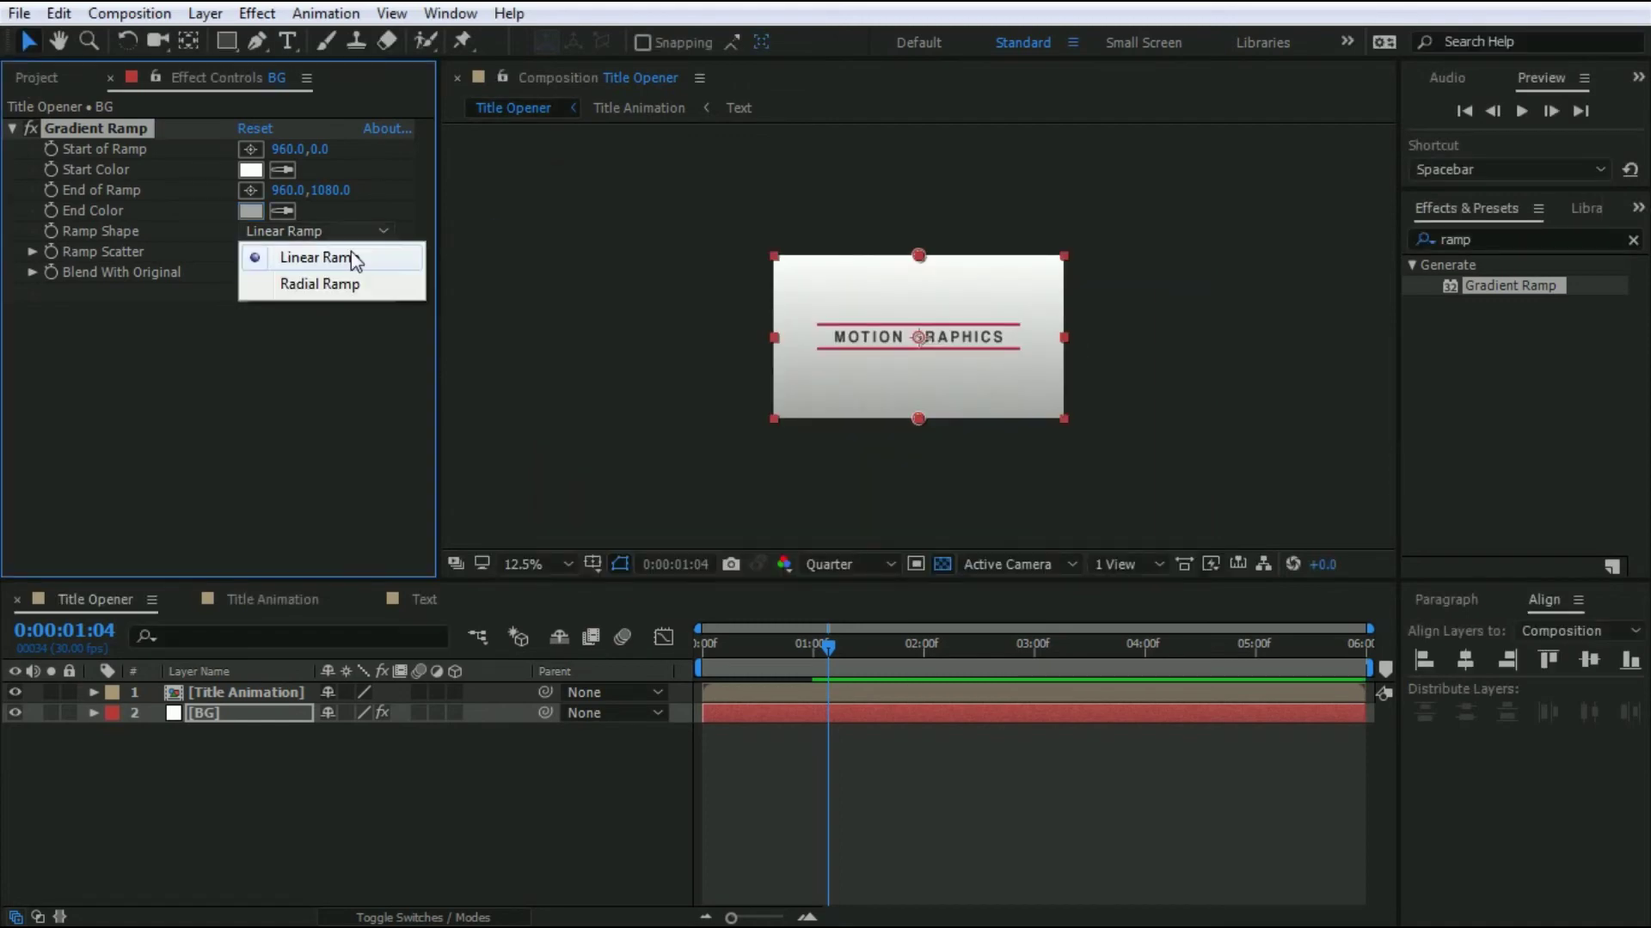
click(347, 287)
Set the gradient's Blend With Original to 30% and deselect BG.
key(period)
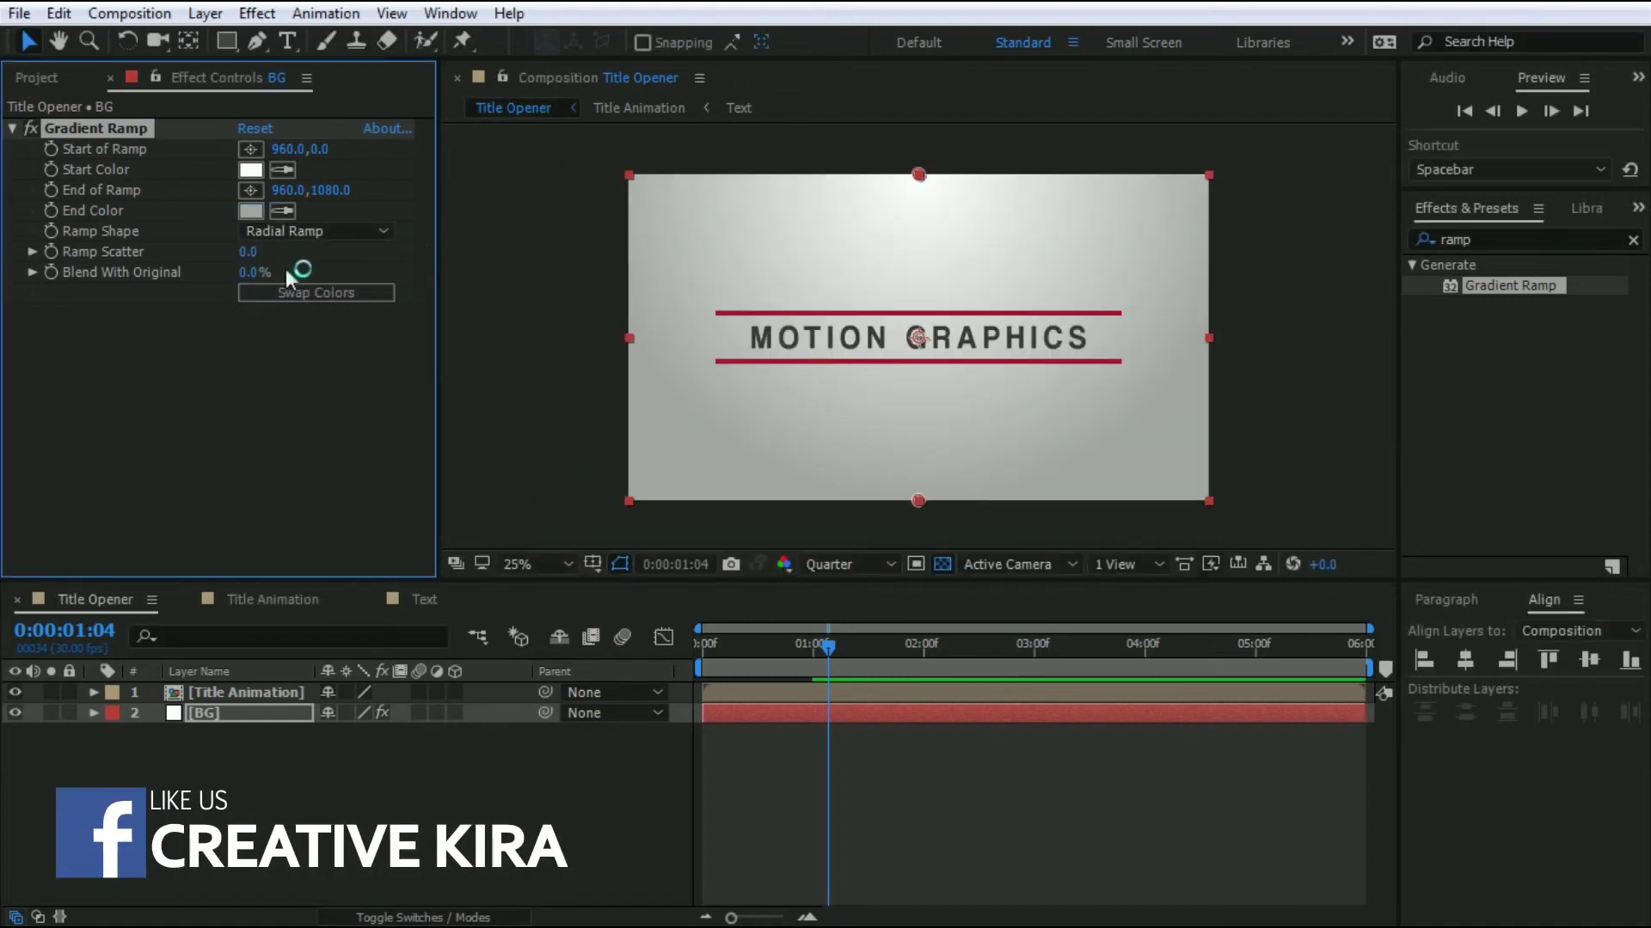
click(249, 272)
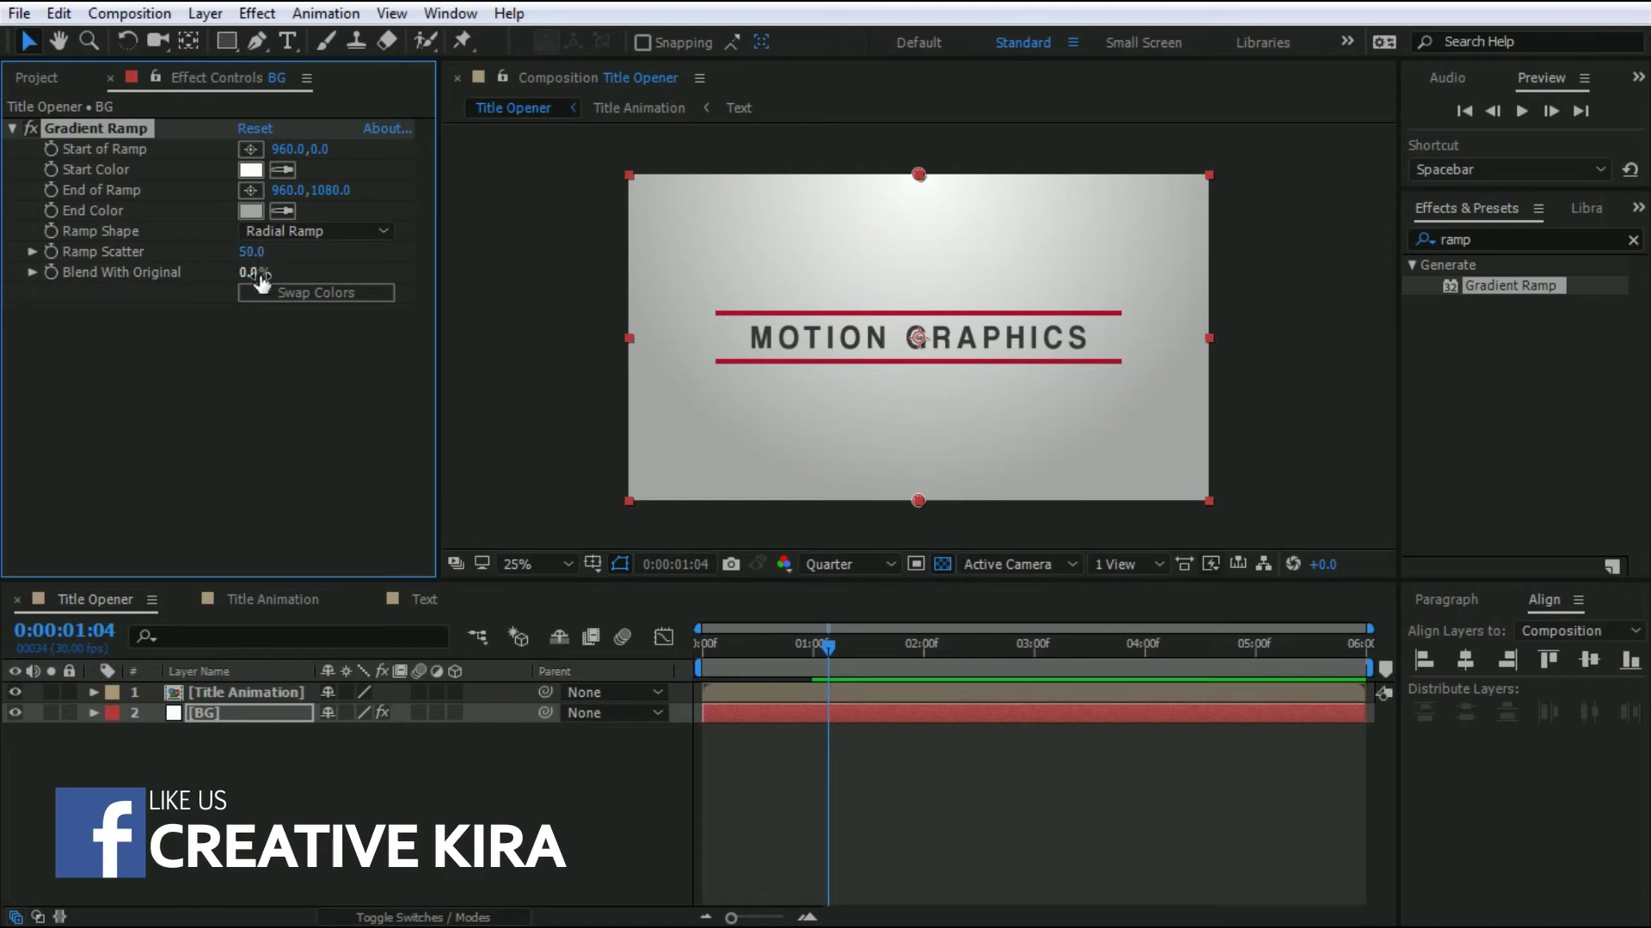
text(30)
key(Return)
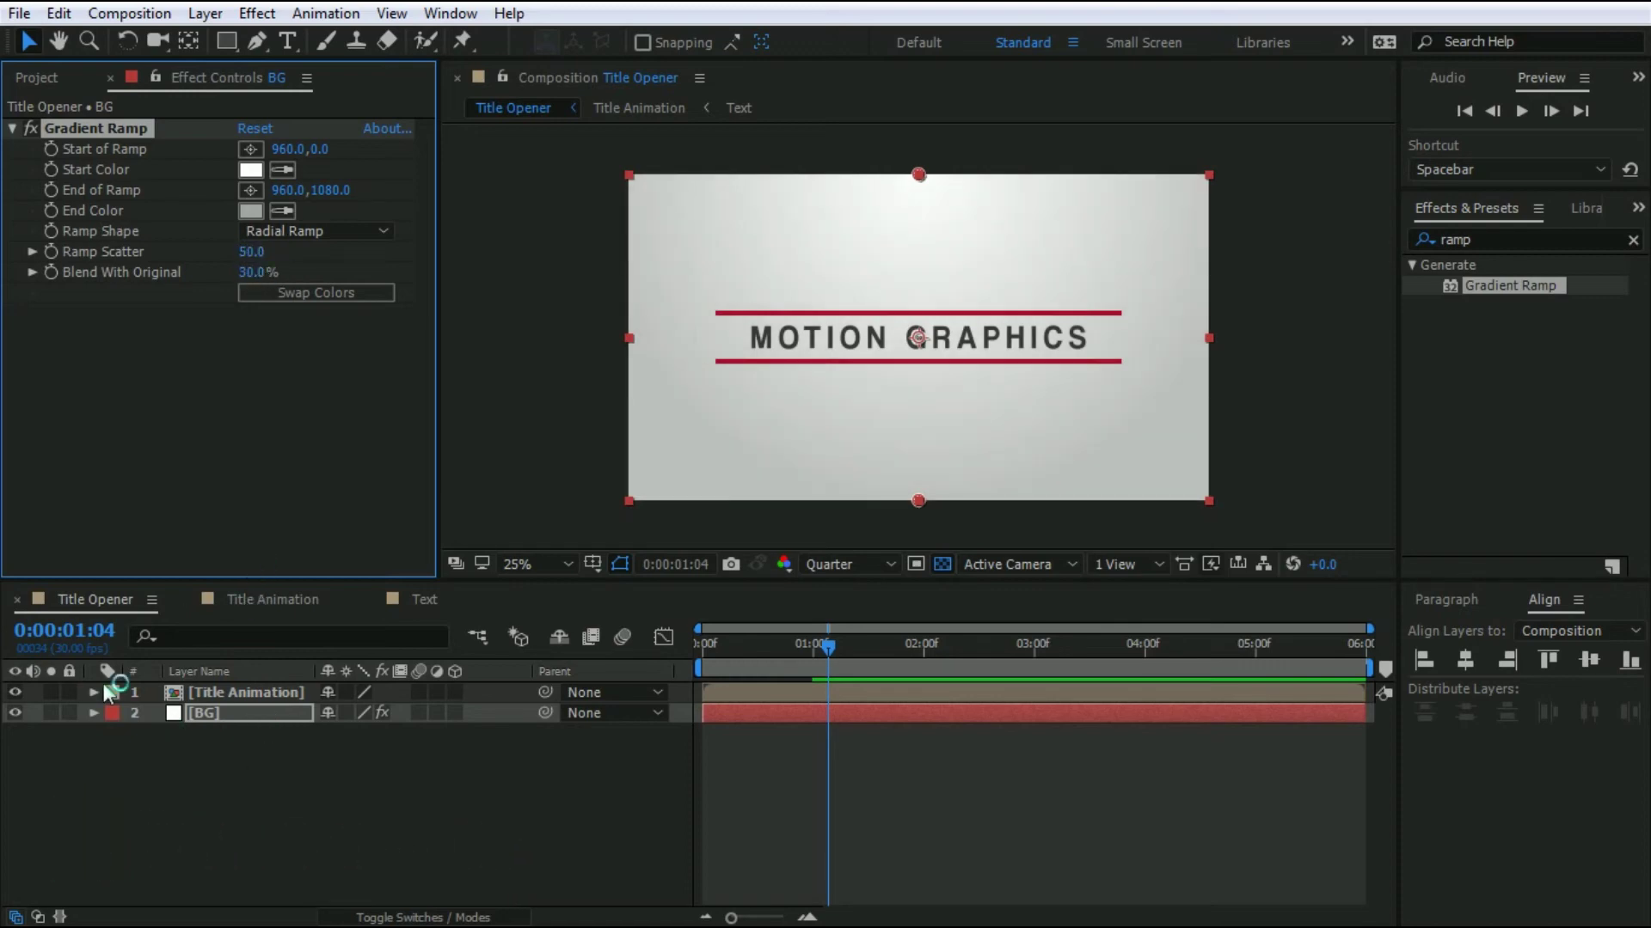
click(213, 817)
key(Home)
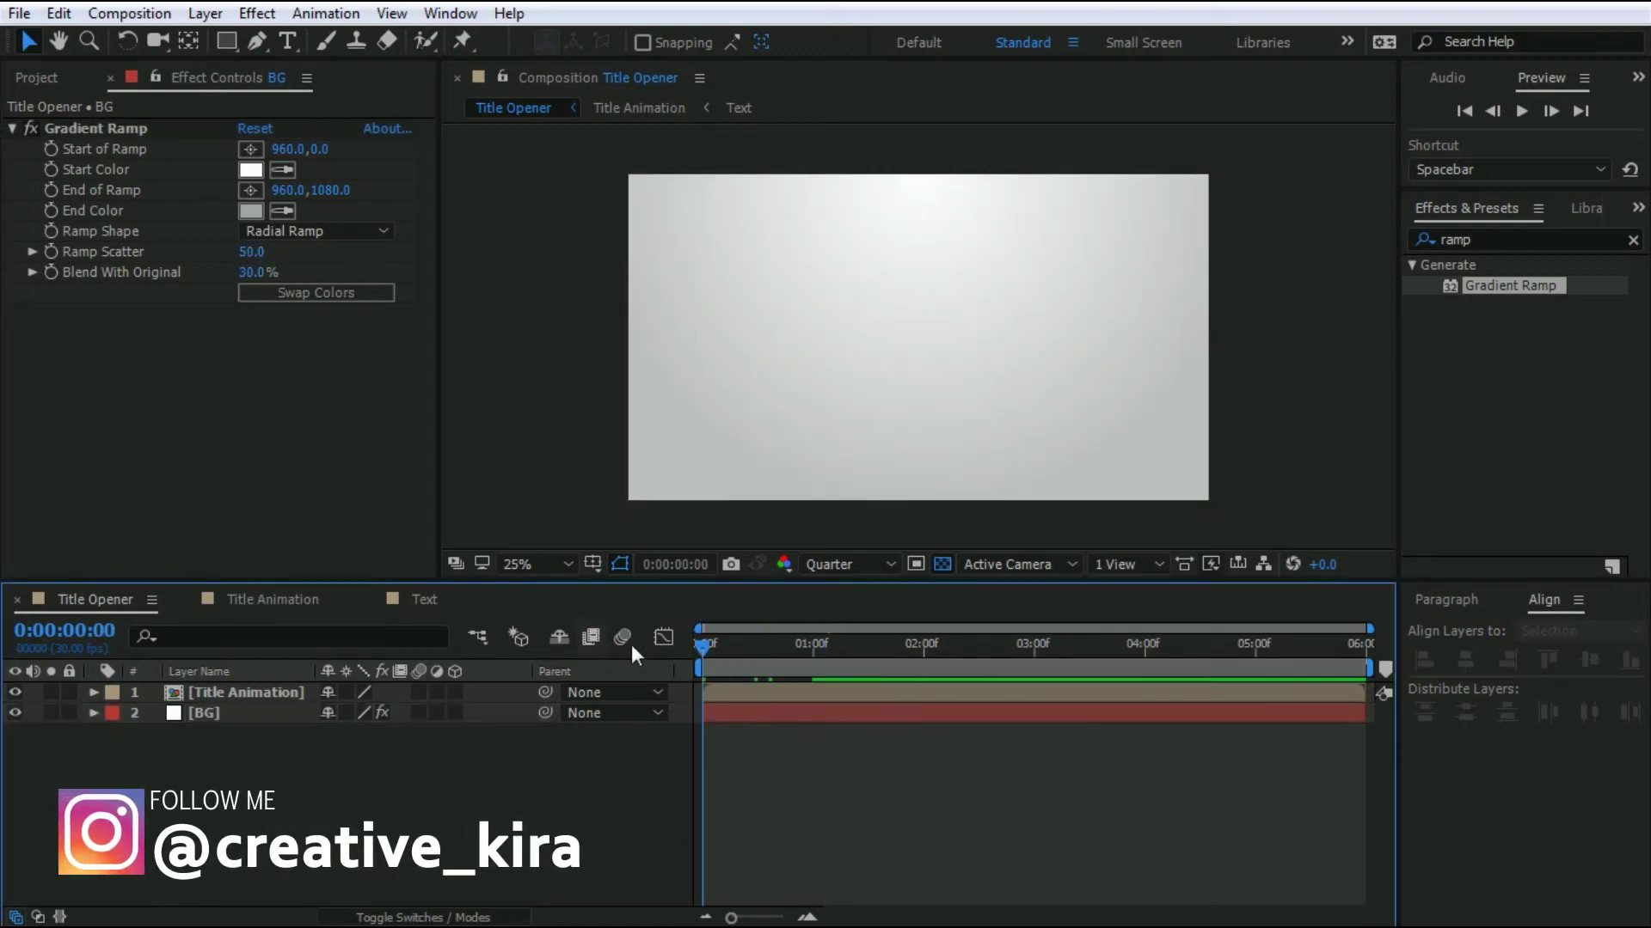
key(space)
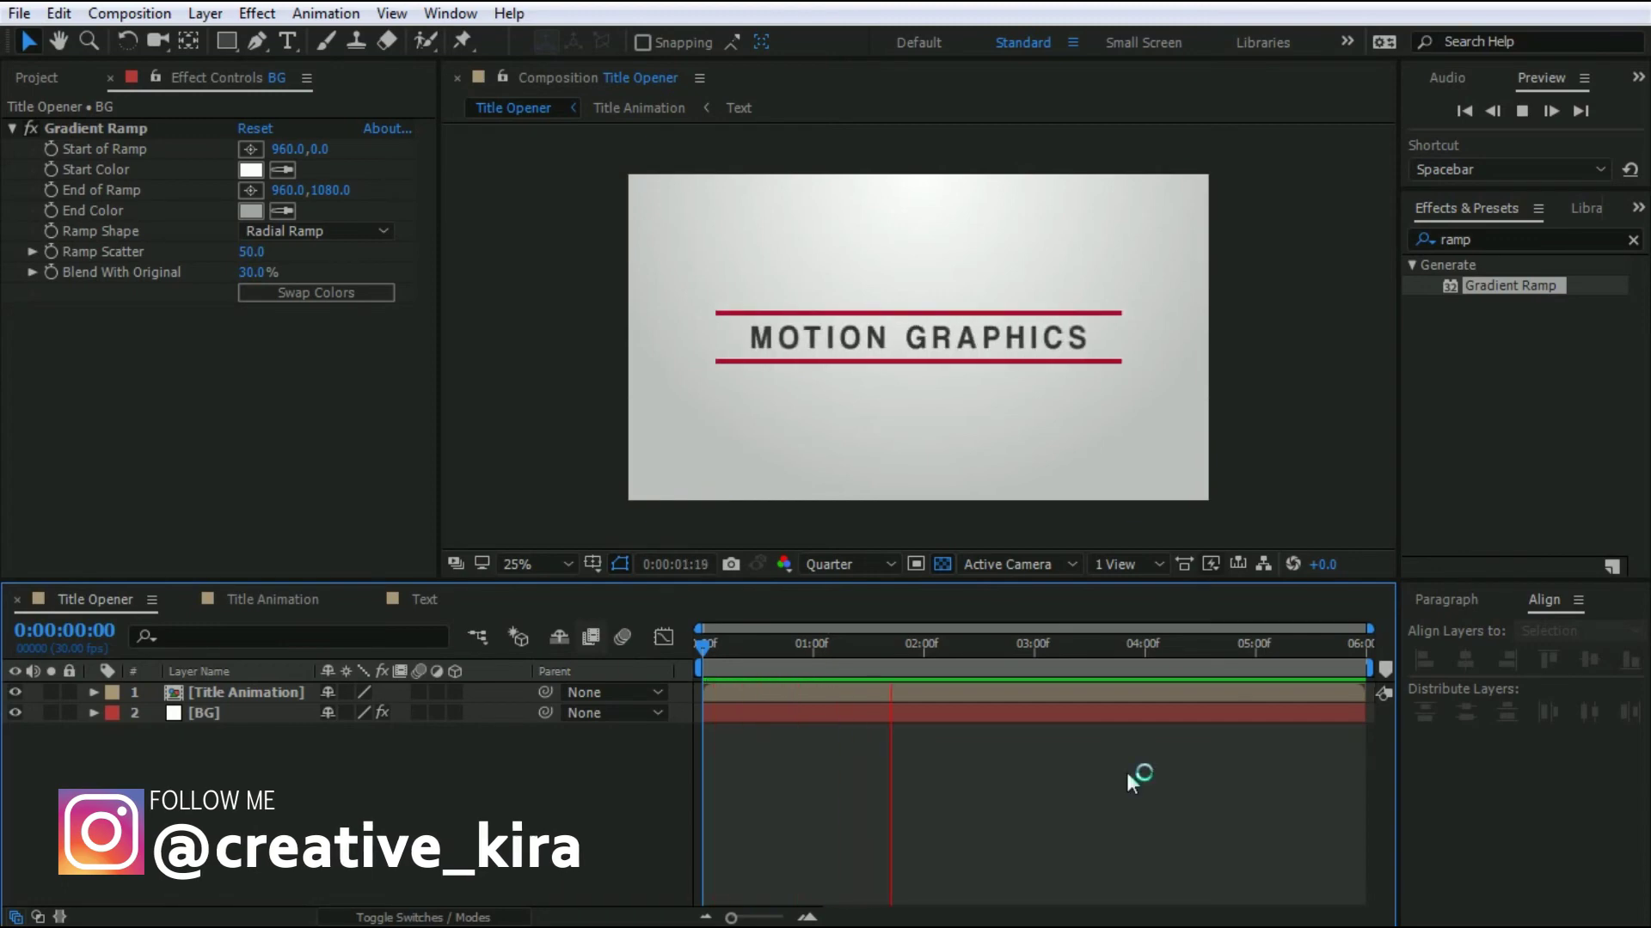
key(space)
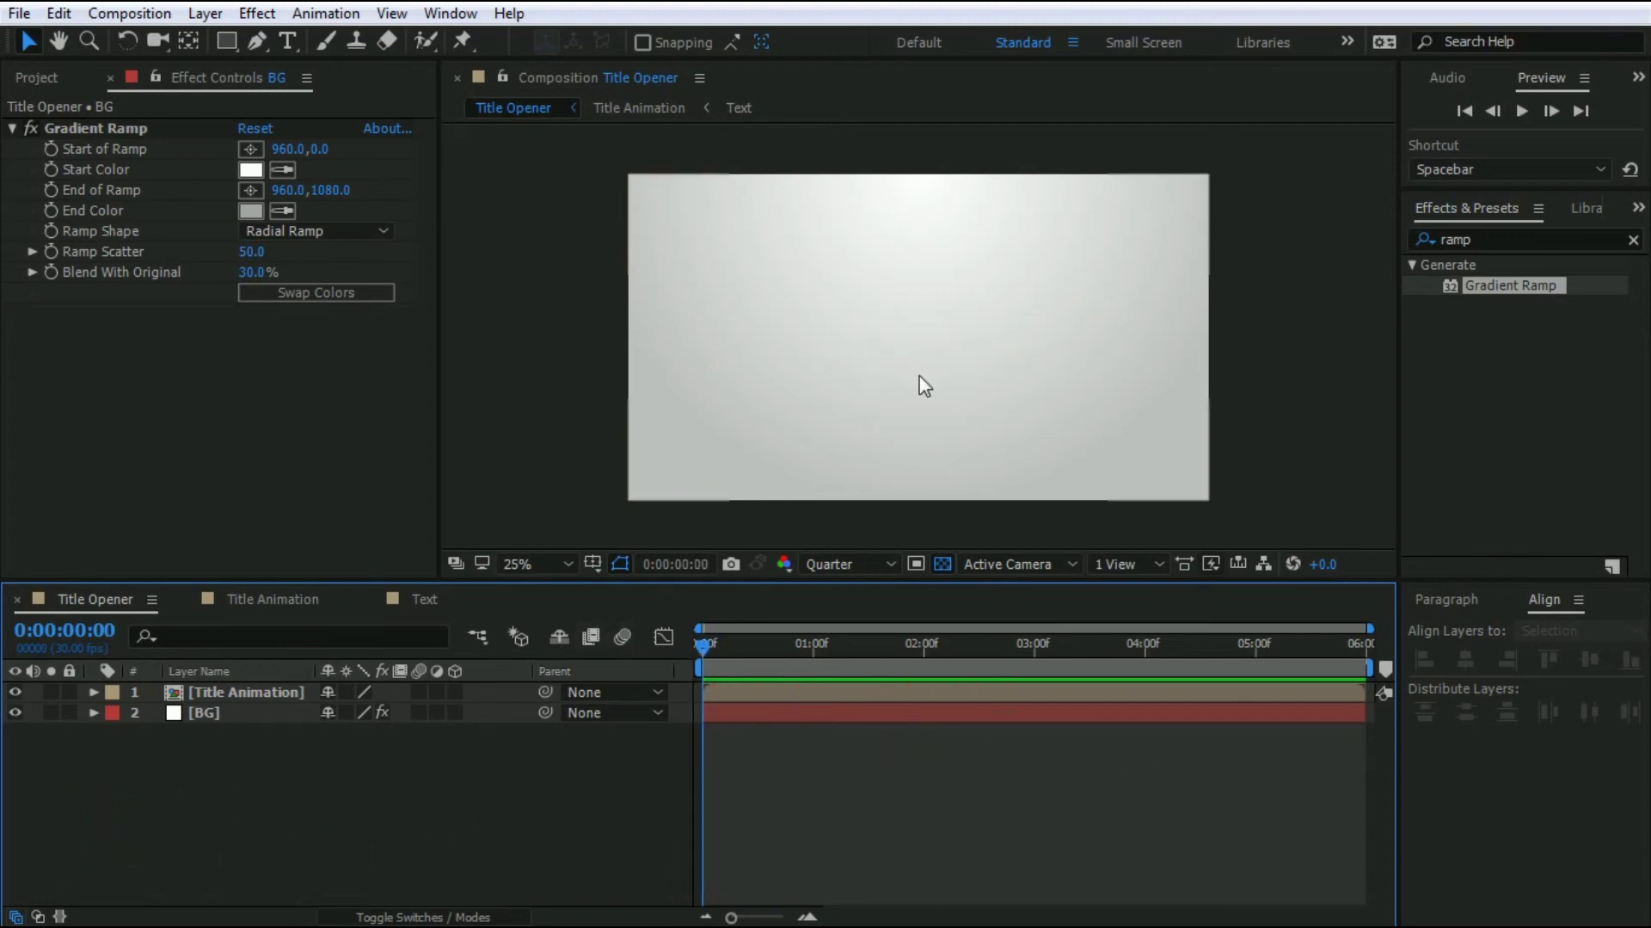
key(grave)
key(space)
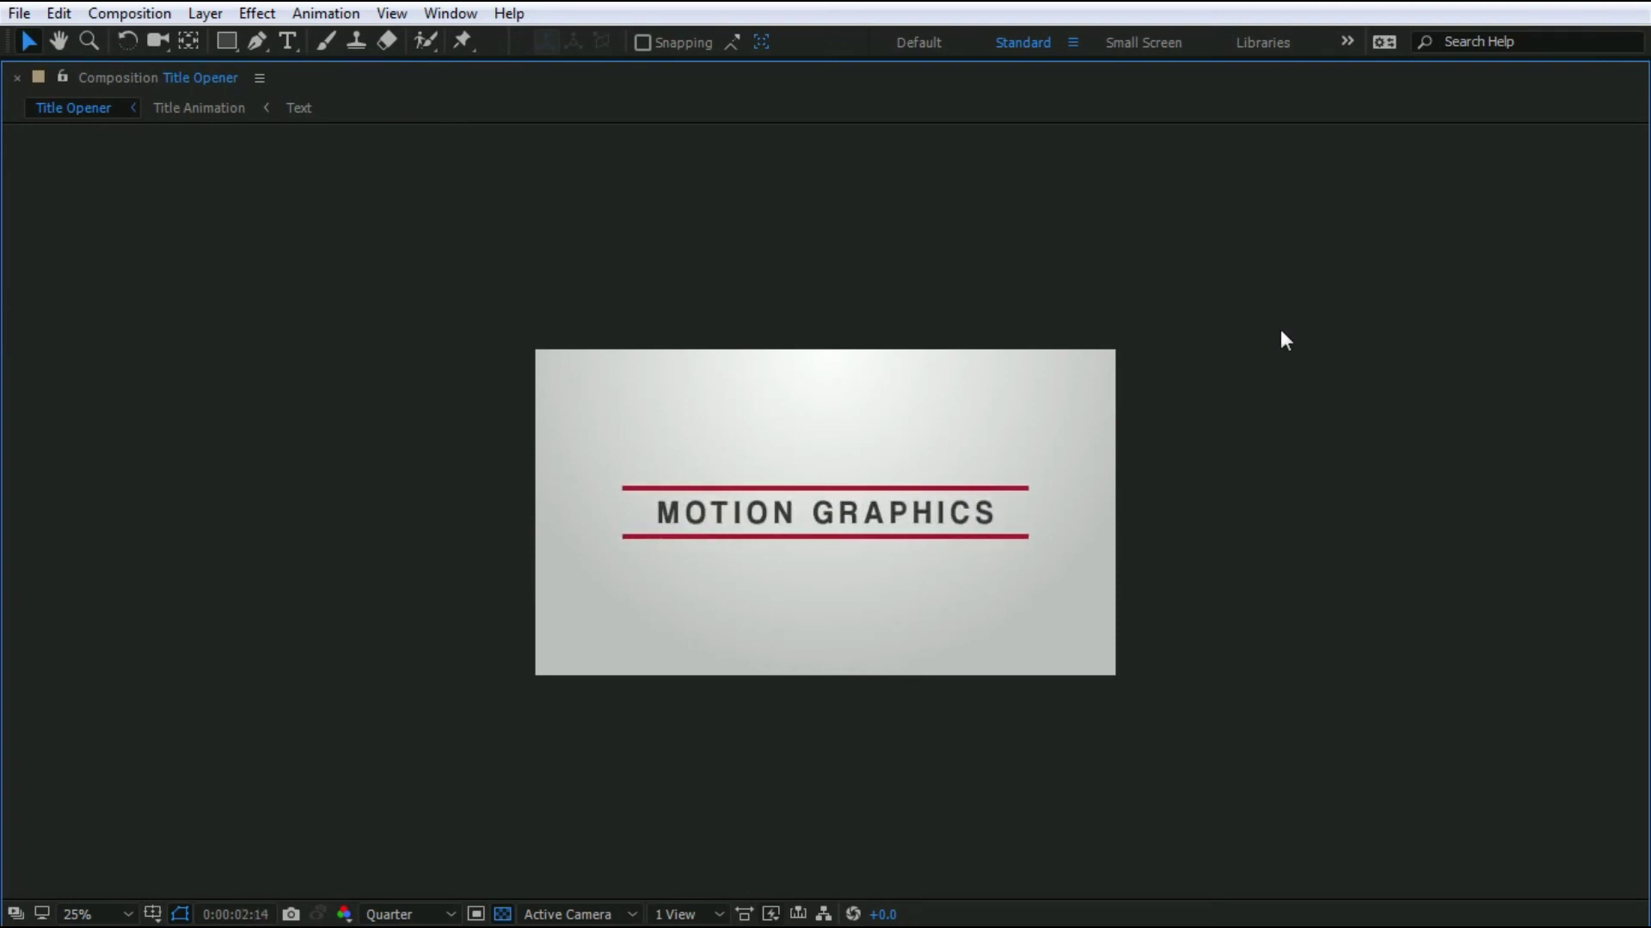
key(grave)
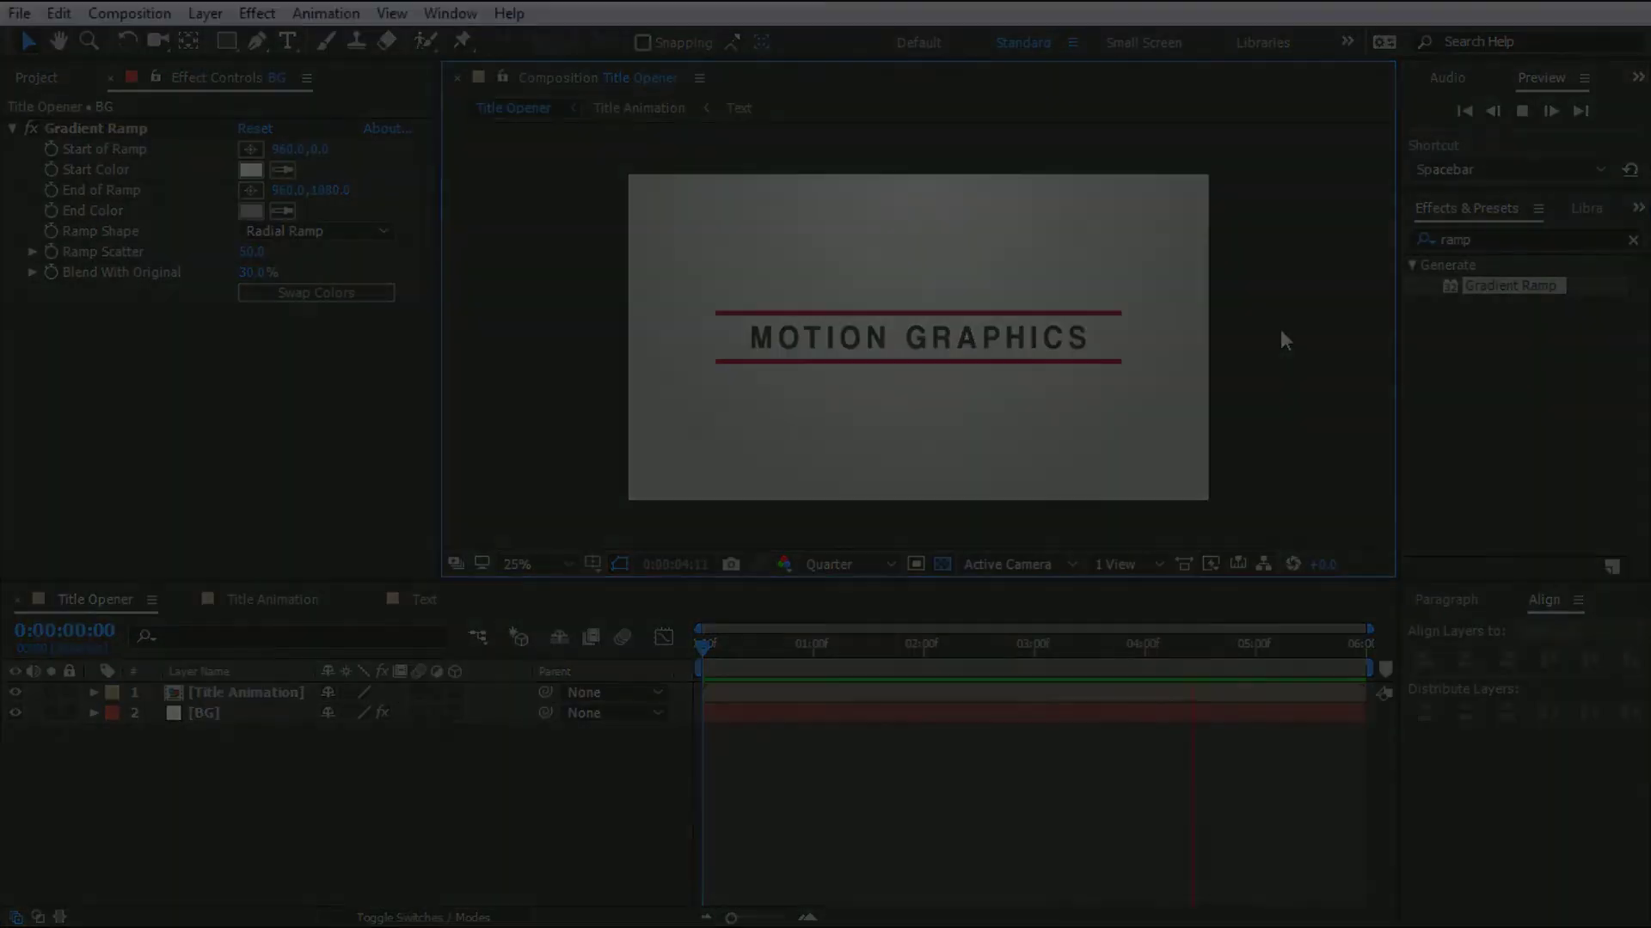